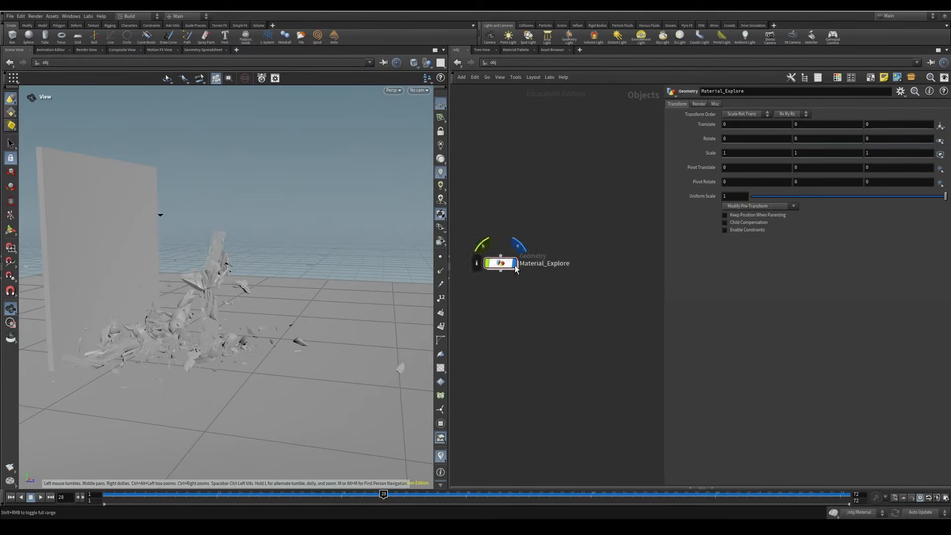
Step: Hide the Material_Explore object in the scene
{"action": "left_click", "coordinate": [515, 265]}
{"action": "scroll", "coordinate": [553, 337], "scroll_direction": "down", "scroll_amount": 2}
{"action": "mouse_move", "coordinate": [570, 359]}
{"action": "middle_mouse_down"}
{"action": "mouse_move", "coordinate": [478, 287]}
{"action": "mouse_move", "coordinate": [465, 326]}
{"action": "mouse_move", "coordinate": [623, 374]}
{"action": "mouse_move", "coordinate": [569, 353]}
{"action": "middle_mouse_up"}
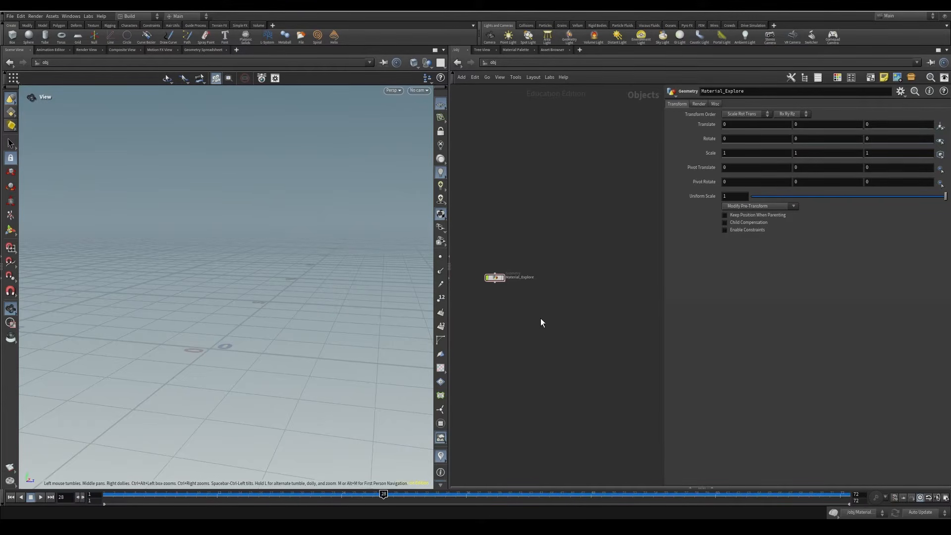
{"action": "scroll", "coordinate": [570, 350], "scroll_direction": "up", "scroll_amount": 2}
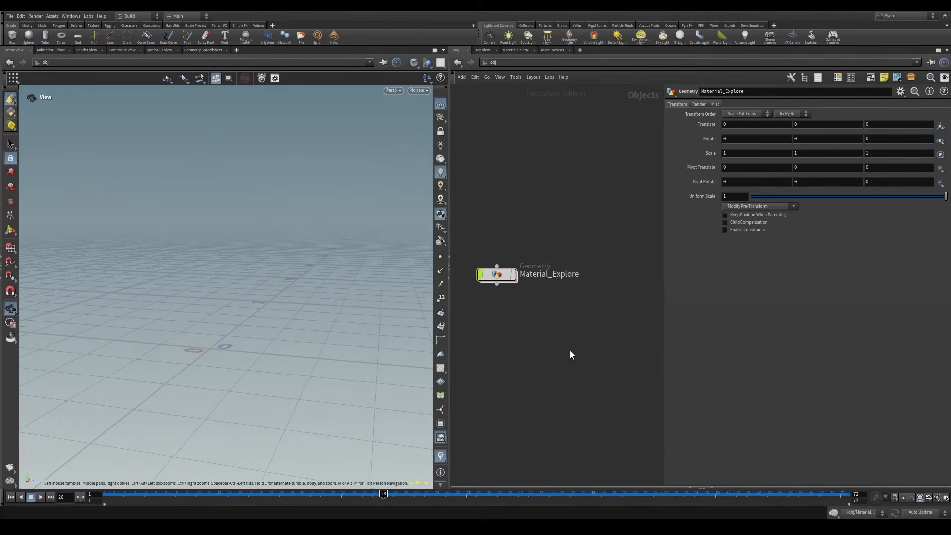
Step: Add a new Geometry object below Material_Explore and name it Wood_Fracture_Tutorial
{"action": "key", "text": "Tab"}
{"action": "type", "text": "Geo"}
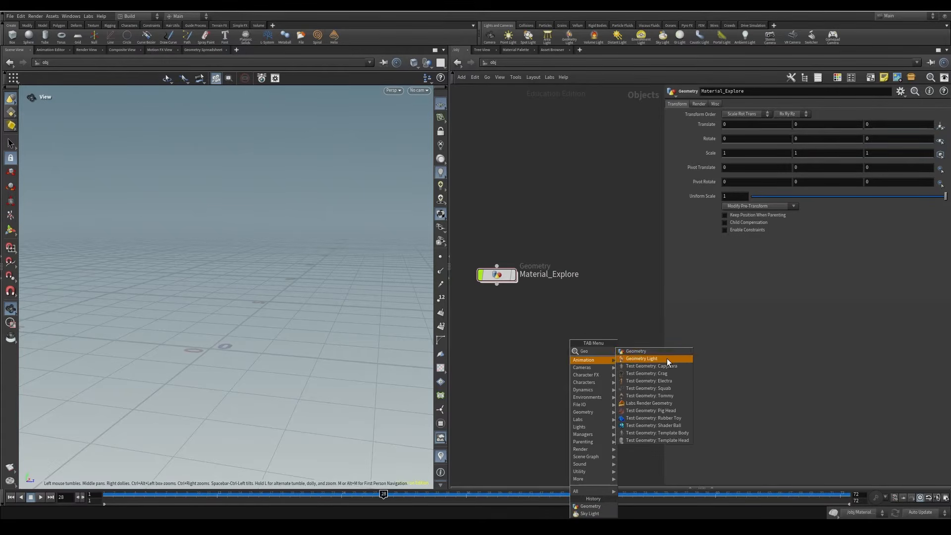
{"action": "left_click", "coordinate": [667, 358]}
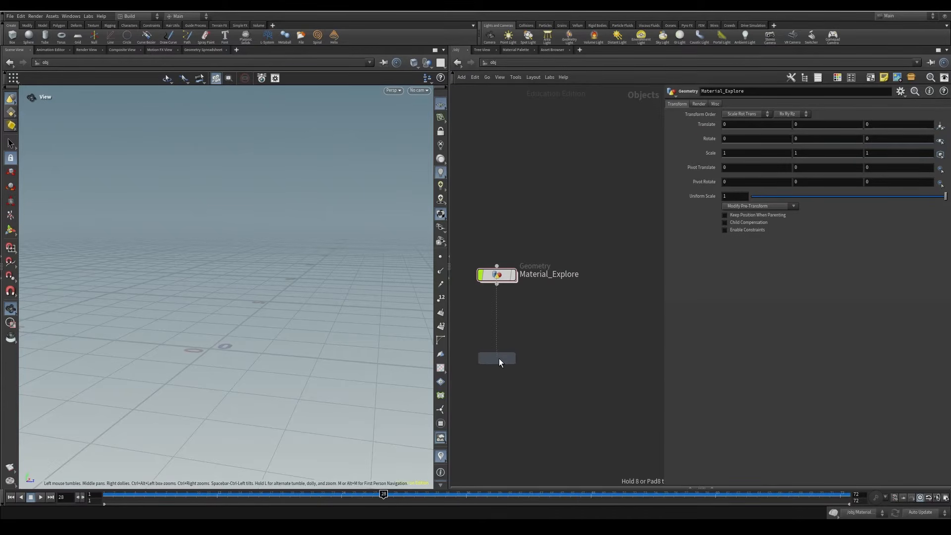
{"action": "left_click", "coordinate": [534, 361]}
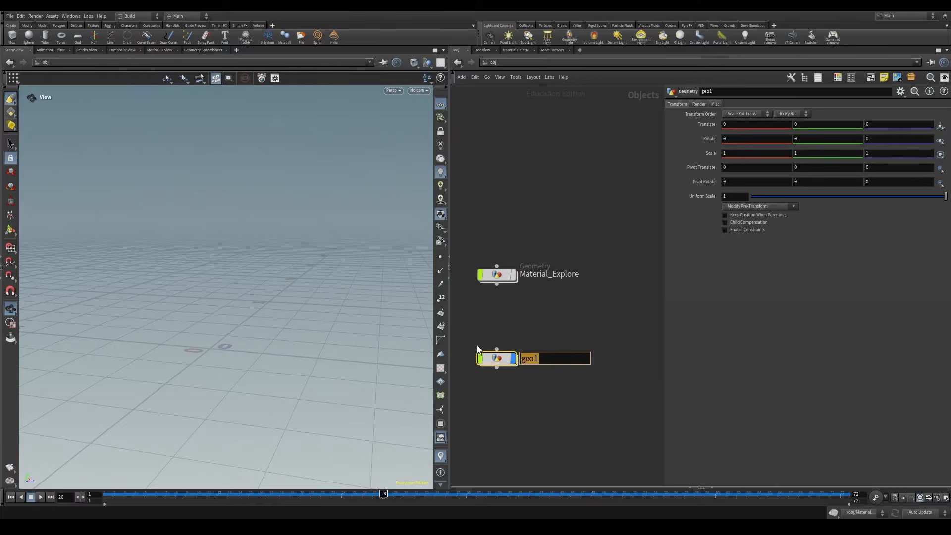
{"action": "type", "text": "Wood_Fracture_Tutorial"}
{"action": "key", "text": "Return"}
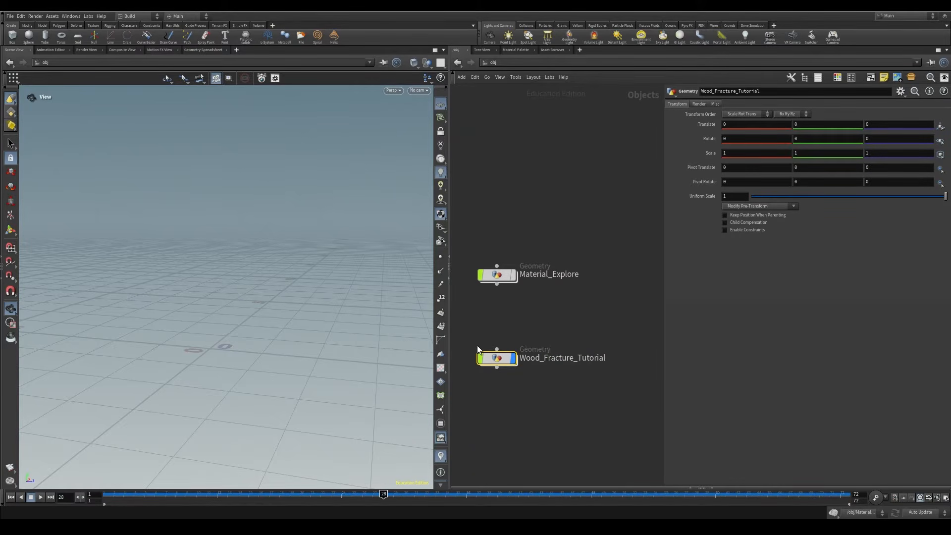
Step: Enter the Wood_Fracture_Tutorial network and add a Box node
{"action": "double_click", "coordinate": [499, 358]}
{"action": "key", "text": "Tab"}
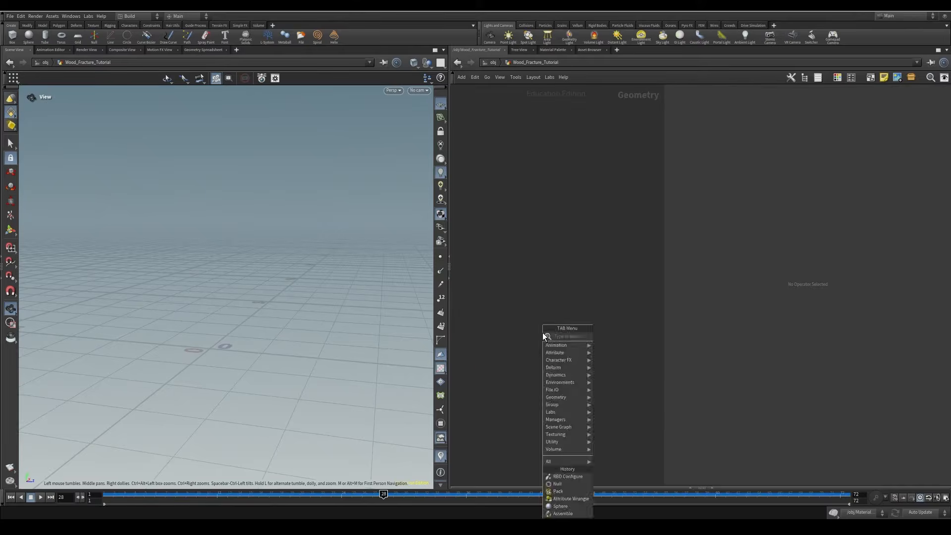
{"action": "left_click", "coordinate": [527, 243]}
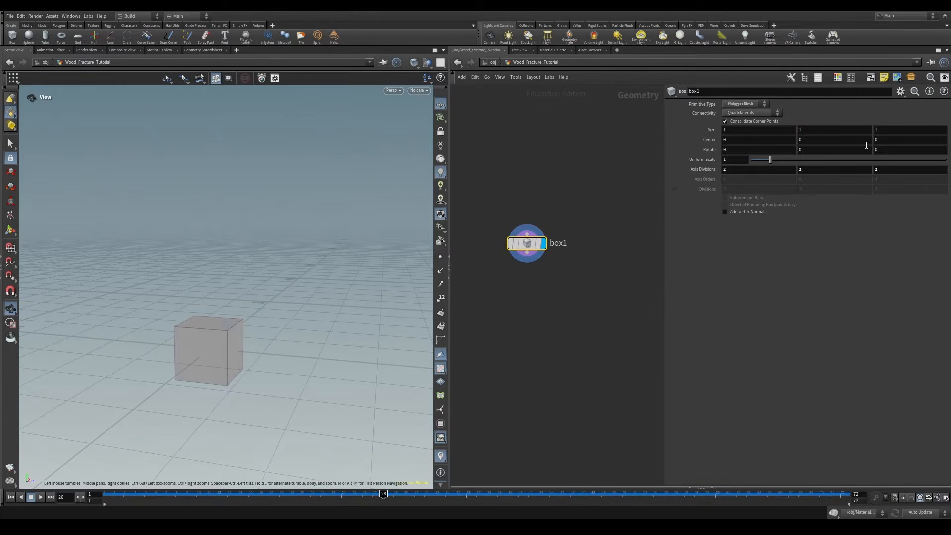
Step: Set the box's size to 0.25 in X, 3 in Y and 0.25 in Z
{"action": "double_click", "coordinate": [809, 127]}
{"action": "type", "text": "3"}
{"action": "key", "text": "shift+Tab"}
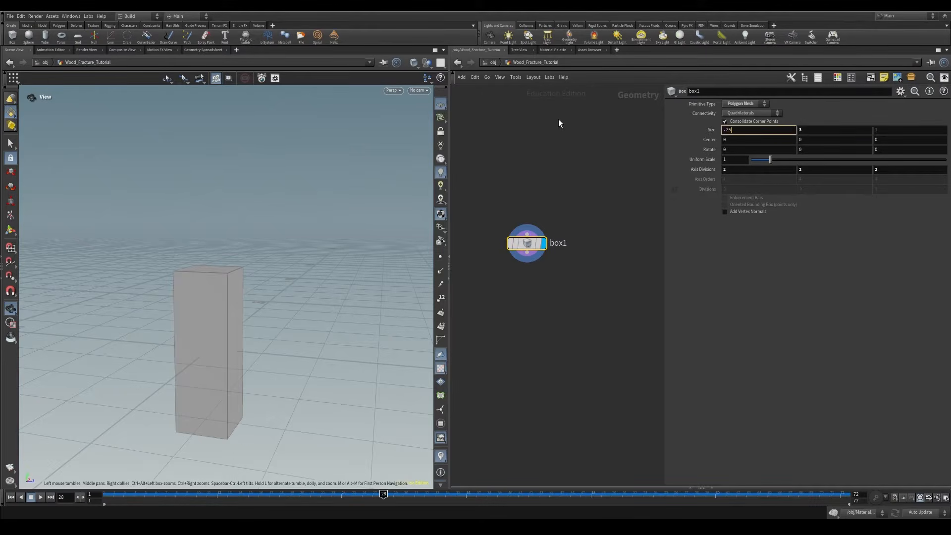
{"action": "key", "text": "Tab"}
{"action": "key", "text": "Tab"}
{"action": "type", "text": ".25"}
{"action": "key", "text": "Return"}
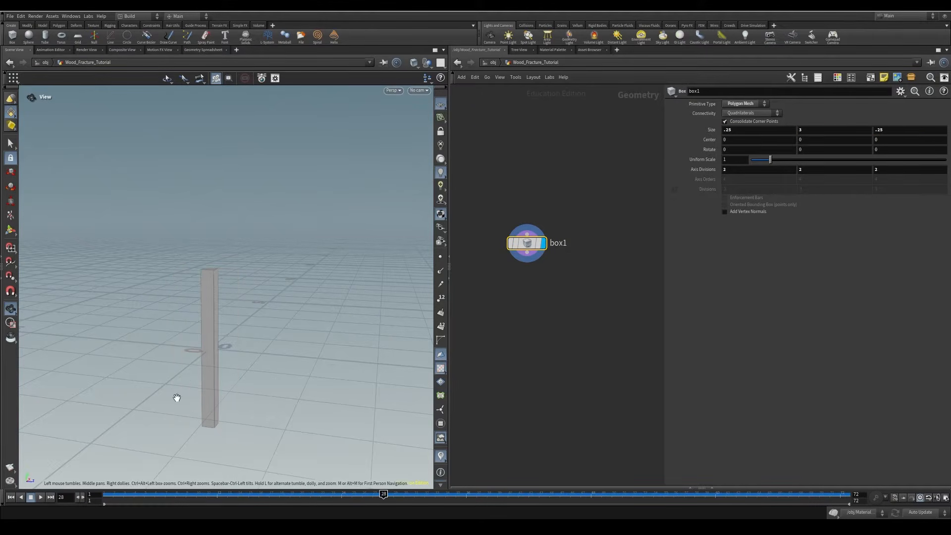
Step: Add a Match Size node wired below the box and display its result
{"action": "left_click_drag", "start_coordinate": [232, 297], "coordinate": [197, 299]}
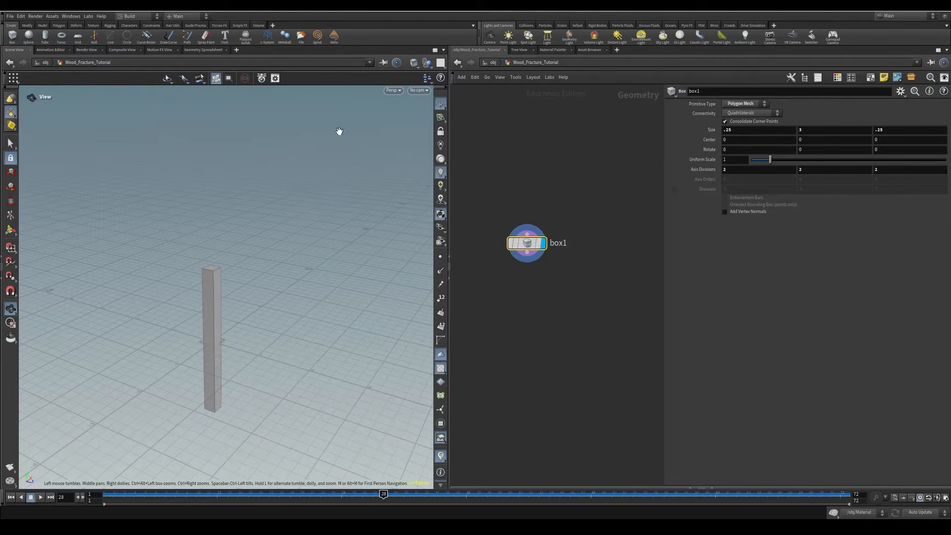
{"action": "key", "text": "Tab"}
{"action": "type", "text": "Match"}
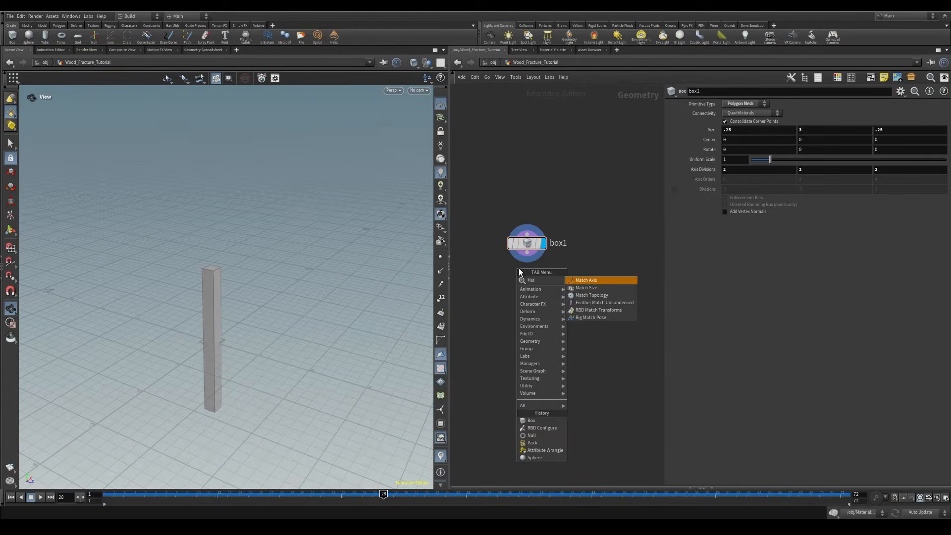
{"action": "left_click", "coordinate": [586, 287]}
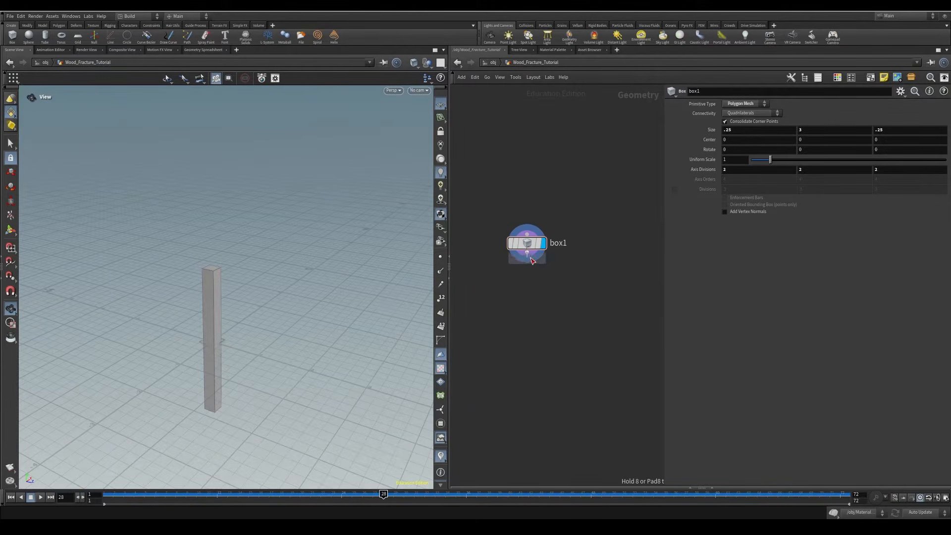
{"action": "left_click", "coordinate": [535, 297]}
{"action": "left_click_drag", "start_coordinate": [535, 297], "coordinate": [535, 304]}
{"action": "left_click", "coordinate": [543, 303]}
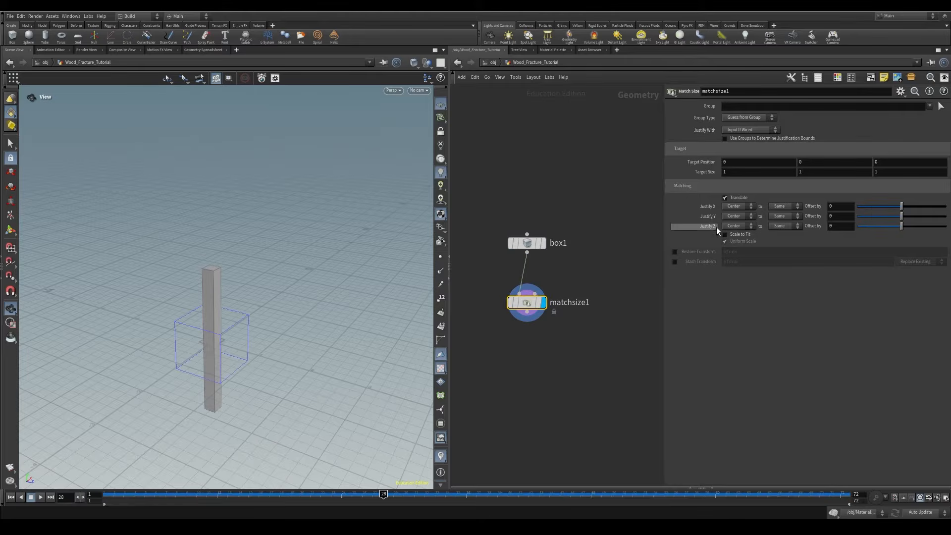
Step: Set the Match Size node's Justify Y to Min to Min so the post stands on the ground
{"action": "left_click", "coordinate": [735, 217]}
{"action": "left_click", "coordinate": [732, 230]}
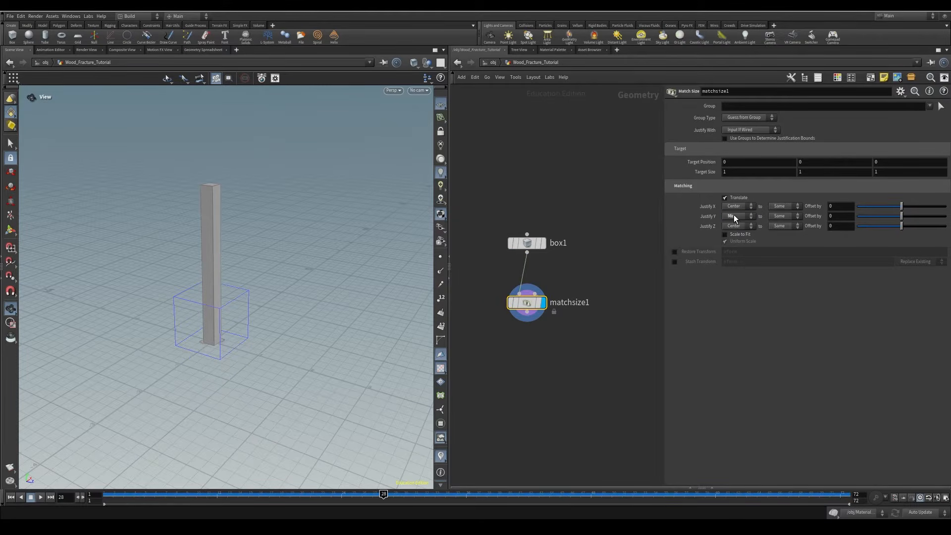
{"action": "left_click", "coordinate": [778, 217]}
{"action": "left_click", "coordinate": [776, 231]}
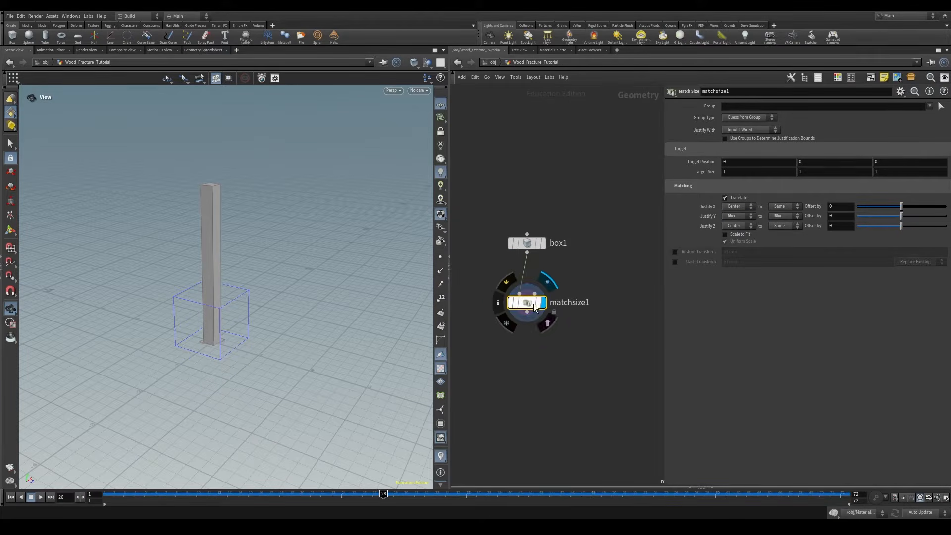
Step: Add an RBD Material Fracture node wired below the Match Size node and set its material type to Wood
{"action": "left_click_drag", "start_coordinate": [532, 305], "coordinate": [533, 318]}
{"action": "key", "text": "Tab"}
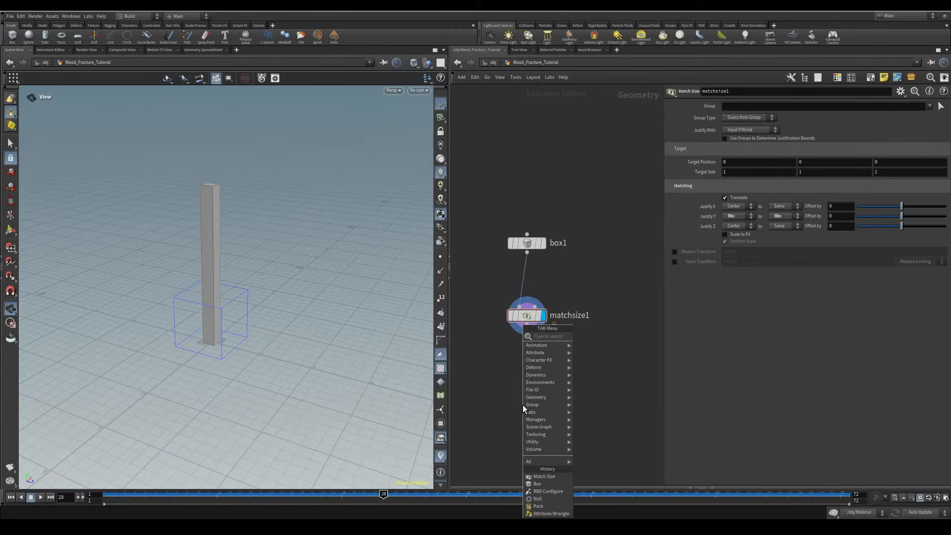
{"action": "type", "text": "rbd"}
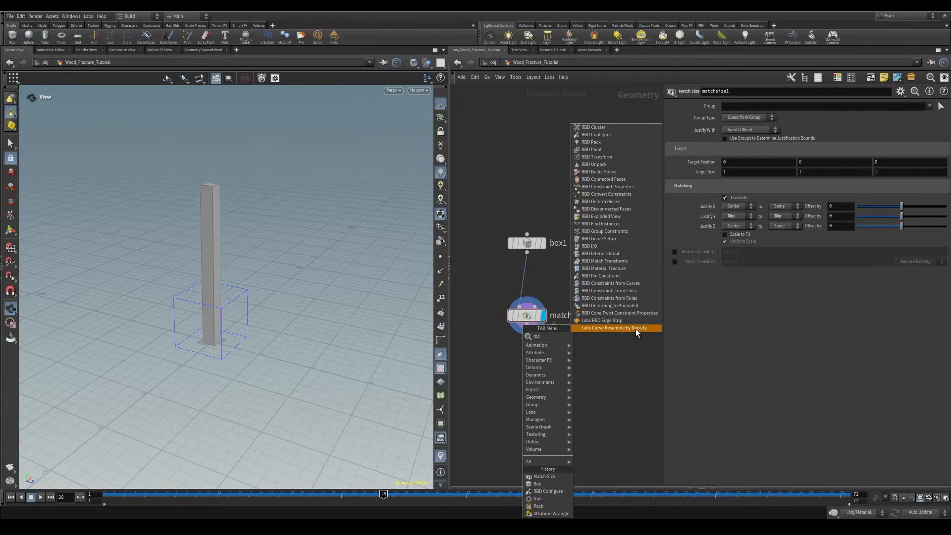
{"action": "left_click", "coordinate": [626, 267]}
{"action": "left_click", "coordinate": [746, 118]}
{"action": "left_click", "coordinate": [731, 139]}
{"action": "mouse_move", "coordinate": [526, 408]}
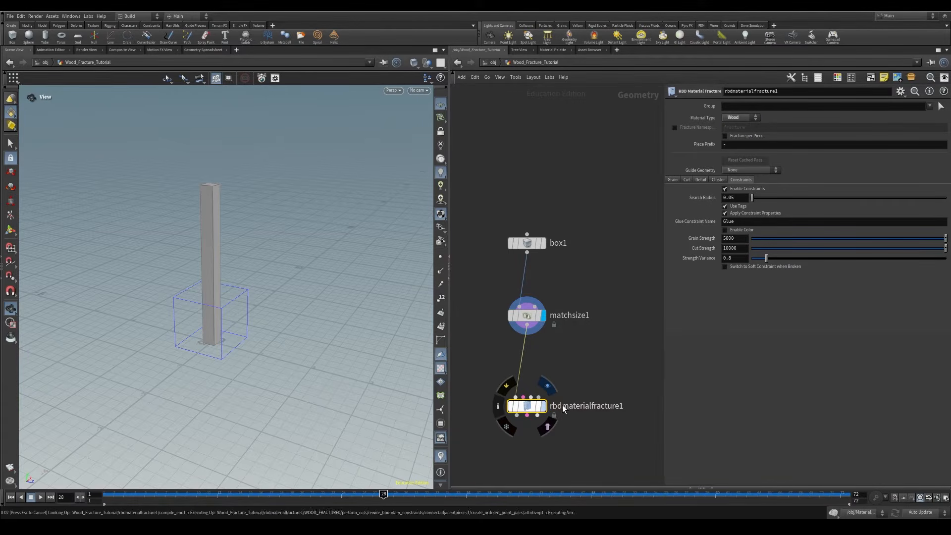
Step: Display the RBD Material Fracture result at the first frame and examine the cracks on the post up close
{"action": "left_click", "coordinate": [545, 426]}
{"action": "key", "text": "ctrl+Up"}
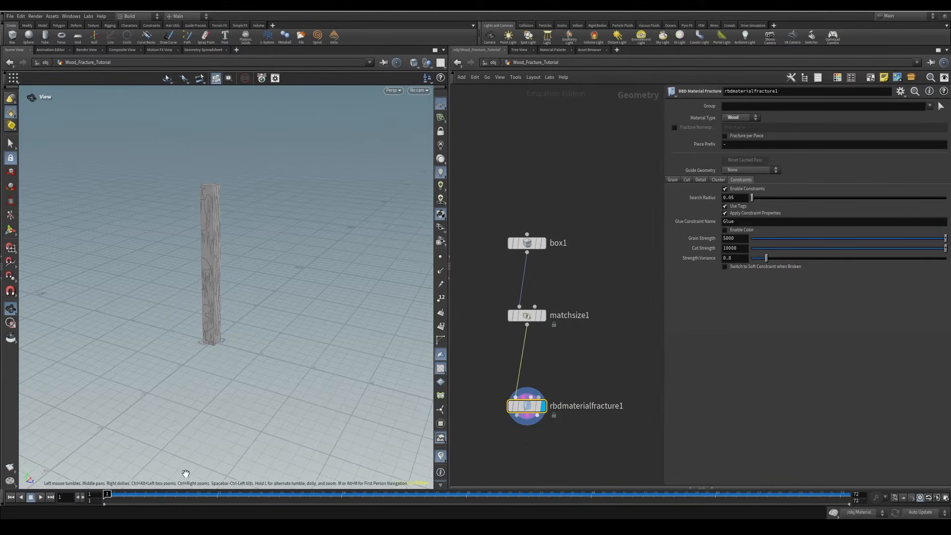
{"action": "mouse_move", "coordinate": [257, 329]}
{"action": "left_mouse_down"}
{"action": "mouse_move", "coordinate": [213, 296]}
{"action": "mouse_move", "coordinate": [272, 283]}
{"action": "mouse_move", "coordinate": [255, 310]}
{"action": "left_mouse_up"}
{"action": "left_click_drag", "start_coordinate": [244, 418], "coordinate": [261, 378]}
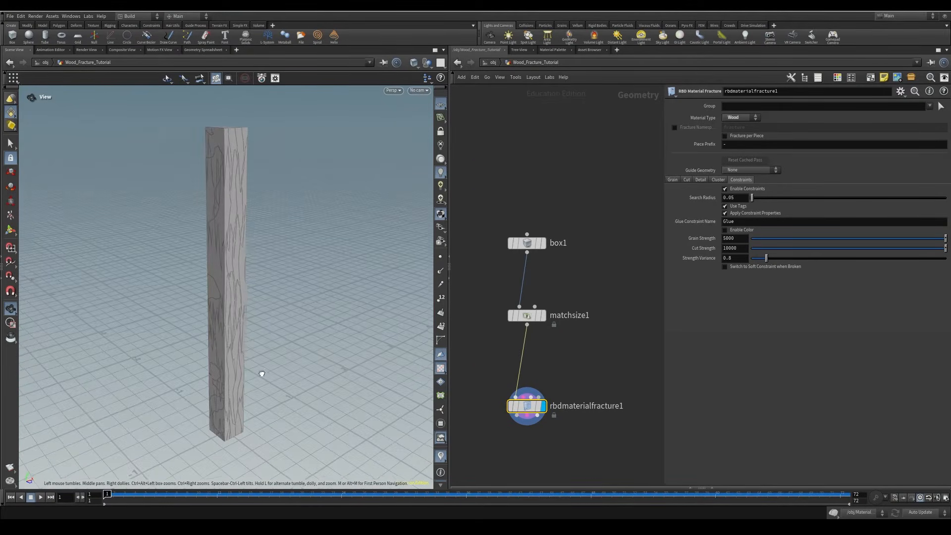
{"action": "key", "text": "h"}
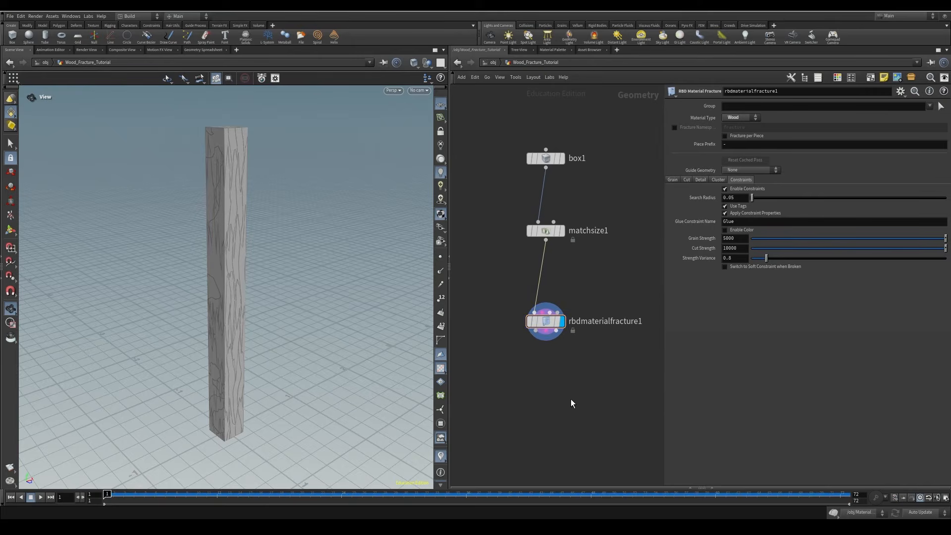
Step: Add an Exploded View node wired to the first output of the RBD Material Fracture node
{"action": "key", "text": "Tab"}
{"action": "type", "text": "explo"}
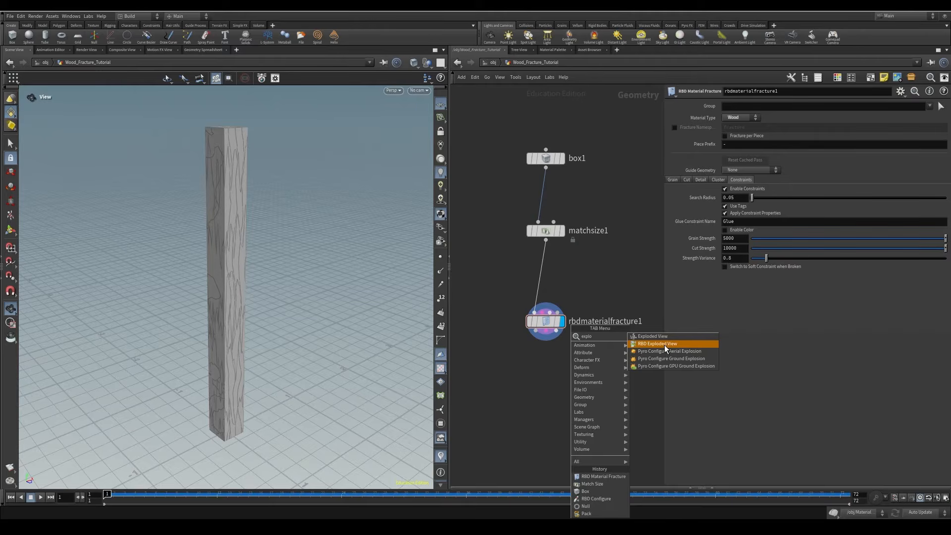
{"action": "left_click", "coordinate": [664, 345]}
{"action": "left_click", "coordinate": [486, 393]}
Step: Duplicate the Exploded View node and wire the copy to the third output of the RBD Material Fracture node
{"action": "key", "text": "ctrl+c"}
{"action": "key", "text": "ctrl+v"}
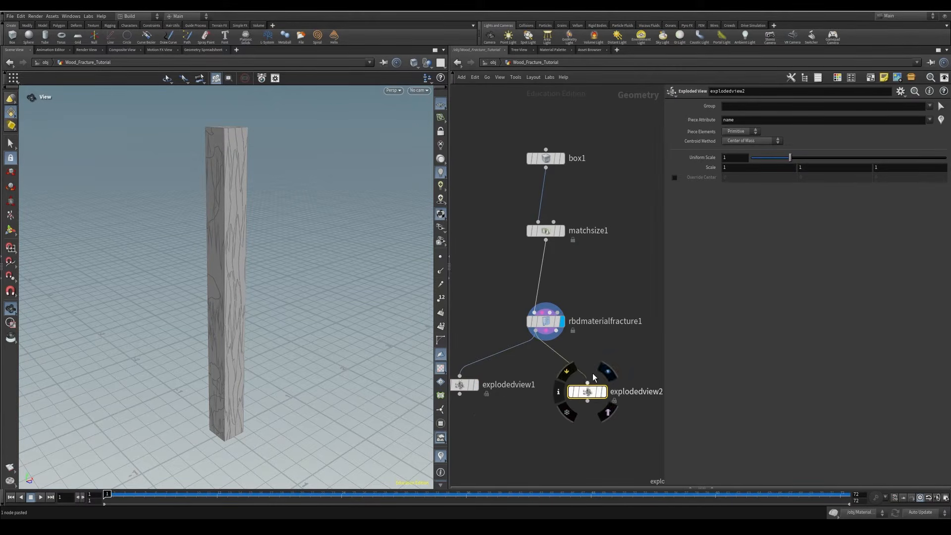
{"action": "left_click_drag", "start_coordinate": [594, 396], "coordinate": [630, 397]}
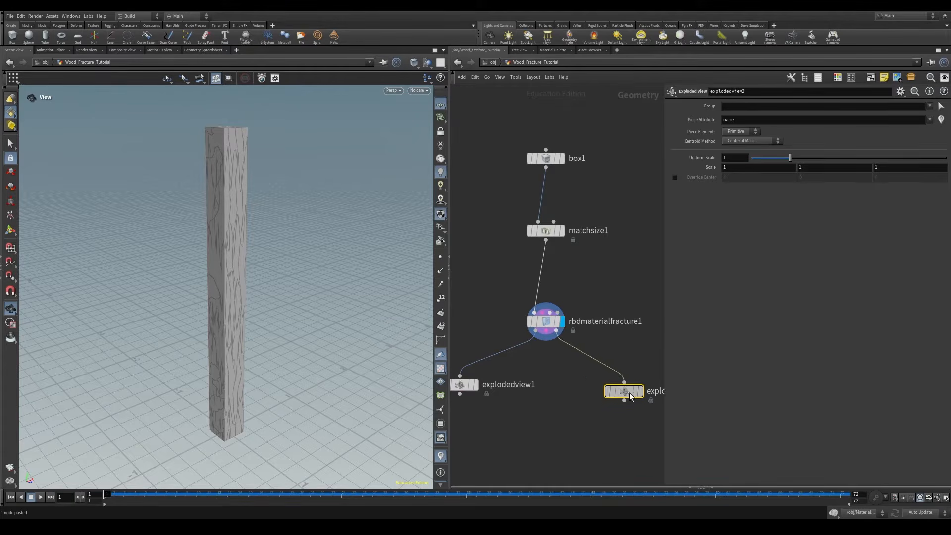
{"action": "scroll", "coordinate": [557, 434], "scroll_direction": "down", "scroll_amount": 2}
Step: Display the first Exploded View node, switch the display to its copy, and space the two nodes farther apart
{"action": "left_click_drag", "start_coordinate": [490, 397], "coordinate": [470, 411]}
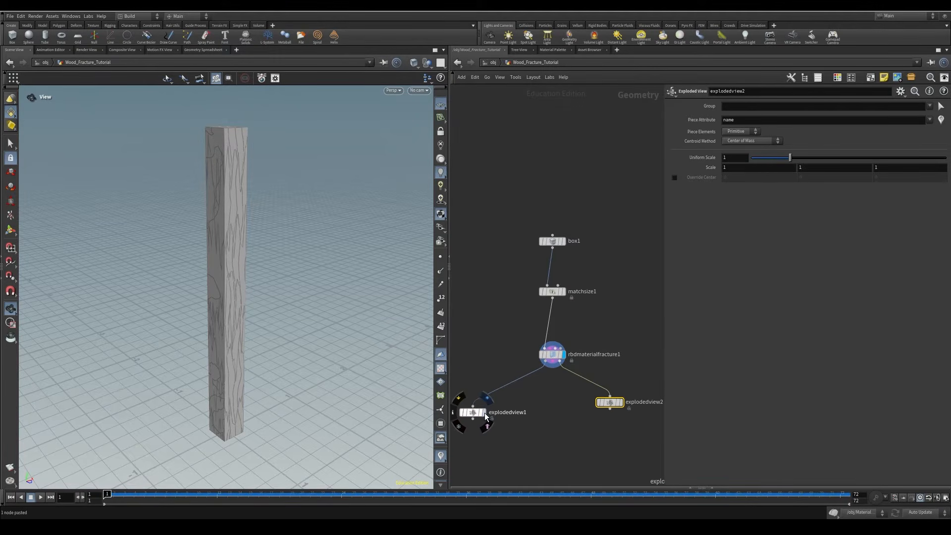
{"action": "left_click", "coordinate": [486, 398]}
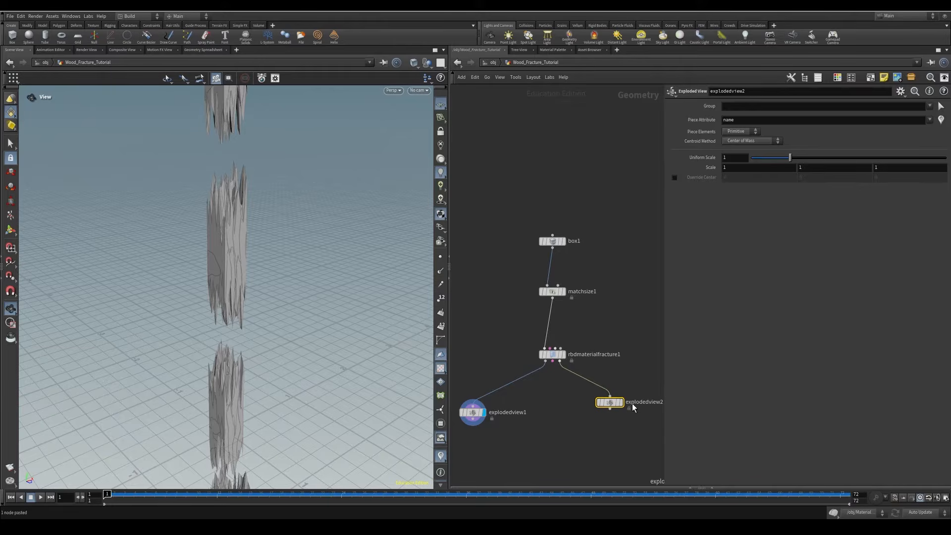
{"action": "left_click", "coordinate": [618, 404]}
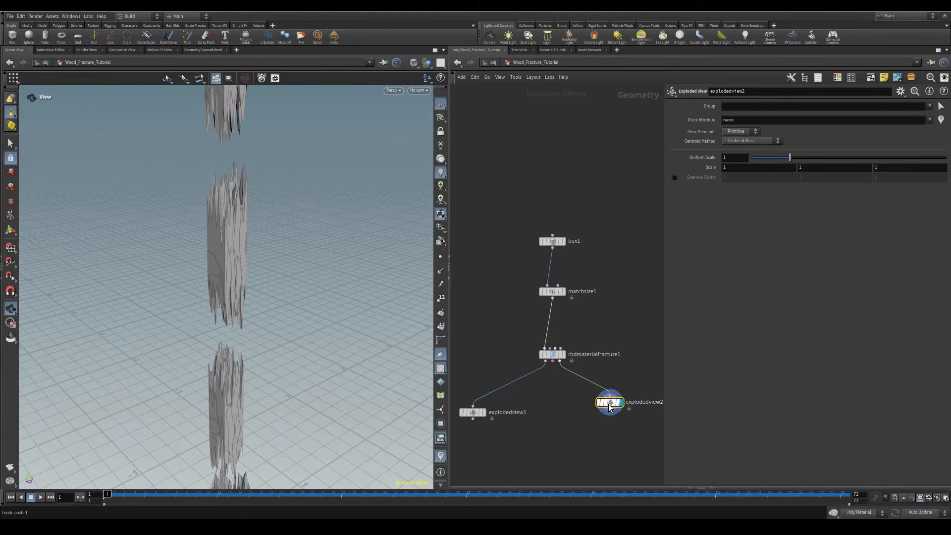
{"action": "left_click_drag", "start_coordinate": [609, 407], "coordinate": [631, 417]}
{"action": "middle_click_drag", "start_coordinate": [520, 430], "coordinate": [622, 445]}
{"action": "left_click_drag", "start_coordinate": [567, 427], "coordinate": [549, 430]}
{"action": "middle_click_drag", "start_coordinate": [630, 419], "coordinate": [585, 411]}
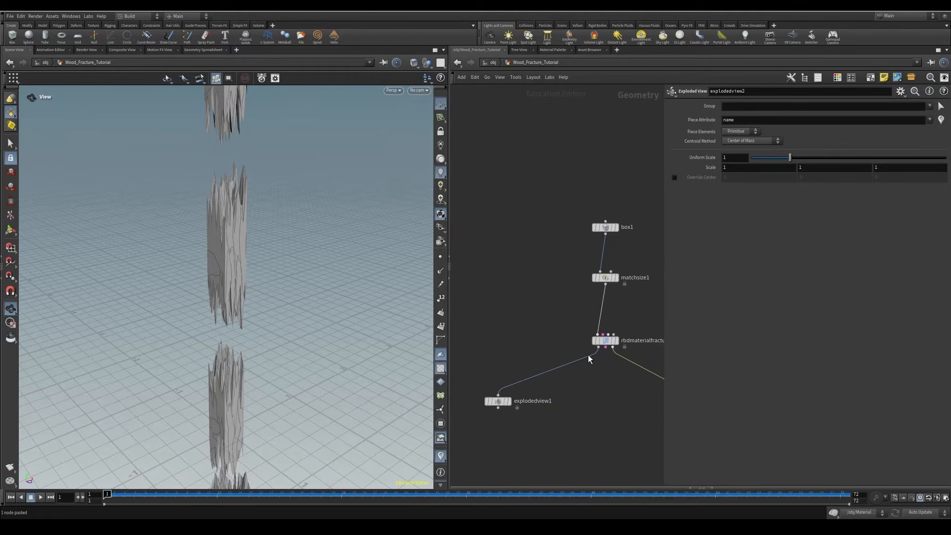
Step: Set the wood fracture's Grain Noise height to 0.53 and element size to 0.19
{"action": "left_click", "coordinate": [605, 341]}
{"action": "middle_click_drag", "start_coordinate": [600, 412], "coordinate": [576, 416]}
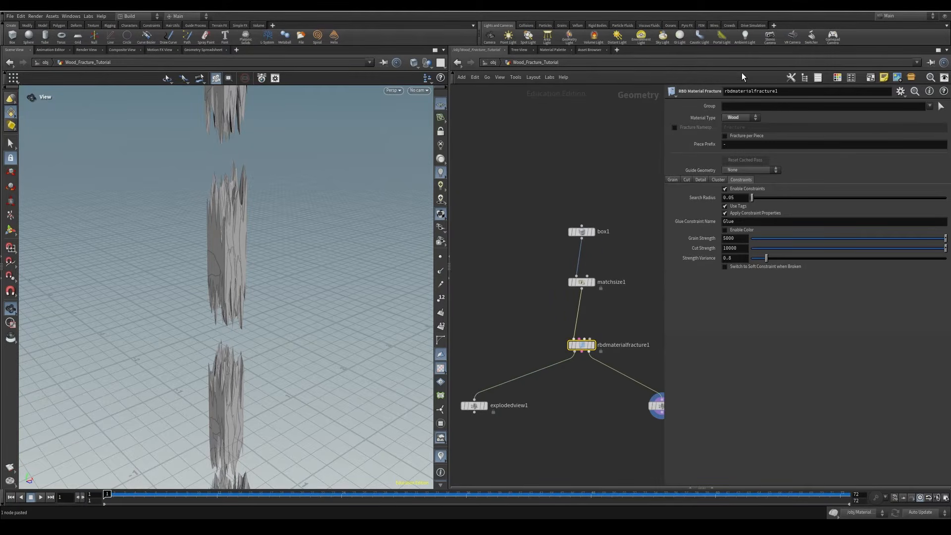
{"action": "left_click", "coordinate": [672, 179]}
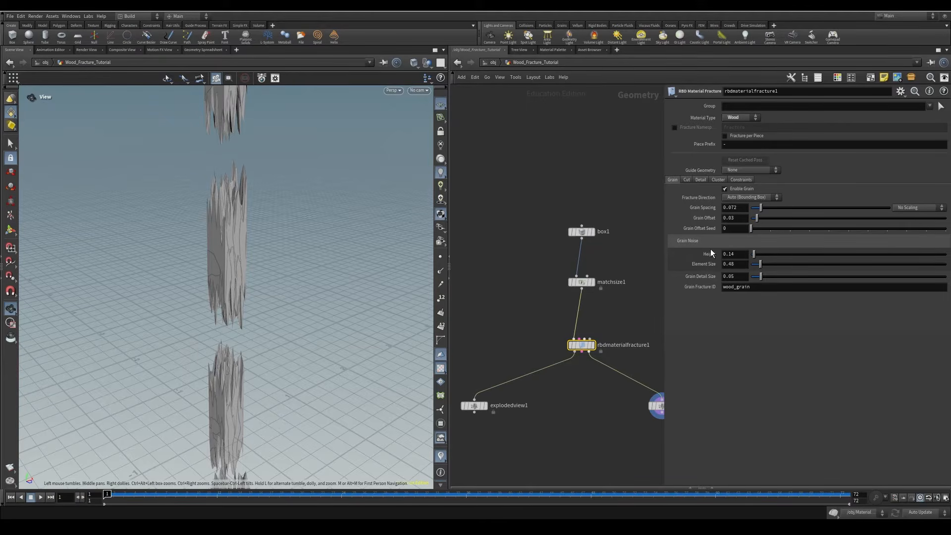
{"action": "left_click_drag", "start_coordinate": [746, 254], "coordinate": [652, 239]}
{"action": "type", "text": ".53"}
{"action": "key", "text": "Tab"}
{"action": "type", "text": ".19"}
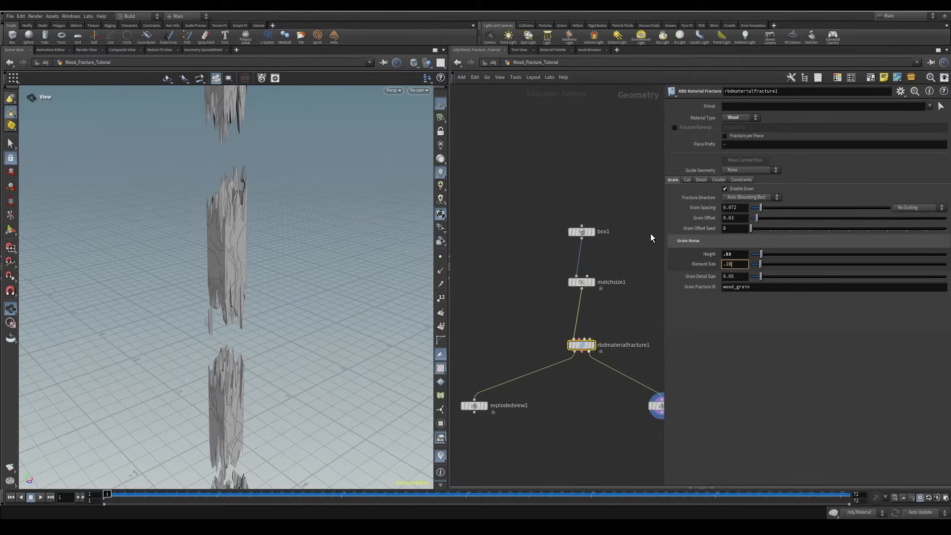
{"action": "key", "text": "Return"}
Step: Set the wood fracture's cut Curve Noise height to 0.9 and element size to 1.5
{"action": "left_click_drag", "start_coordinate": [272, 219], "coordinate": [243, 289]}
{"action": "right_click_drag", "start_coordinate": [243, 289], "coordinate": [332, 299]}
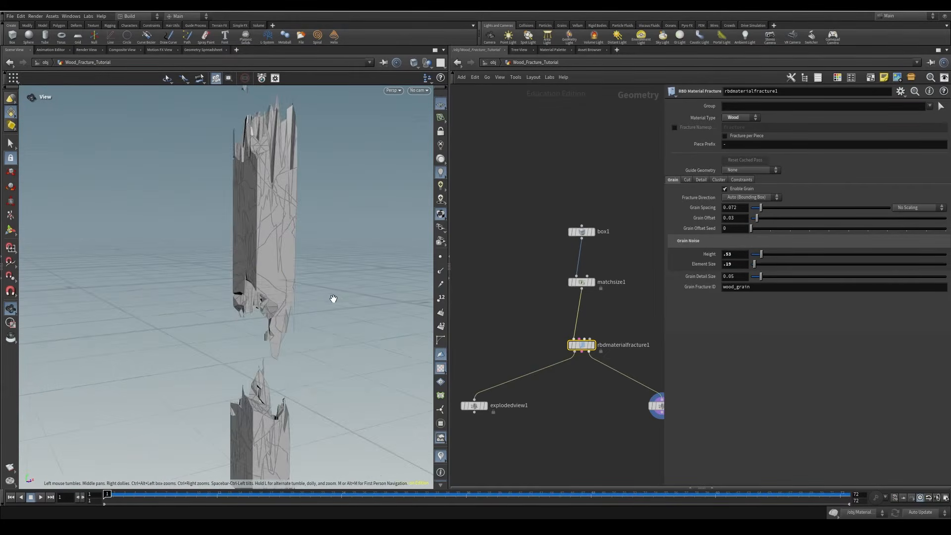
{"action": "left_click_drag", "start_coordinate": [333, 300], "coordinate": [323, 265]}
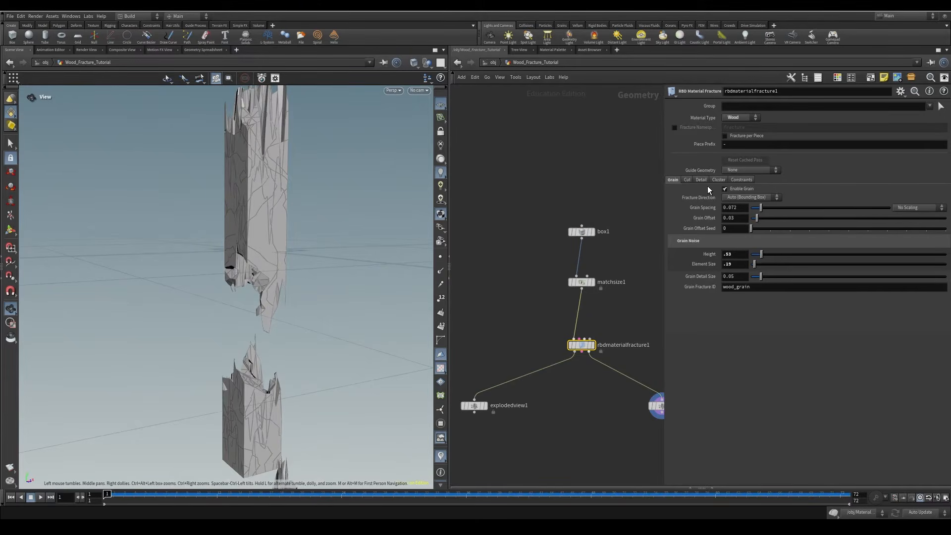
{"action": "left_click", "coordinate": [688, 180]}
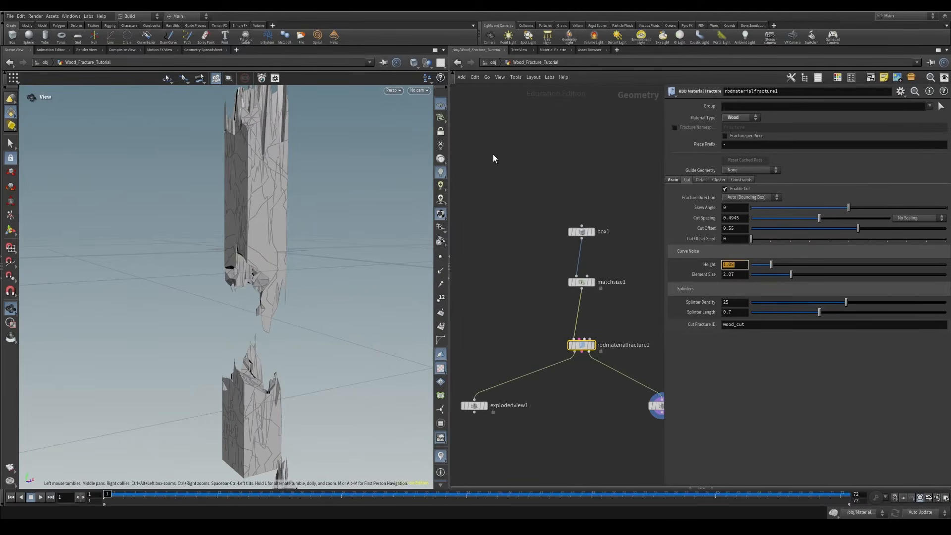
{"action": "key", "text": "Return"}
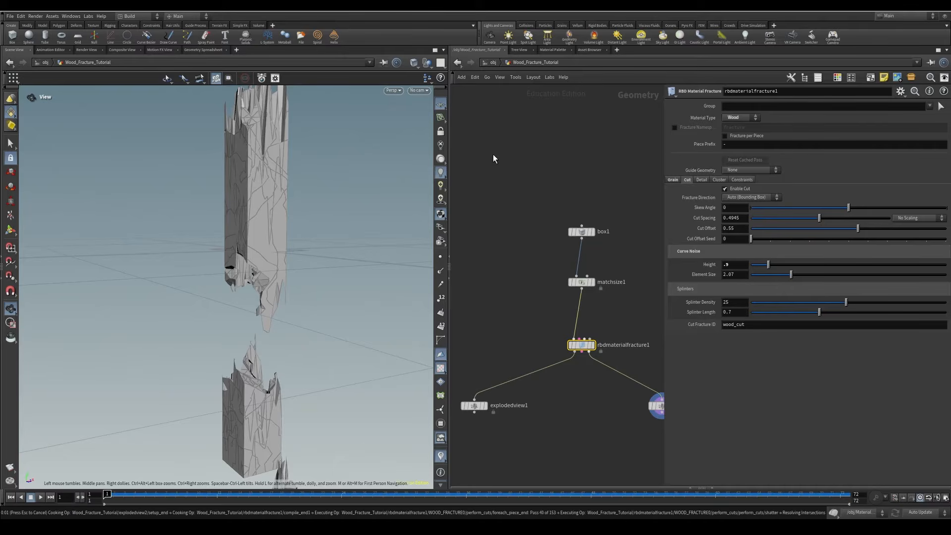
{"action": "left_click", "coordinate": [743, 274]}
{"action": "type", "text": "1.5"}
{"action": "key", "text": "Return"}
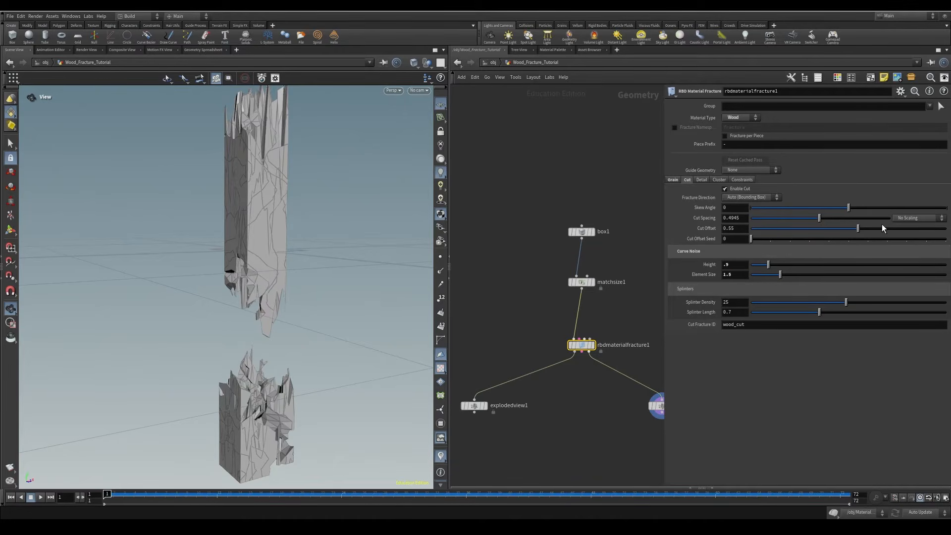
{"action": "middle_click_drag", "start_coordinate": [279, 153], "coordinate": [290, 263]}
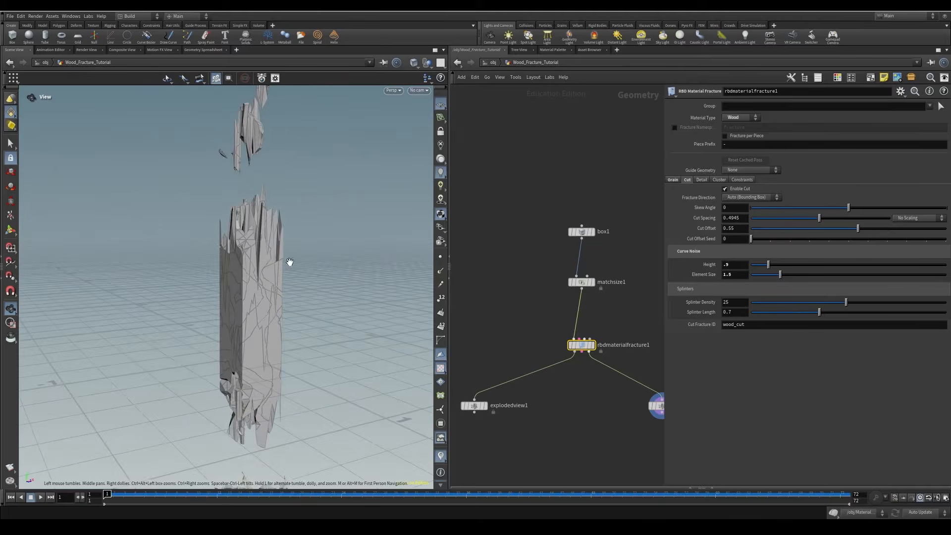
Step: Display explodedview1 for comparison and switch the display back to explodedview2
{"action": "left_click", "coordinate": [485, 406]}
{"action": "left_click_drag", "start_coordinate": [476, 406], "coordinate": [469, 414]}
{"action": "middle_click_drag", "start_coordinate": [635, 424], "coordinate": [548, 409]}
{"action": "left_click", "coordinate": [586, 391]}
{"action": "left_click_drag", "start_coordinate": [578, 392], "coordinate": [576, 386]}
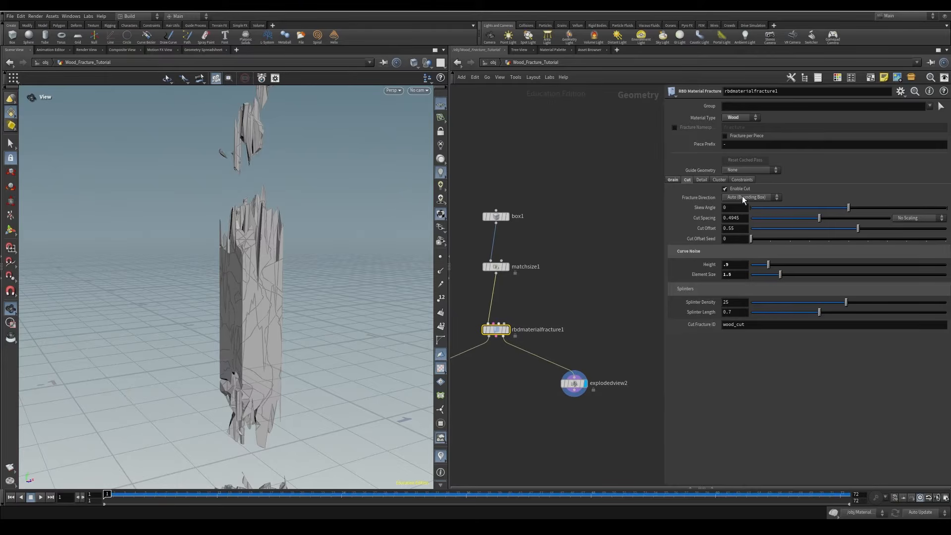
Step: In the fracture's detail settings, enable Use Convex Decomposition for the proxy geometry and enable Crease Weights
{"action": "left_click", "coordinate": [720, 179]}
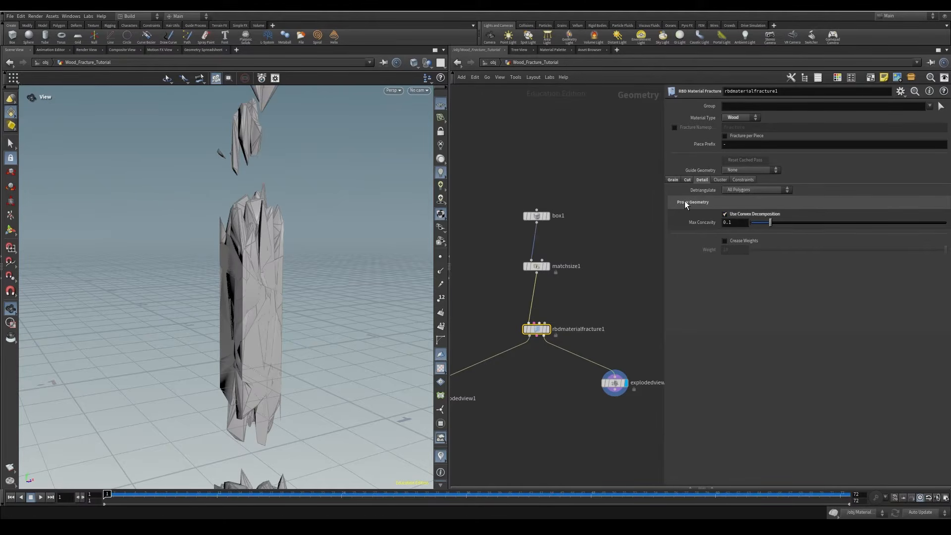
{"action": "left_click_drag", "start_coordinate": [306, 271], "coordinate": [261, 180]}
{"action": "left_click", "coordinate": [744, 242]}
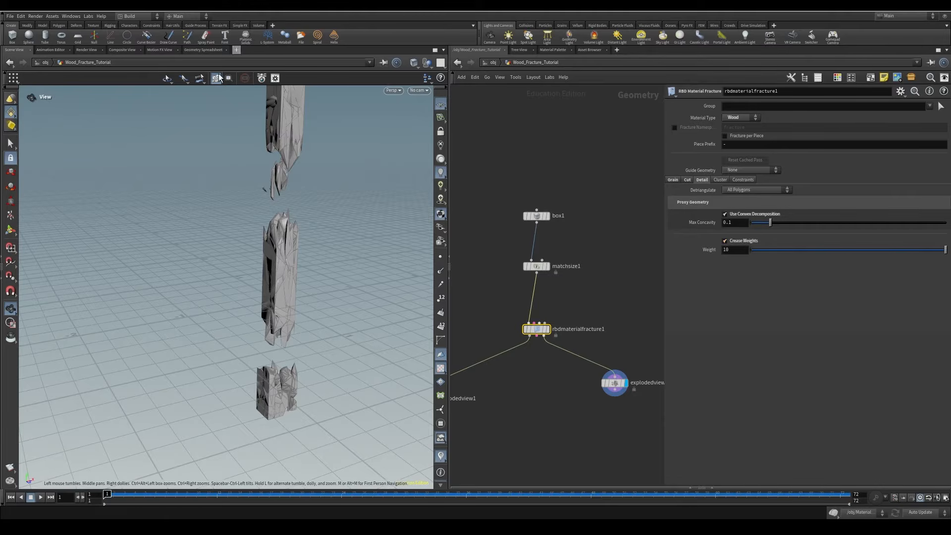
Step: Show the fracture's cluster settings and examine the exploded proxy pieces along the whole post from several angles
{"action": "left_click", "coordinate": [725, 178]}
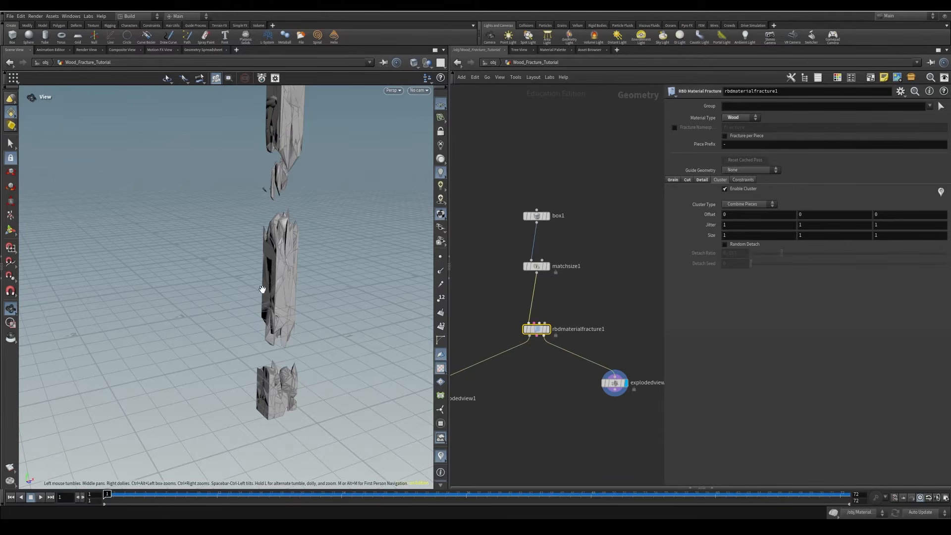
{"action": "left_click_drag", "start_coordinate": [274, 266], "coordinate": [306, 268]}
{"action": "middle_click_drag", "start_coordinate": [306, 267], "coordinate": [305, 334]}
{"action": "left_click_drag", "start_coordinate": [306, 268], "coordinate": [290, 274]}
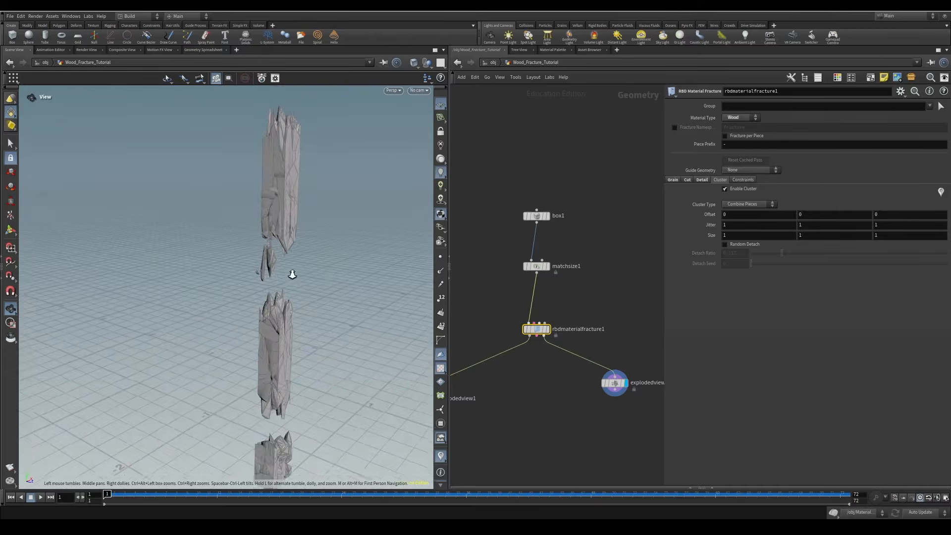
{"action": "right_click_drag", "start_coordinate": [291, 274], "coordinate": [329, 258]}
{"action": "middle_click_drag", "start_coordinate": [328, 257], "coordinate": [317, 280]}
{"action": "left_click_drag", "start_coordinate": [309, 416], "coordinate": [326, 208]}
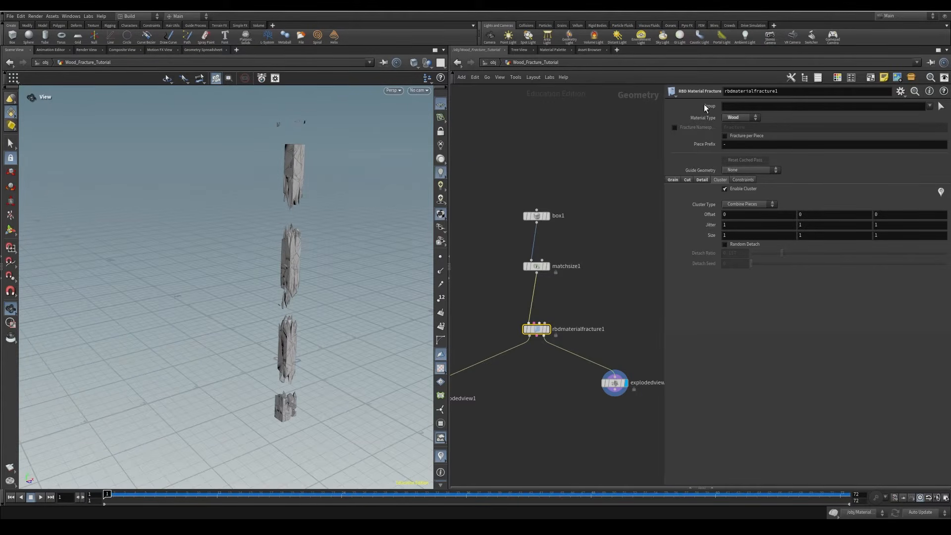
Step: Set the cut's splinter density to 50 and splinter length to 0.5
{"action": "left_click", "coordinate": [687, 181]}
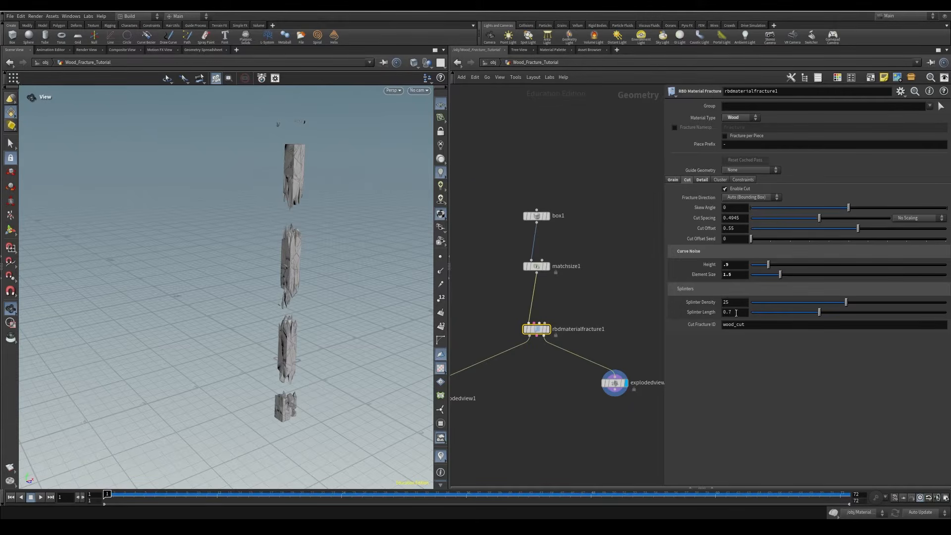
{"action": "left_click_drag", "start_coordinate": [730, 303], "coordinate": [657, 251]}
{"action": "type", "text": "50"}
{"action": "key", "text": "Return"}
{"action": "key", "text": "Tab"}
{"action": "type", "text": ".5"}
{"action": "key", "text": "Return"}
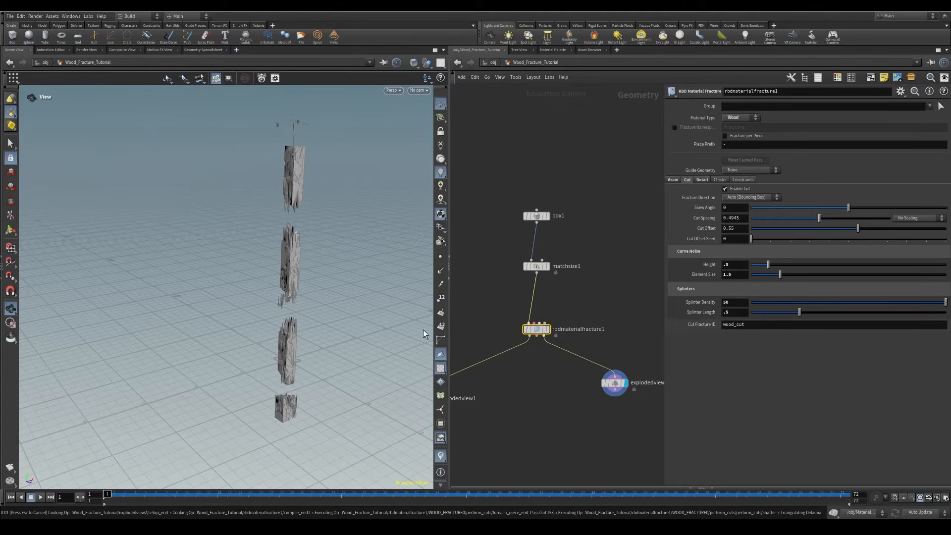
Step: Enable Random Detach for the fracture's clusters and set the cluster type to Group Constraints
{"action": "left_click", "coordinate": [722, 179]}
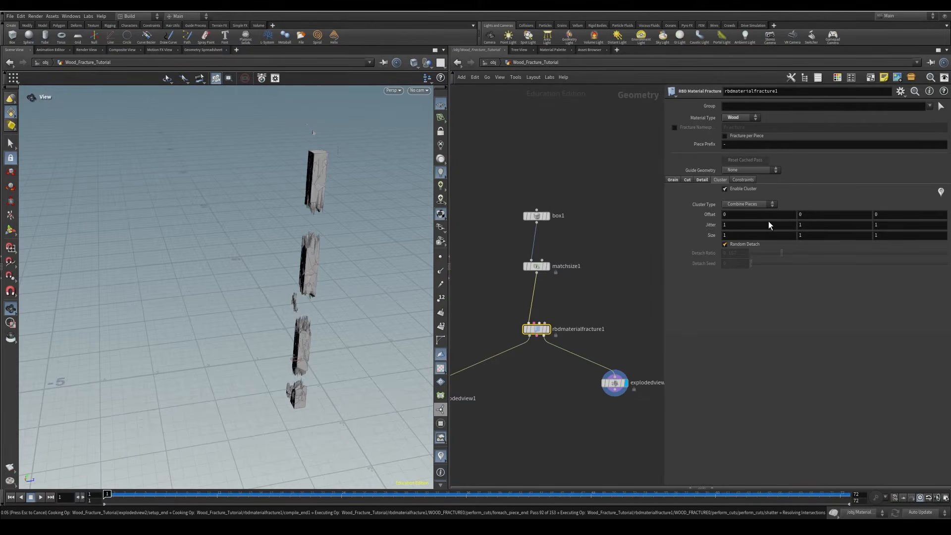
{"action": "left_click", "coordinate": [736, 203]}
{"action": "left_click", "coordinate": [743, 220]}
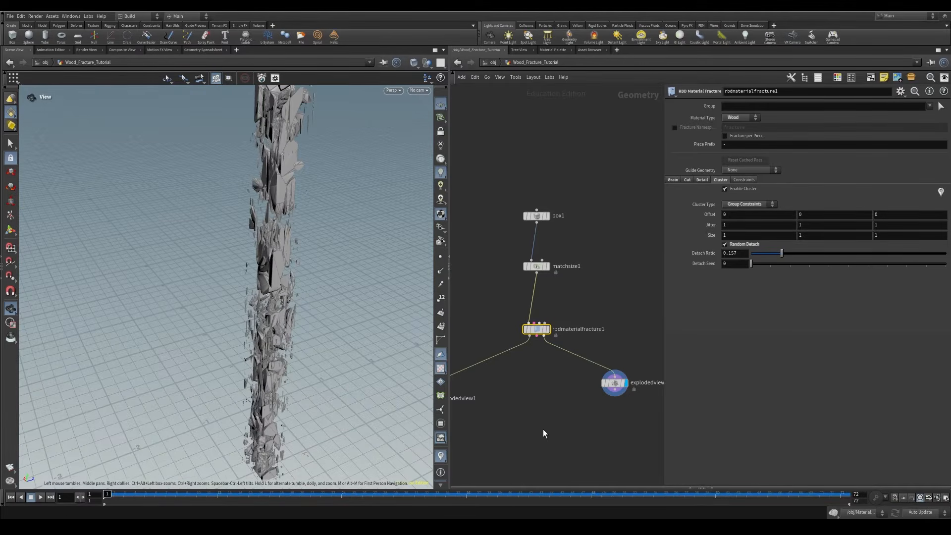
Step: Compare the clustered pieces by displaying explodedview1, examining it up close, and switching back to explodedview2
{"action": "left_click_drag", "start_coordinate": [614, 383], "coordinate": [625, 399]}
{"action": "middle_click_drag", "start_coordinate": [586, 405], "coordinate": [650, 406]}
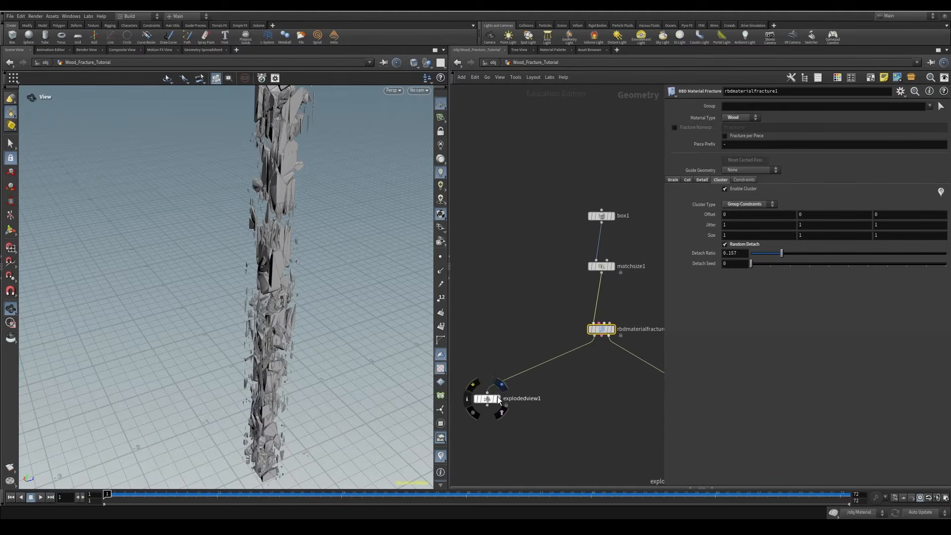
{"action": "middle_click_drag", "start_coordinate": [614, 357], "coordinate": [570, 356]}
{"action": "middle_click_drag", "start_coordinate": [555, 421], "coordinate": [612, 420]}
{"action": "left_click_drag", "start_coordinate": [496, 401], "coordinate": [488, 400]}
{"action": "left_click", "coordinate": [500, 398]}
{"action": "left_click_drag", "start_coordinate": [300, 377], "coordinate": [201, 325]}
{"action": "scroll", "coordinate": [231, 278], "scroll_direction": "up", "scroll_amount": 5}
{"action": "scroll", "coordinate": [201, 325], "scroll_direction": "down", "scroll_amount": 5}
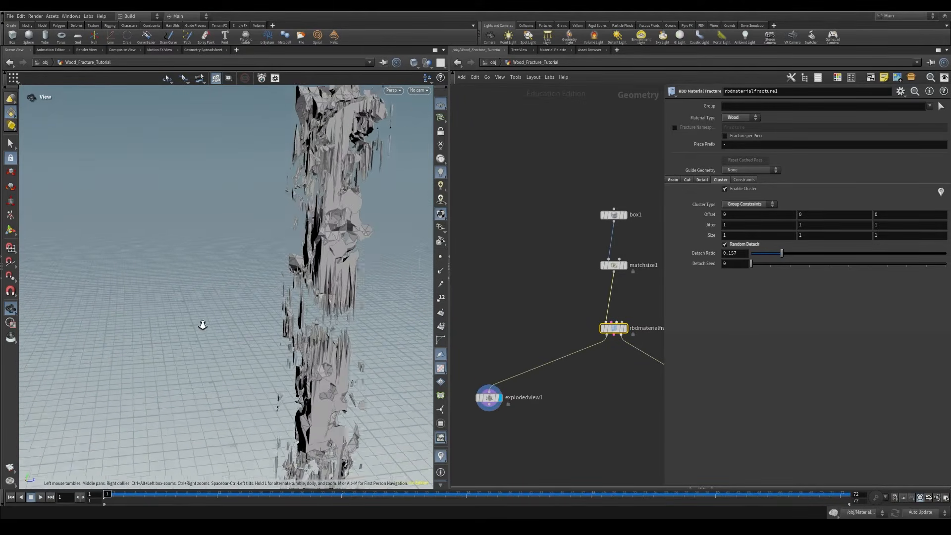
{"action": "middle_click_drag", "start_coordinate": [609, 415], "coordinate": [463, 387]}
{"action": "left_click", "coordinate": [567, 370]}
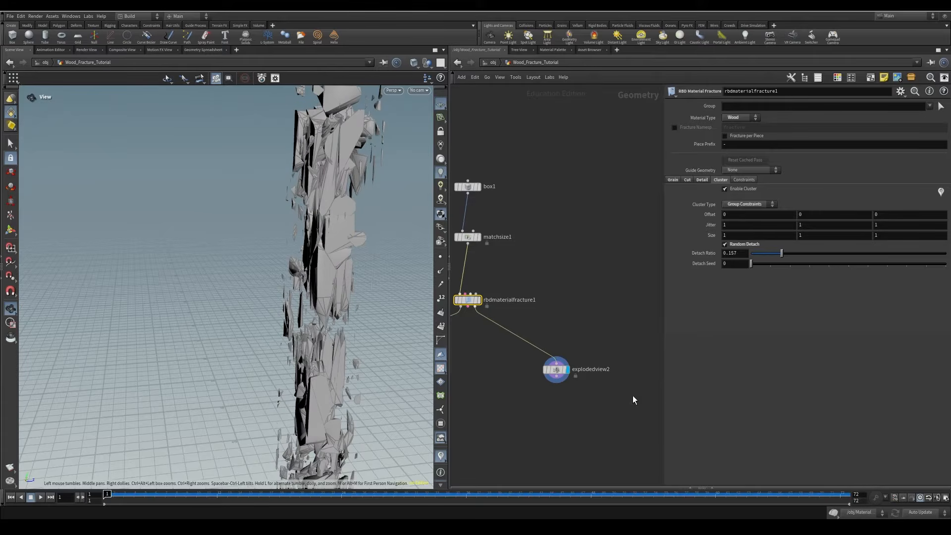
{"action": "middle_click_drag", "start_coordinate": [590, 219], "coordinate": [670, 249]}
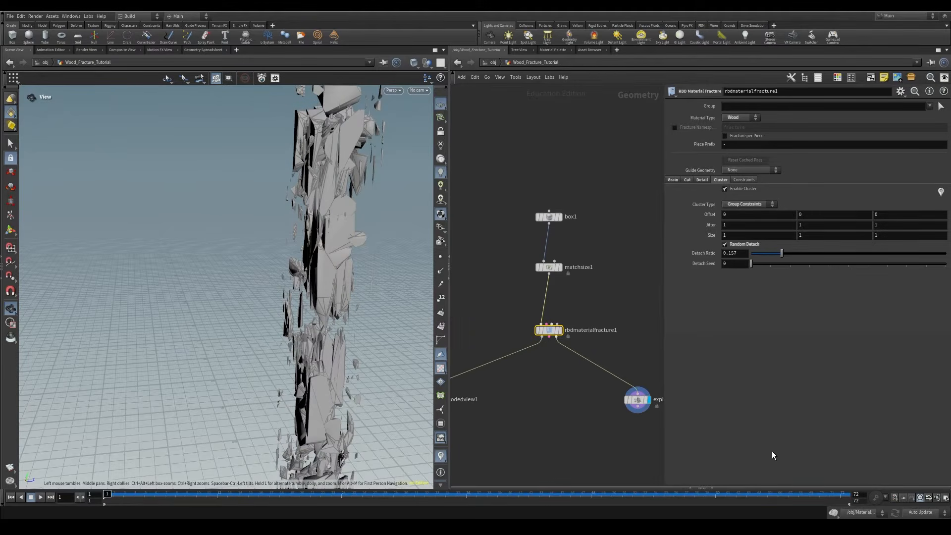
Step: Set the first two cluster jitter components of the RBD Material Fracture node to 0.2
{"action": "left_click", "coordinate": [923, 505]}
{"action": "left_click_drag", "start_coordinate": [730, 226], "coordinate": [643, 208]}
{"action": "type", "text": ".2"}
{"action": "key", "text": "Tab"}
{"action": "key", "text": "Return"}
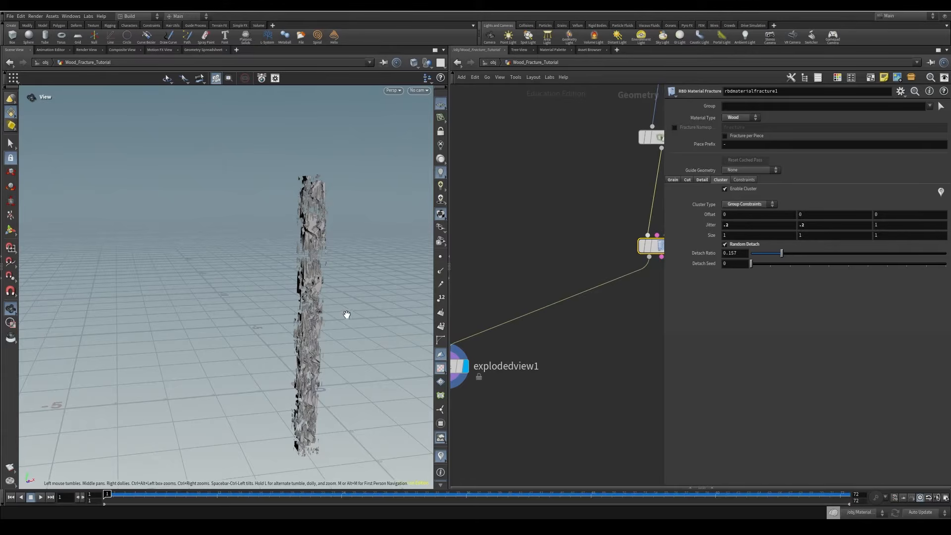
{"action": "left_click", "coordinate": [928, 512]}
{"action": "left_click", "coordinate": [922, 492]}
Step: Examine the exploded post's splinters and clusters up close and from several angles
{"action": "left_click_drag", "start_coordinate": [418, 347], "coordinate": [454, 361]}
{"action": "right_click_drag", "start_coordinate": [377, 331], "coordinate": [277, 265]}
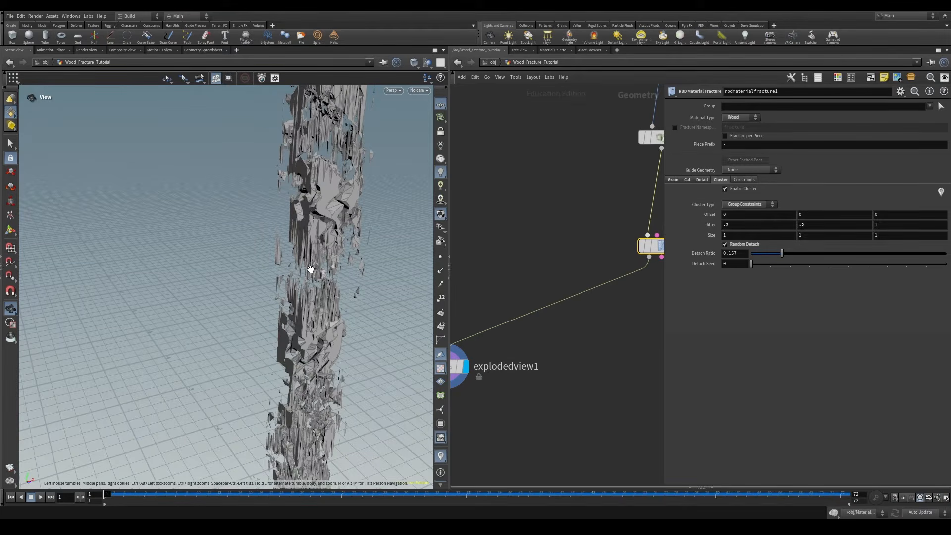
{"action": "left_click_drag", "start_coordinate": [342, 334], "coordinate": [271, 86]}
{"action": "left_click_drag", "start_coordinate": [251, 335], "coordinate": [254, 203]}
{"action": "left_click_drag", "start_coordinate": [250, 255], "coordinate": [316, 271]}
{"action": "right_click_drag", "start_coordinate": [316, 271], "coordinate": [221, 297]}
{"action": "left_click_drag", "start_coordinate": [221, 297], "coordinate": [298, 271]}
{"action": "right_click_drag", "start_coordinate": [297, 271], "coordinate": [274, 206]}
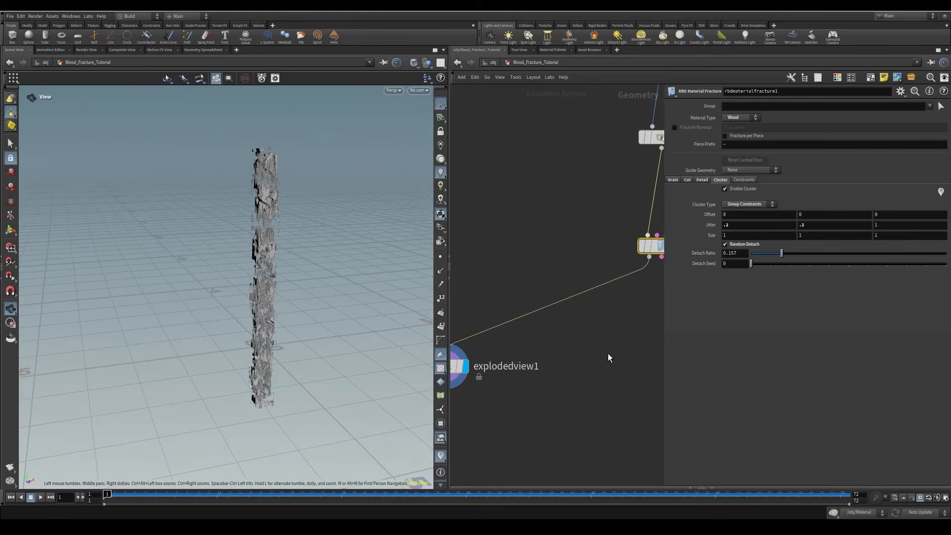
Step: Display the RBD Material Fracture node and add an RBD Configure node below it, wired to its three outputs
{"action": "key", "text": "f"}
{"action": "left_click", "coordinate": [570, 241]}
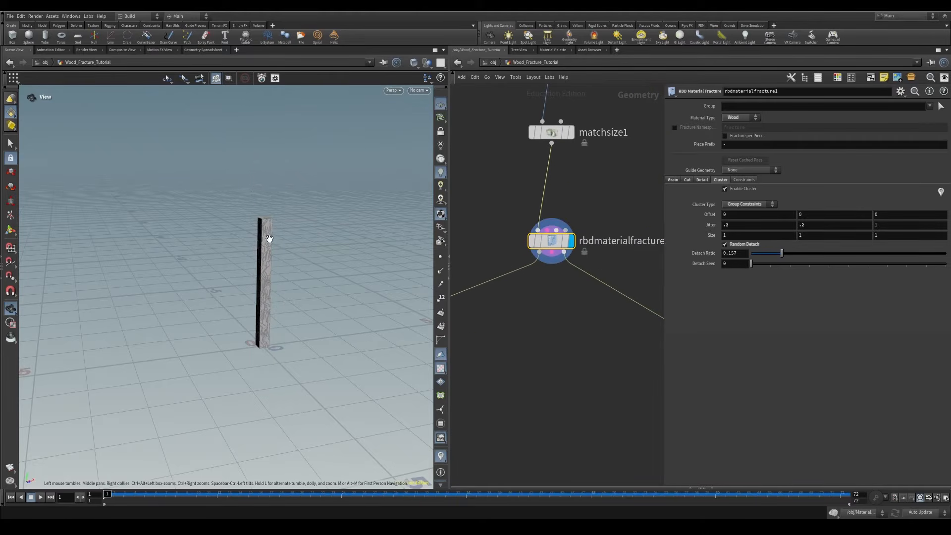
{"action": "left_click", "coordinate": [578, 307]}
{"action": "key", "text": "Tab"}
{"action": "type", "text": "rbd"}
{"action": "left_click", "coordinate": [613, 135]}
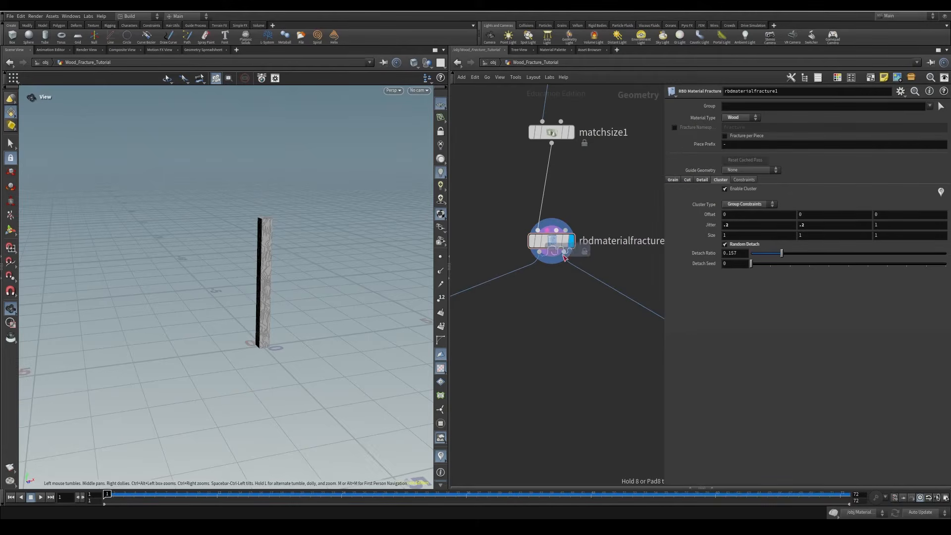
{"action": "left_click", "coordinate": [552, 333]}
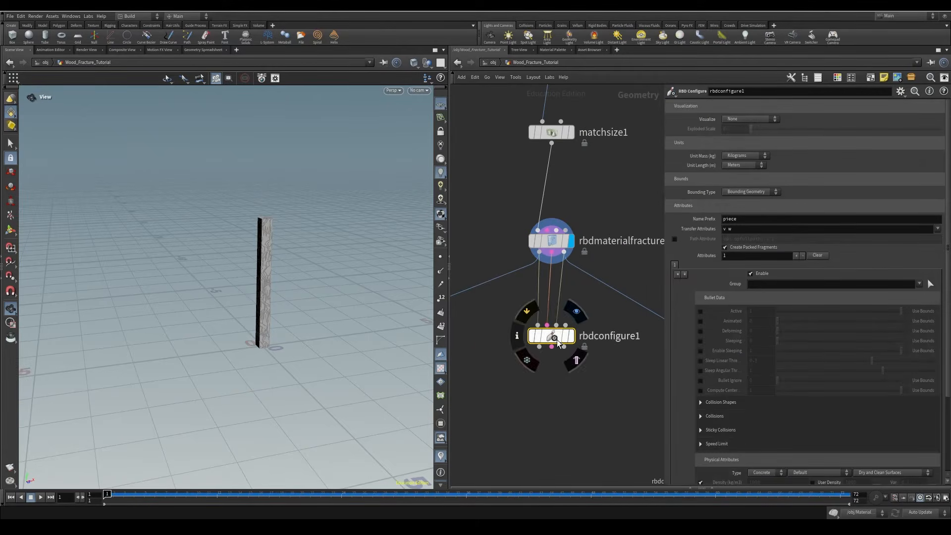
Step: Rename the RBD Configure node set_active_group and move it slightly lower
{"action": "left_click_drag", "start_coordinate": [551, 335], "coordinate": [543, 351]}
{"action": "double_click", "coordinate": [629, 351]}
{"action": "type", "text": "set_active_group"}
{"action": "key", "text": "Return"}
Step: Add a second RBD Configure node below set_active_group and wire outputs of set_active_group into it
{"action": "left_click", "coordinate": [538, 409]}
{"action": "key", "text": "Tab"}
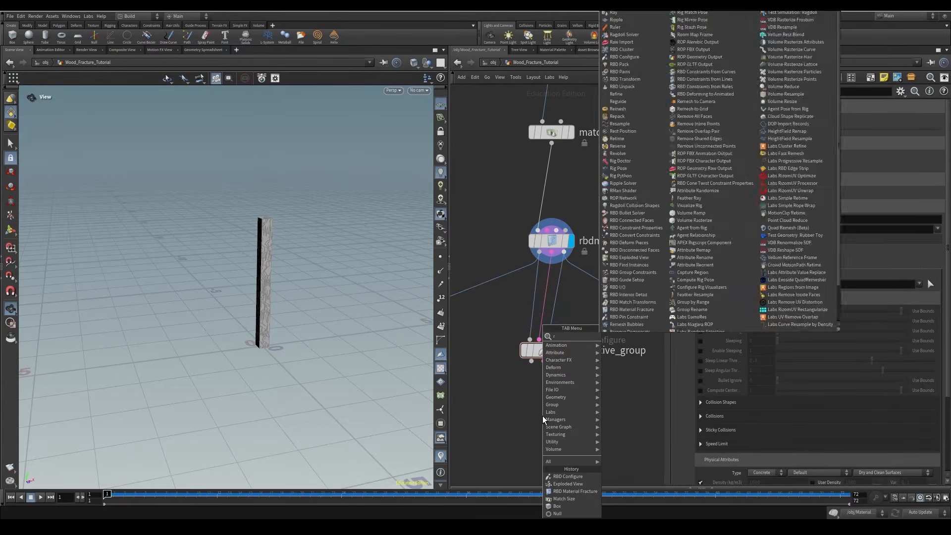
{"action": "left_click", "coordinate": [652, 175]}
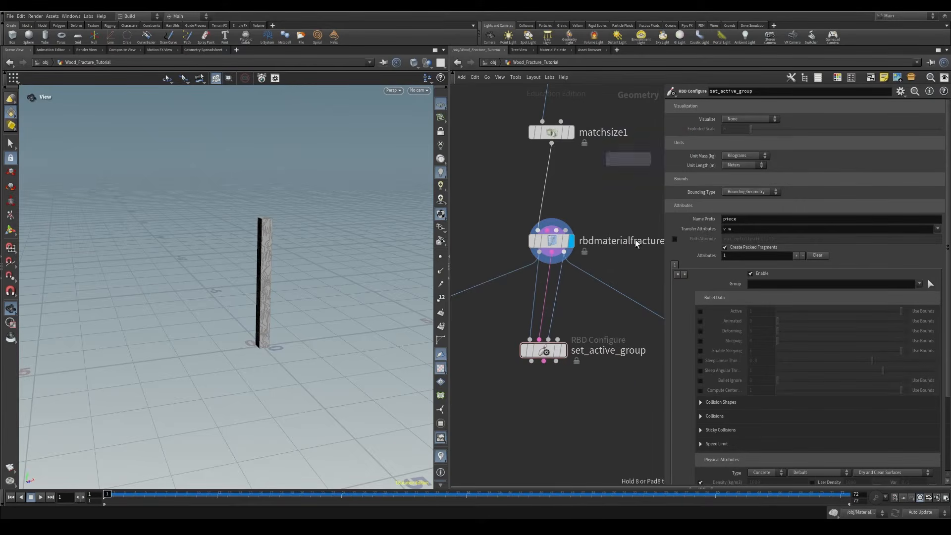
{"action": "left_click", "coordinate": [531, 442]}
{"action": "left_click_drag", "start_coordinate": [531, 373], "coordinate": [521, 439]}
{"action": "left_click_drag", "start_coordinate": [555, 361], "coordinate": [543, 423]}
{"action": "key", "text": "y"}
{"action": "left_click_drag", "start_coordinate": [556, 361], "coordinate": [521, 440]}
Step: Rename the second RBD Configure node Set_inactive and align it beneath set_active_group
{"action": "left_click", "coordinate": [601, 453]}
{"action": "double_click", "coordinate": [636, 453]}
{"action": "type", "text": "Set_inacti"}
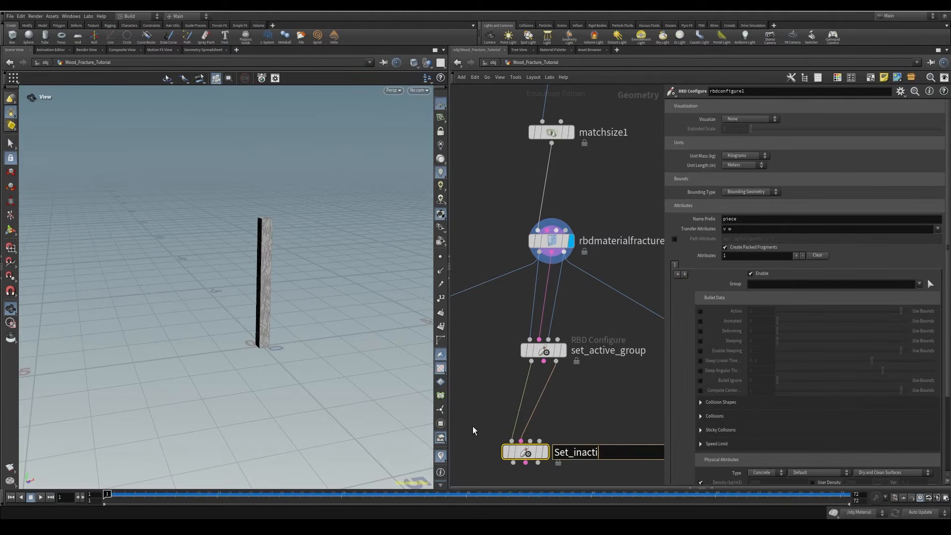
{"action": "type", "text": "ve"}
{"action": "key", "text": "Return"}
{"action": "left_click", "coordinate": [546, 352]}
{"action": "left_click_drag", "start_coordinate": [526, 452], "coordinate": [545, 456]}
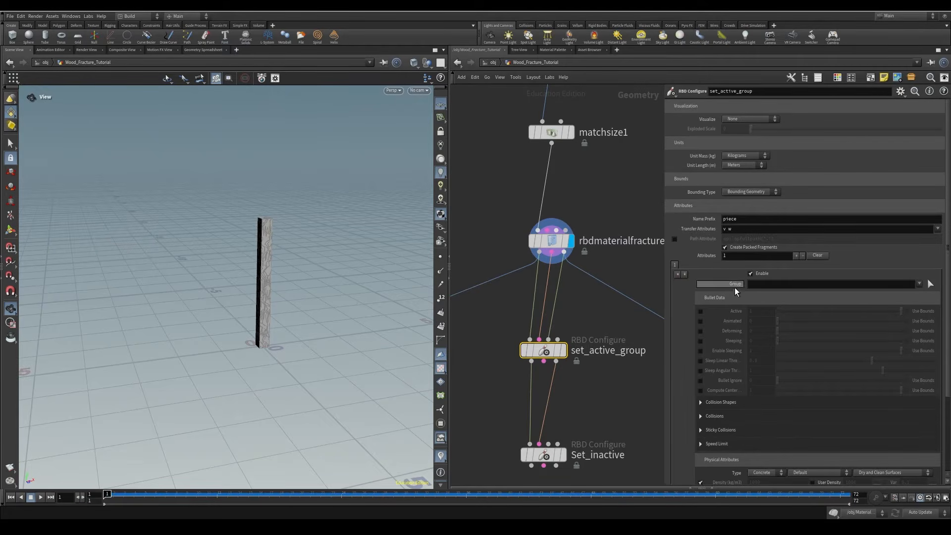
Step: Enable the Active attribute on set_active_group and put the display on Set_inactive
{"action": "left_click", "coordinate": [701, 312]}
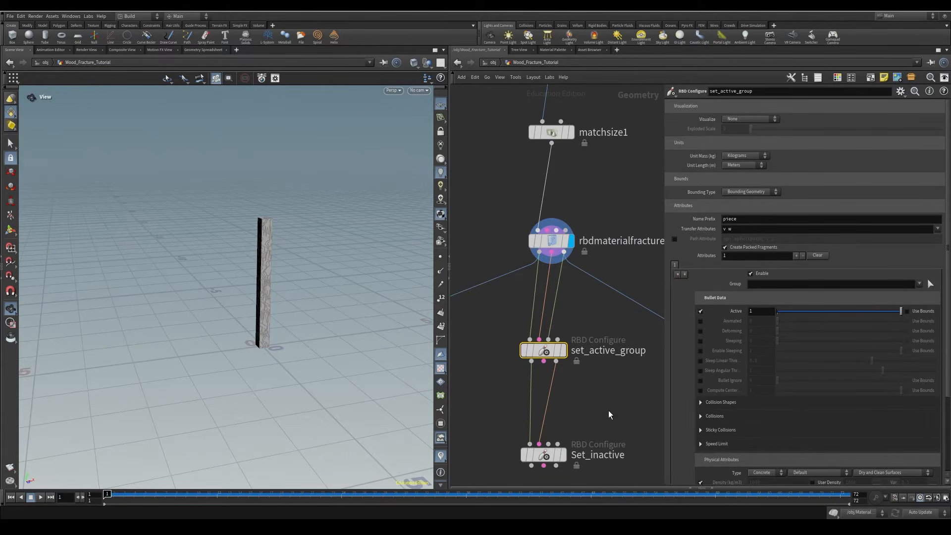
{"action": "middle_click_drag", "start_coordinate": [608, 414], "coordinate": [609, 367]}
{"action": "left_click", "coordinate": [567, 414]}
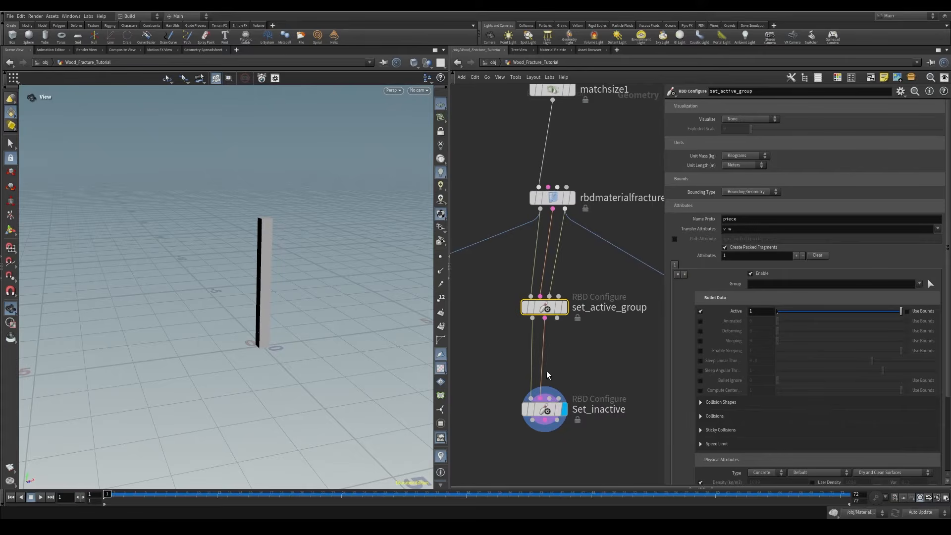
Step: Add active to the transfer attributes of the Set_inactive node and tidy its position
{"action": "left_click", "coordinate": [938, 228]}
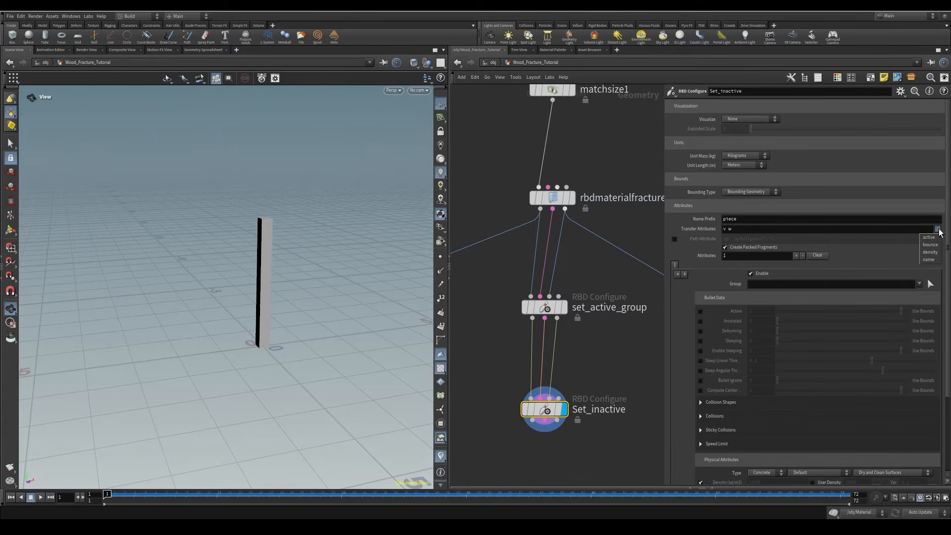
{"action": "left_click", "coordinate": [929, 243]}
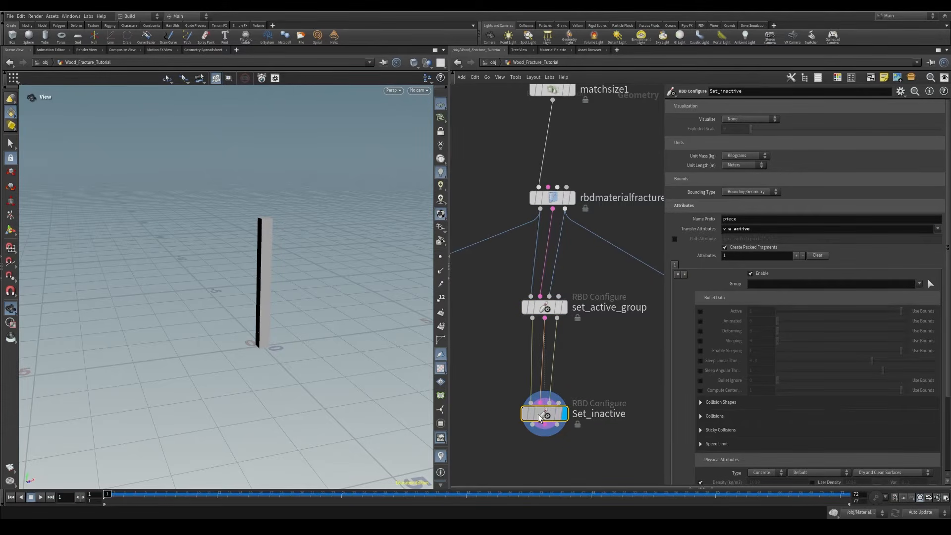
{"action": "left_click_drag", "start_coordinate": [543, 413], "coordinate": [543, 407]}
{"action": "middle_click_drag", "start_coordinate": [631, 311], "coordinate": [624, 286]}
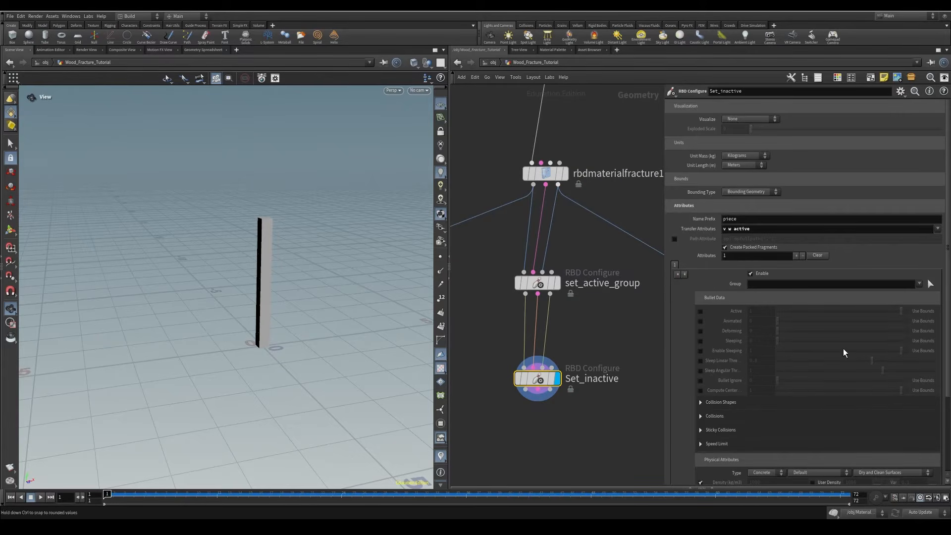
Step: Select the fractured pieces at the base of the wood post as the group of the Set_inactive node
{"action": "left_click", "coordinate": [931, 284]}
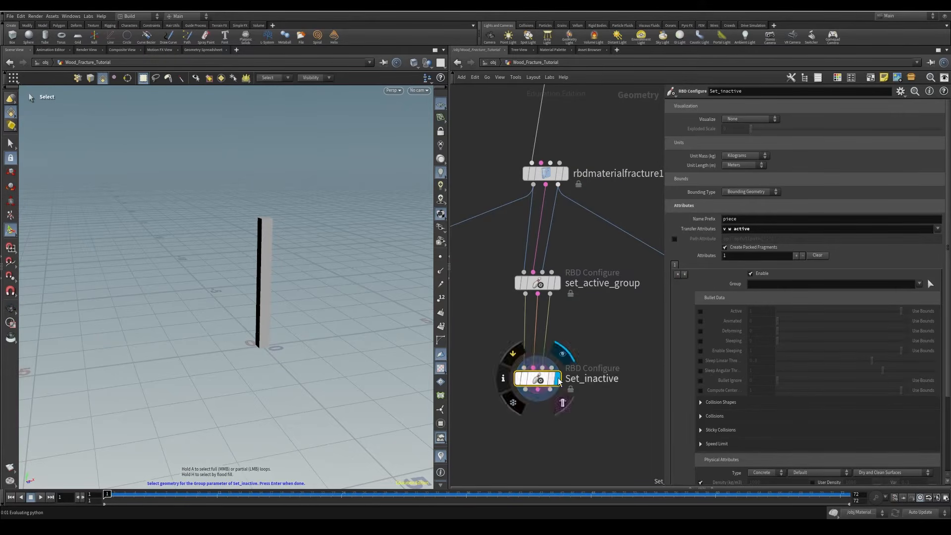
{"action": "left_click_drag", "start_coordinate": [302, 329], "coordinate": [367, 342], "text": "alt"}
{"action": "right_click_drag", "start_coordinate": [366, 341], "coordinate": [463, 346], "text": "alt"}
{"action": "left_click_drag", "start_coordinate": [426, 345], "coordinate": [219, 340], "text": "alt"}
{"action": "left_click_drag", "start_coordinate": [310, 382], "coordinate": [269, 363], "text": "alt"}
{"action": "left_click_drag", "start_coordinate": [274, 360], "coordinate": [369, 325]}
{"action": "key", "text": "Return"}
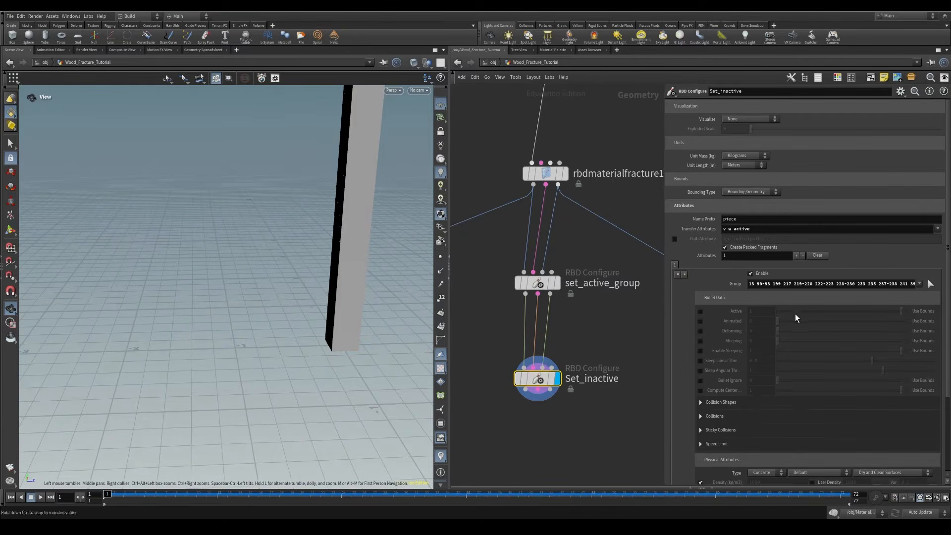
Step: Enable the Active attribute with value 0 on Set_inactive and move the node closer beneath set_active_group
{"action": "left_click", "coordinate": [701, 311]}
{"action": "left_click_drag", "start_coordinate": [760, 312], "coordinate": [718, 309]}
{"action": "type", "text": "0"}
{"action": "key", "text": "Return"}
{"action": "middle_click_drag", "start_coordinate": [355, 282], "coordinate": [281, 329]}
{"action": "scroll", "coordinate": [281, 329], "scroll_direction": "down", "scroll_amount": 4}
{"action": "left_click_drag", "start_coordinate": [278, 328], "coordinate": [175, 313]}
{"action": "left_click_drag", "start_coordinate": [283, 375], "coordinate": [453, 355]}
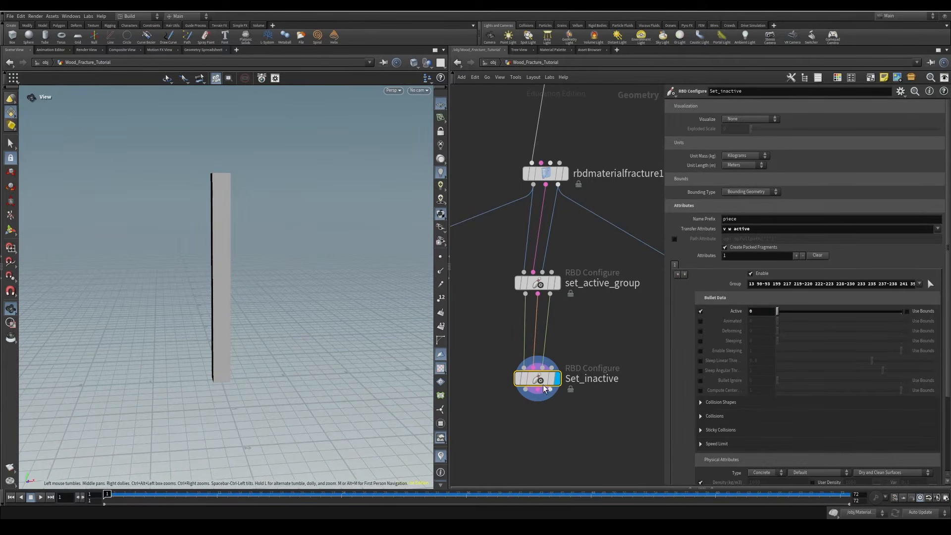
{"action": "left_click_drag", "start_coordinate": [541, 380], "coordinate": [542, 371]}
{"action": "mouse_move", "coordinate": [543, 284]}
{"action": "left_mouse_down"}
{"action": "mouse_move", "coordinate": [542, 273]}
{"action": "mouse_move", "coordinate": [543, 282]}
{"action": "left_mouse_up"}
{"action": "left_click_drag", "start_coordinate": [537, 369], "coordinate": [538, 364]}
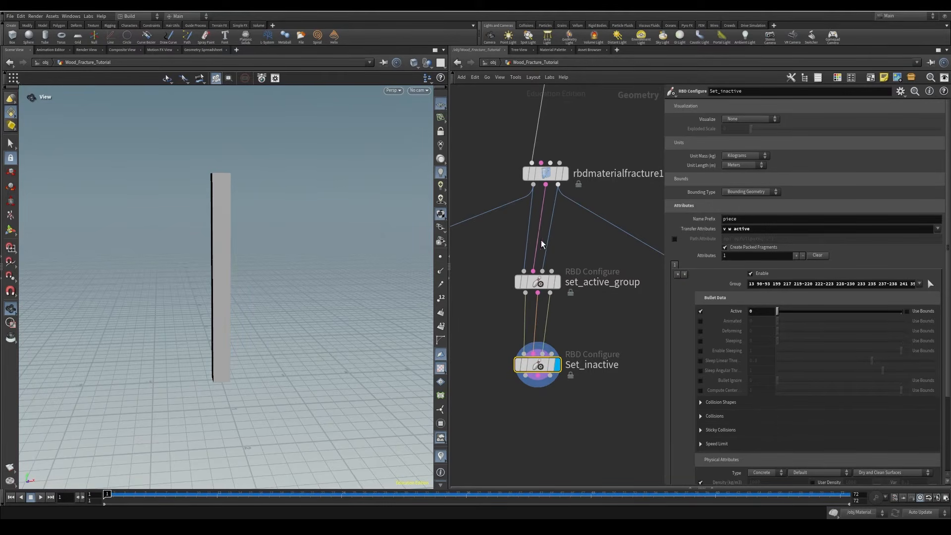
Step: Add an RBD Constraint Properties node beneath Set_inactive, wired to its three outputs
{"action": "left_click_drag", "start_coordinate": [251, 331], "coordinate": [317, 351]}
{"action": "middle_click_drag", "start_coordinate": [645, 434], "coordinate": [584, 359]}
{"action": "scroll", "coordinate": [622, 400], "scroll_direction": "down", "scroll_amount": 4}
{"action": "key", "text": "Tab"}
{"action": "type", "text": "rbd c"}
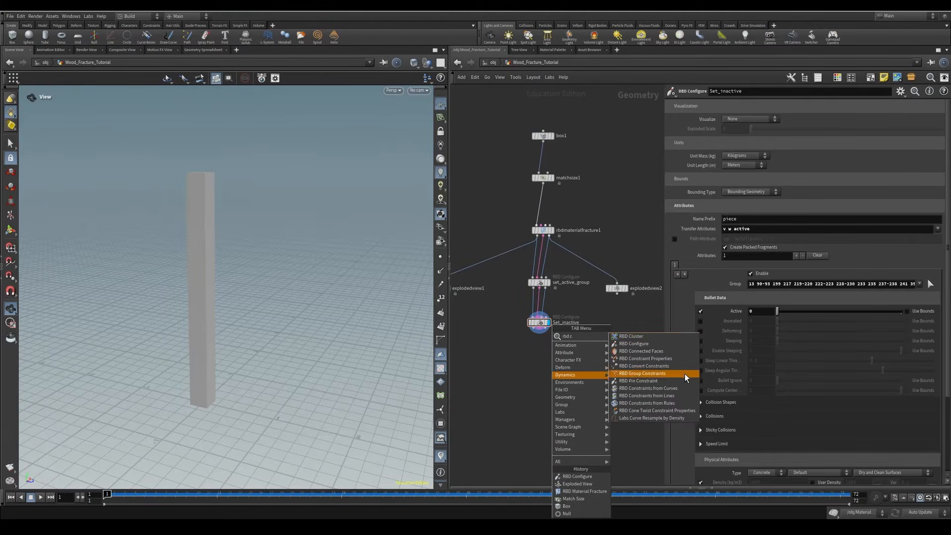
{"action": "left_click", "coordinate": [658, 358]}
{"action": "left_click", "coordinate": [540, 363]}
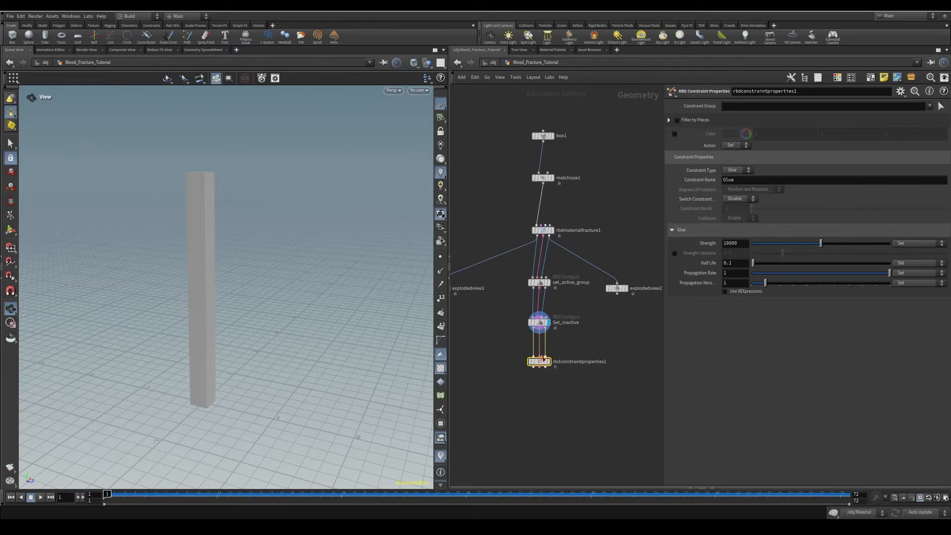
{"action": "mouse_move", "coordinate": [547, 395]}
{"action": "middle_mouse_down"}
{"action": "mouse_move", "coordinate": [570, 389]}
{"action": "mouse_move", "coordinate": [562, 387]}
{"action": "middle_mouse_up"}
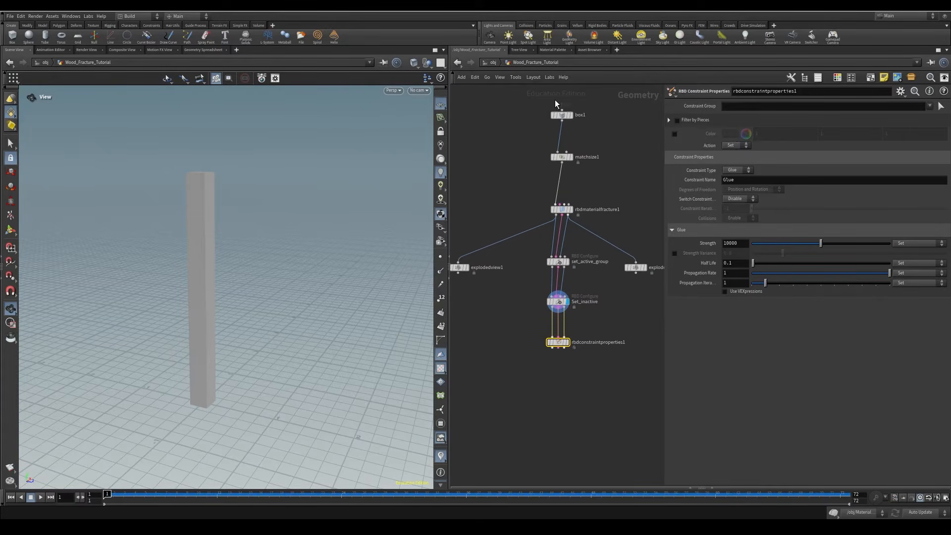
{"action": "key", "text": "Tab"}
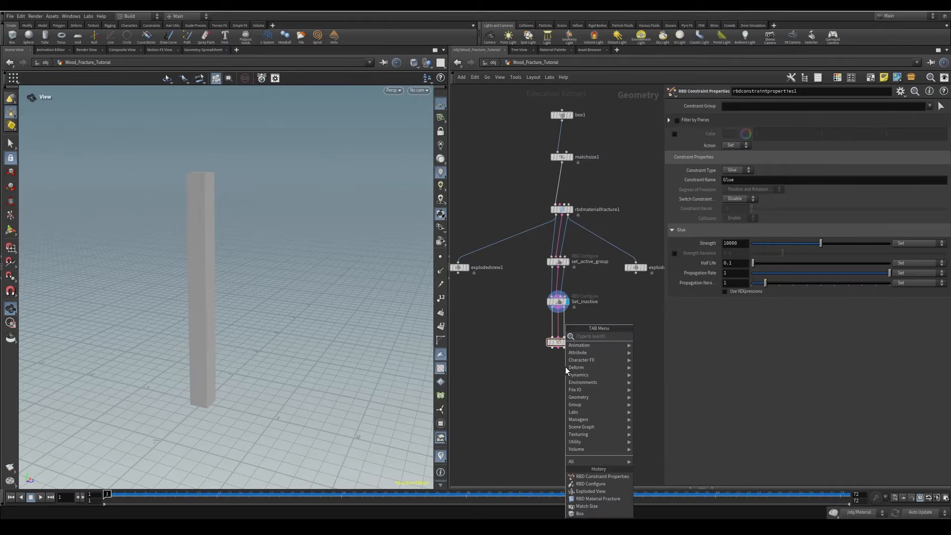
{"action": "left_click", "coordinate": [544, 370]}
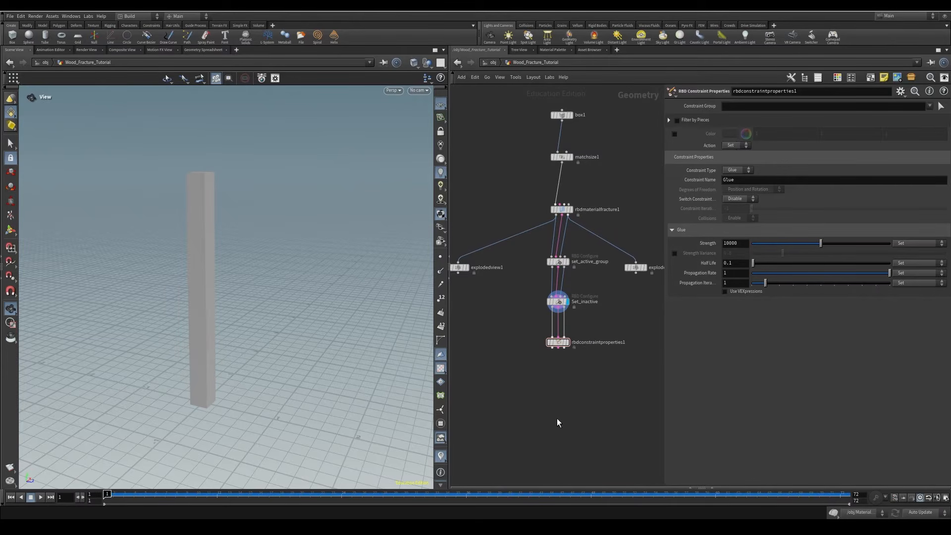
{"action": "middle_click_drag", "start_coordinate": [594, 399], "coordinate": [567, 403]}
{"action": "key", "text": "Tab"}
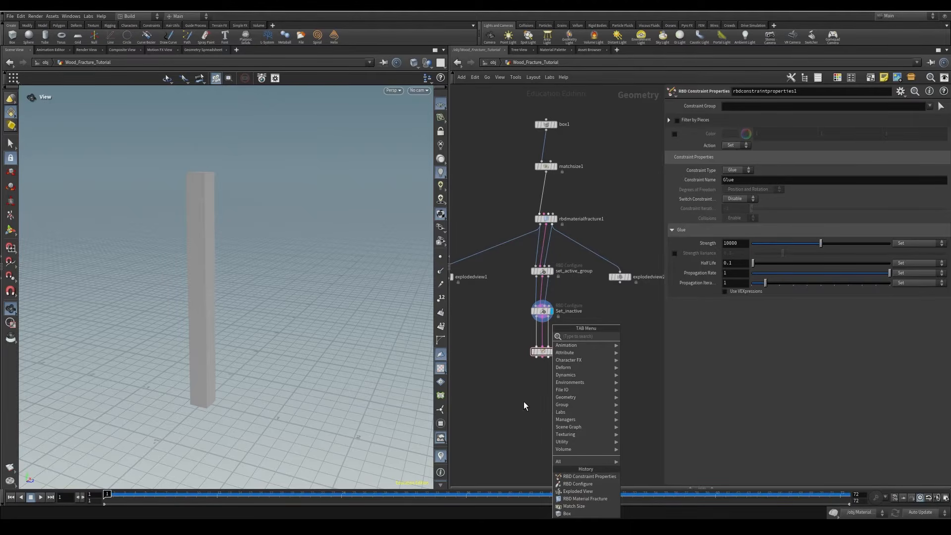
{"action": "left_click_drag", "start_coordinate": [242, 287], "coordinate": [212, 299]}
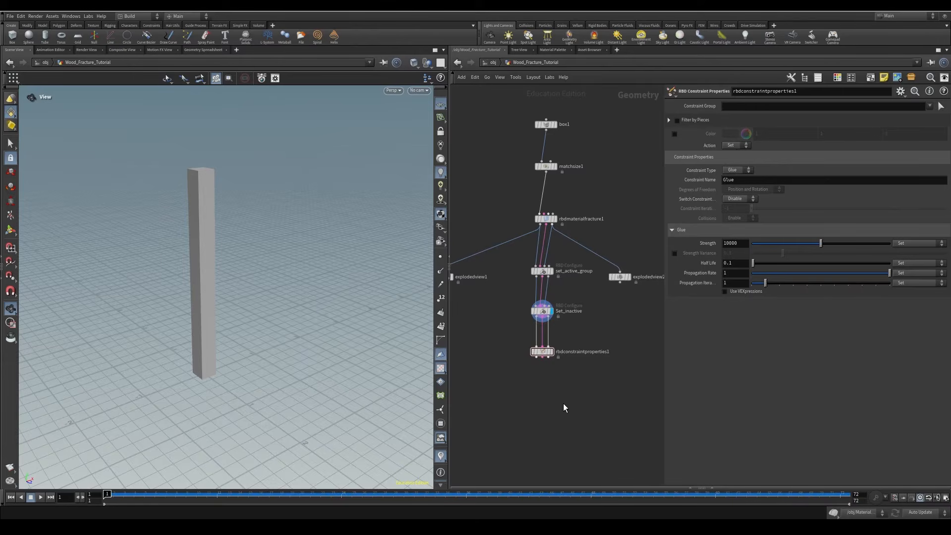
Step: Add a null fed by the first output of rbdconstraintproperties1 and name it OUT_Wood_HiRes
{"action": "middle_click_drag", "start_coordinate": [505, 408], "coordinate": [510, 384]}
{"action": "key", "text": "Tab"}
{"action": "type", "text": "null"}
{"action": "key", "text": "Return"}
{"action": "left_click", "coordinate": [496, 382]}
{"action": "left_click_drag", "start_coordinate": [542, 333], "coordinate": [497, 375]}
{"action": "left_click", "coordinate": [516, 383]}
{"action": "type", "text": "OUT_"}
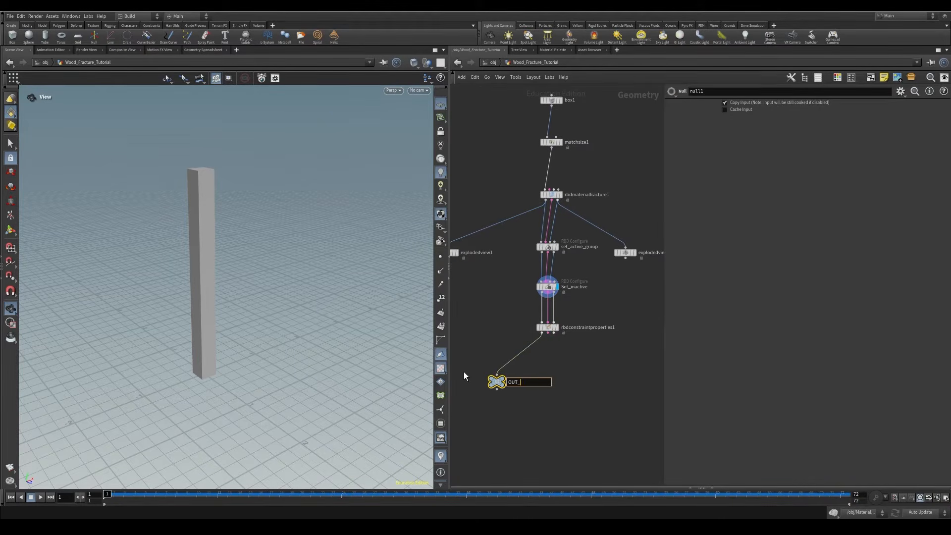
{"action": "type", "text": "Wood_HiRes"}
{"action": "key", "text": "Return"}
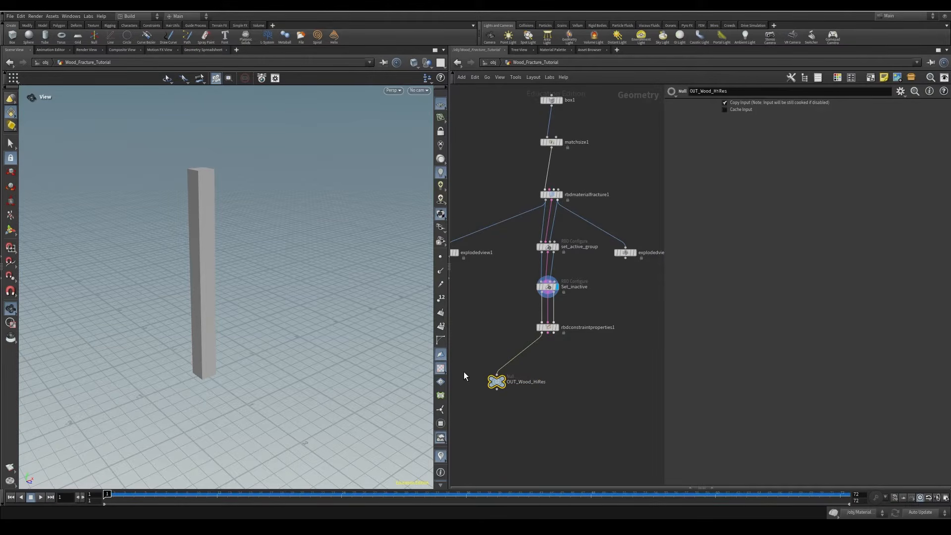
Step: Add a null named Out_Wood_LowRes on the third output of rbdconstraintproperties1 and spread the two output nulls apart
{"action": "key", "text": "Tab"}
{"action": "key", "text": "Escape"}
{"action": "left_click", "coordinate": [615, 395]}
{"action": "double_click", "coordinate": [627, 395]}
{"action": "type", "text": "Out_Wood_LowRes"}
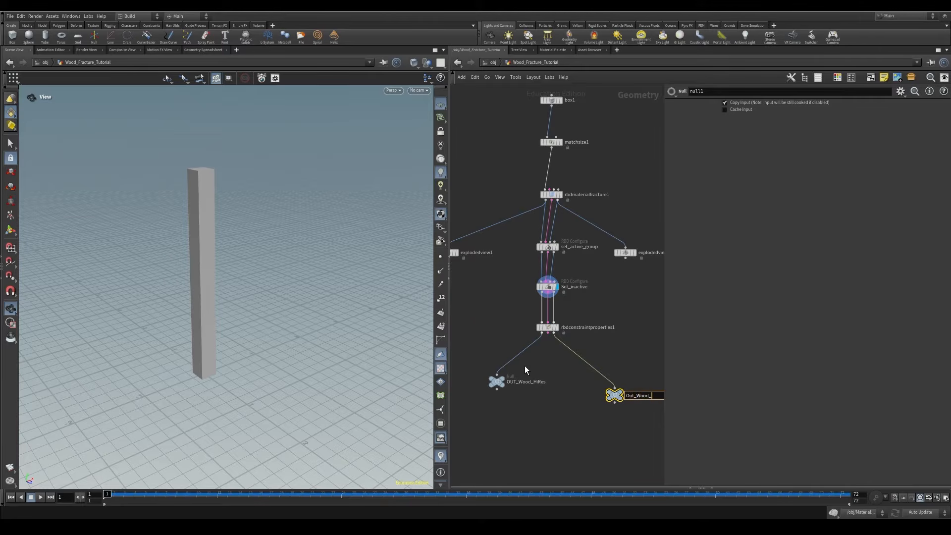
{"action": "key", "text": "Return"}
{"action": "left_click_drag", "start_coordinate": [502, 383], "coordinate": [457, 403]}
{"action": "left_click_drag", "start_coordinate": [616, 397], "coordinate": [642, 404]}
Step: Add a null named OUT_Wood_Constraint on the constraint output of rbdconstraintproperties1 and save the scene
{"action": "key", "text": "Tab"}
{"action": "type", "text": "null"}
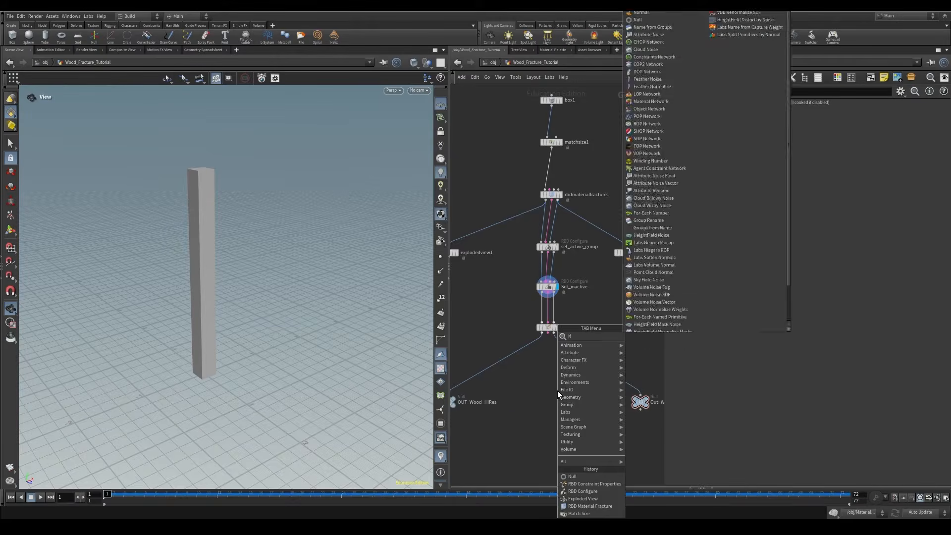
{"action": "key", "text": "Return"}
{"action": "left_click", "coordinate": [547, 405]}
{"action": "left_click_drag", "start_coordinate": [548, 332], "coordinate": [547, 397]}
{"action": "left_click", "coordinate": [570, 405]}
{"action": "type", "text": "OUT_"}
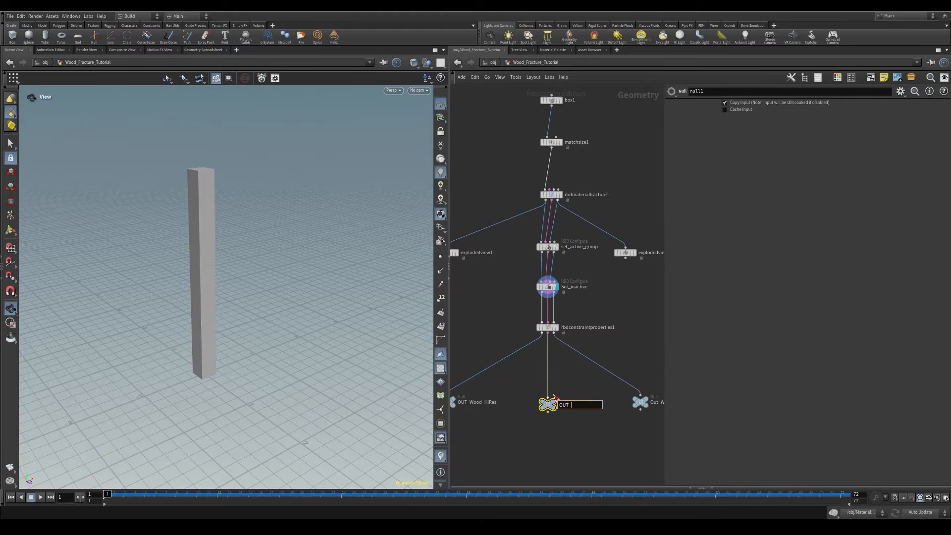
{"action": "type", "text": "Wood_Constraint"}
{"action": "key", "text": "Return"}
{"action": "left_click", "coordinate": [615, 327]}
{"action": "key", "text": "Return"}
{"action": "key", "text": "ctrl+s"}
Step: Add a polygon sphere node in the empty area beside the fracture network and show it as a template
{"action": "scroll", "coordinate": [506, 362], "scroll_direction": "down", "scroll_amount": 4}
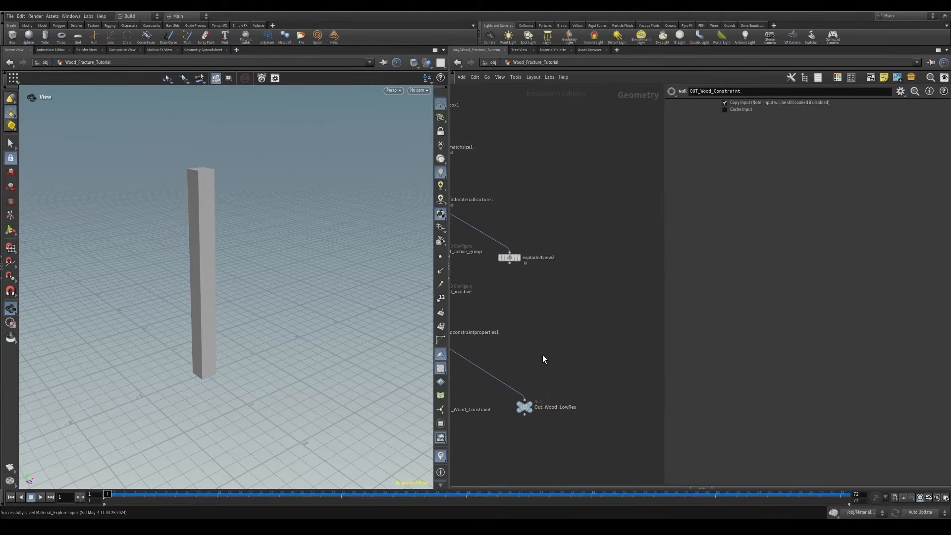
{"action": "key", "text": "Tab"}
{"action": "type", "text": "bul"}
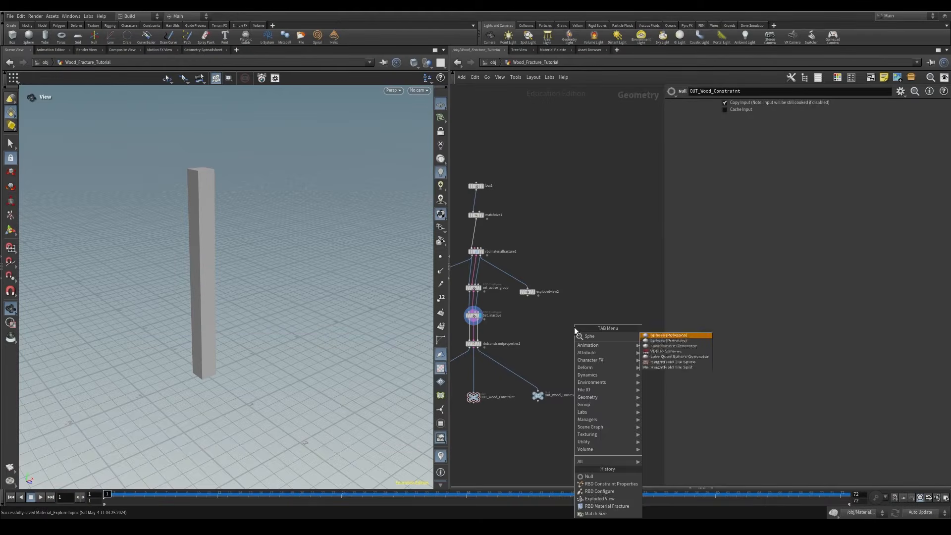
{"action": "key", "text": "Return"}
{"action": "left_click", "coordinate": [581, 326]}
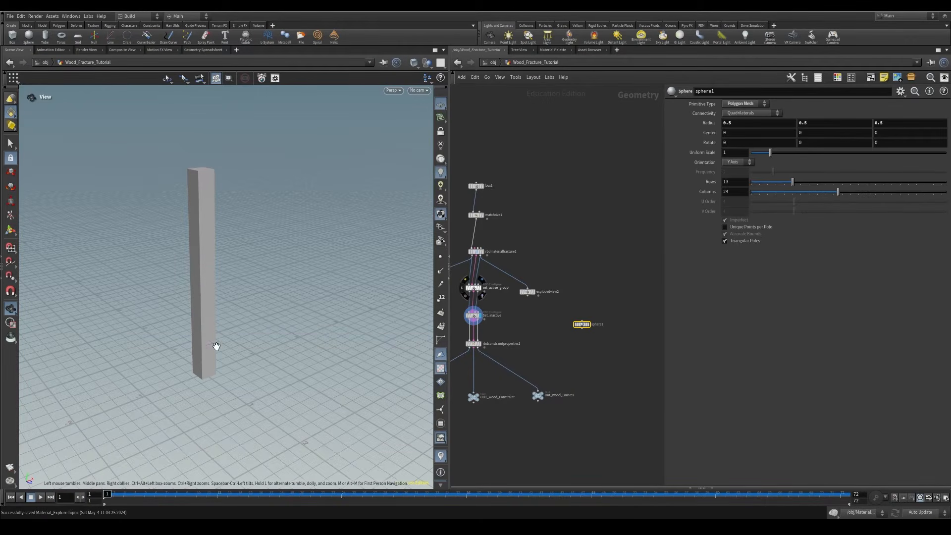
{"action": "scroll", "coordinate": [596, 338], "scroll_direction": "up", "scroll_amount": 6}
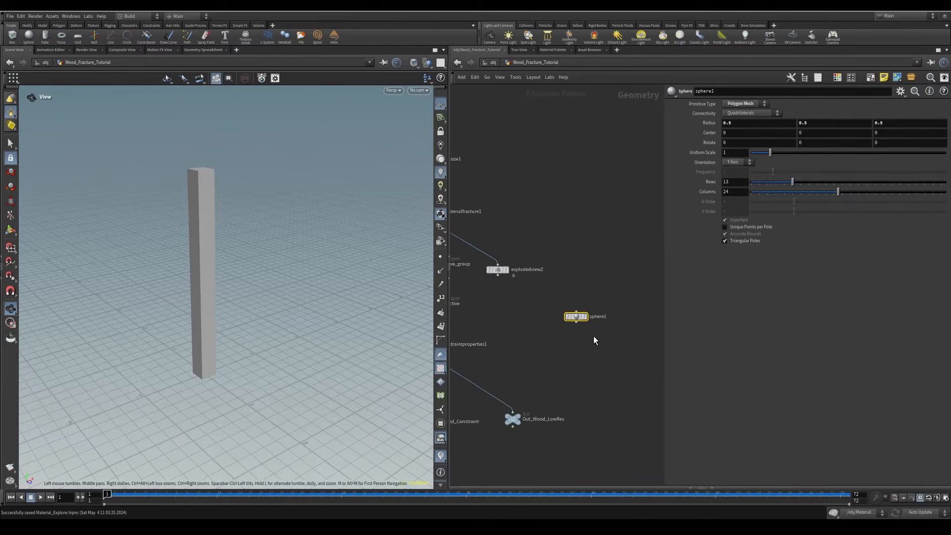
{"action": "left_click", "coordinate": [585, 312]}
{"action": "left_click_drag", "start_coordinate": [317, 317], "coordinate": [357, 318]}
{"action": "left_click_drag", "start_coordinate": [574, 311], "coordinate": [575, 289]}
Step: Set the sphere's uniform scale to .33 and its center to 1.5 in Y and -5 in Z
{"action": "left_click", "coordinate": [734, 151]}
{"action": "type", "text": ".33"}
{"action": "key", "text": "Return"}
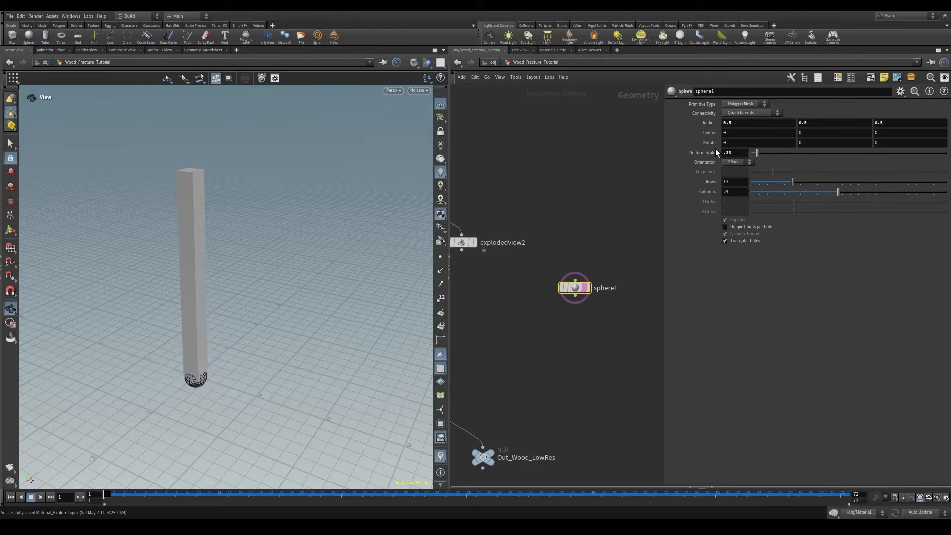
{"action": "left_click", "coordinate": [832, 132]}
{"action": "type", "text": "1.5"}
{"action": "key", "text": "Return"}
{"action": "left_click", "coordinate": [899, 133]}
{"action": "type", "text": "-5"}
{"action": "key", "text": "Return"}
{"action": "scroll", "coordinate": [144, 276], "scroll_direction": "down", "scroll_amount": 6}
{"action": "left_click_drag", "start_coordinate": [243, 297], "coordinate": [344, 347]}
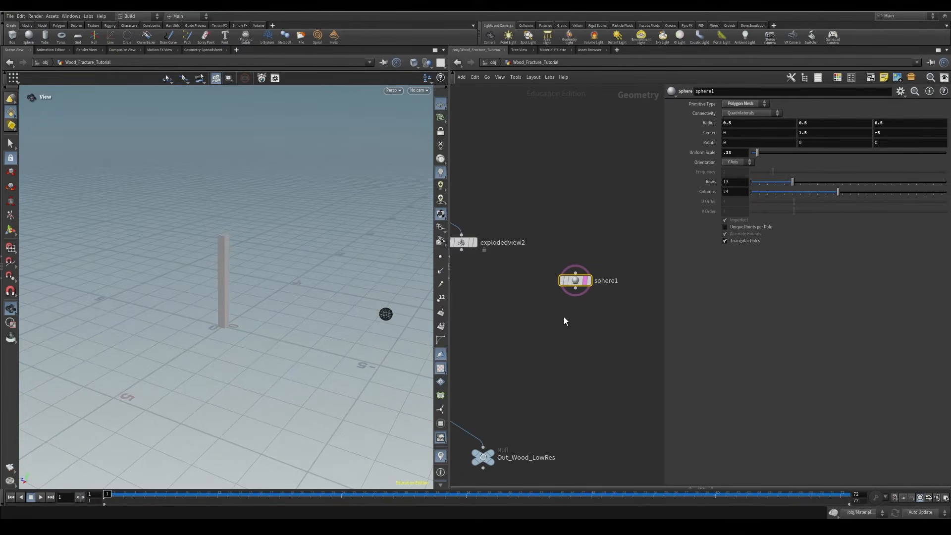
Step: Add an Attribute Wrangle node connected beneath sphere1 and display it
{"action": "key", "text": "Tab"}
{"action": "type", "text": "attribute wr"}
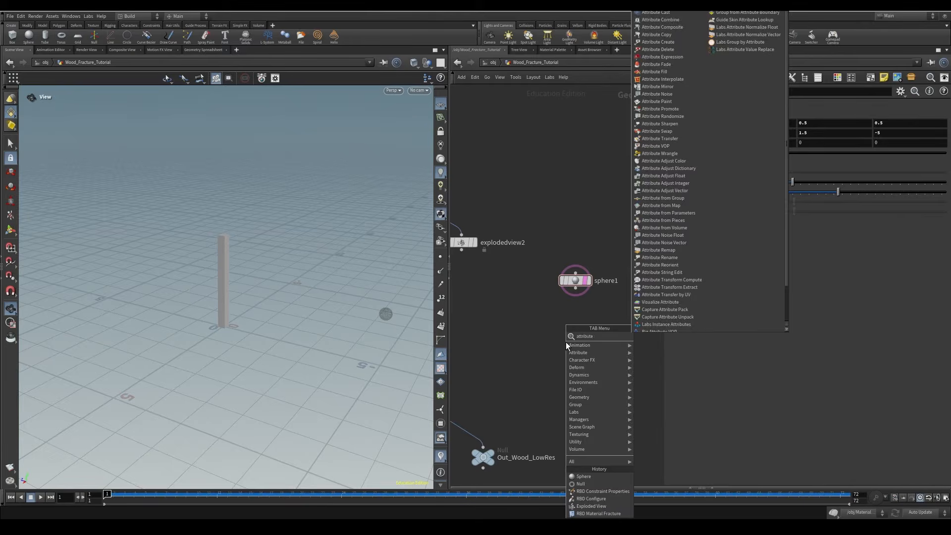
{"action": "key", "text": "Return"}
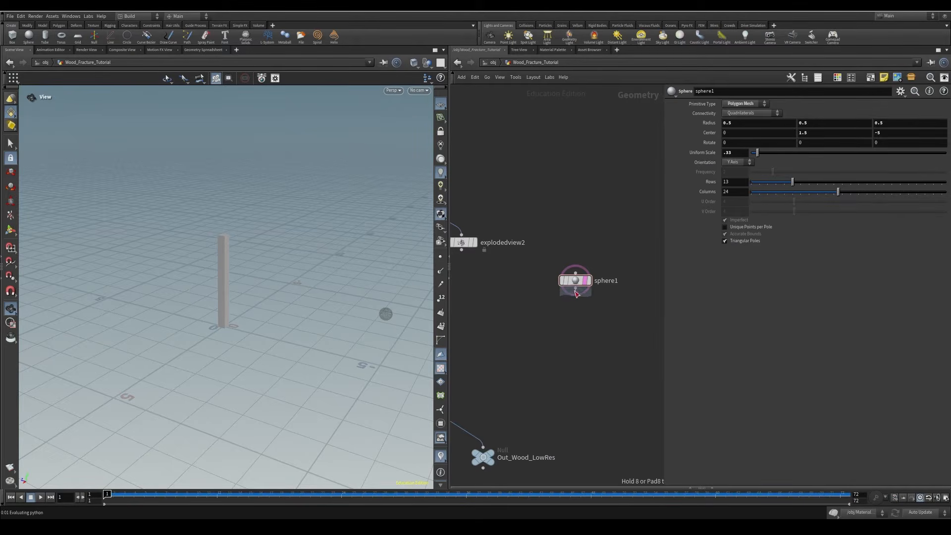
{"action": "left_click", "coordinate": [566, 337]}
Step: Write the wrangle code @v = chv('vel_direction'); @v *= chf('vel_multi'); and generate its parameters
{"action": "left_click", "coordinate": [759, 158]}
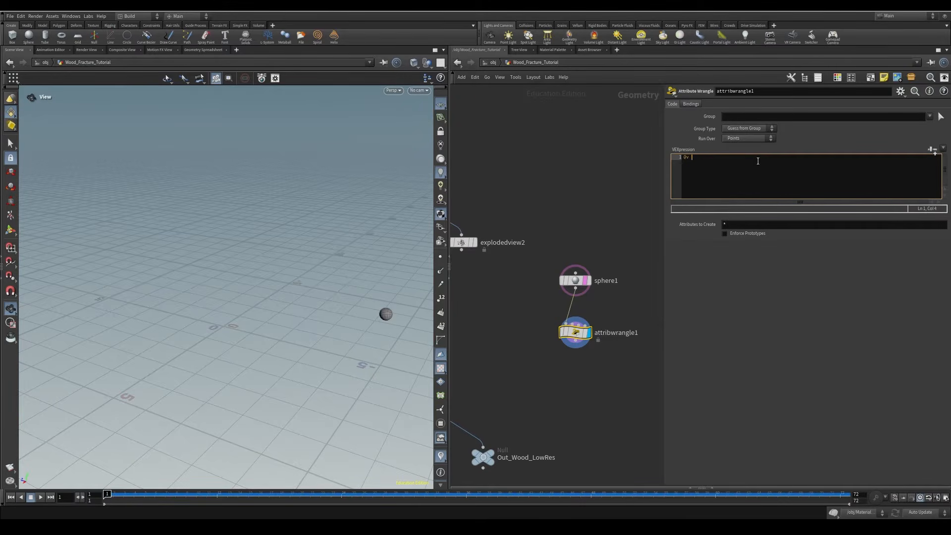
{"action": "type", "text": "@v = chv('vel_direction');"}
{"action": "key", "text": "Return"}
{"action": "type", "text": "@v *= chf("}
{"action": "type", "text": "');"}
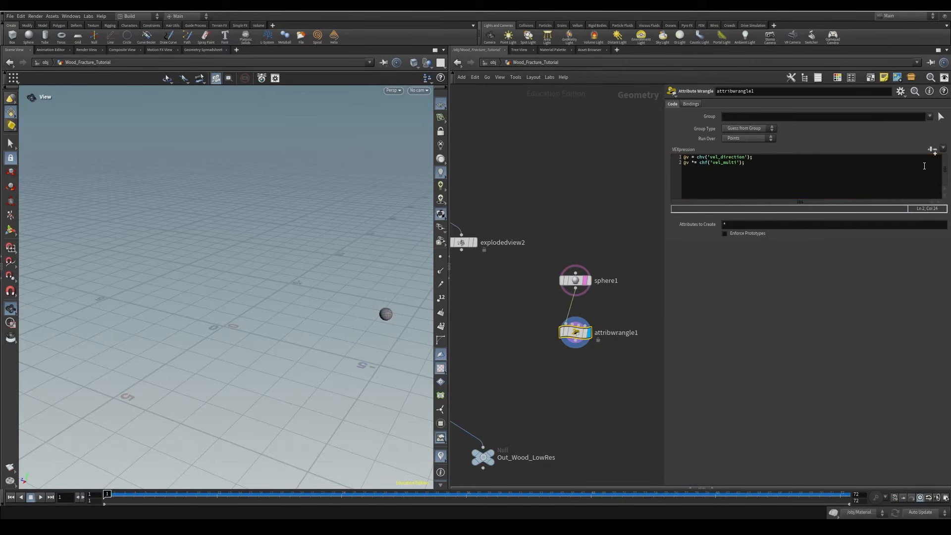
{"action": "left_click", "coordinate": [932, 149]}
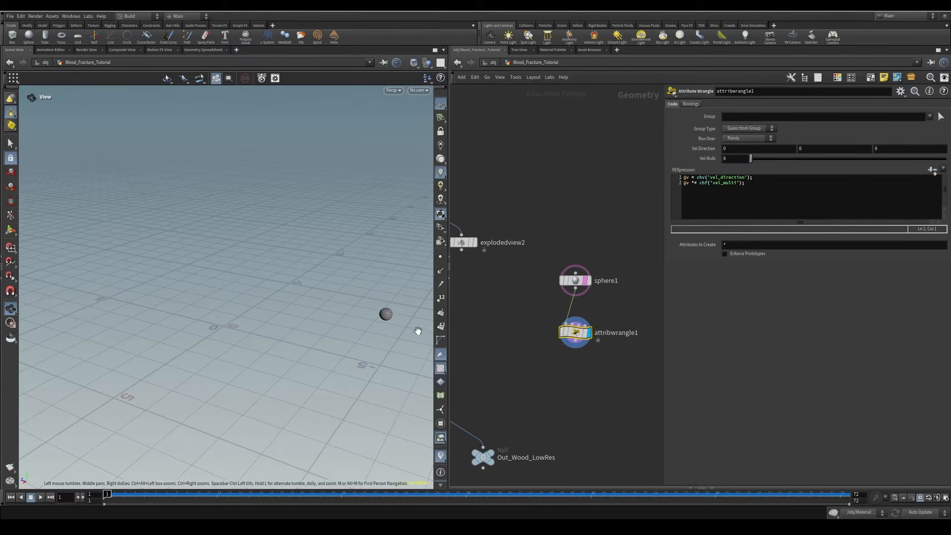
Step: Set the wrangle's velocity direction to 1 in Z and its velocity multiplier to 33
{"action": "left_click", "coordinate": [875, 149]}
{"action": "type", "text": "1"}
{"action": "key", "text": "Tab"}
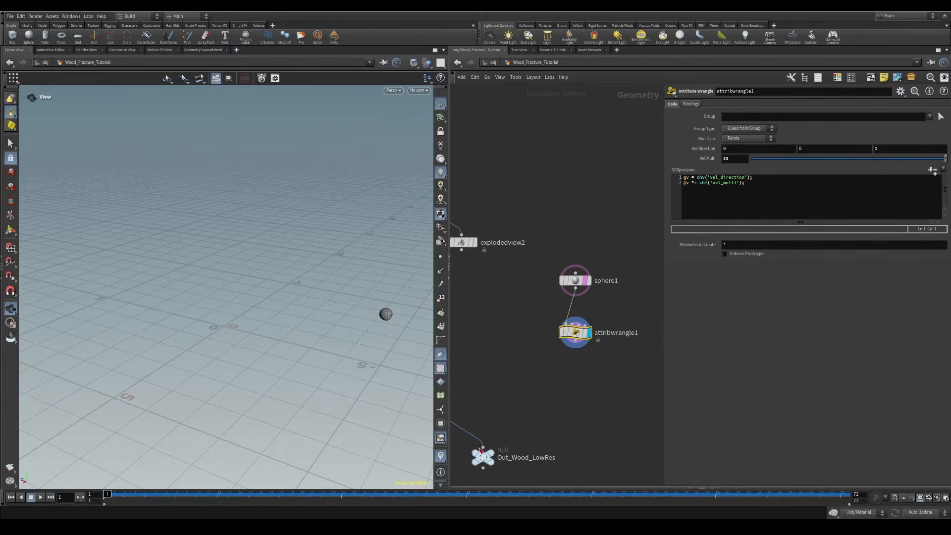
{"action": "left_click_drag", "start_coordinate": [342, 343], "coordinate": [385, 346]}
Step: Add a Pack node beneath attribwrangle1 and set its transfer attributes to *
{"action": "key", "text": "Tab"}
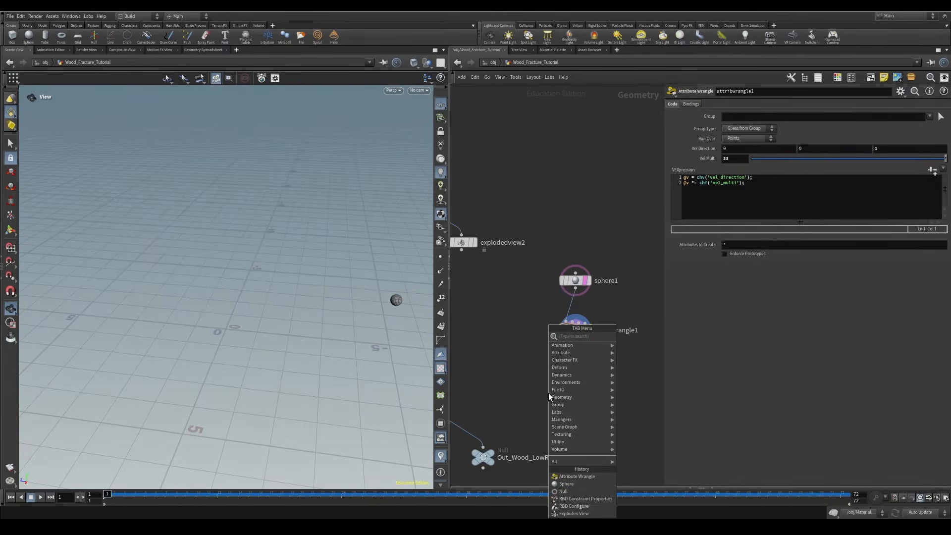
{"action": "type", "text": "pack"}
{"action": "key", "text": "Return"}
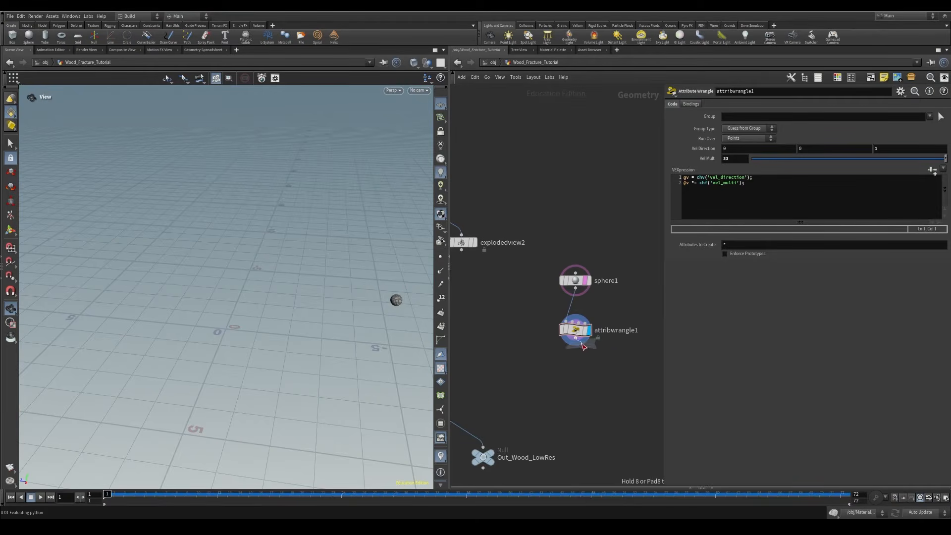
{"action": "left_click", "coordinate": [579, 369]}
{"action": "left_click", "coordinate": [725, 151]}
{"action": "type", "text": "*"}
{"action": "key", "text": "Return"}
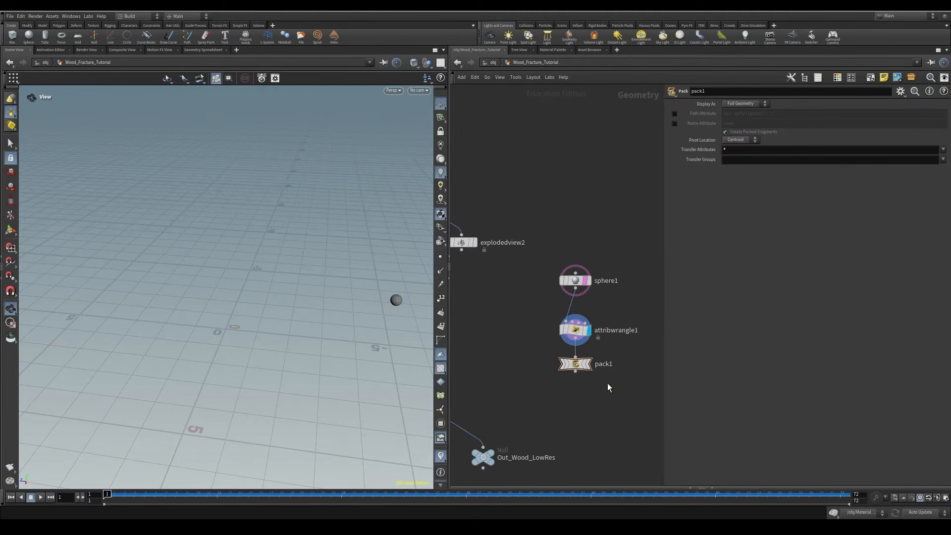
Step: Add a null aligned beneath pack1, name it OUT_Projectile and put the display on it
{"action": "key", "text": "Tab"}
{"action": "type", "text": "null"}
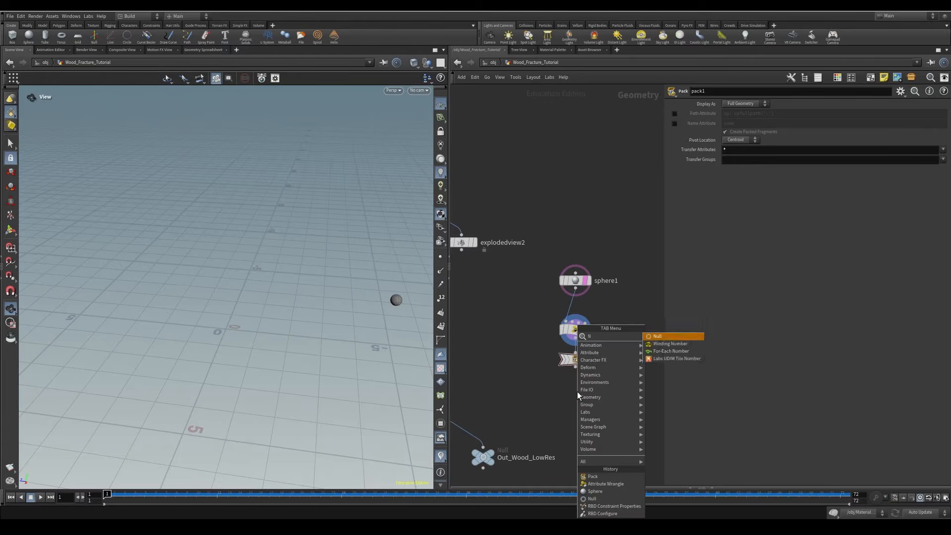
{"action": "key", "text": "Return"}
{"action": "left_click", "coordinate": [572, 402]}
{"action": "double_click", "coordinate": [590, 407]}
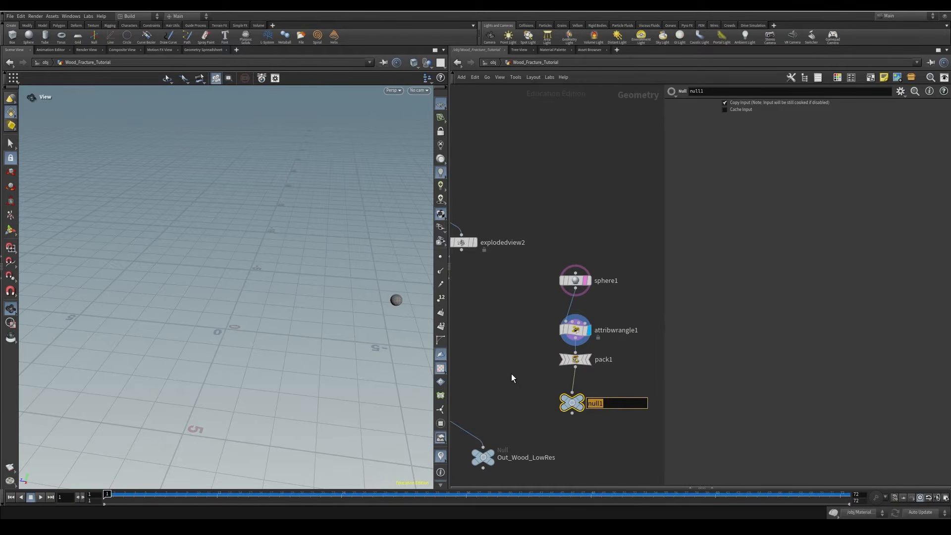
{"action": "type", "text": "OUT_Projectile"}
{"action": "key", "text": "Return"}
{"action": "left_click_drag", "start_coordinate": [572, 404], "coordinate": [576, 405]}
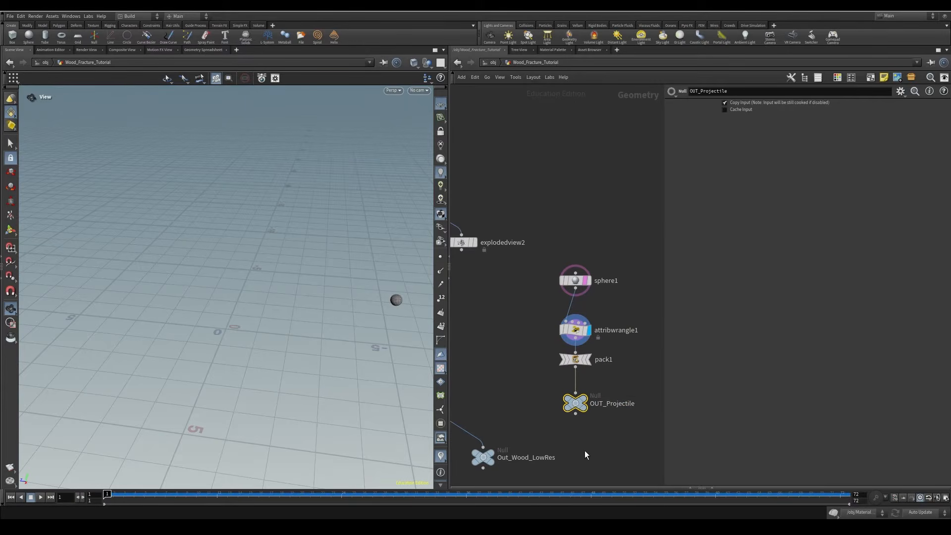
{"action": "middle_click_drag", "start_coordinate": [576, 429], "coordinate": [606, 370]}
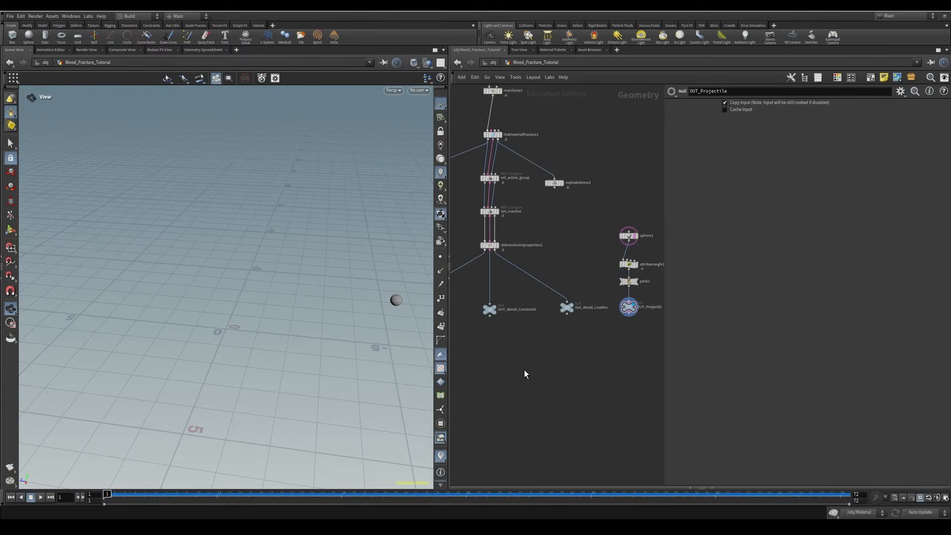
Step: Add a DOP Network beneath the wood output nulls and go inside it
{"action": "key", "text": "Tab"}
{"action": "type", "text": "dop"}
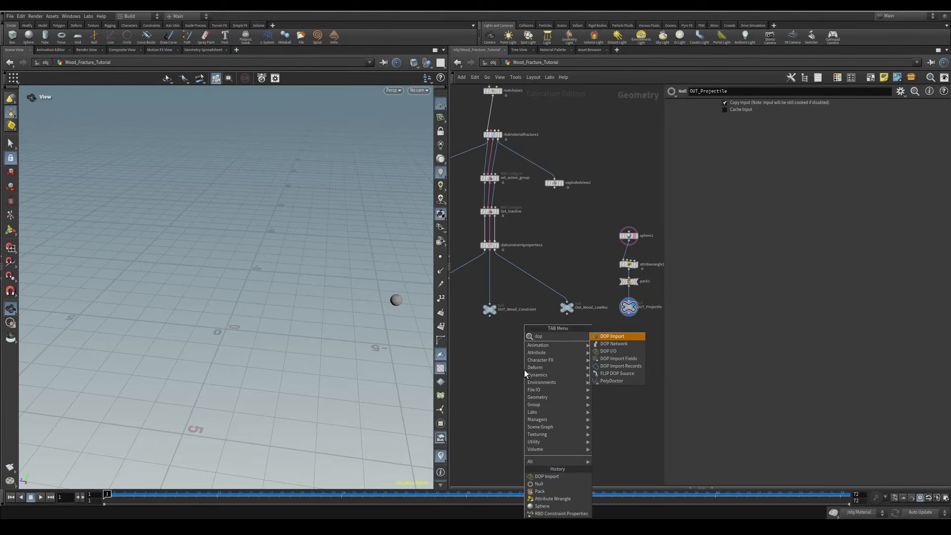
{"action": "left_click", "coordinate": [614, 343]}
{"action": "scroll", "coordinate": [549, 383], "scroll_direction": "up", "scroll_amount": 3}
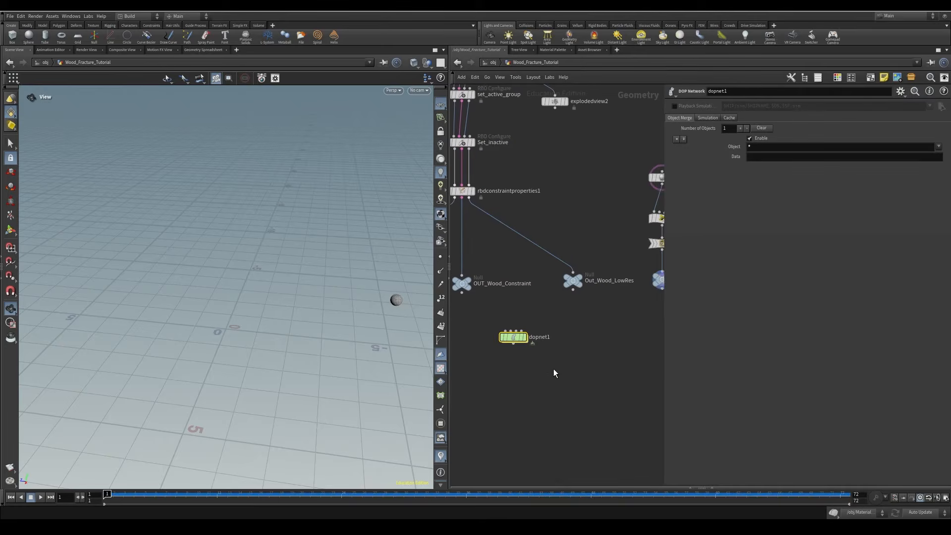
{"action": "double_click", "coordinate": [543, 385]}
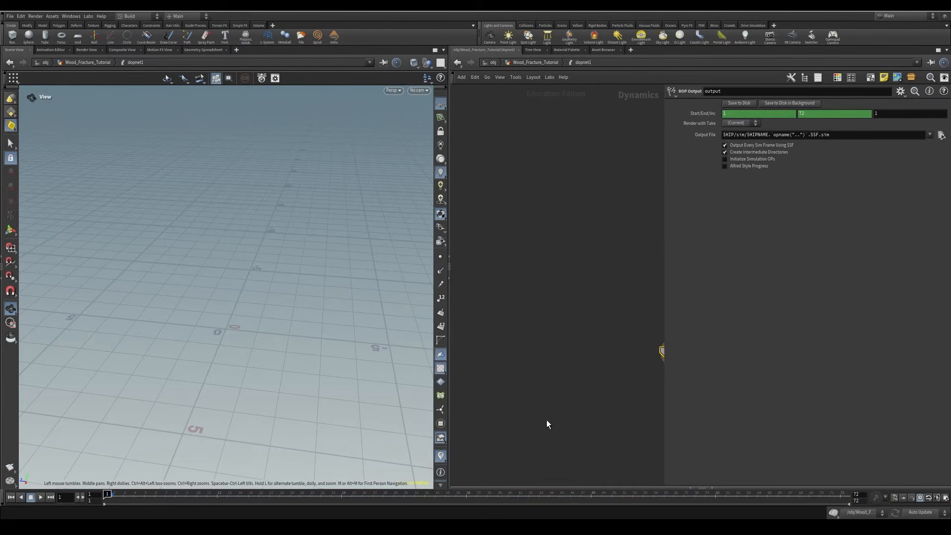
Step: Add a Rigid Body Solver and a Merge node above the DOP network's output
{"action": "key", "text": "Tab"}
{"action": "type", "text": "rigid"}
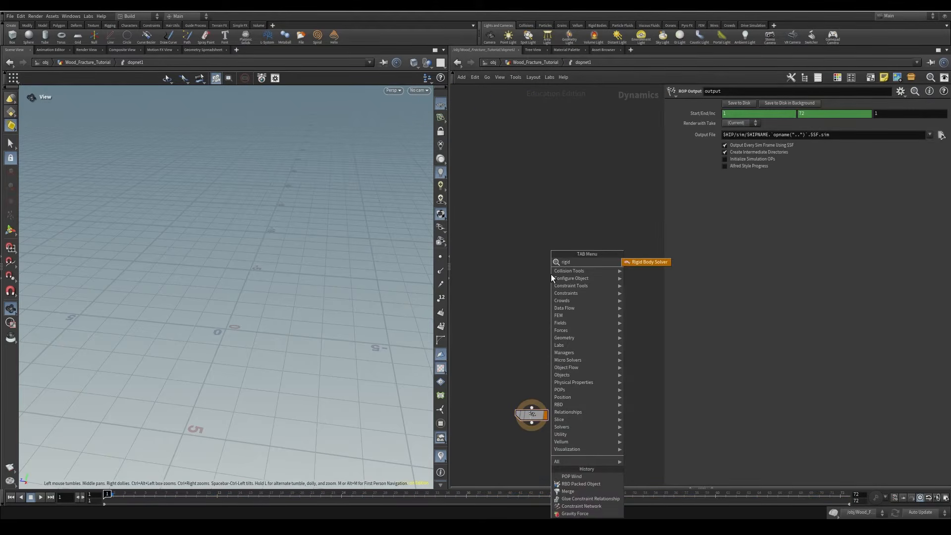
{"action": "left_click", "coordinate": [644, 262]}
{"action": "key", "text": "Tab"}
{"action": "type", "text": "merge"}
{"action": "key", "text": "Return"}
{"action": "left_click", "coordinate": [599, 255]}
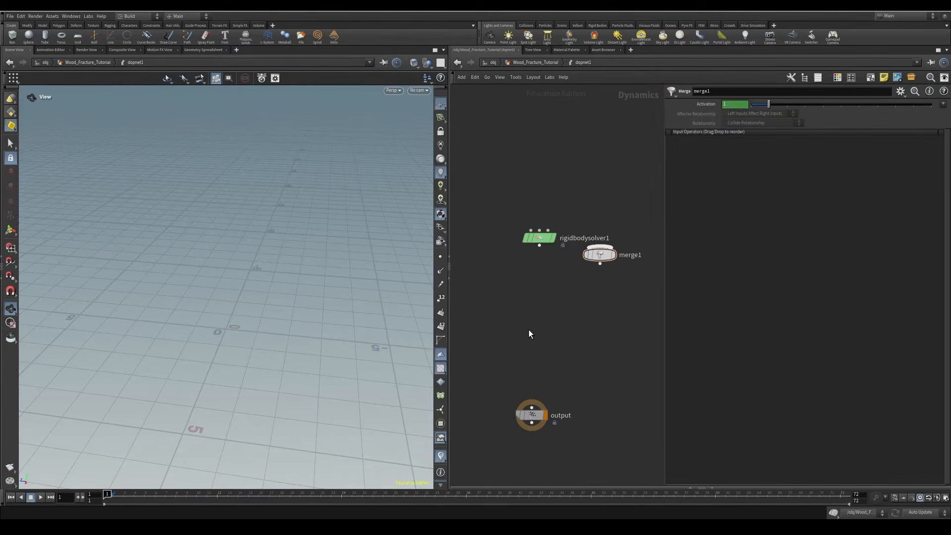
Step: Add a Ground Plane and connect it and the rigid body solver into the Merge node
{"action": "key", "text": "Tab"}
{"action": "type", "text": "ground"}
{"action": "left_click", "coordinate": [625, 264]}
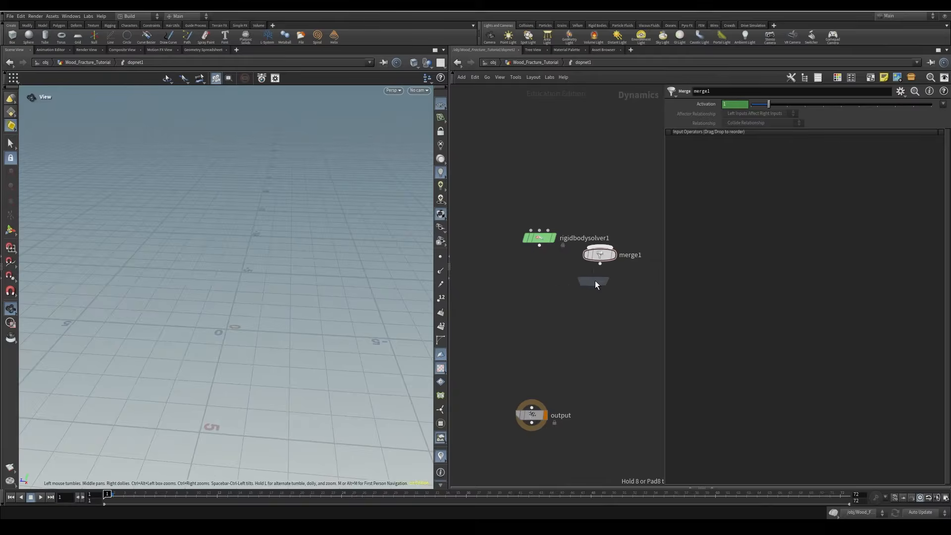
{"action": "left_click", "coordinate": [513, 274]}
{"action": "left_click_drag", "start_coordinate": [540, 245], "coordinate": [540, 332]}
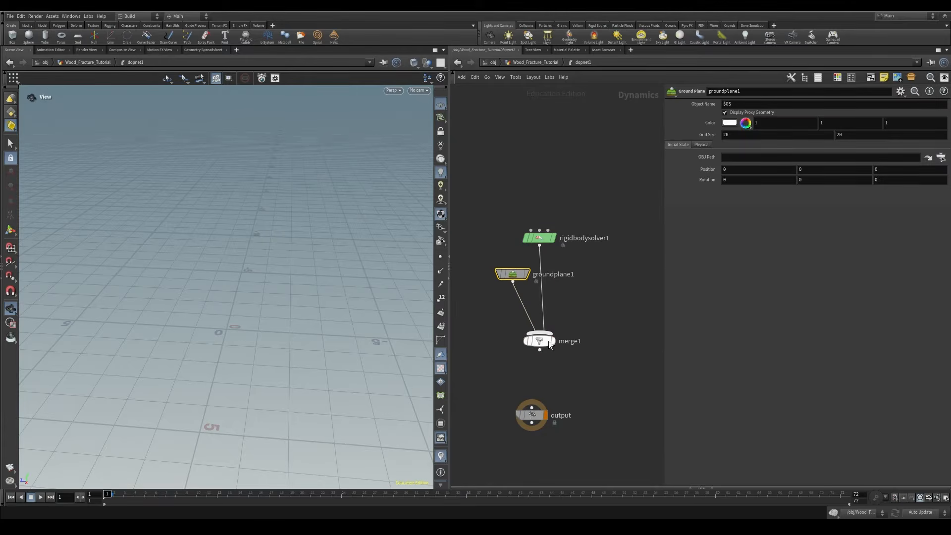
Step: Insert a Gravity Force between the merge and the output, and space the ground plane and merge apart
{"action": "key", "text": "Tab"}
{"action": "type", "text": "gravity"}
{"action": "key", "text": "Return"}
{"action": "left_click", "coordinate": [612, 383]}
{"action": "left_click_drag", "start_coordinate": [613, 392], "coordinate": [548, 379]}
{"action": "middle_click_drag", "start_coordinate": [521, 290], "coordinate": [589, 351]}
{"action": "left_click_drag", "start_coordinate": [581, 334], "coordinate": [473, 319]}
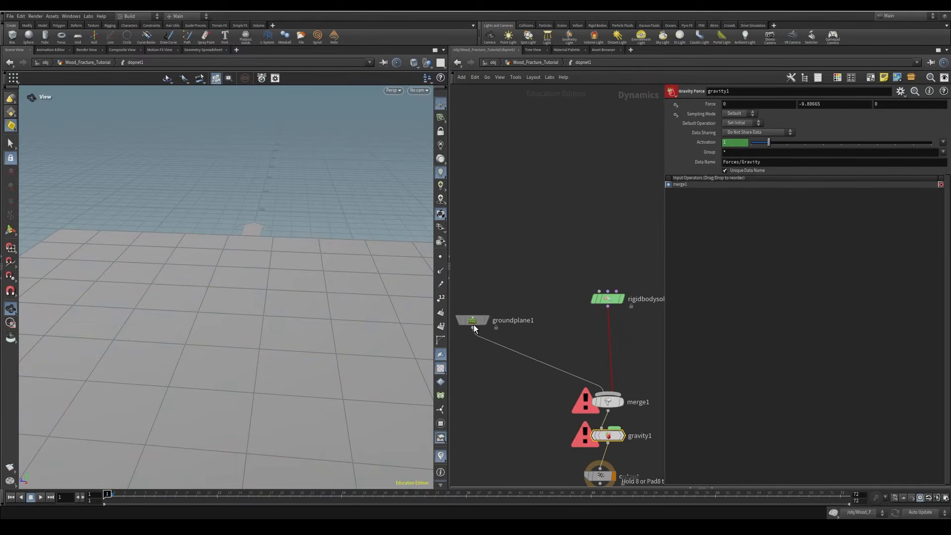
{"action": "left_click_drag", "start_coordinate": [608, 402], "coordinate": [601, 383]}
Step: Add an RBD Packed Object above the rigid body solver and connect it to the solver's first input
{"action": "key", "text": "Tab"}
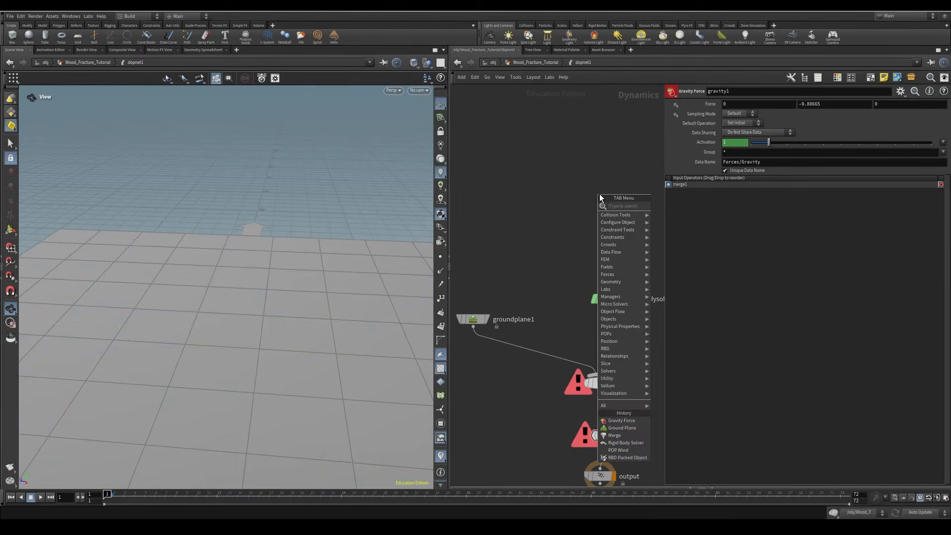
{"action": "type", "text": "rbd pac"}
{"action": "left_click", "coordinate": [679, 205]}
{"action": "left_click", "coordinate": [560, 194]}
{"action": "left_click_drag", "start_coordinate": [561, 202], "coordinate": [586, 284]}
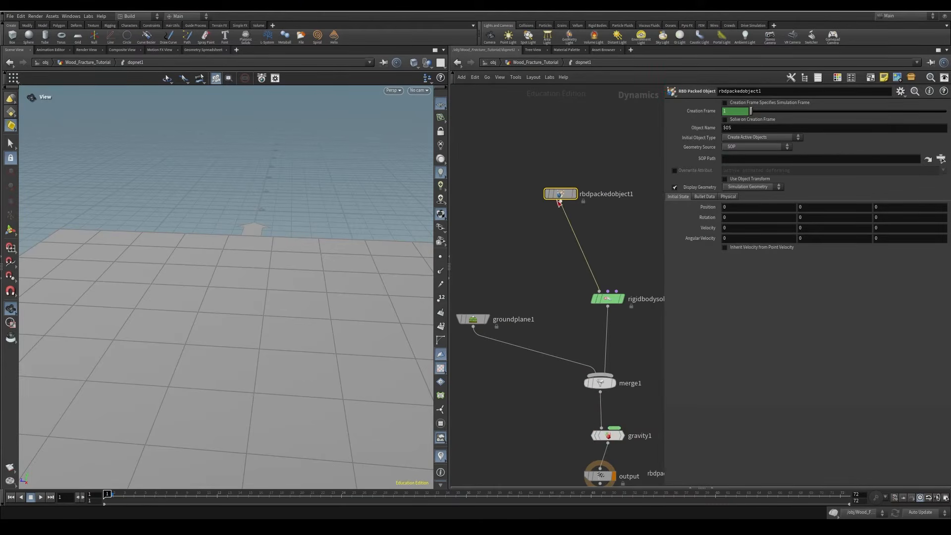
{"action": "left_click_drag", "start_coordinate": [560, 194], "coordinate": [512, 202]}
Step: Add a second RBD Packed Object beside the first one
{"action": "key", "text": "Tab"}
{"action": "type", "text": "rbd"}
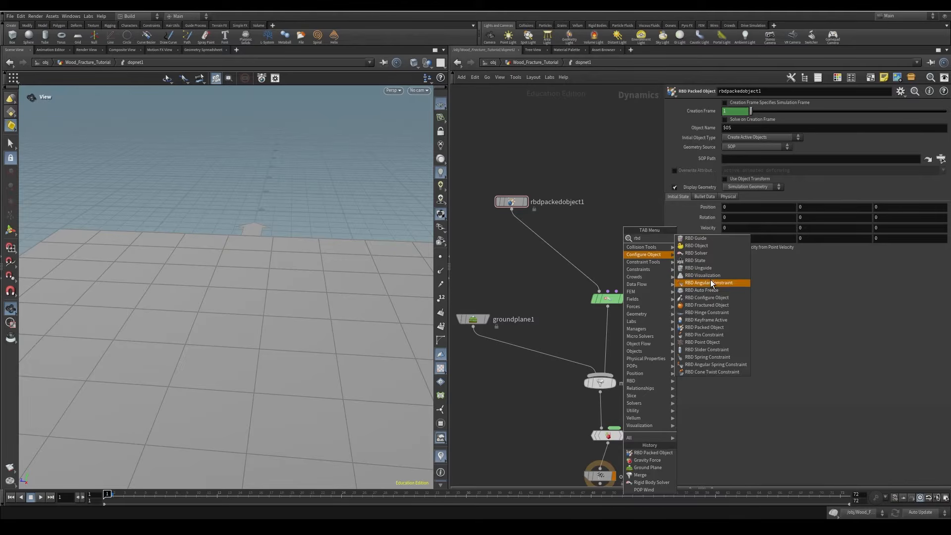
{"action": "left_click", "coordinate": [705, 327]}
{"action": "left_click", "coordinate": [614, 237]}
Step: Merge both RBD packed objects into the rigid body solver's first input and auto-arrange the nodes
{"action": "key", "text": "Tab"}
{"action": "type", "text": "mer"}
{"action": "key", "text": "Return"}
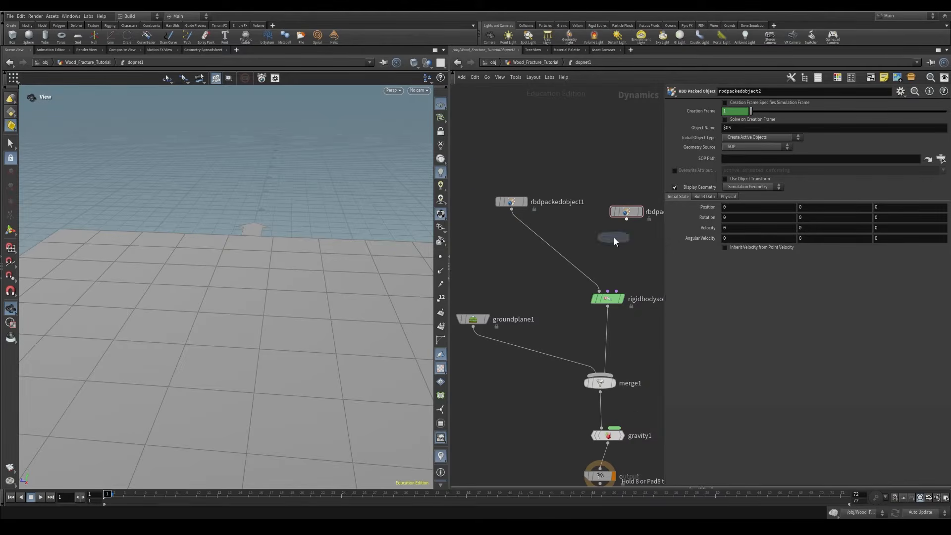
{"action": "left_click", "coordinate": [613, 238]}
{"action": "left_click_drag", "start_coordinate": [616, 256], "coordinate": [550, 260]}
{"action": "left_click_drag", "start_coordinate": [626, 219], "coordinate": [616, 173]}
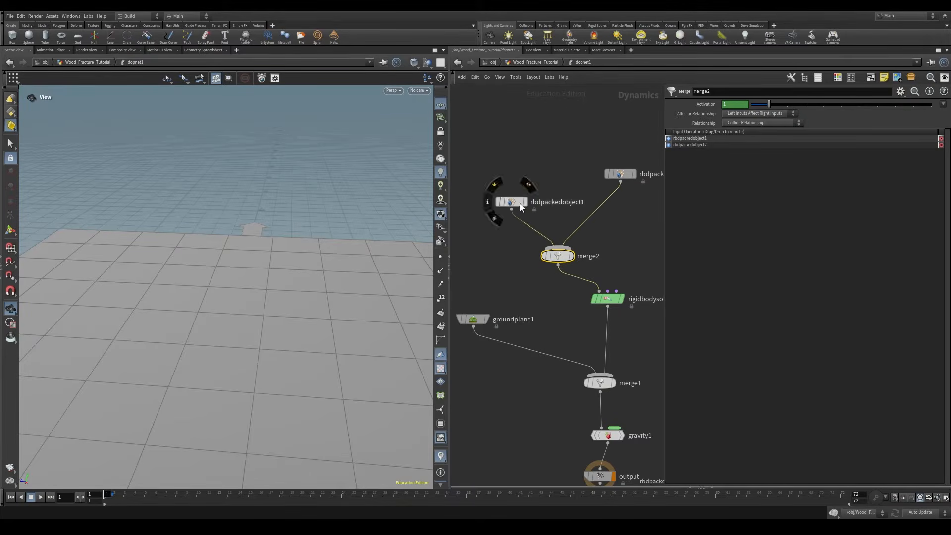
{"action": "key", "text": "l"}
Step: Insert a Constraint Network between the gravity node and the output
{"action": "key", "text": "Tab"}
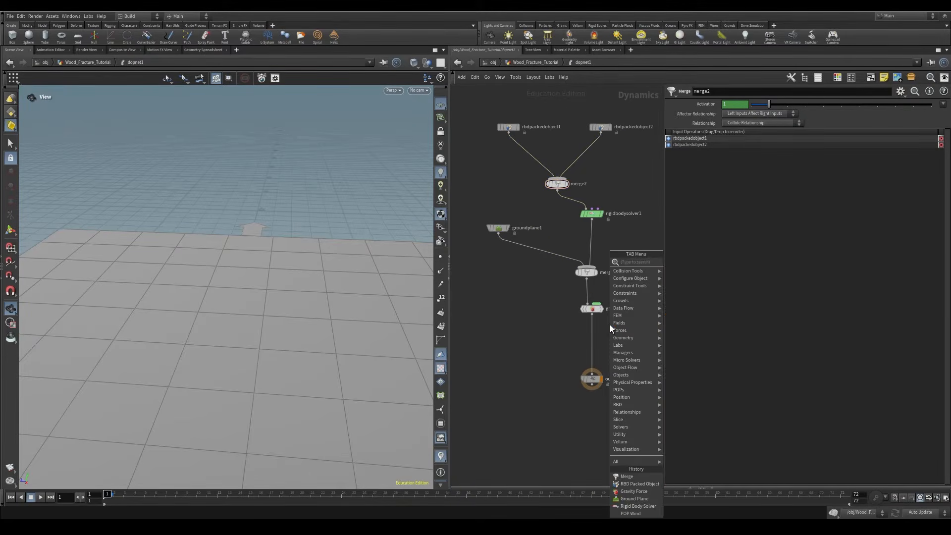
{"action": "type", "text": "con"}
{"action": "left_click", "coordinate": [691, 276]}
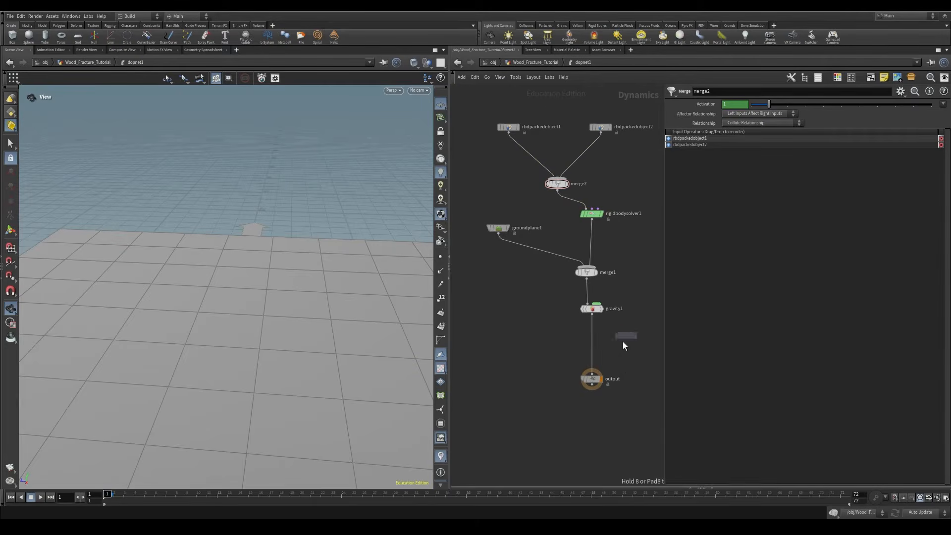
{"action": "left_click", "coordinate": [572, 352]}
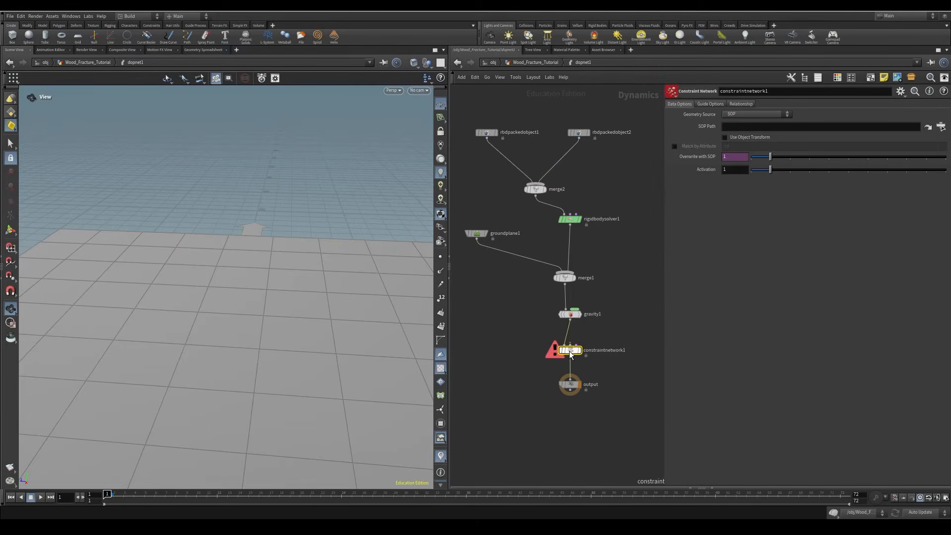
Step: Add a Glue Constraint Relationship and connect it to the constraint network's second input
{"action": "key", "text": "Tab"}
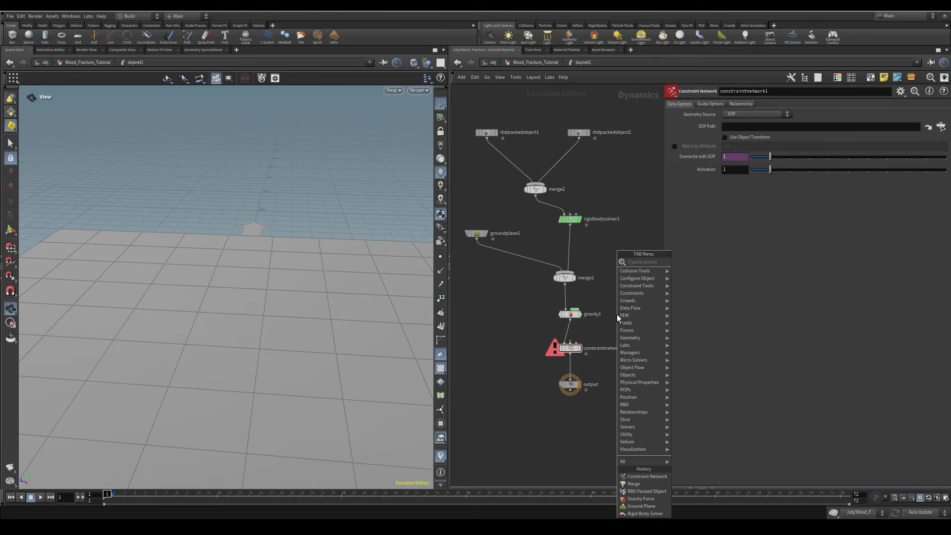
{"action": "type", "text": "glue"}
{"action": "left_click", "coordinate": [708, 262]}
{"action": "left_click", "coordinate": [639, 311]}
{"action": "scroll", "coordinate": [595, 339], "scroll_direction": "up", "scroll_amount": 3}
{"action": "key", "text": "h"}
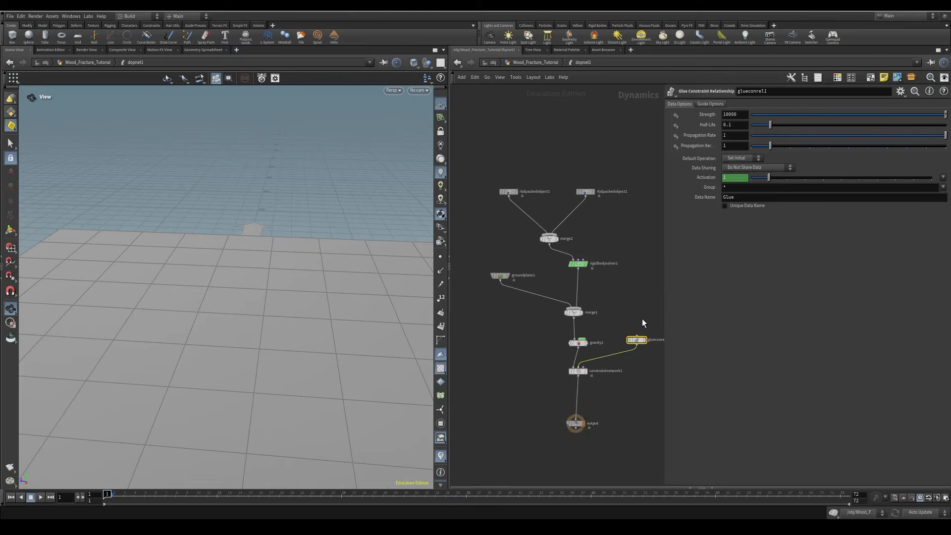
{"action": "scroll", "coordinate": [575, 384], "scroll_direction": "up", "scroll_amount": 3}
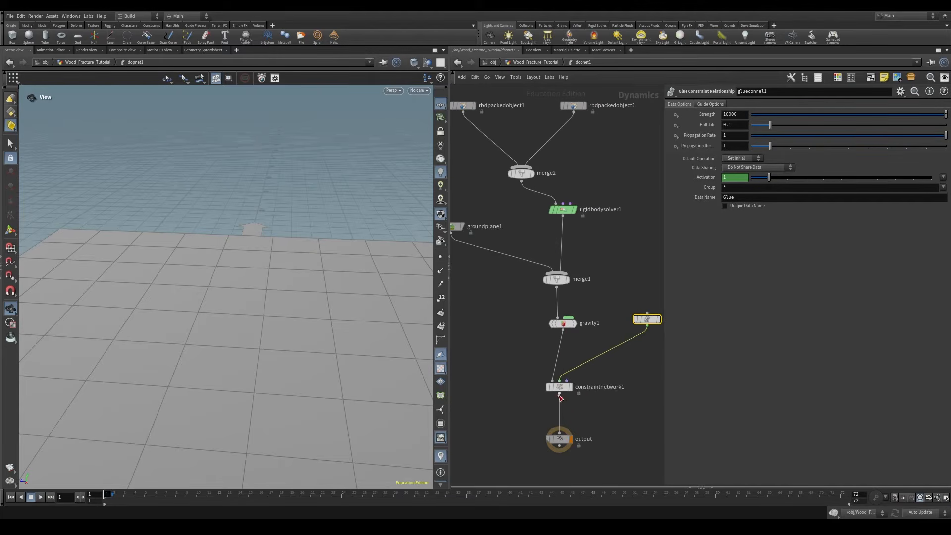
Step: Set the SOP path of rbdpackedobject1 to Out_Wood_LowRes
{"action": "middle_click_drag", "start_coordinate": [613, 195], "coordinate": [667, 301]}
{"action": "left_click", "coordinate": [517, 214]}
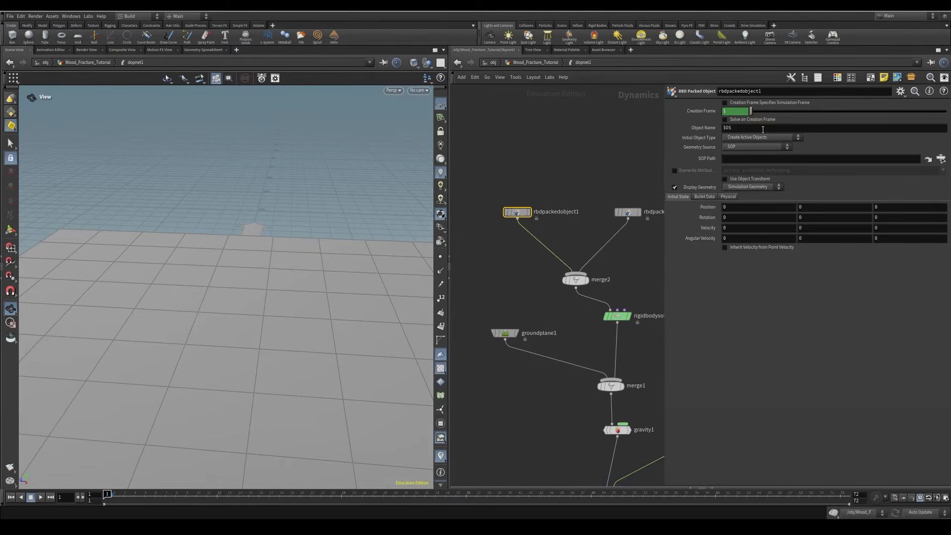
{"action": "left_click", "coordinate": [941, 159]}
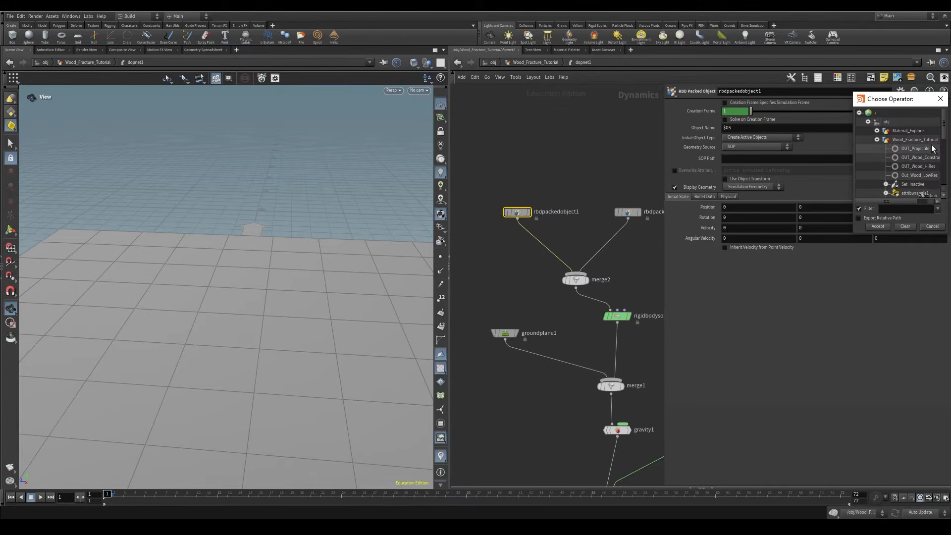
{"action": "left_click", "coordinate": [914, 176]}
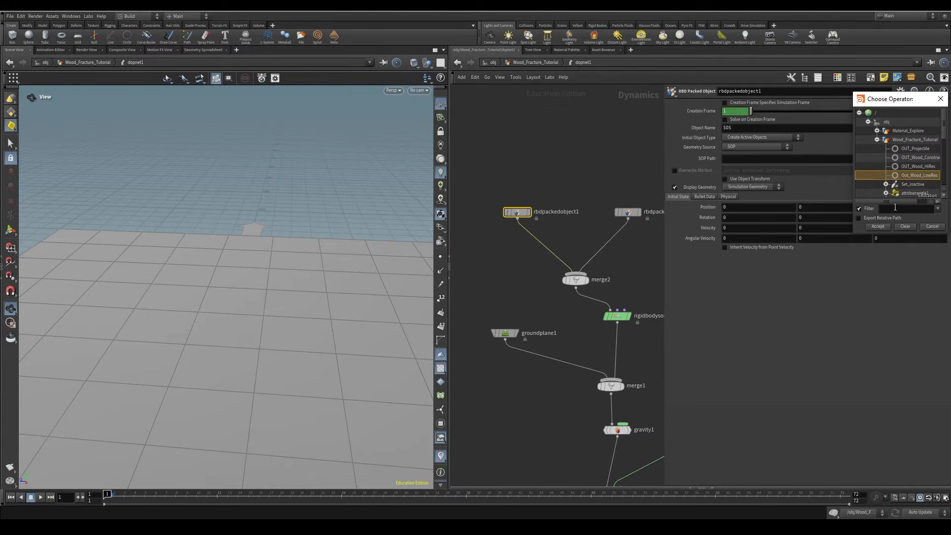
{"action": "left_click", "coordinate": [877, 227]}
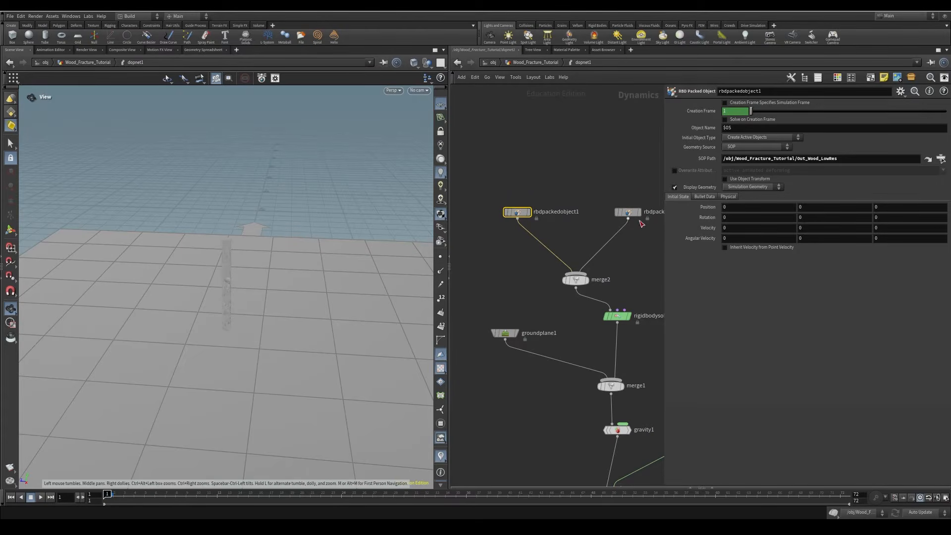
Step: Set the SOP path of rbdpackedobject2 to OUT_Projectile and enable Inherit Velocity from Point Velocity
{"action": "middle_click_drag", "start_coordinate": [638, 271], "coordinate": [568, 223]}
{"action": "left_click_drag", "start_coordinate": [557, 187], "coordinate": [551, 195]}
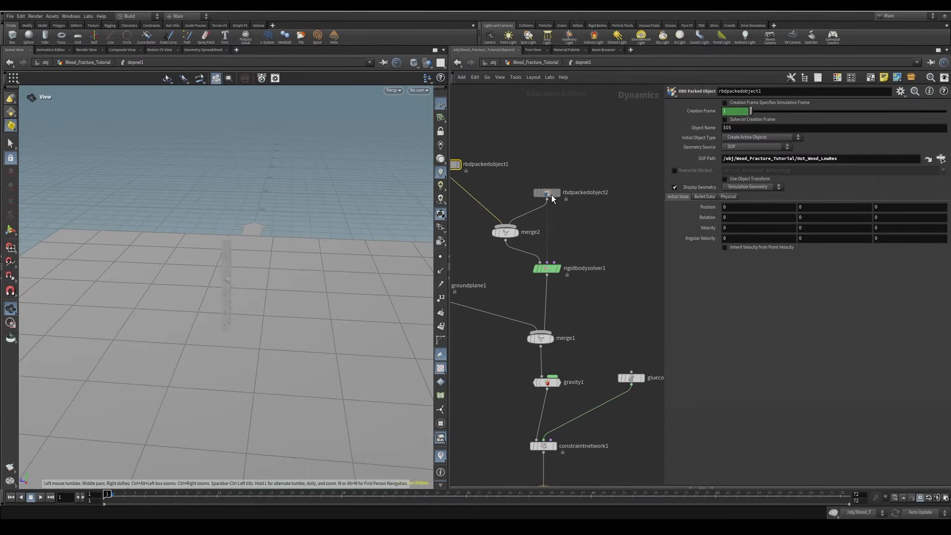
{"action": "left_click", "coordinate": [544, 195]}
{"action": "left_click", "coordinate": [941, 159]}
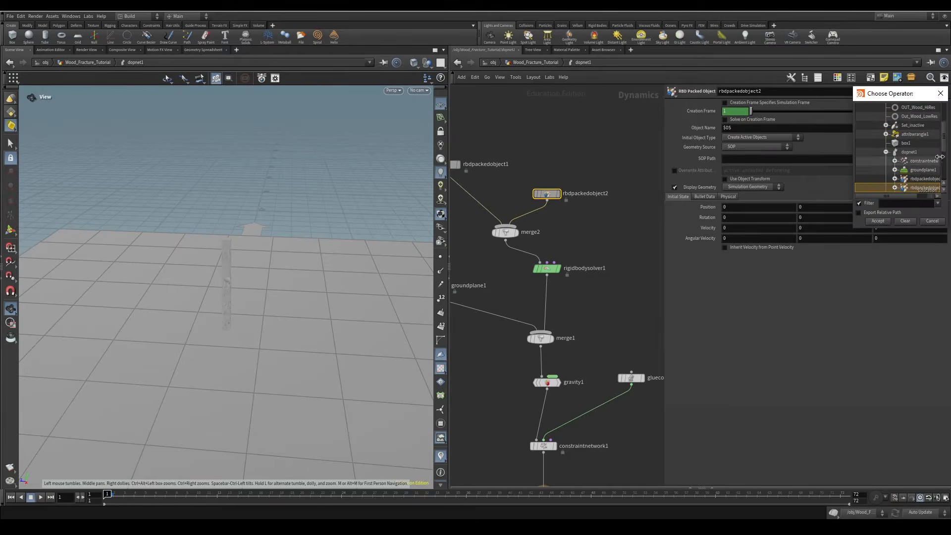
{"action": "scroll", "coordinate": [919, 149], "scroll_direction": "up", "scroll_amount": 3}
{"action": "left_click", "coordinate": [919, 146]}
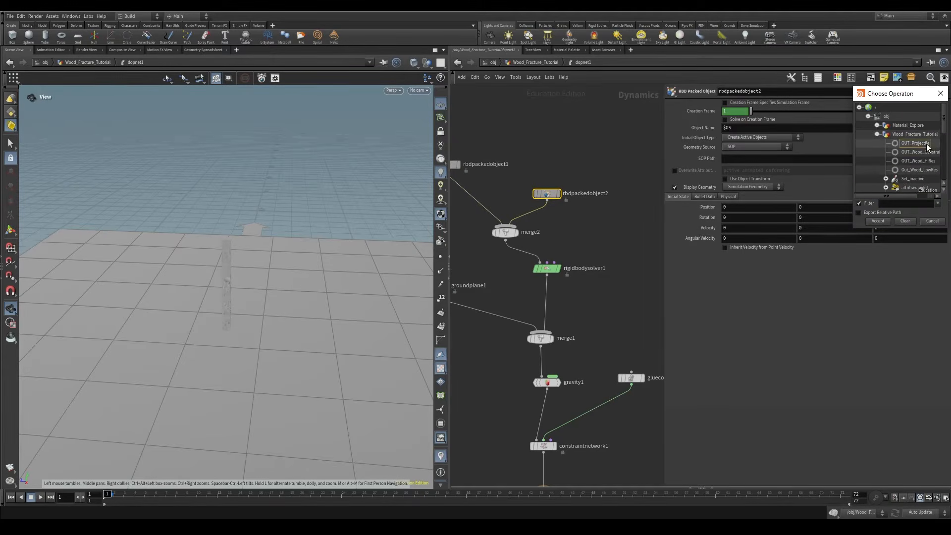
{"action": "left_click", "coordinate": [883, 222]}
{"action": "left_click", "coordinate": [737, 246]}
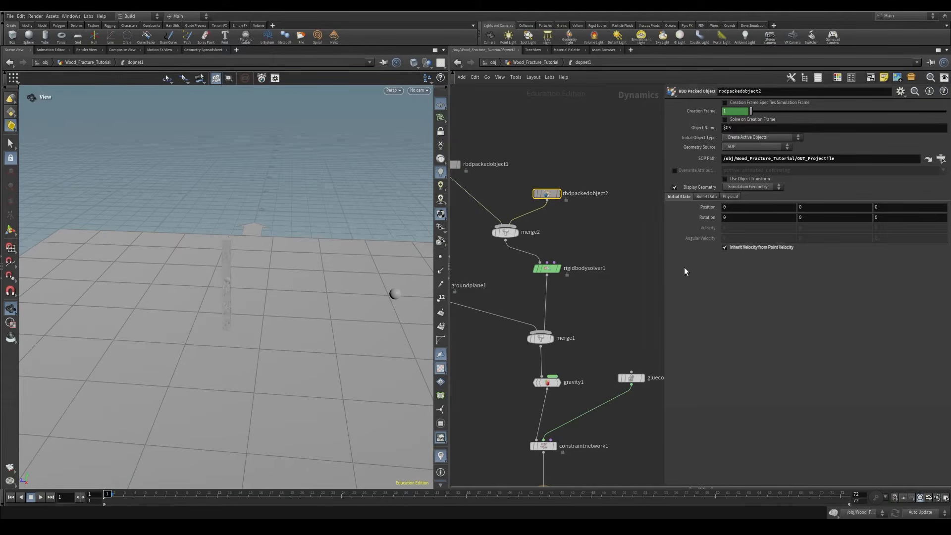
Step: Set the constraint network's SOP path to OUT_Wood_Constraint
{"action": "middle_click_drag", "start_coordinate": [345, 369], "coordinate": [304, 326]}
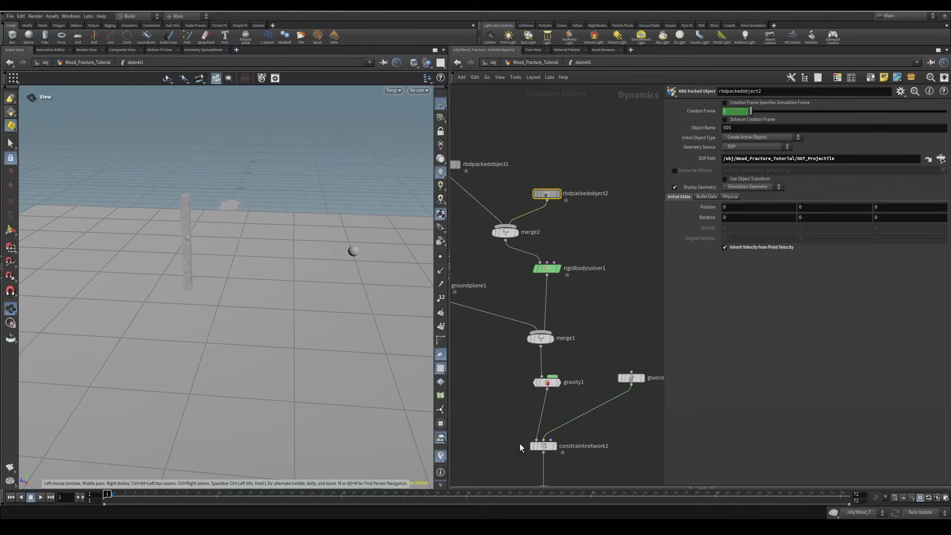
{"action": "left_click", "coordinate": [544, 449]}
{"action": "left_click", "coordinate": [941, 126]}
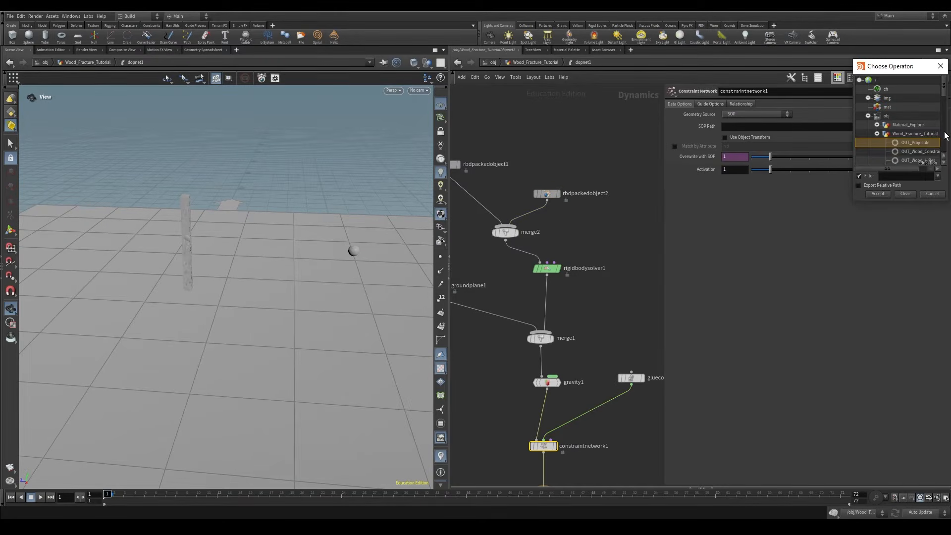
{"action": "scroll", "coordinate": [924, 152], "scroll_direction": "up", "scroll_amount": 2}
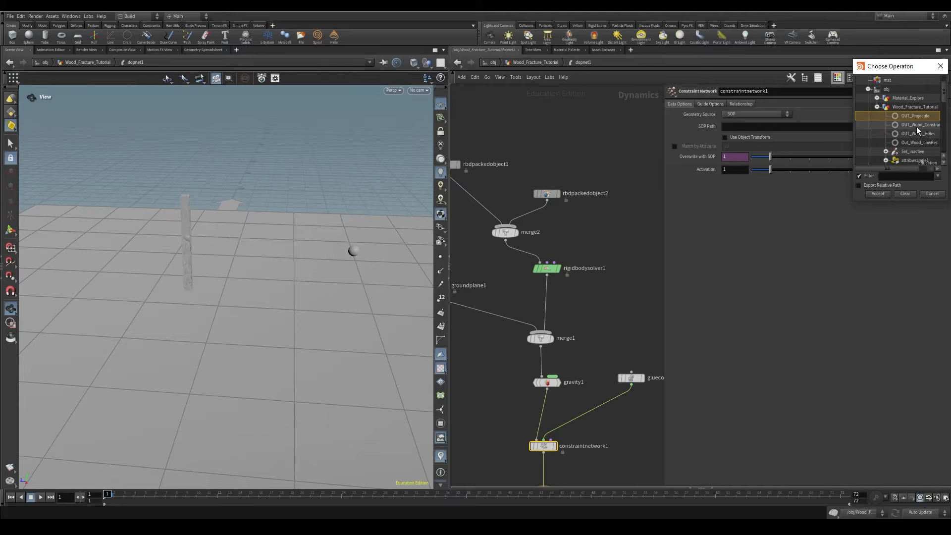
{"action": "left_click", "coordinate": [916, 125]}
{"action": "left_click", "coordinate": [877, 194]}
{"action": "middle_click_drag", "start_coordinate": [612, 418], "coordinate": [659, 277]}
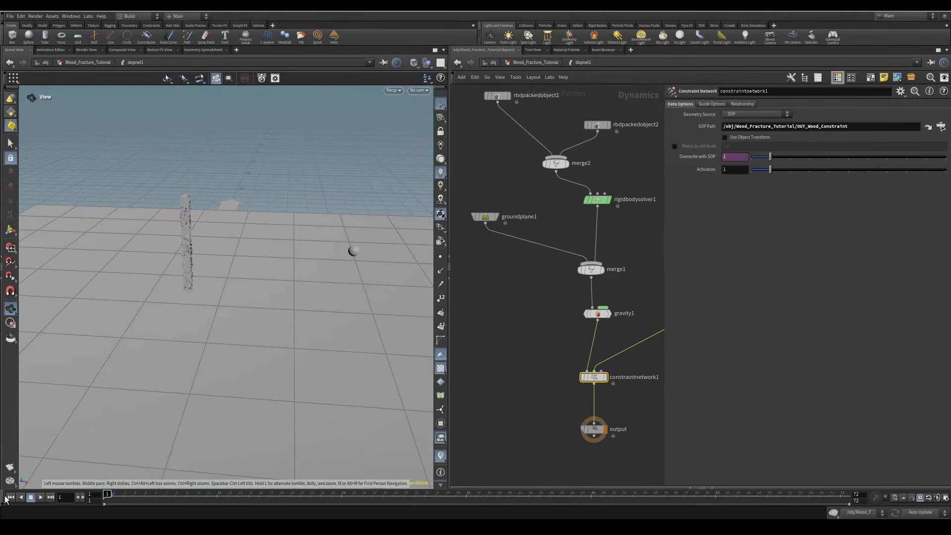
Step: Play the simulation, examine the post up close as the projectile hits it, and rewind to the first frame
{"action": "left_click", "coordinate": [41, 501]}
{"action": "right_click_drag", "start_coordinate": [106, 350], "coordinate": [270, 263]}
{"action": "middle_click_drag", "start_coordinate": [270, 263], "coordinate": [248, 365]}
{"action": "right_click_drag", "start_coordinate": [248, 365], "coordinate": [193, 421]}
{"action": "left_click", "coordinate": [11, 497]}
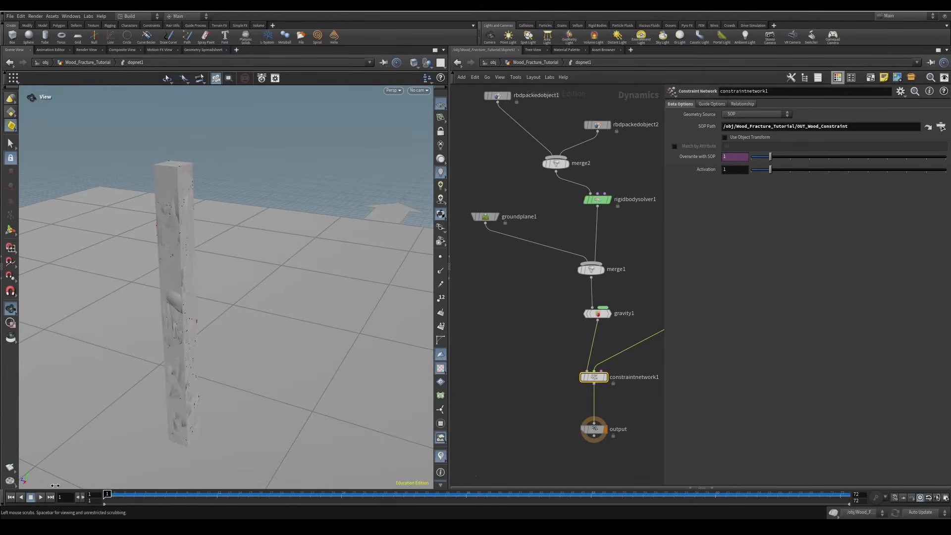
Step: Set the glue constraint's strength to 1 and replay the simulation to test it
{"action": "middle_click_drag", "start_coordinate": [641, 419], "coordinate": [517, 454]}
{"action": "left_click", "coordinate": [557, 344]}
{"action": "double_click", "coordinate": [736, 114]}
{"action": "type", "text": "1"}
{"action": "key", "text": "Return"}
{"action": "left_click", "coordinate": [41, 499]}
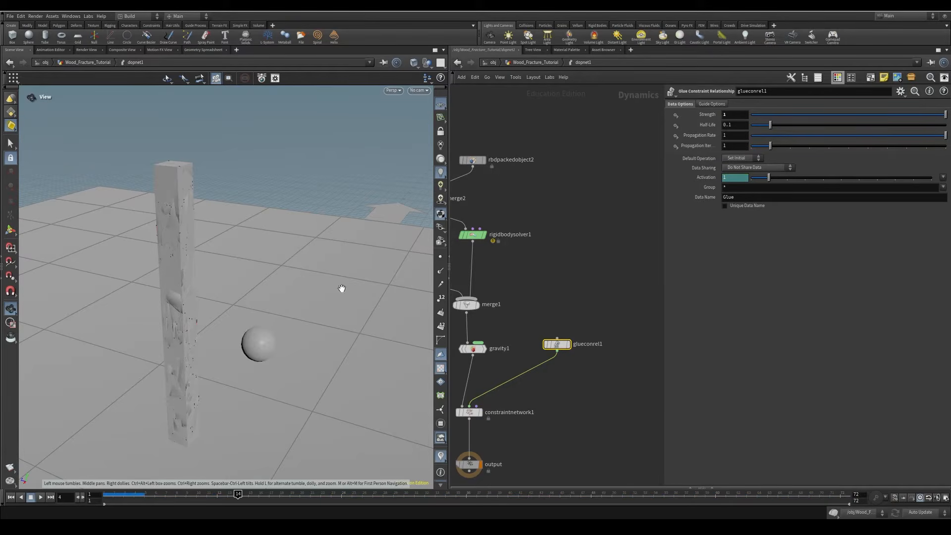
{"action": "mouse_move", "coordinate": [120, 498]}
{"action": "left_mouse_down"}
{"action": "mouse_move", "coordinate": [91, 496]}
{"action": "mouse_move", "coordinate": [112, 493]}
{"action": "left_mouse_up"}
{"action": "left_click", "coordinate": [41, 499]}
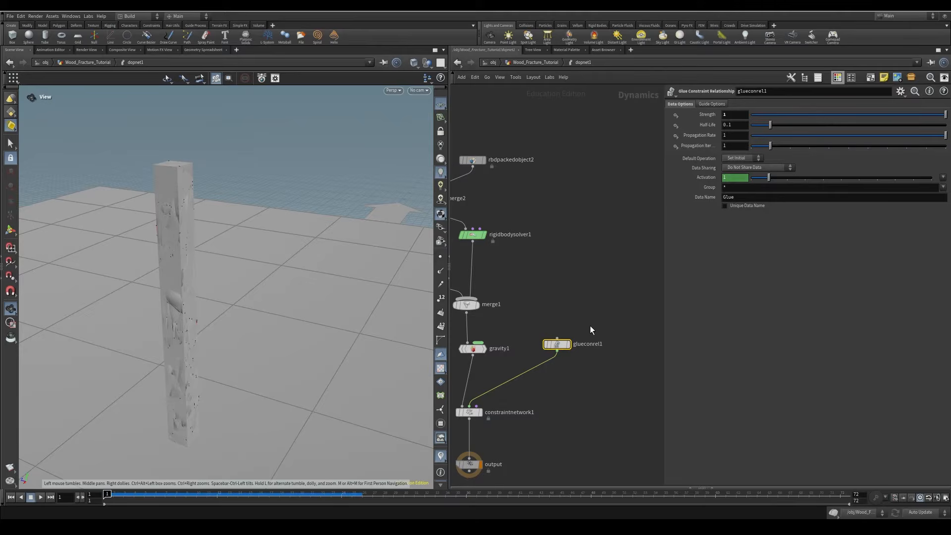
Step: Leave the DOP network and return to the Wood_Fracture_Tutorial geometry network
{"action": "middle_click_drag", "start_coordinate": [562, 285], "coordinate": [613, 272]}
{"action": "left_click", "coordinate": [613, 271]}
{"action": "key", "text": "u"}
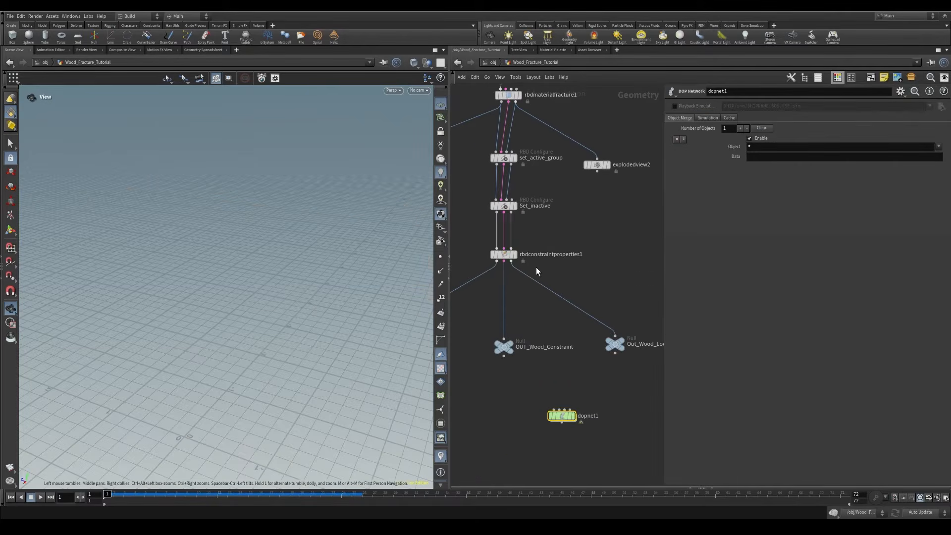
Step: Bypass the rbdconstraintproperties1 node and turn on the display of dopnet1
{"action": "left_click", "coordinate": [504, 254]}
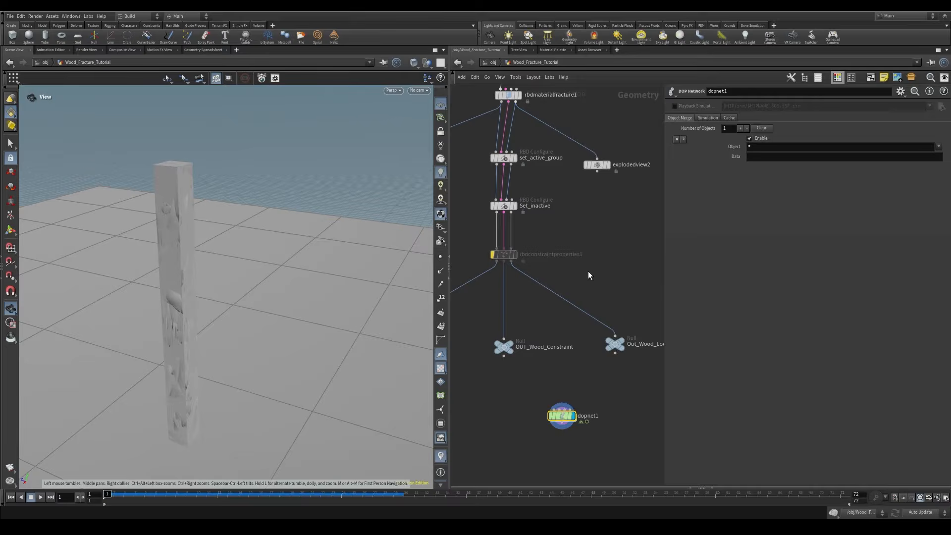
{"action": "key", "text": "u"}
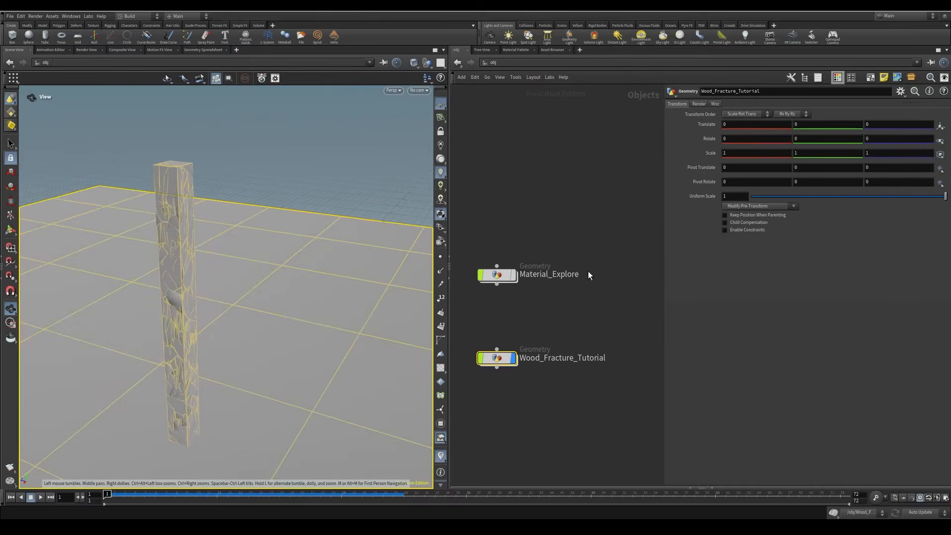
{"action": "key", "text": "i"}
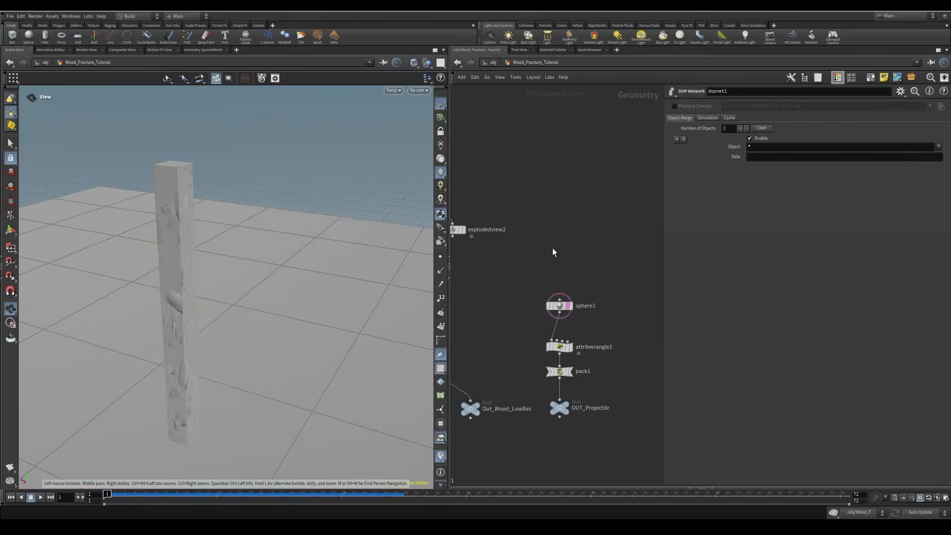
{"action": "middle_click_drag", "start_coordinate": [470, 455], "coordinate": [603, 362]}
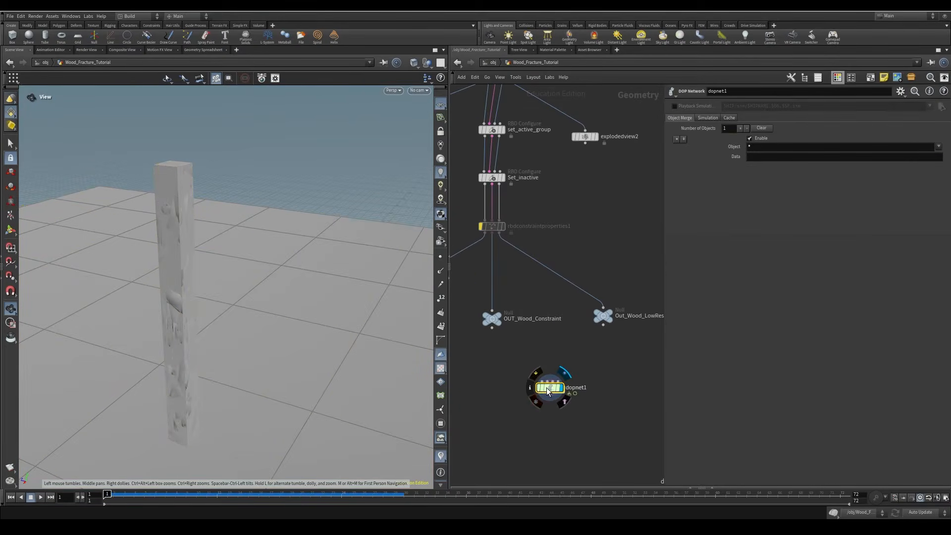
Step: In the DOP network, set the density of the projectile's packed object (rbdpackedobject2) to 100000 and test the simulation
{"action": "key", "text": "i"}
{"action": "middle_click_drag", "start_coordinate": [612, 258], "coordinate": [679, 397]}
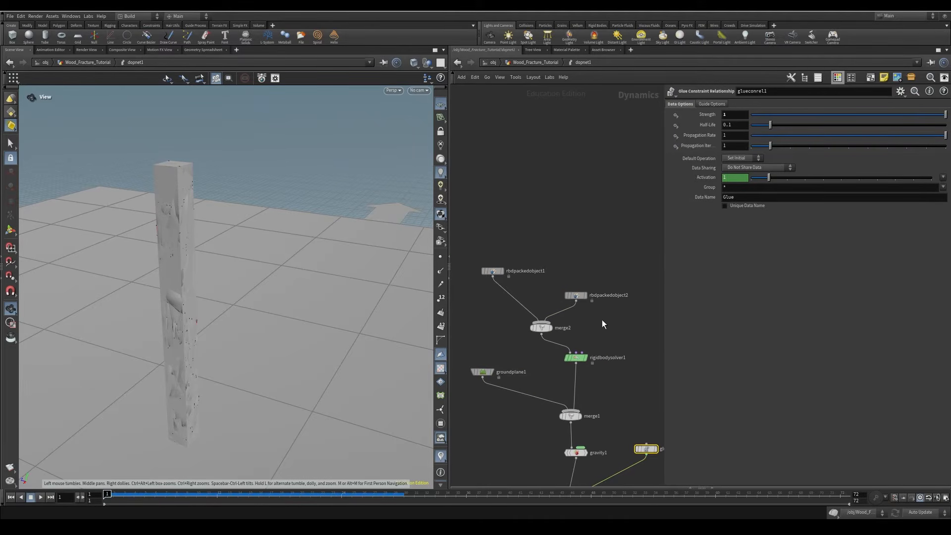
{"action": "left_click", "coordinate": [574, 296]}
{"action": "left_click", "coordinate": [730, 197]}
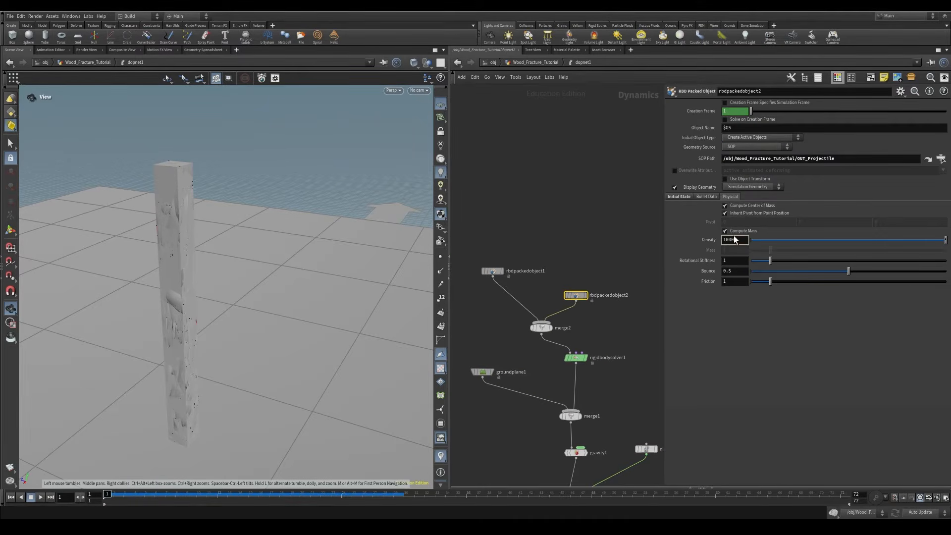
{"action": "type", "text": "00"}
{"action": "key", "text": "Return"}
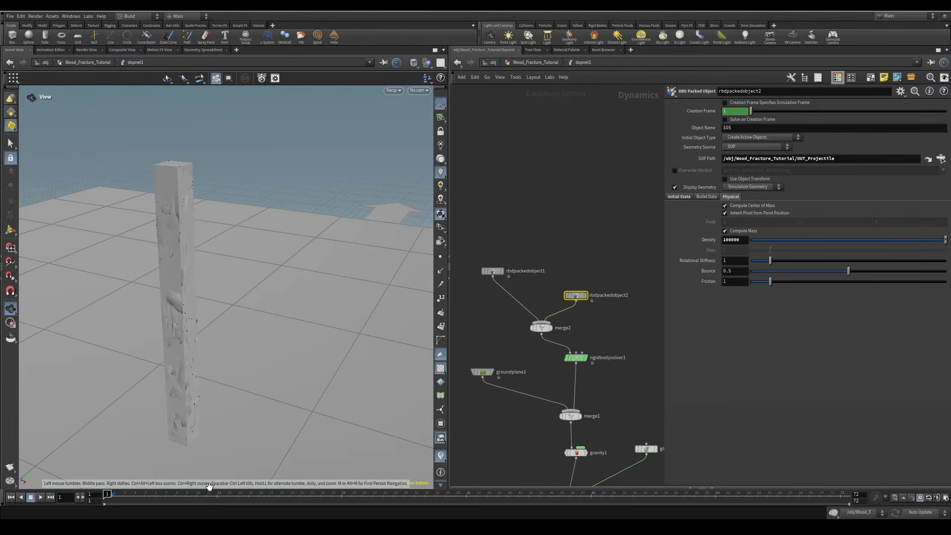
{"action": "left_click", "coordinate": [41, 498]}
{"action": "left_click", "coordinate": [94, 490]}
Step: Set the glue constraint's strength to 0.1, play the simulation, rewind it and inspect the post up close
{"action": "middle_click_drag", "start_coordinate": [642, 358], "coordinate": [574, 235]}
{"action": "left_click", "coordinate": [579, 326]}
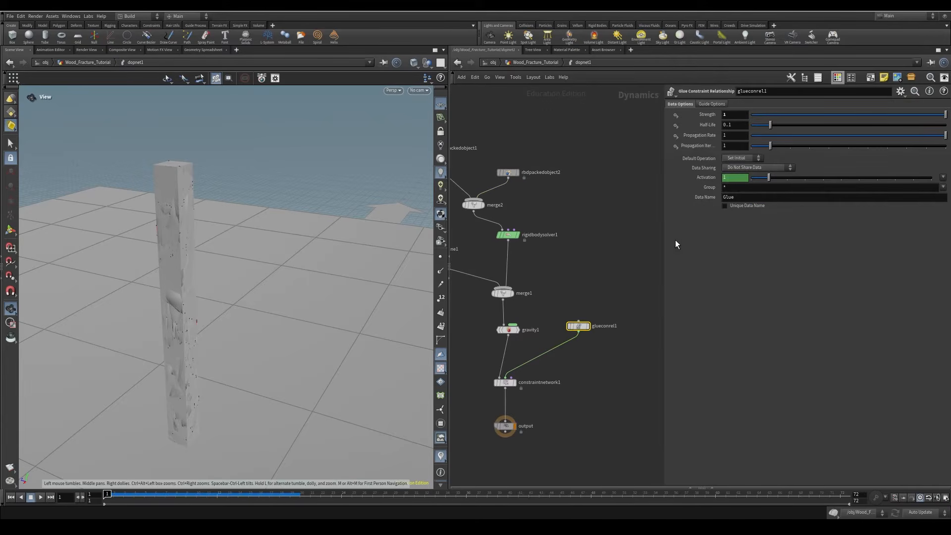
{"action": "type", "text": ".1"}
{"action": "key", "text": "Return"}
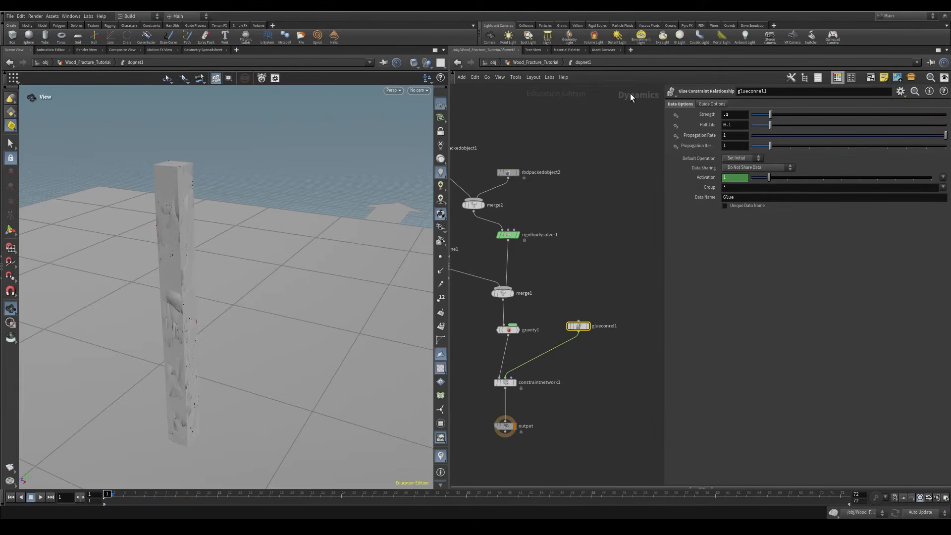
{"action": "left_click", "coordinate": [41, 497]}
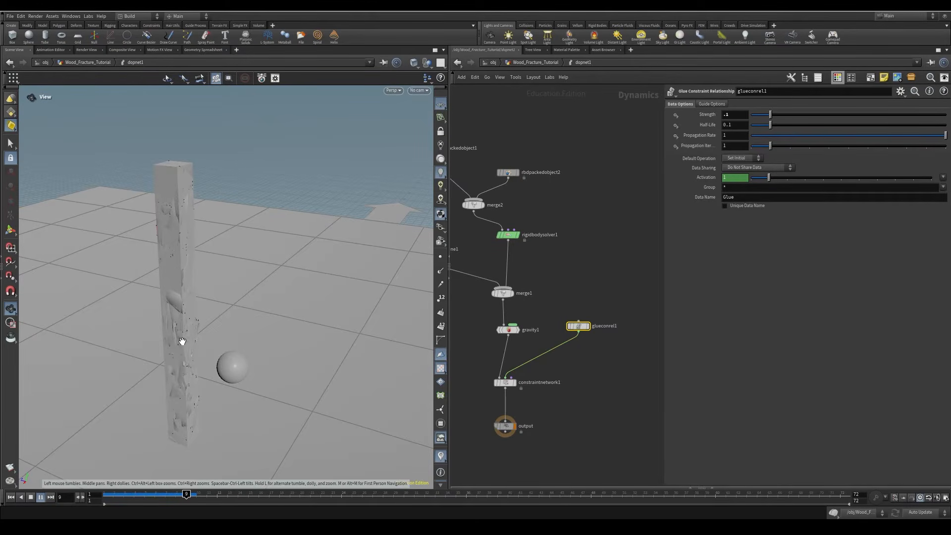
{"action": "left_click", "coordinate": [104, 498]}
{"action": "left_click_drag", "start_coordinate": [213, 354], "coordinate": [213, 315]}
{"action": "scroll", "coordinate": [213, 333], "scroll_direction": "up", "scroll_amount": 4}
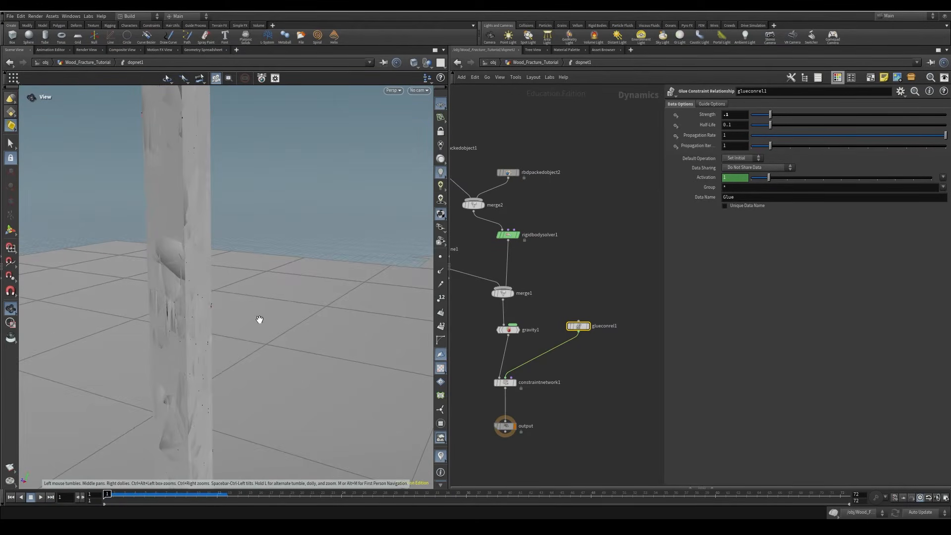
{"action": "right_click_drag", "start_coordinate": [263, 320], "coordinate": [199, 200]}
Step: Set the rigid body solver's number of substeps and constraint iterations to 20 each, and test the simulation
{"action": "middle_click_drag", "start_coordinate": [566, 234], "coordinate": [573, 297]}
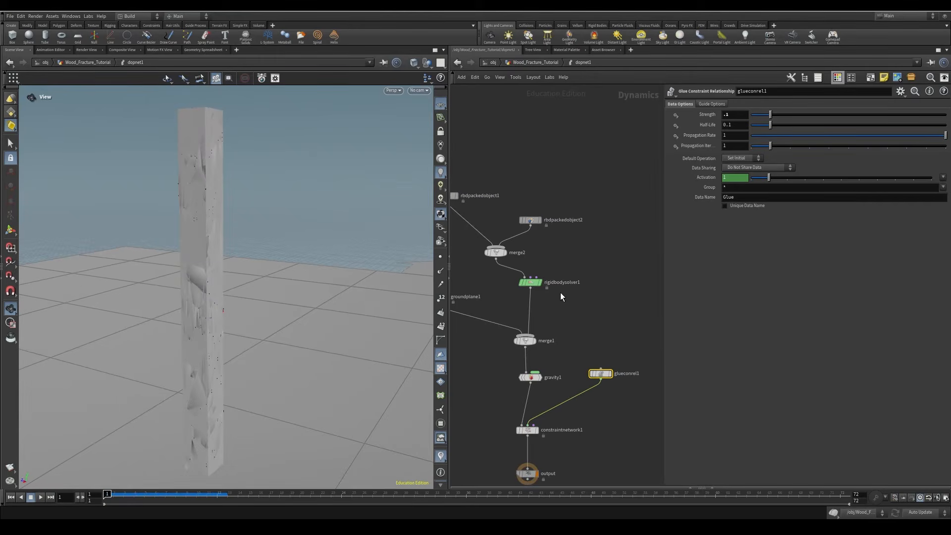
{"action": "left_click", "coordinate": [533, 283]}
{"action": "type", "text": "20"}
{"action": "key", "text": "Return"}
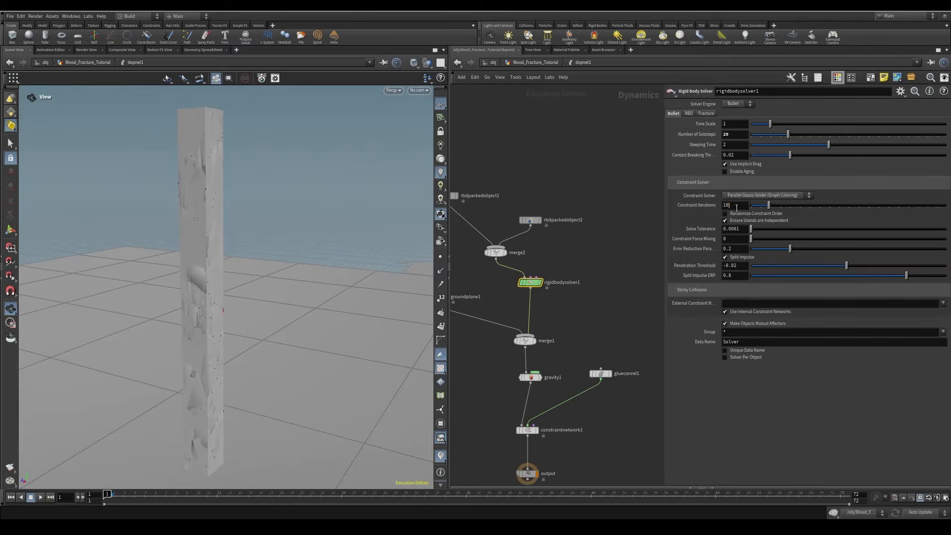
{"action": "type", "text": "20"}
{"action": "key", "text": "Return"}
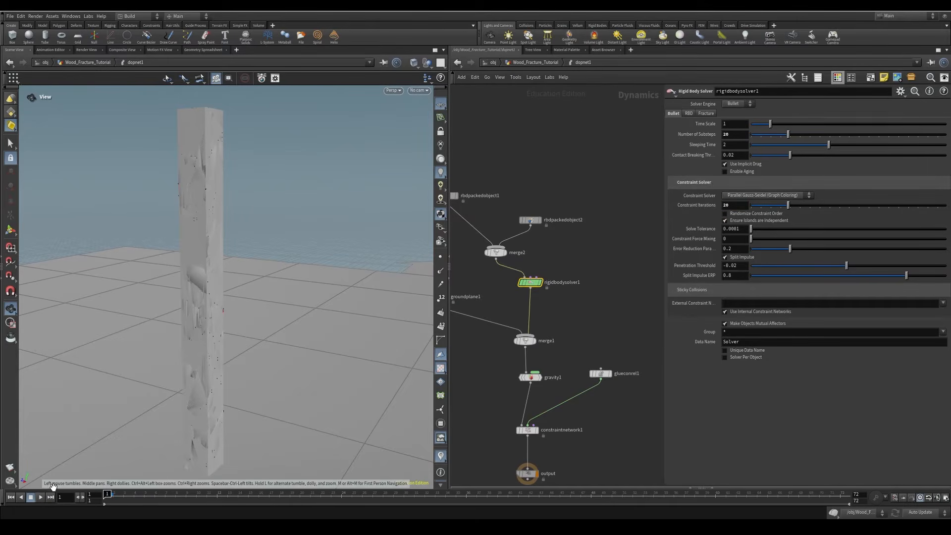
{"action": "left_click", "coordinate": [43, 497]}
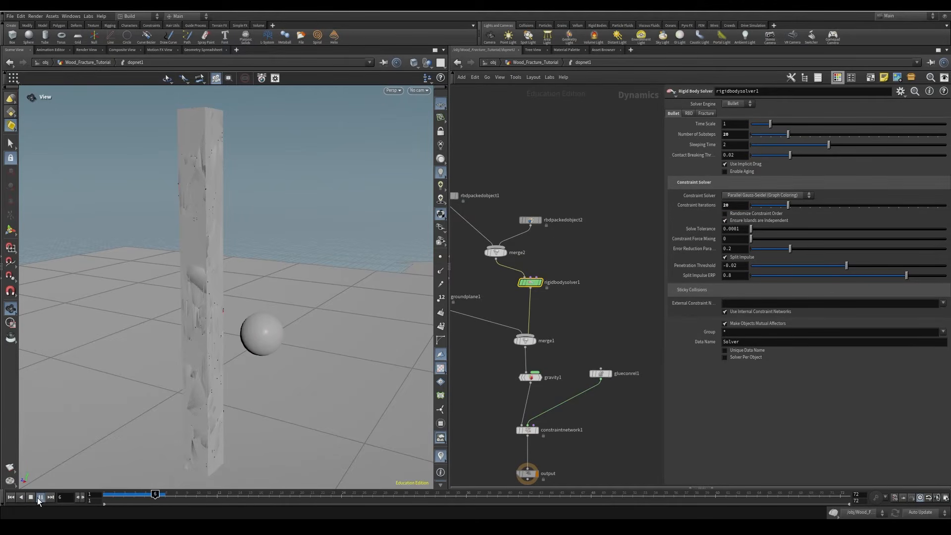
{"action": "left_click_drag", "start_coordinate": [162, 499], "coordinate": [105, 498]}
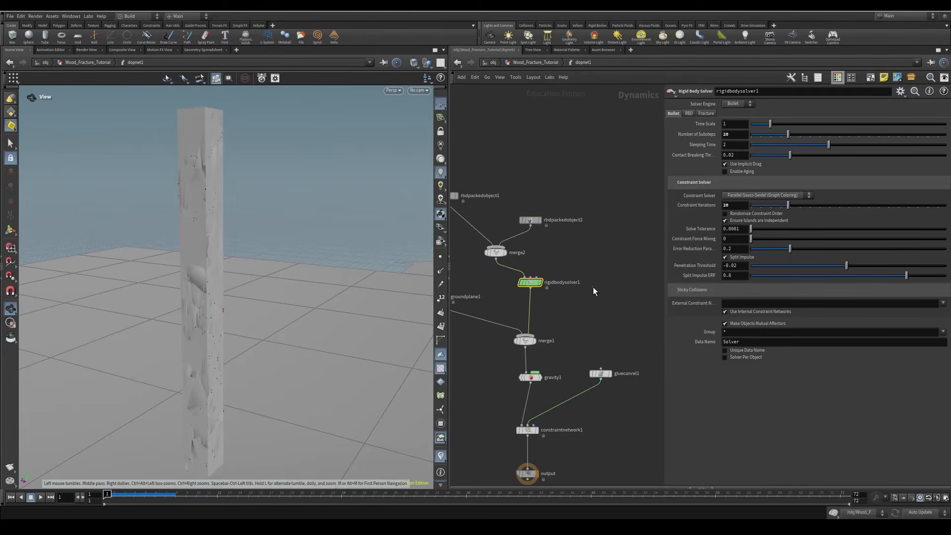
Step: Return to the geometry network, set dopnet1's simulation substeps to 3, and play the simulation through the projectile's impact
{"action": "key", "text": "u"}
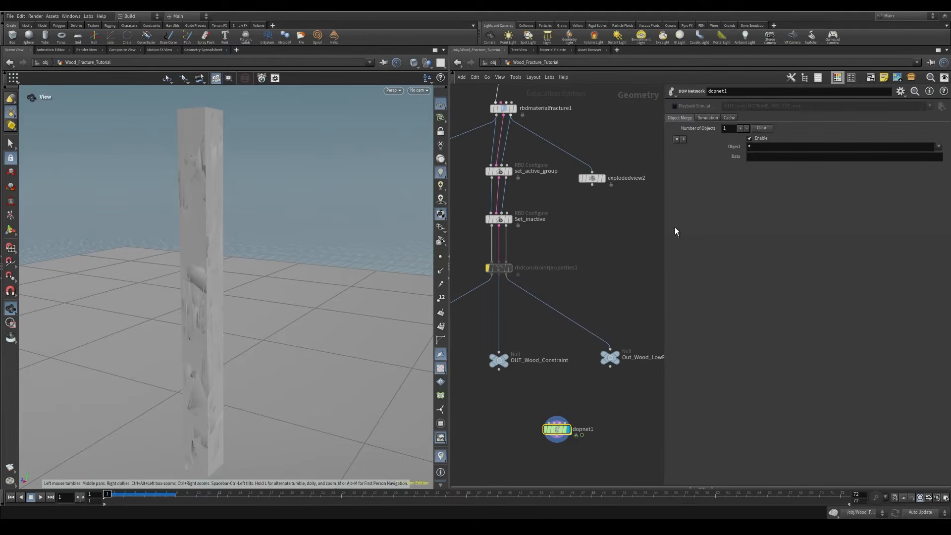
{"action": "left_click", "coordinate": [707, 118]}
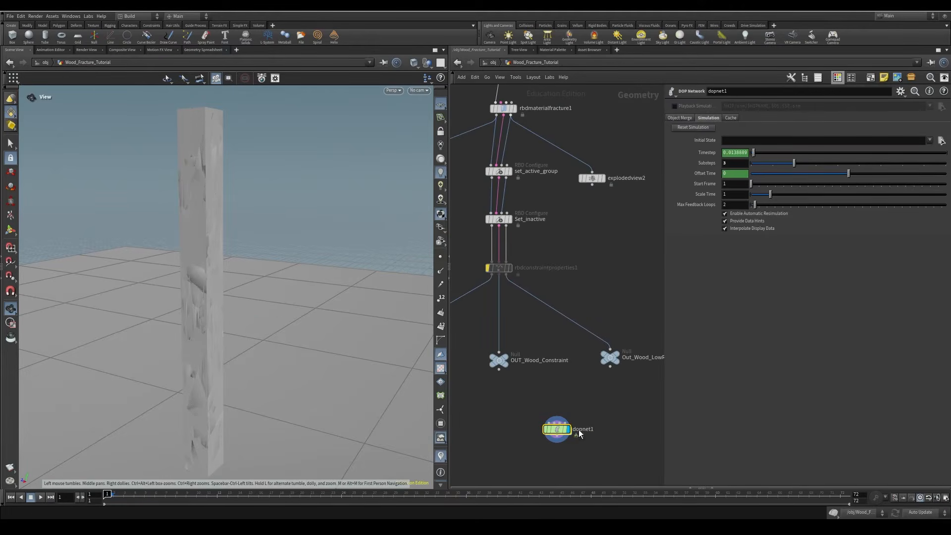
{"action": "left_click", "coordinate": [41, 497]}
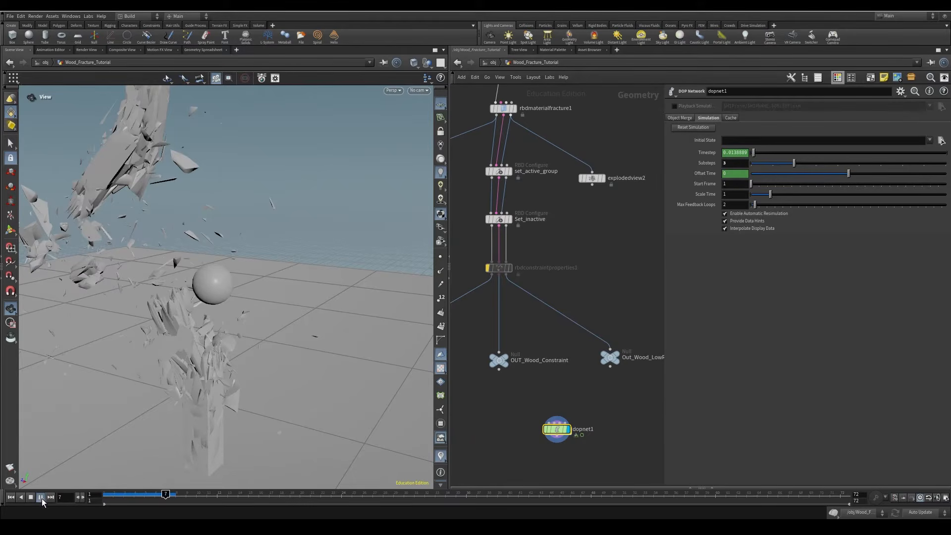
{"action": "left_click", "coordinate": [31, 497]}
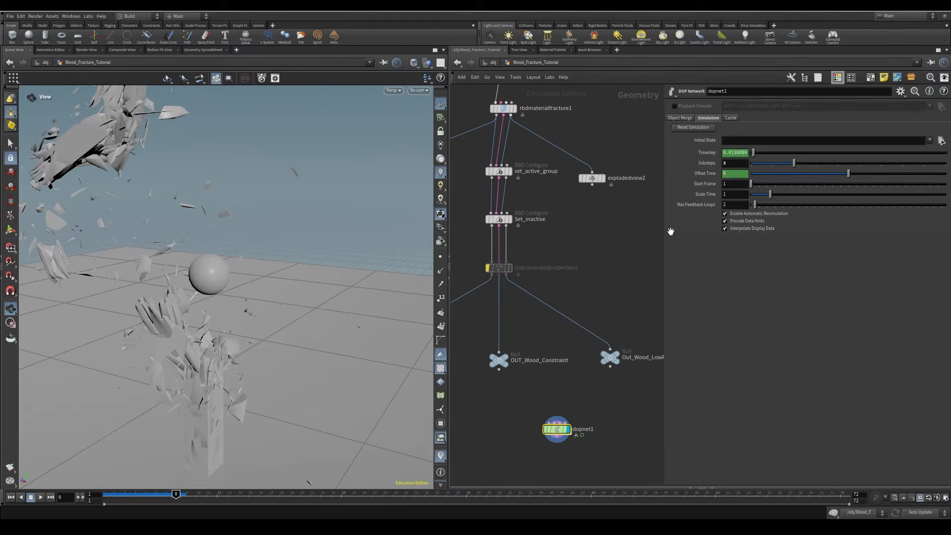
Step: Set dopnet1's simulation substeps to 2
{"action": "left_click", "coordinate": [739, 162]}
{"action": "type", "text": "2"}
{"action": "key", "text": "Return"}
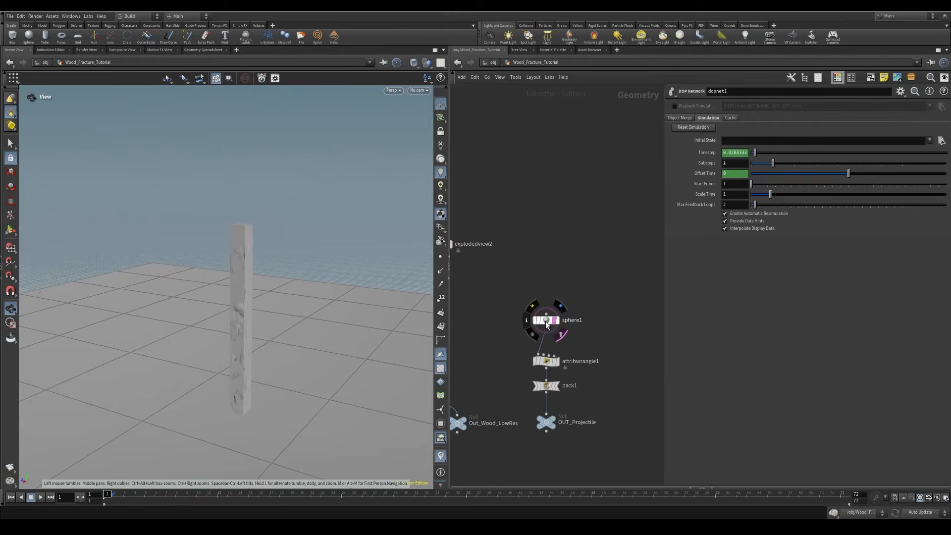
Step: Set Vel Multi on the projectile's attribute wrangle to 35, then play the simulation and inspect the broken post
{"action": "middle_click_drag", "start_coordinate": [616, 316], "coordinate": [612, 285]}
{"action": "left_click", "coordinate": [542, 331]}
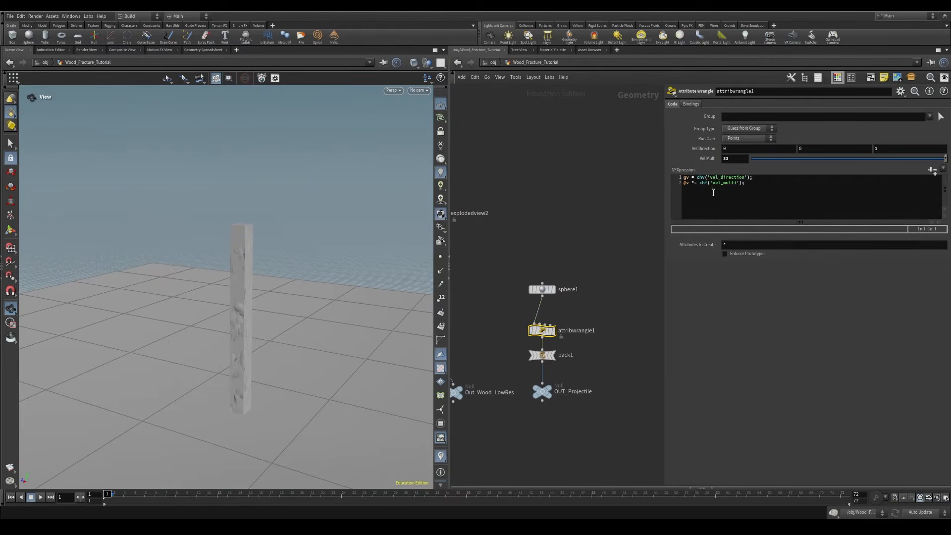
{"action": "left_click_drag", "start_coordinate": [738, 159], "coordinate": [569, 151]}
{"action": "left_click", "coordinate": [42, 496]}
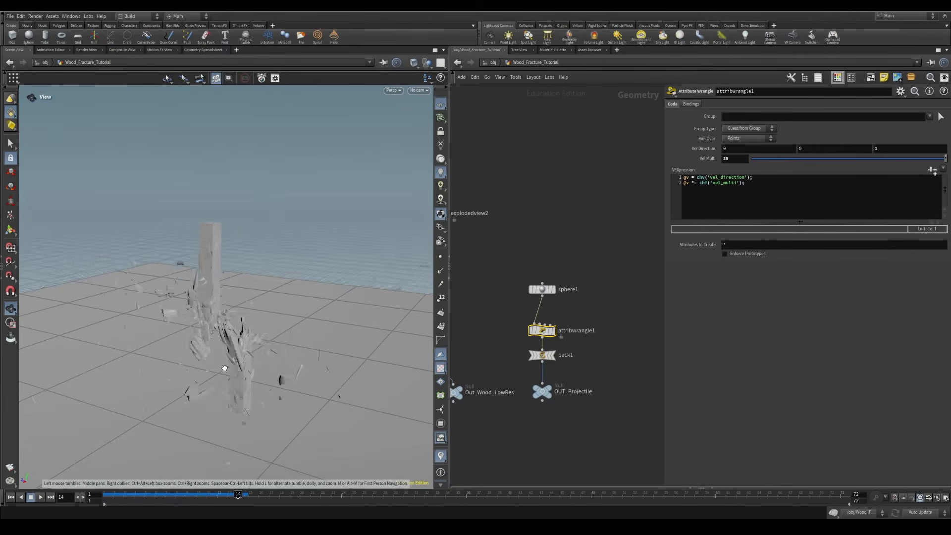
{"action": "mouse_move", "coordinate": [225, 368]}
{"action": "left_mouse_down"}
{"action": "mouse_move", "coordinate": [155, 369]}
{"action": "mouse_move", "coordinate": [238, 367]}
{"action": "left_mouse_up"}
{"action": "right_click_drag", "start_coordinate": [238, 367], "coordinate": [350, 340]}
{"action": "middle_click_drag", "start_coordinate": [351, 339], "coordinate": [209, 297]}
{"action": "scroll", "coordinate": [209, 297], "scroll_direction": "down", "scroll_amount": 10}
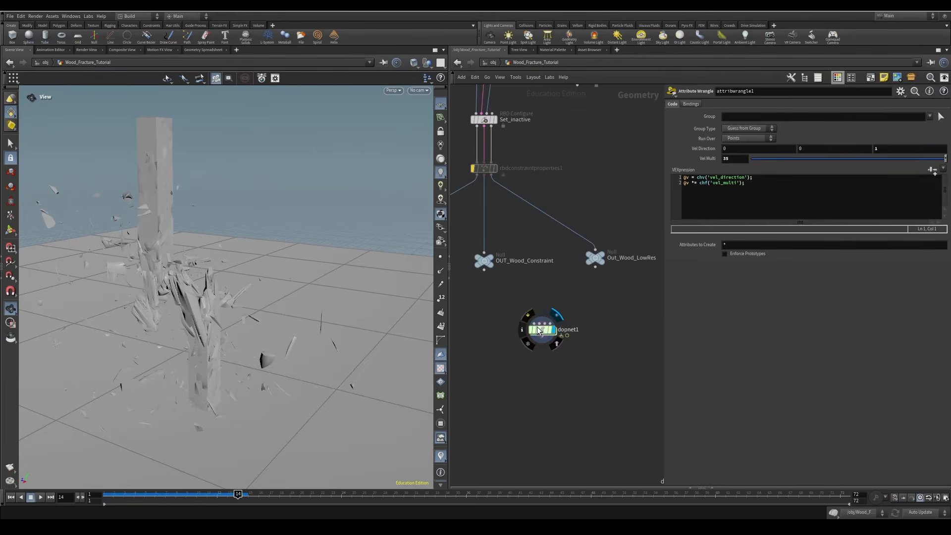
Step: Enter dopnet1 and move the glueconrel1 and rbdpackedobject2 nodes slightly away from the main node chain
{"action": "double_click", "coordinate": [540, 331]}
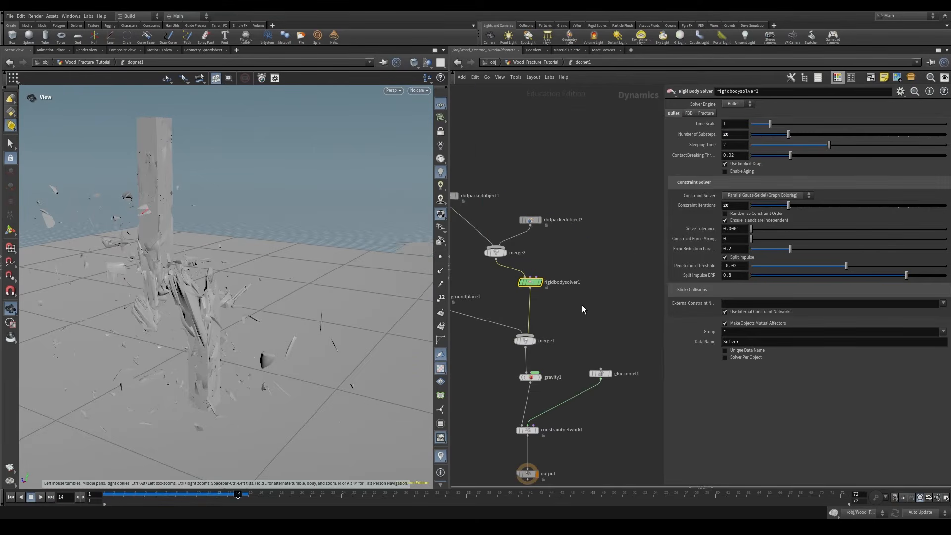
{"action": "left_click_drag", "start_coordinate": [613, 377], "coordinate": [636, 380]}
{"action": "middle_click_drag", "start_coordinate": [569, 255], "coordinate": [588, 278]}
{"action": "left_click_drag", "start_coordinate": [554, 243], "coordinate": [573, 242]}
{"action": "middle_click_drag", "start_coordinate": [631, 363], "coordinate": [587, 282]}
Step: Set the glue constraint's strength to 0.05, replay the simulation from the first frame, and inspect the flying debris
{"action": "left_click", "coordinate": [606, 320]}
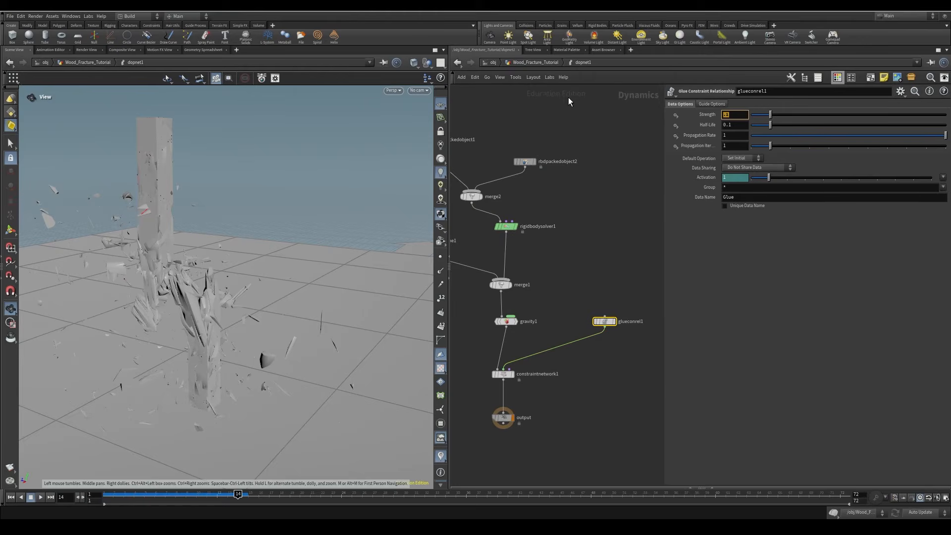
{"action": "middle_click_drag", "start_coordinate": [557, 244], "coordinate": [611, 359]}
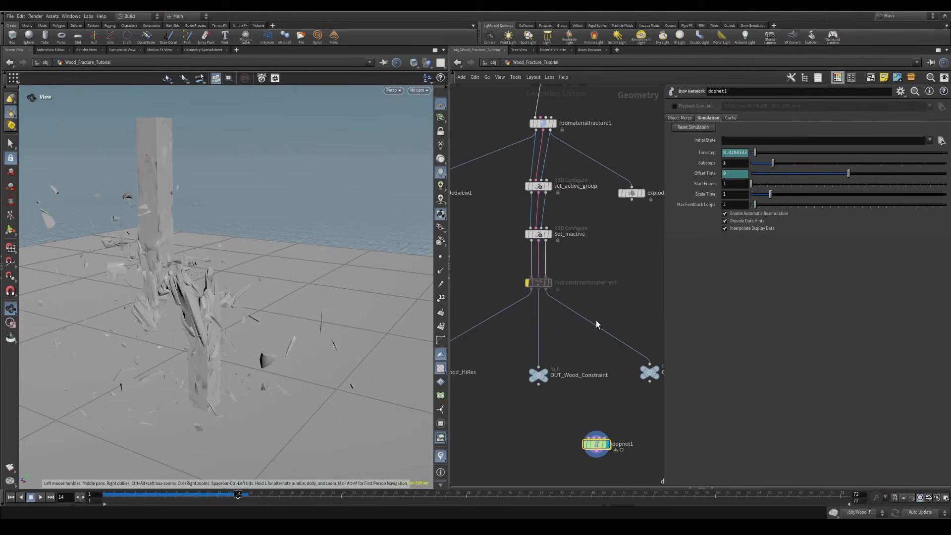
{"action": "double_click", "coordinate": [598, 444]}
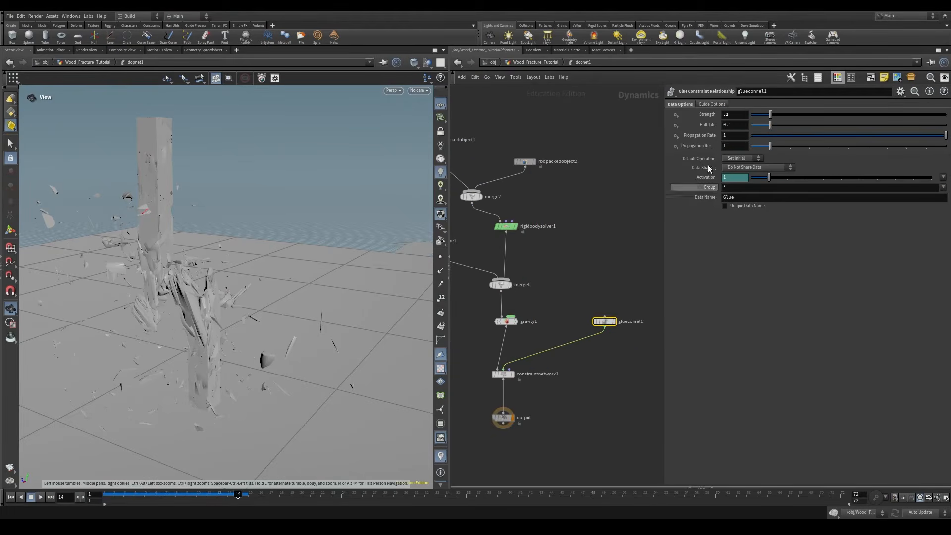
{"action": "left_click_drag", "start_coordinate": [724, 114], "coordinate": [577, 95]}
{"action": "type", "text": ".05"}
{"action": "key", "text": "Return"}
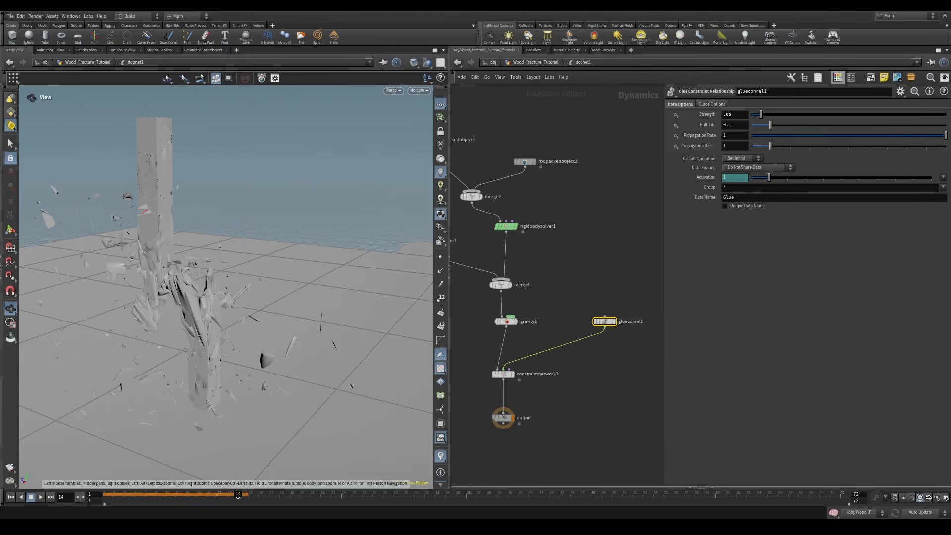
{"action": "left_click", "coordinate": [11, 497]}
{"action": "left_click", "coordinate": [42, 497]}
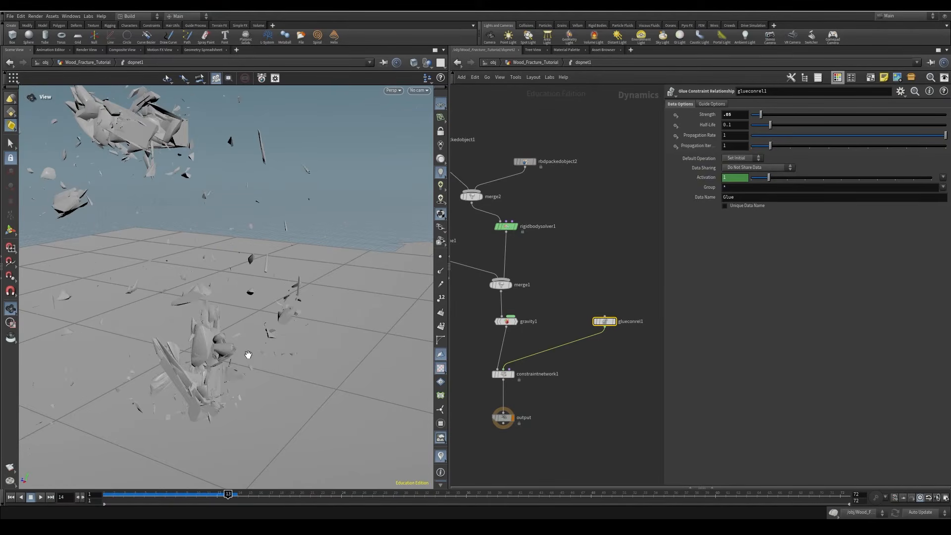
{"action": "left_click_drag", "start_coordinate": [246, 350], "coordinate": [225, 296]}
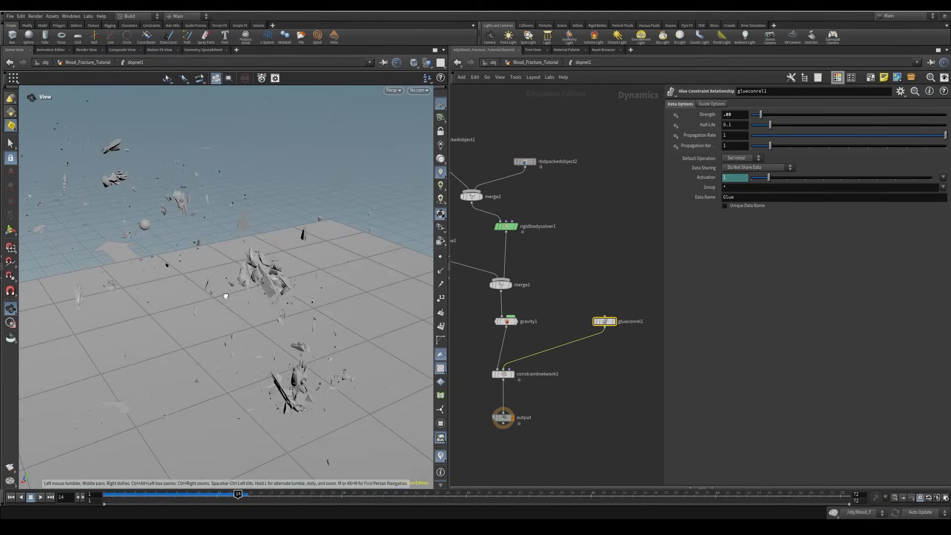
Step: Add a POP Wind node in the DOP network and place it clear of the solver chain
{"action": "scroll", "coordinate": [585, 276], "scroll_direction": "up", "scroll_amount": 4}
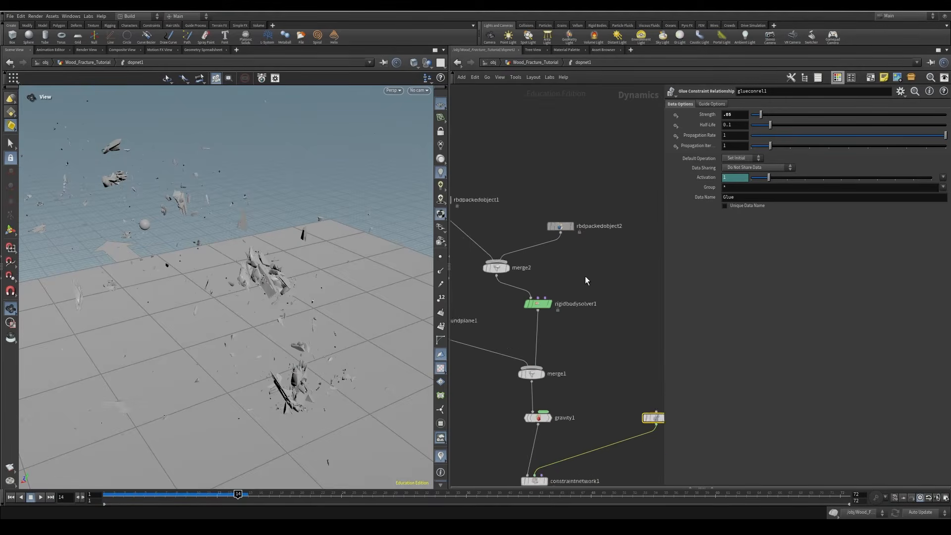
{"action": "key", "text": "Tab"}
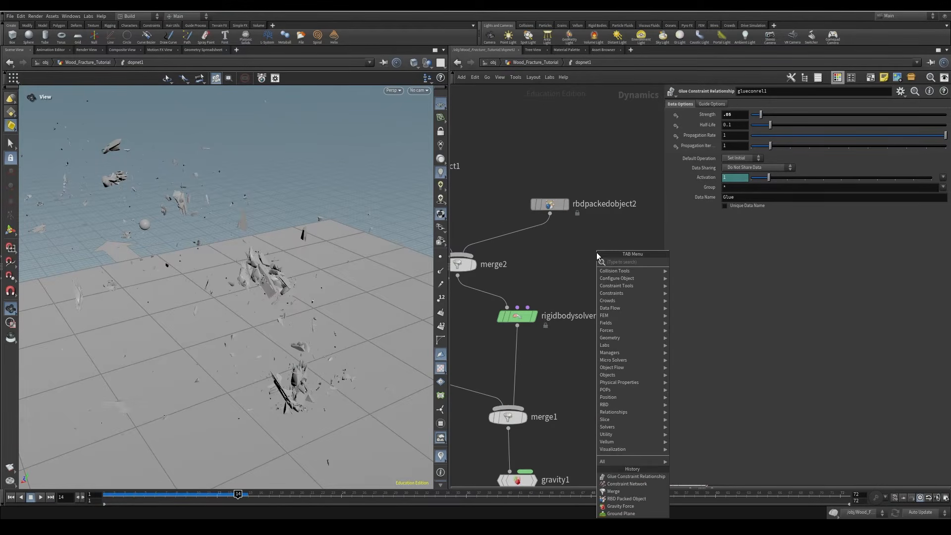
{"action": "type", "text": "pop wind"}
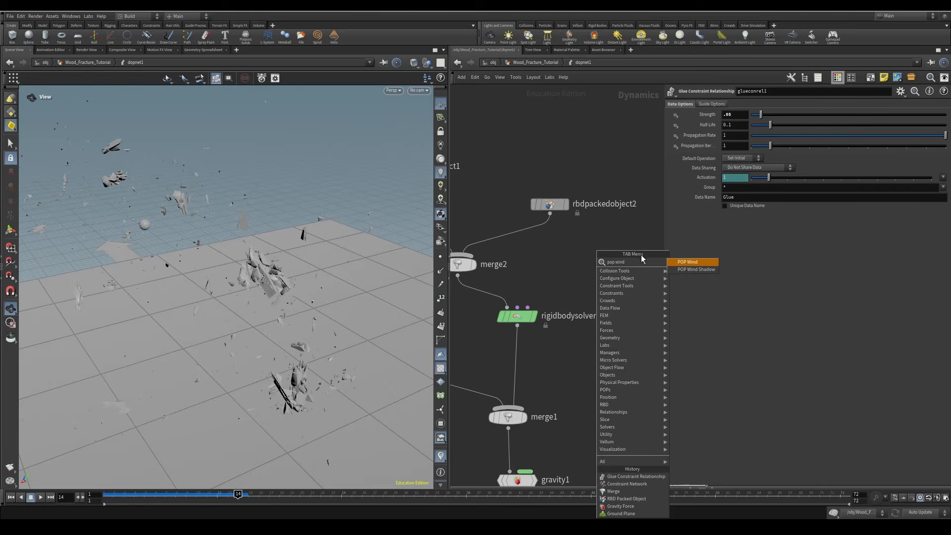
{"action": "key", "text": "Return"}
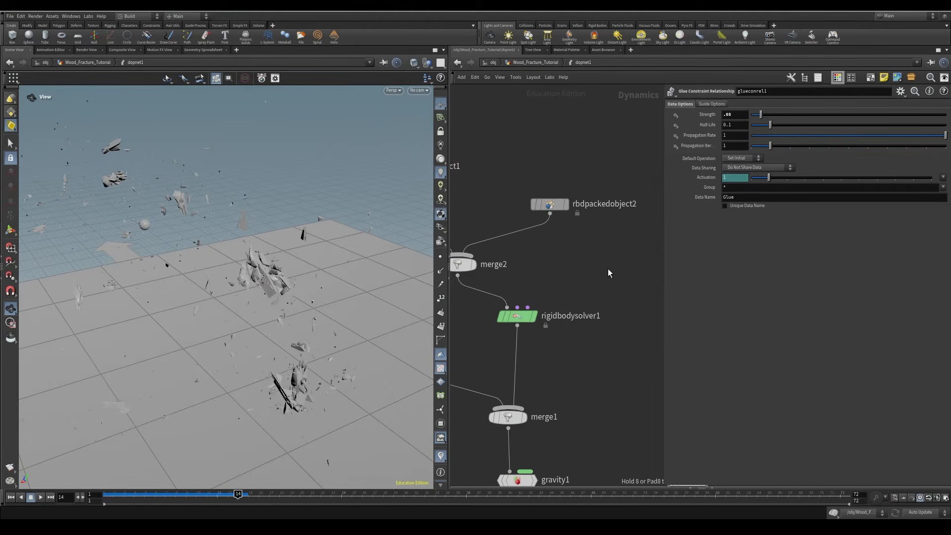
{"action": "left_click", "coordinate": [601, 253]}
{"action": "middle_click_drag", "start_coordinate": [624, 265], "coordinate": [520, 270]}
{"action": "left_click_drag", "start_coordinate": [543, 251], "coordinate": [594, 255]}
{"action": "left_click", "coordinate": [541, 302]}
Step: Add a POP Drag node, wire it into rigidbodysolver1, and leave popwind1 set aside unconnected
{"action": "middle_click_drag", "start_coordinate": [538, 304], "coordinate": [589, 286]}
{"action": "key", "text": "Tab"}
{"action": "type", "text": "pop drag"}
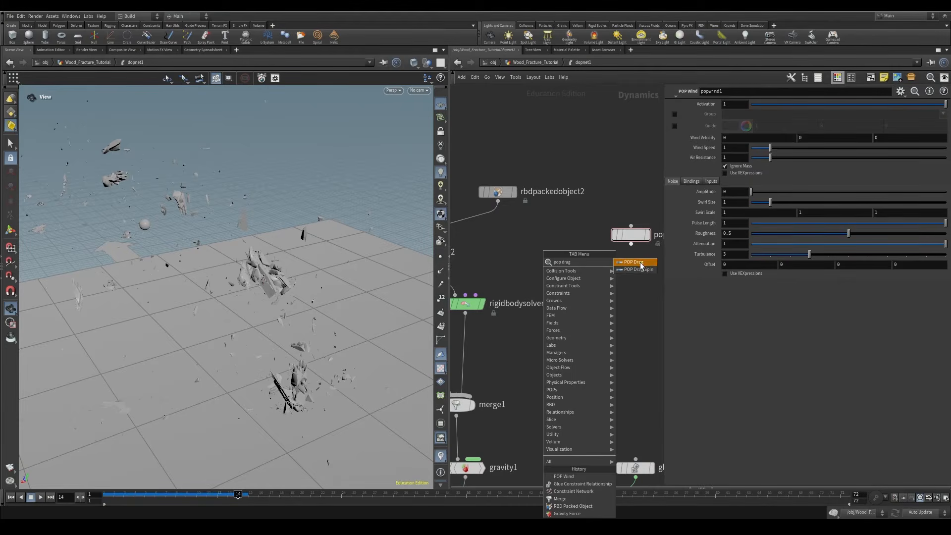
{"action": "left_click", "coordinate": [641, 266]}
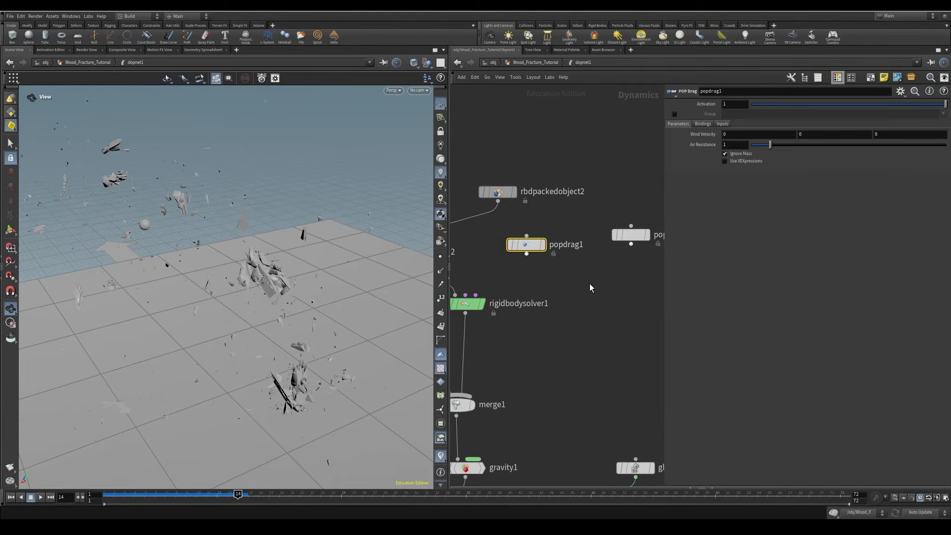
{"action": "middle_click_drag", "start_coordinate": [615, 321], "coordinate": [665, 357]}
{"action": "left_click_drag", "start_coordinate": [591, 280], "coordinate": [527, 332]}
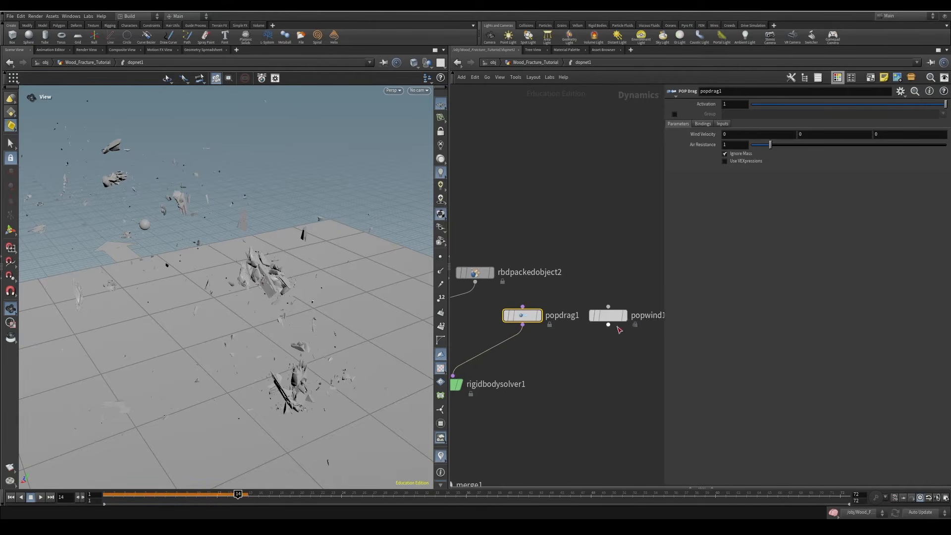
{"action": "left_click_drag", "start_coordinate": [616, 321], "coordinate": [660, 333]}
{"action": "left_click_drag", "start_coordinate": [510, 314], "coordinate": [530, 314]}
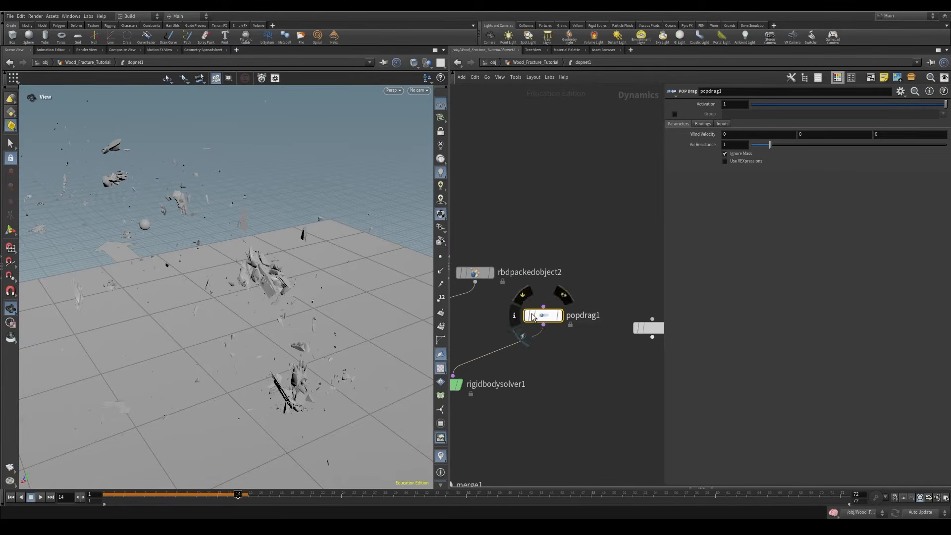
Step: Replay the simulation from the first frame with the POP Drag active and check the projectile's impact
{"action": "left_click", "coordinate": [104, 497]}
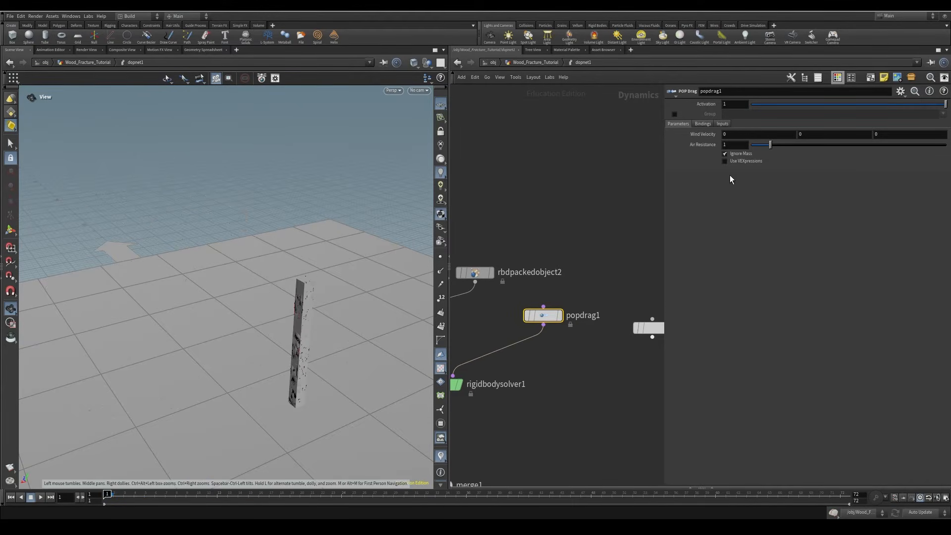
{"action": "left_click_drag", "start_coordinate": [338, 407], "coordinate": [149, 456]}
{"action": "left_click", "coordinate": [40, 497]}
{"action": "left_click", "coordinate": [31, 497]}
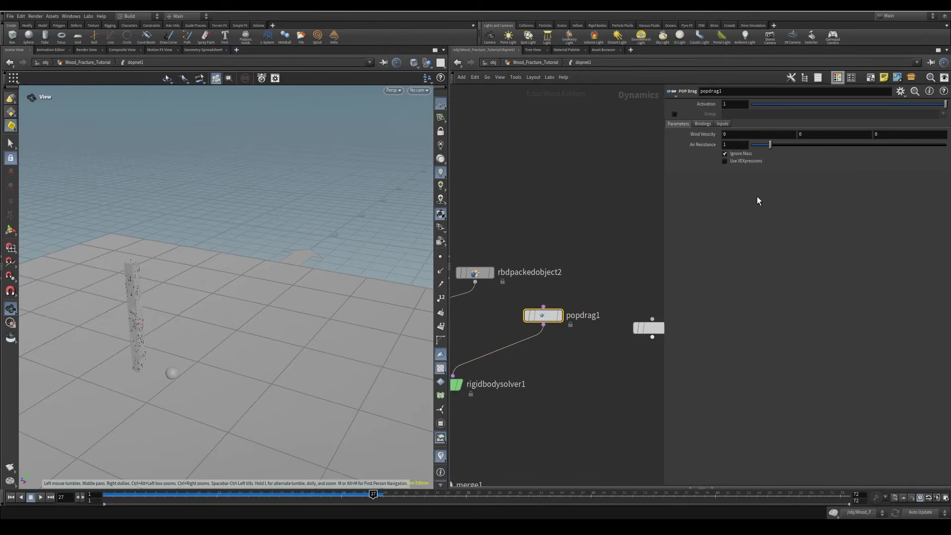
Step: Set the POP Drag's air resistance to 0.1, replay the simulation from the first frame, and inspect the debris
{"action": "type", "text": ".1"}
{"action": "key", "text": "Return"}
{"action": "left_click", "coordinate": [11, 497]}
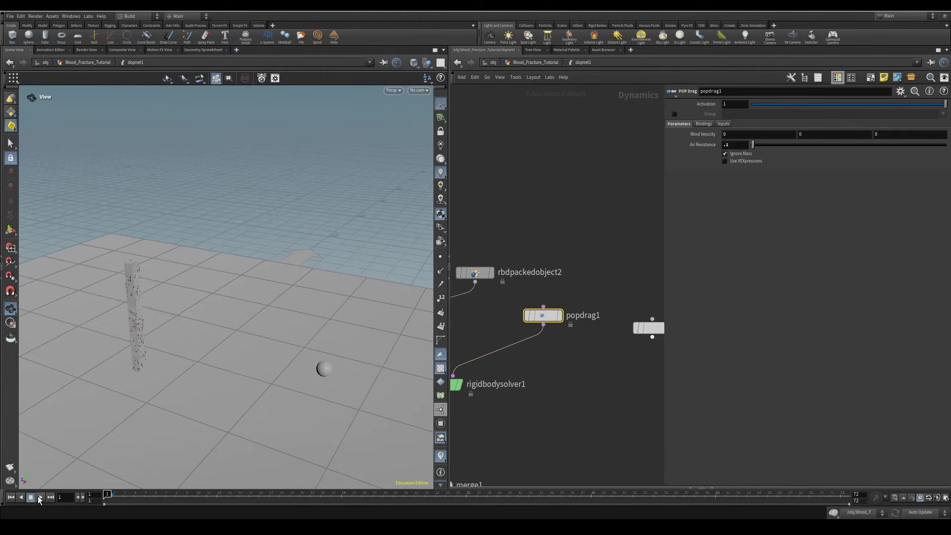
{"action": "left_click", "coordinate": [40, 497]}
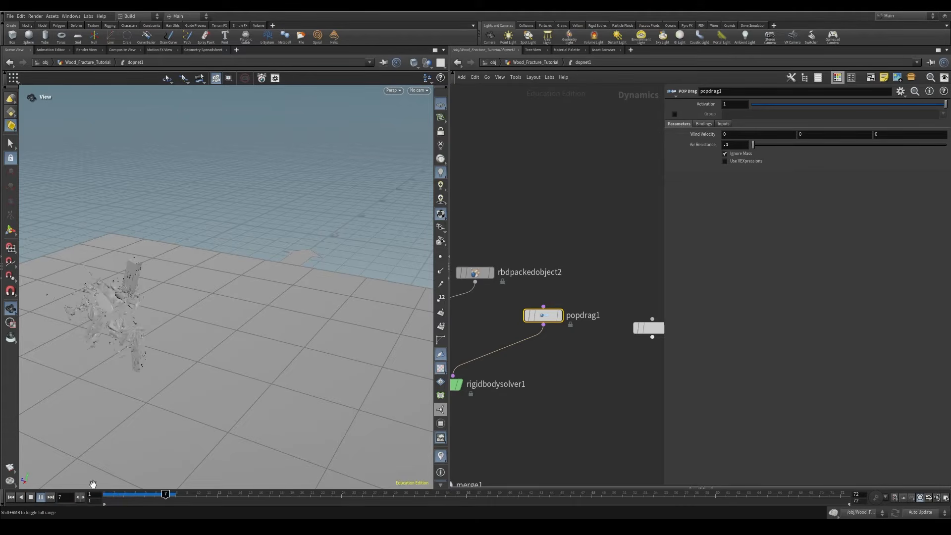
{"action": "left_click", "coordinate": [31, 497]}
{"action": "left_click_drag", "start_coordinate": [395, 346], "coordinate": [285, 346]}
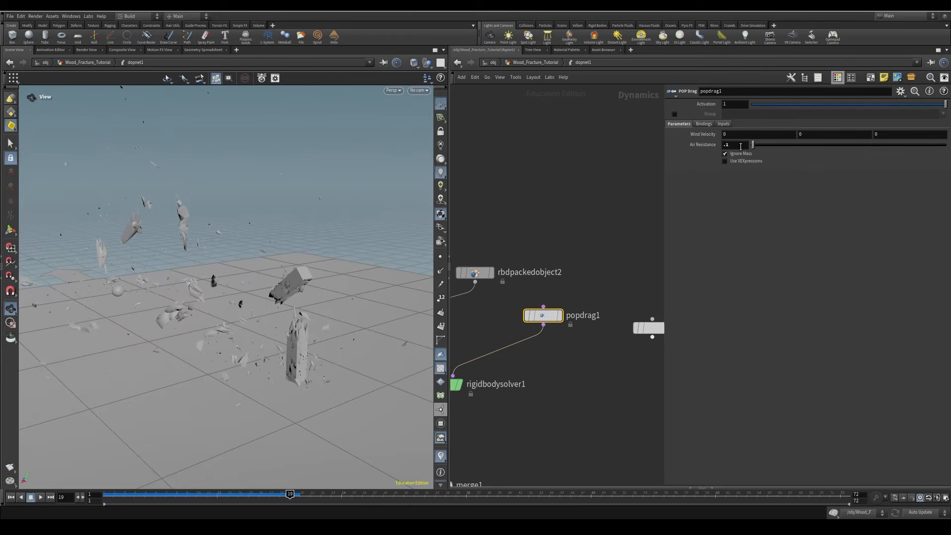
Step: Set the POP Drag's air resistance to 0.25 and replay the simulation from the first frame
{"action": "type", "text": ".25"}
{"action": "key", "text": "Return"}
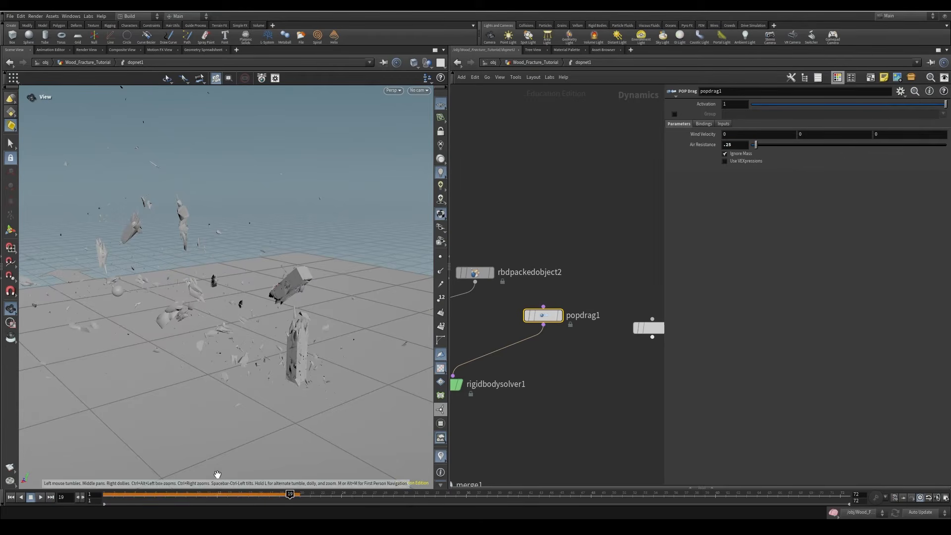
{"action": "left_click_drag", "start_coordinate": [116, 497], "coordinate": [104, 496]}
{"action": "left_click", "coordinate": [40, 497]}
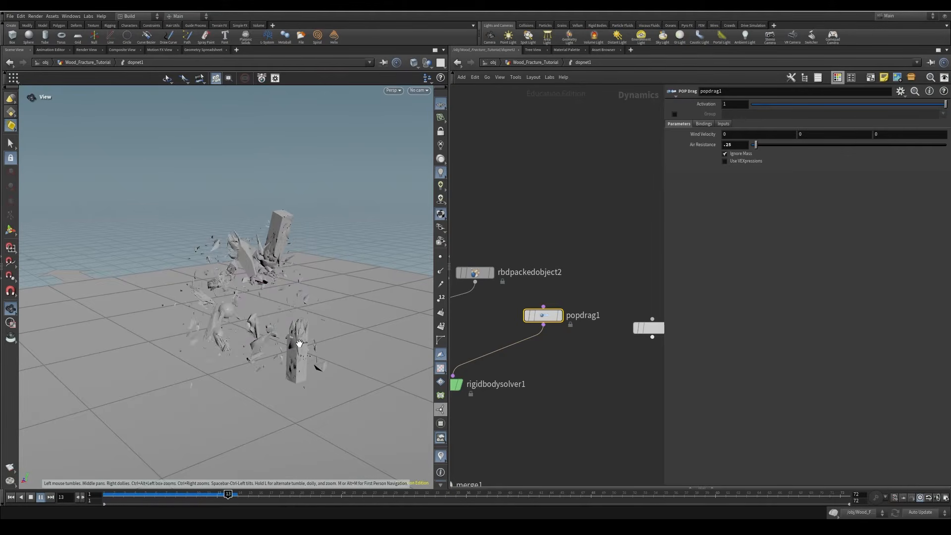
{"action": "left_click", "coordinate": [30, 497]}
Step: Select the DOP network's output node and save the simulation for frames 1 to 72 to disk
{"action": "middle_click_drag", "start_coordinate": [558, 402], "coordinate": [670, 236]}
{"action": "scroll", "coordinate": [610, 398], "scroll_direction": "down", "scroll_amount": 3}
{"action": "middle_click_drag", "start_coordinate": [610, 398], "coordinate": [591, 227]}
{"action": "mouse_move", "coordinate": [575, 388]}
{"action": "middle_mouse_down"}
{"action": "mouse_move", "coordinate": [595, 292]}
{"action": "mouse_move", "coordinate": [562, 390]}
{"action": "middle_mouse_up"}
{"action": "left_click", "coordinate": [571, 237]}
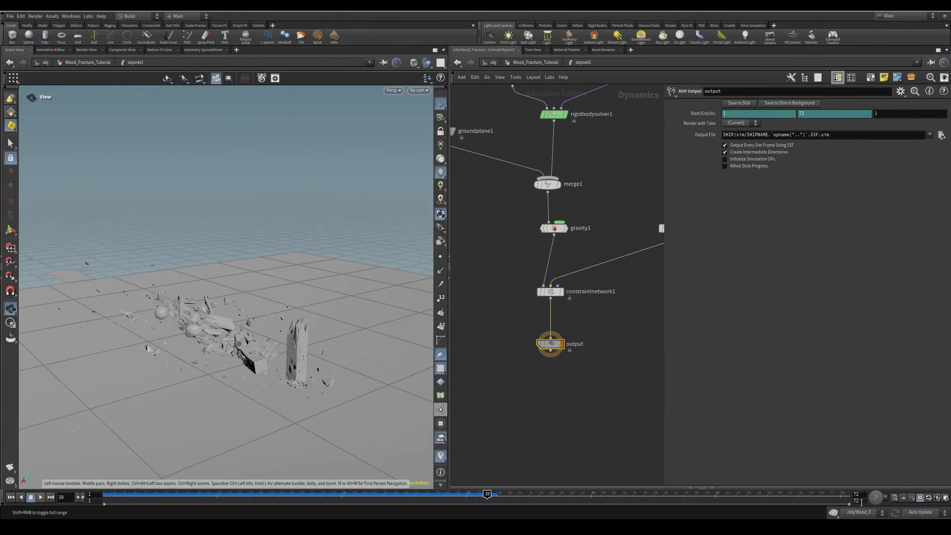
{"action": "left_click", "coordinate": [748, 103]}
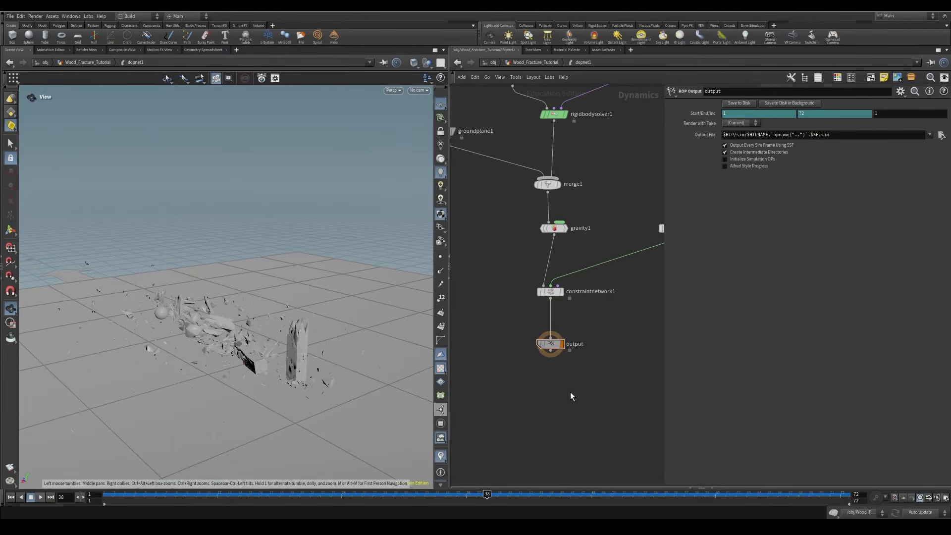
Step: Go up to the Wood_Fracture_Tutorial level, enable Playback Simulation on dopnet1, and play back the saved .sim files
{"action": "key", "text": "u"}
{"action": "left_click_drag", "start_coordinate": [557, 366], "coordinate": [540, 388]}
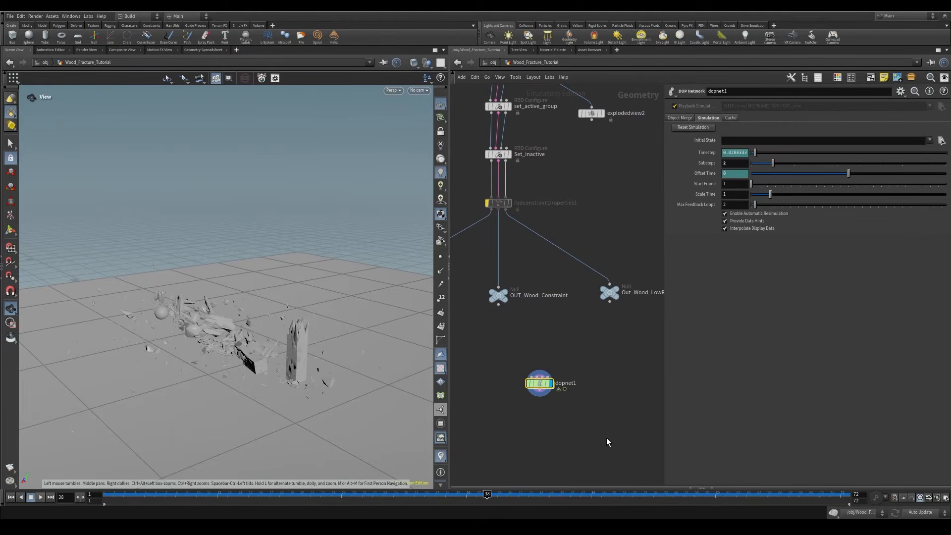
{"action": "left_click_drag", "start_coordinate": [140, 496], "coordinate": [92, 495]}
{"action": "left_click", "coordinate": [41, 497]}
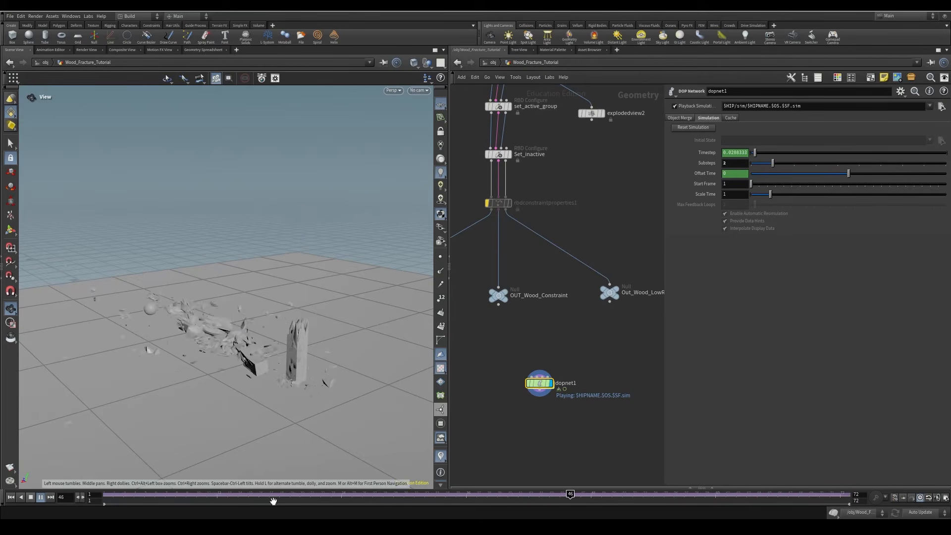
{"action": "left_click", "coordinate": [106, 495]}
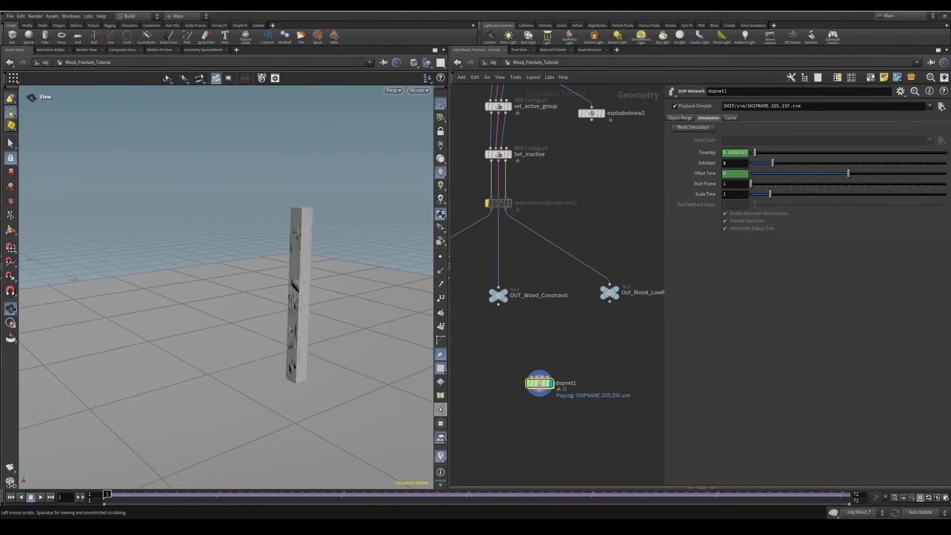
Step: Move the dopnet1 node up to sit just beneath the OUT_Wood_Constraint null
{"action": "middle_click_drag", "start_coordinate": [546, 384], "coordinate": [603, 376]}
{"action": "left_click_drag", "start_coordinate": [603, 377], "coordinate": [580, 364]}
{"action": "middle_click_drag", "start_coordinate": [599, 322], "coordinate": [584, 272]}
{"action": "left_click_drag", "start_coordinate": [558, 314], "coordinate": [568, 333]}
{"action": "middle_click_drag", "start_coordinate": [567, 333], "coordinate": [582, 321]}
{"action": "left_click_drag", "start_coordinate": [586, 319], "coordinate": [615, 309]}
{"action": "middle_click_drag", "start_coordinate": [615, 312], "coordinate": [592, 300]}
{"action": "left_click_drag", "start_coordinate": [592, 300], "coordinate": [534, 284]}
{"action": "middle_click_drag", "start_coordinate": [535, 284], "coordinate": [615, 280]}
{"action": "left_click_drag", "start_coordinate": [617, 284], "coordinate": [605, 303]}
Step: Set dopnet1's Object Merge object to rbdpackedobject1, play the result, and return to the first frame
{"action": "left_click", "coordinate": [685, 119]}
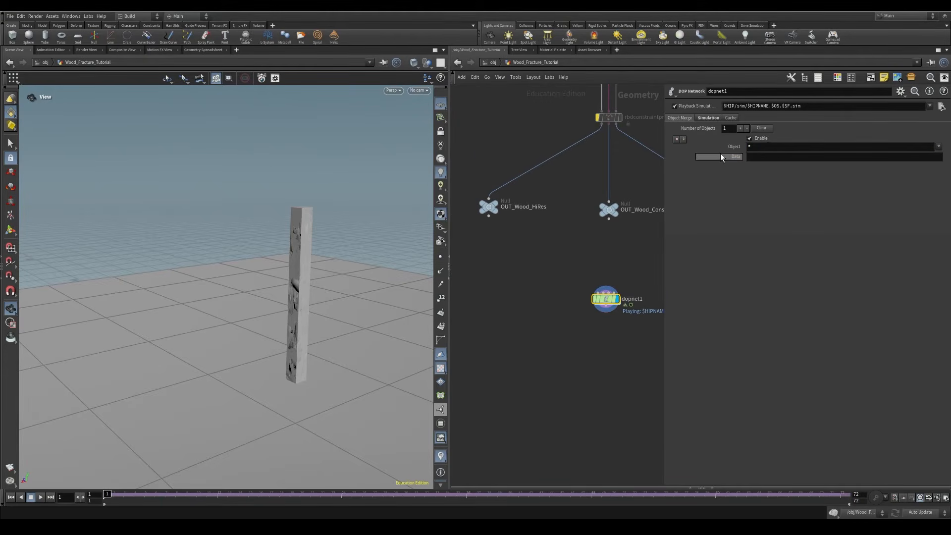
{"action": "left_click", "coordinate": [773, 148]}
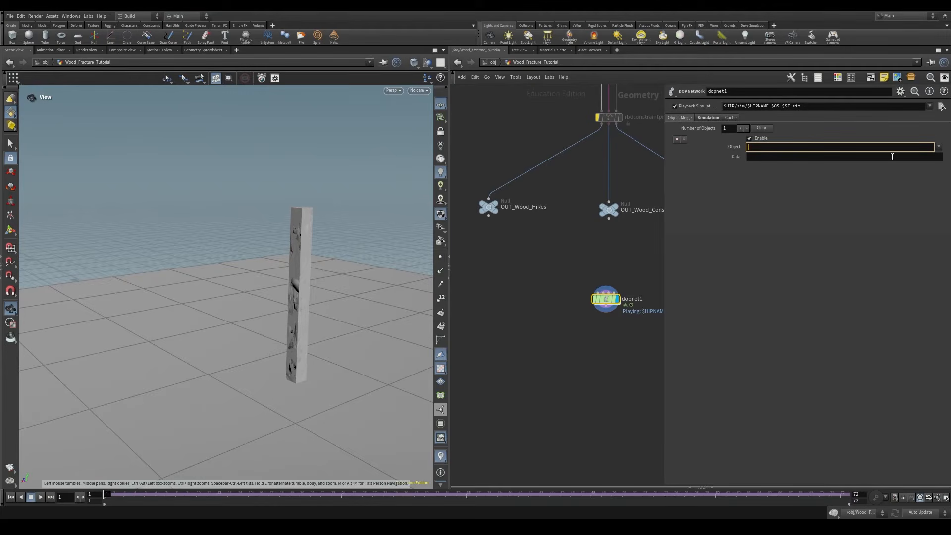
{"action": "left_click", "coordinate": [940, 146]}
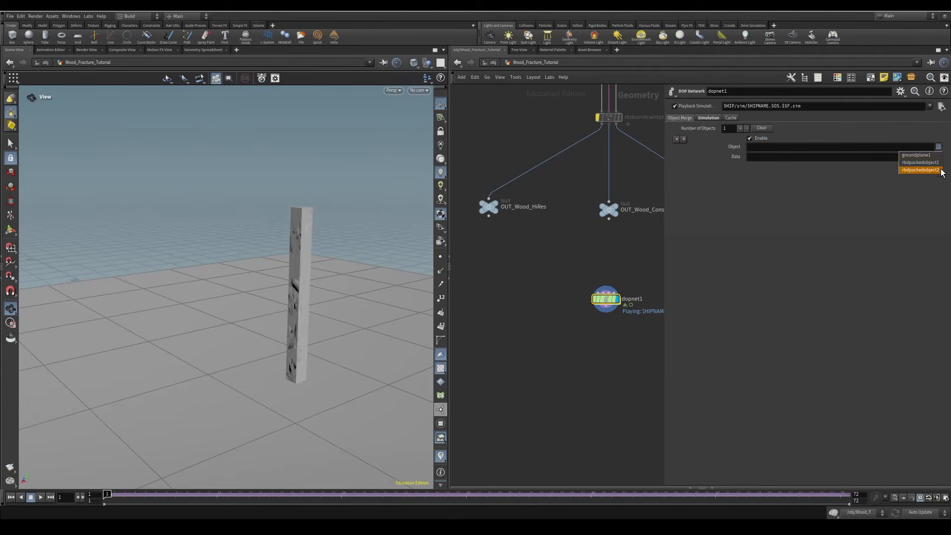
{"action": "left_click", "coordinate": [920, 162]}
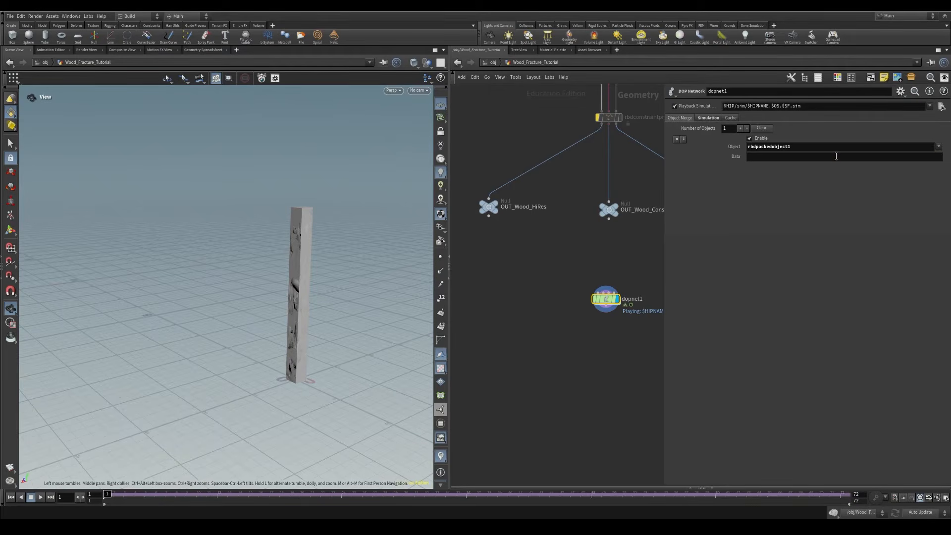
{"action": "left_click", "coordinate": [808, 147]}
{"action": "left_click", "coordinate": [804, 149]}
{"action": "left_click", "coordinate": [40, 498]}
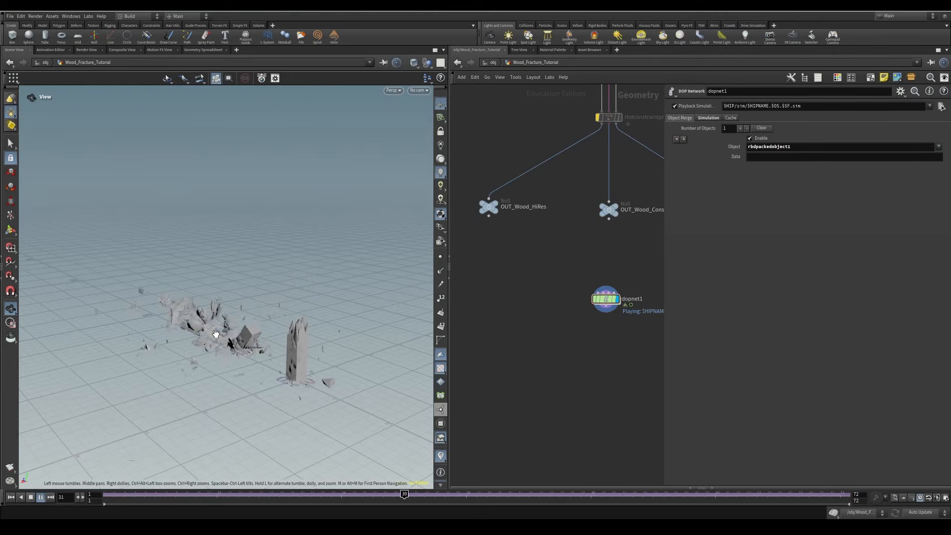
{"action": "left_click", "coordinate": [11, 498]}
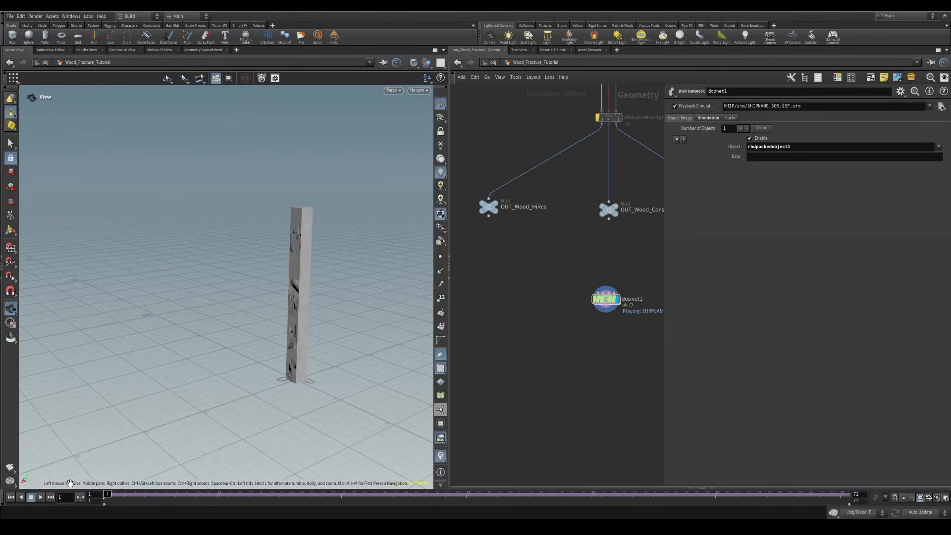
Step: Reposition the dopnet1 and OUT_Wood_HiRes nodes and add a Transform Pieces node below them
{"action": "middle_click_drag", "start_coordinate": [609, 337], "coordinate": [595, 370]}
{"action": "left_click_drag", "start_coordinate": [595, 332], "coordinate": [556, 296]}
{"action": "left_click_drag", "start_coordinate": [477, 242], "coordinate": [508, 250]}
{"action": "key", "text": "Tab"}
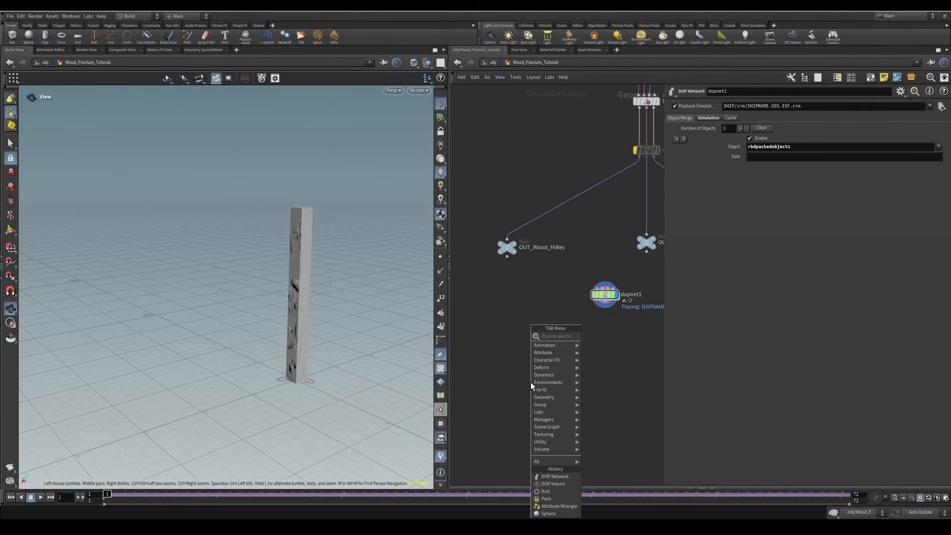
{"action": "type", "text": "transform"}
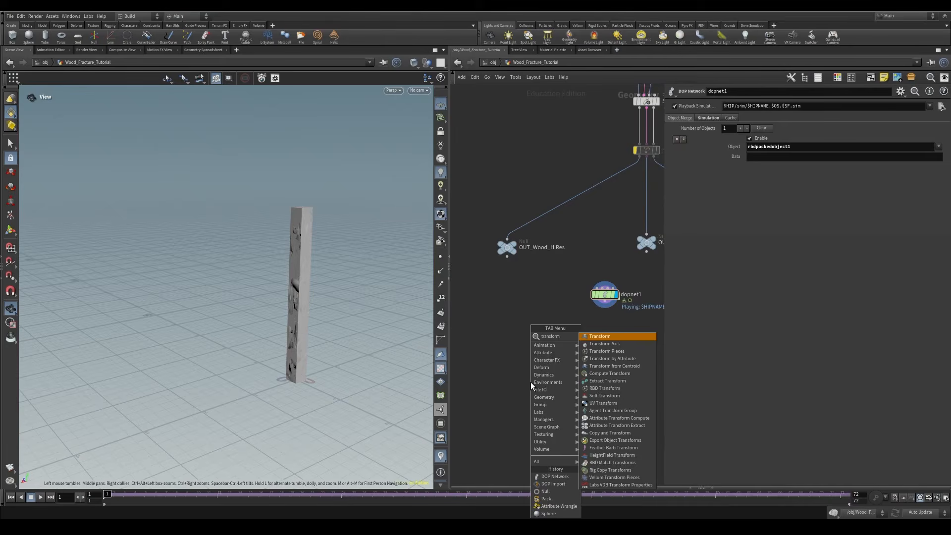
{"action": "left_click", "coordinate": [620, 352]}
{"action": "left_click", "coordinate": [543, 351]}
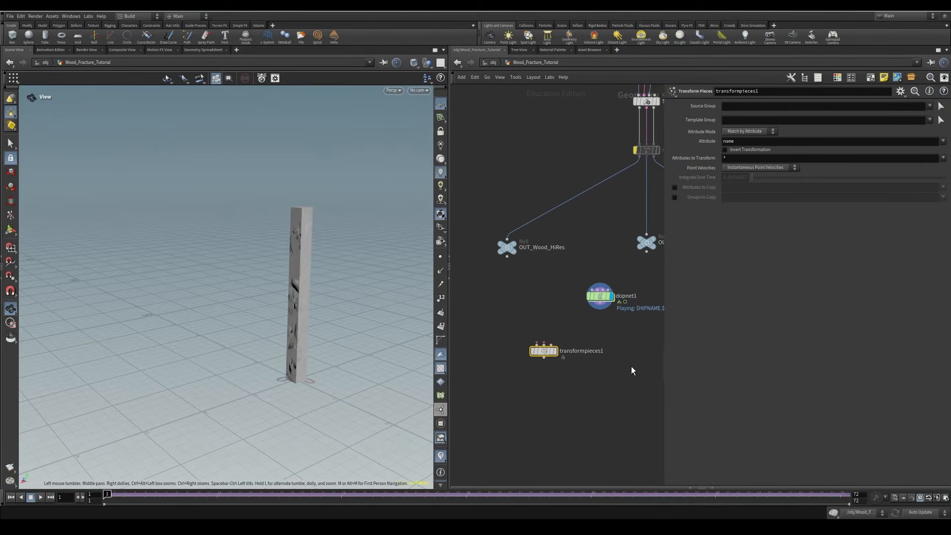
{"action": "middle_click_drag", "start_coordinate": [631, 367], "coordinate": [606, 386]}
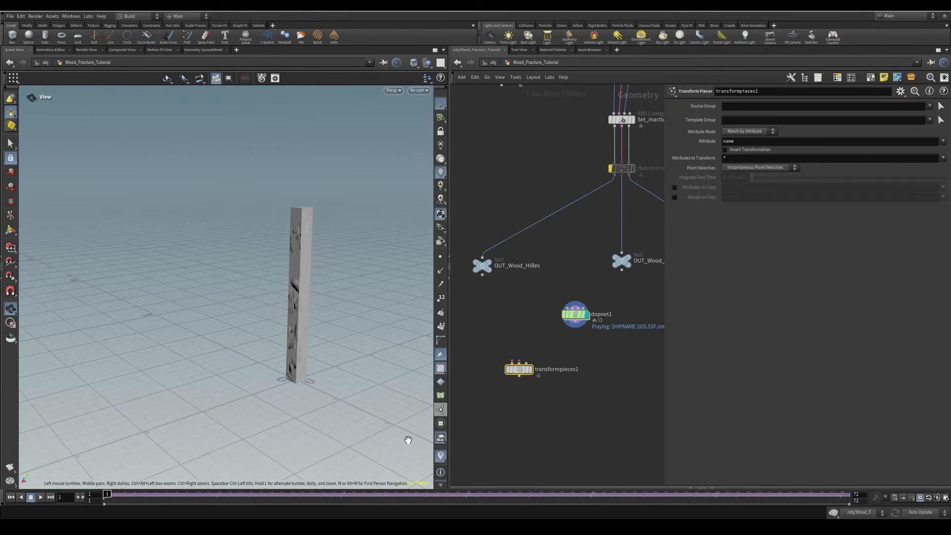
Step: Connect OUT_Wood_HiRes to the Transform Pieces first input and dopnet1 to its second, and display the node
{"action": "left_click_drag", "start_coordinate": [582, 325], "coordinate": [519, 361]}
{"action": "left_click_drag", "start_coordinate": [482, 274], "coordinate": [503, 358]}
{"action": "left_click", "coordinate": [530, 370]}
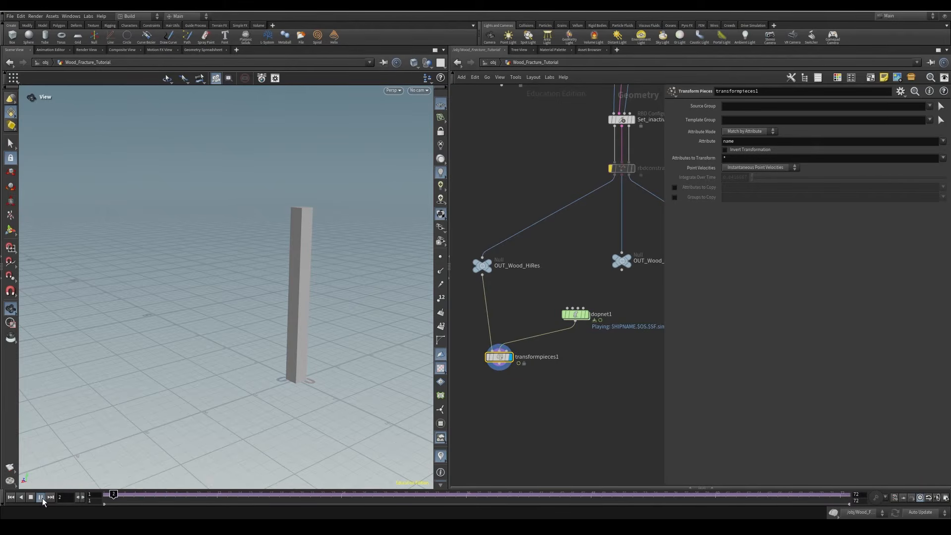
Step: Play and inspect the high-resolution break from several angles, nudge transformpieces1 into place, and return to the first frame
{"action": "left_click", "coordinate": [42, 497]}
{"action": "left_click", "coordinate": [30, 497]}
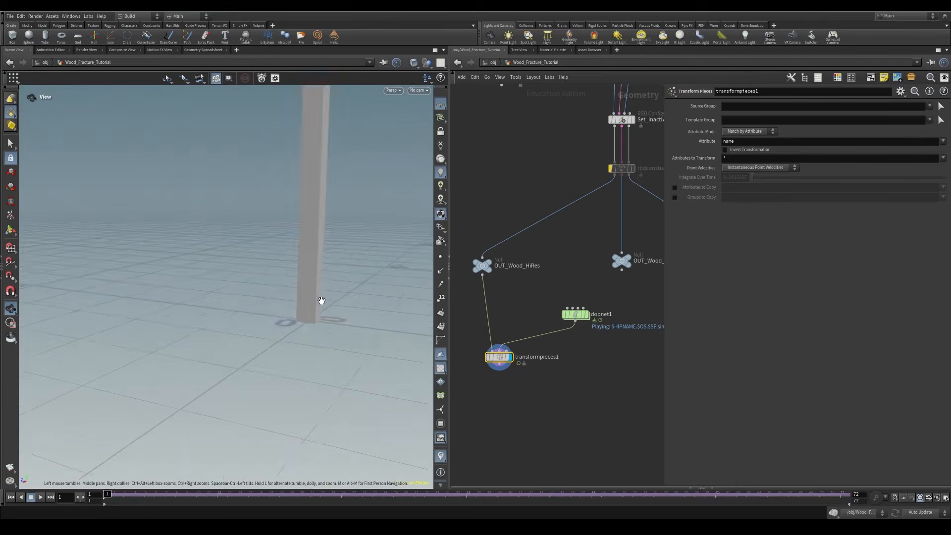
{"action": "right_click_drag", "start_coordinate": [321, 300], "coordinate": [298, 318]}
{"action": "left_click", "coordinate": [41, 497]}
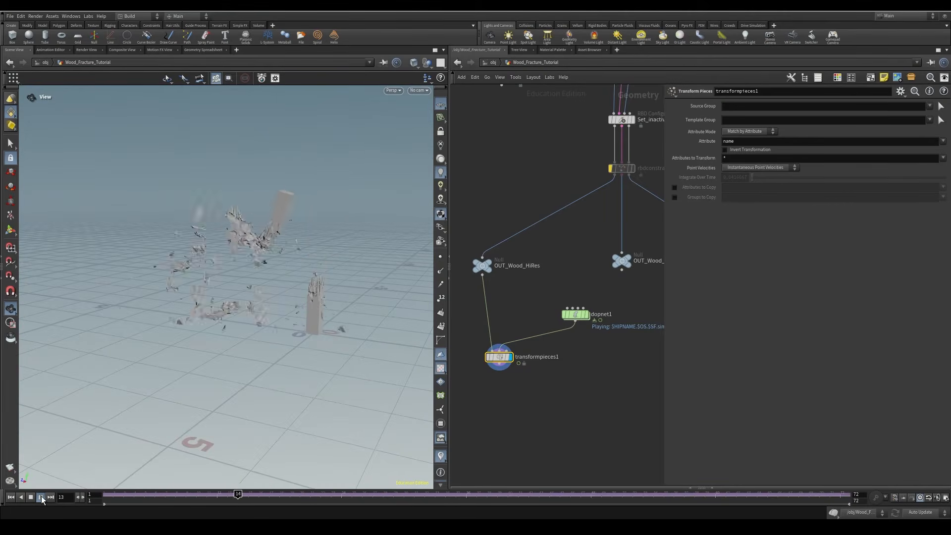
{"action": "left_click_drag", "start_coordinate": [498, 365], "coordinate": [500, 345]}
{"action": "mouse_move", "coordinate": [231, 318]}
{"action": "left_mouse_down"}
{"action": "mouse_move", "coordinate": [250, 325]}
{"action": "mouse_move", "coordinate": [223, 322]}
{"action": "left_mouse_up"}
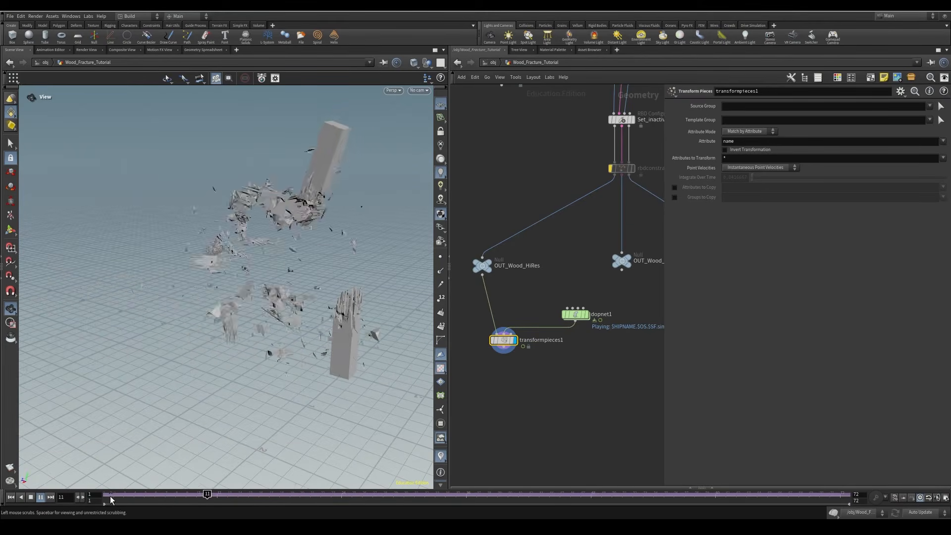
{"action": "left_click", "coordinate": [30, 497]}
{"action": "left_click_drag", "start_coordinate": [504, 342], "coordinate": [494, 345]}
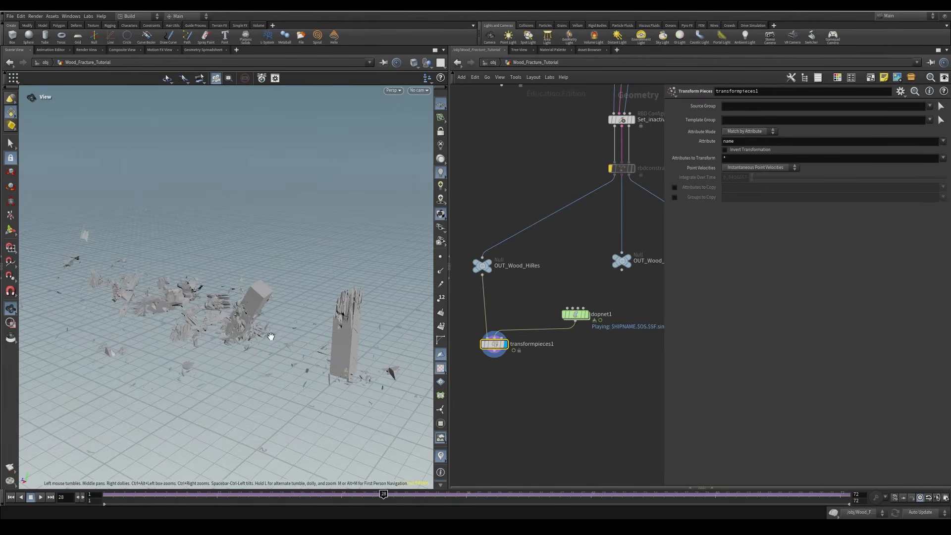
{"action": "scroll", "coordinate": [296, 338], "scroll_direction": "down", "scroll_amount": 3}
{"action": "left_click_drag", "start_coordinate": [130, 495], "coordinate": [101, 494]}
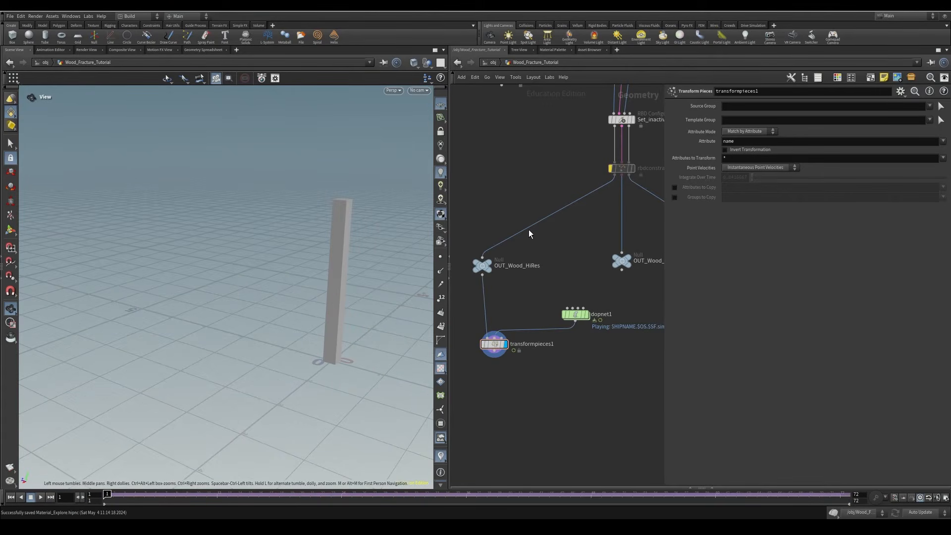
Step: Add an Unpack node after transformpieces1, display it, and view its primitive attributes in the geometry spreadsheet
{"action": "key", "text": "Tab"}
{"action": "type", "text": "unpa"}
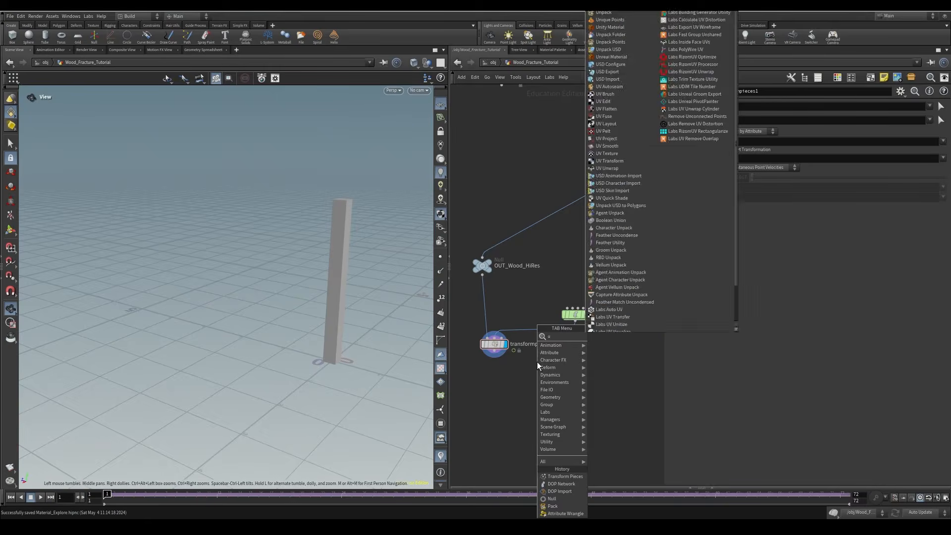
{"action": "key", "text": "Return"}
{"action": "left_click", "coordinate": [537, 362]}
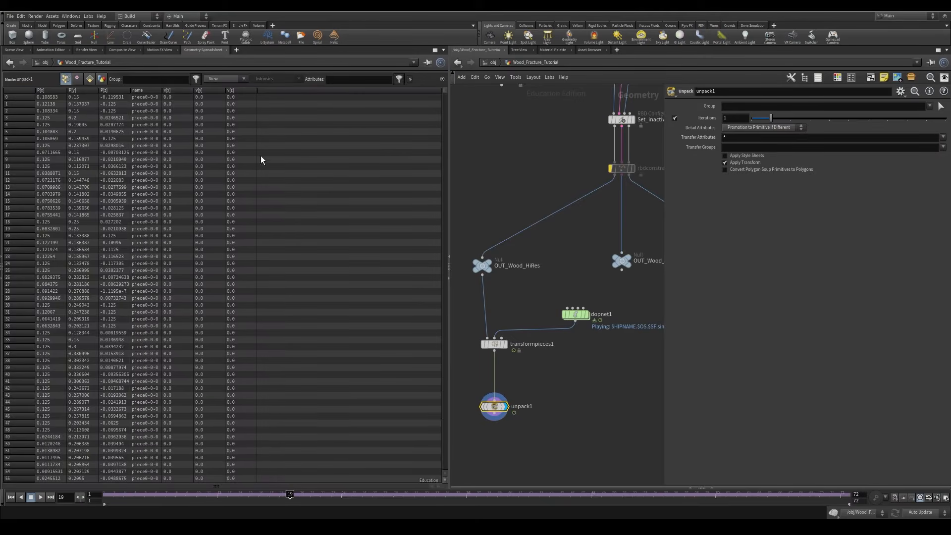
{"action": "left_click", "coordinate": [90, 76]}
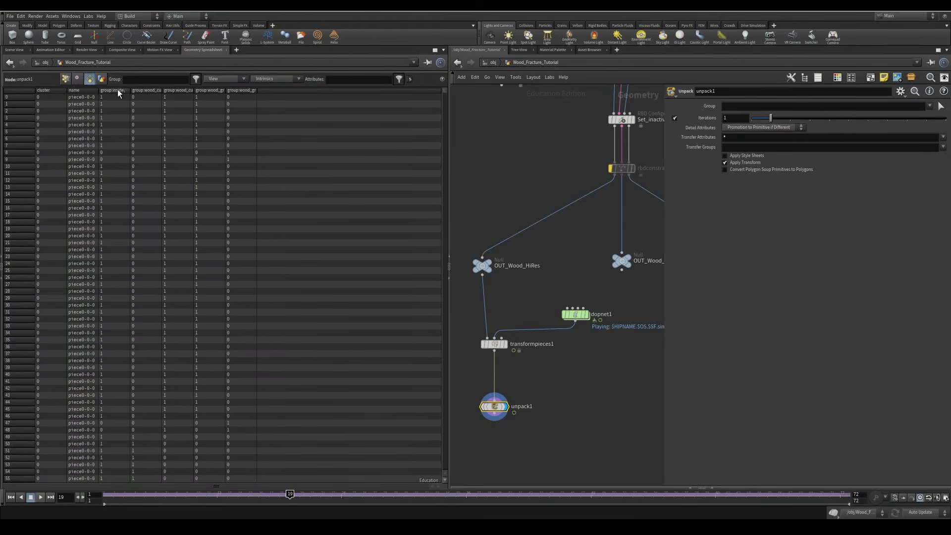
Step: Examine unpack1's point positions, names and velocity values in the spreadsheet, comparing the first frame with a later simulation frame
{"action": "left_click", "coordinate": [67, 78]}
{"action": "left_click", "coordinate": [107, 495]}
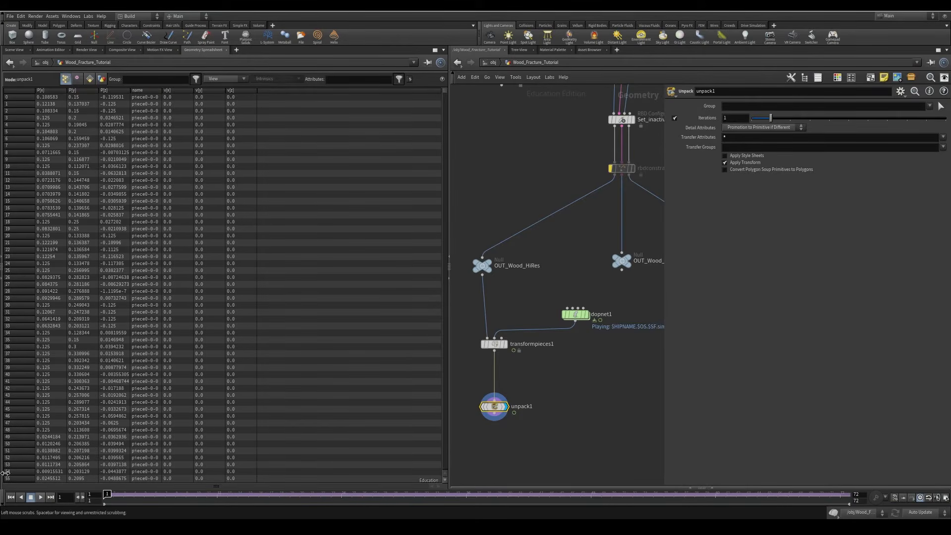
{"action": "left_click", "coordinate": [15, 50]}
{"action": "left_click", "coordinate": [41, 497]}
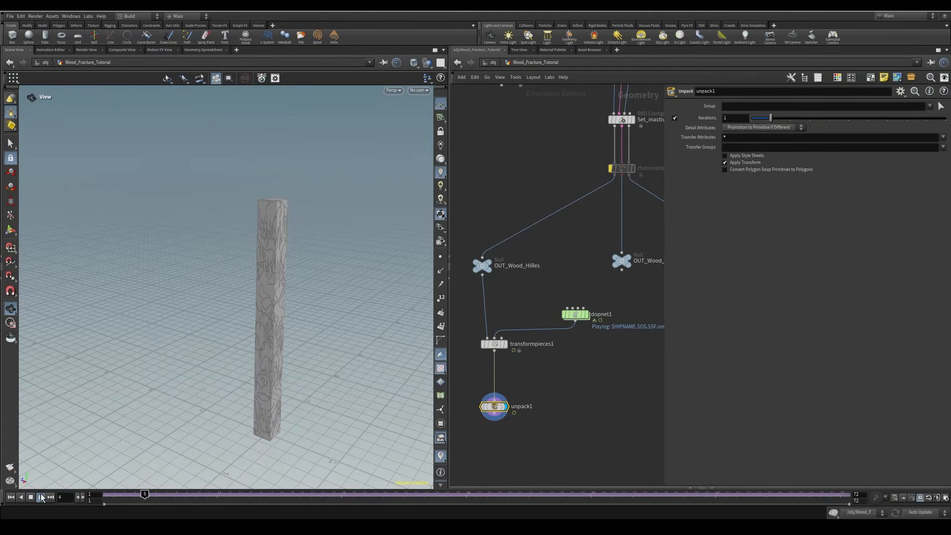
{"action": "left_click", "coordinate": [190, 50]}
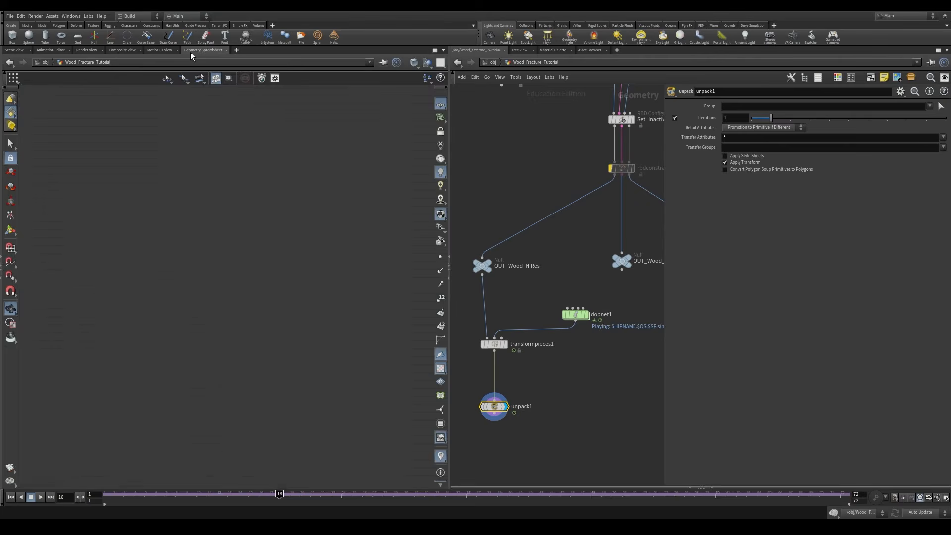
{"action": "left_click_drag", "start_coordinate": [450, 132], "coordinate": [450, 132]}
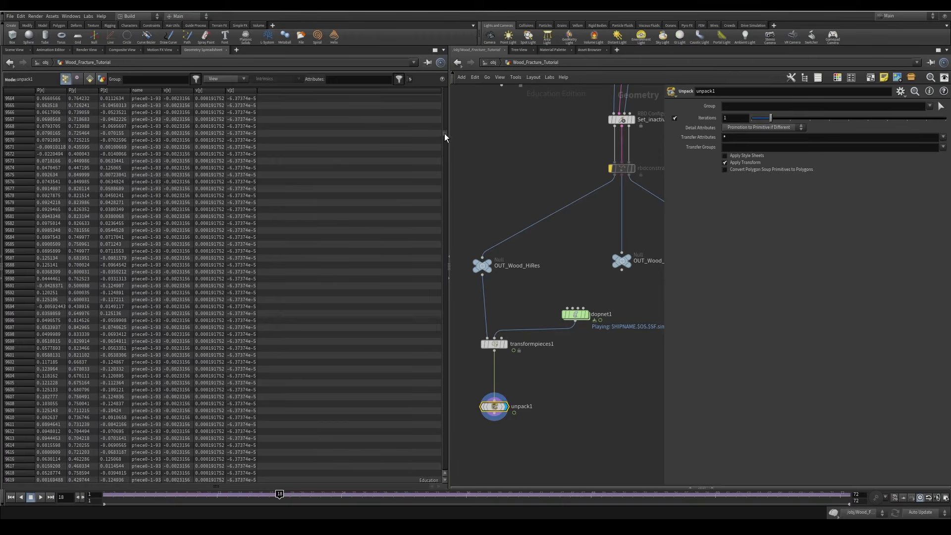
{"action": "left_click_drag", "start_coordinate": [444, 133], "coordinate": [440, 92]}
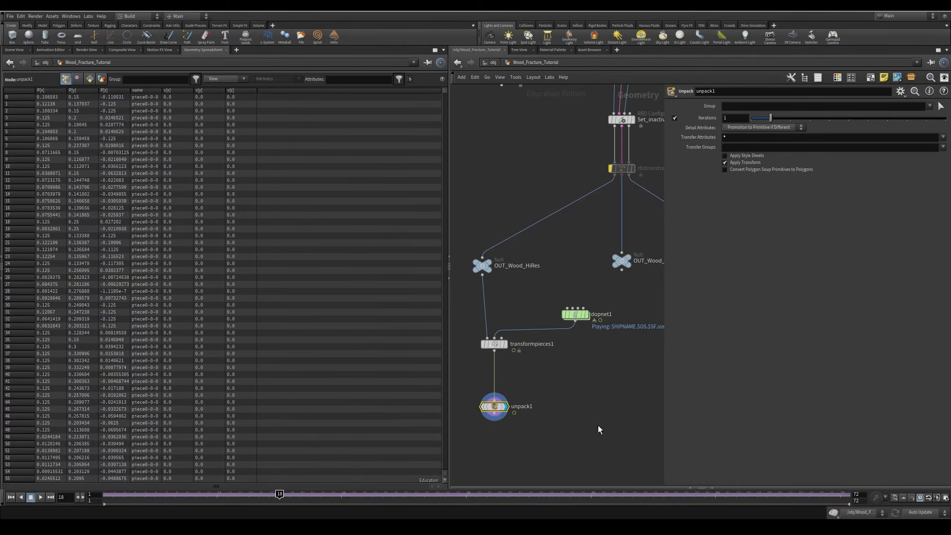
{"action": "left_click", "coordinate": [10, 51]}
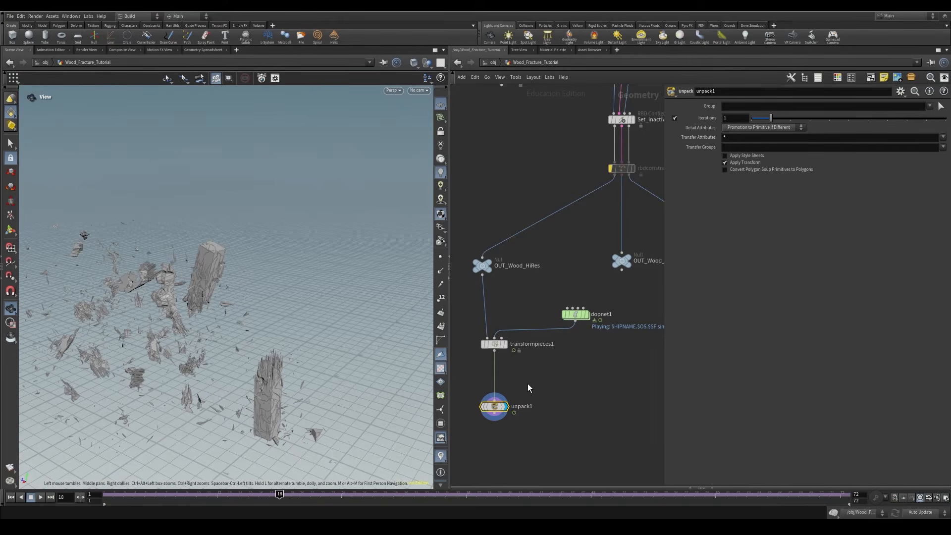
Step: Return the timeline to frame 1 and display the box1 node at the start of the network
{"action": "left_click_drag", "start_coordinate": [496, 411], "coordinate": [495, 402]}
{"action": "left_click_drag", "start_coordinate": [158, 496], "coordinate": [60, 493]}
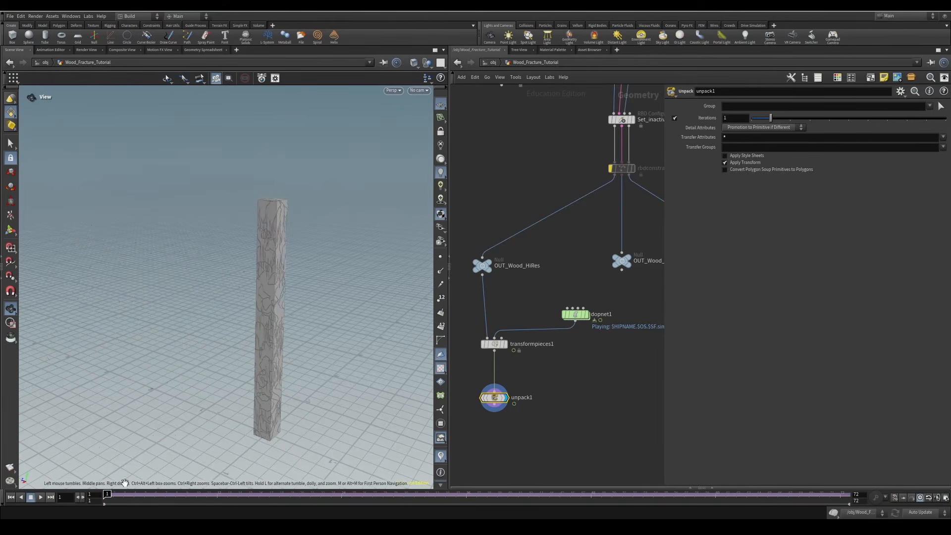
{"action": "middle_click_drag", "start_coordinate": [561, 373], "coordinate": [561, 377]}
{"action": "middle_click_drag", "start_coordinate": [519, 319], "coordinate": [615, 355]}
{"action": "middle_click_drag", "start_coordinate": [579, 111], "coordinate": [498, 283]}
{"action": "middle_click_drag", "start_coordinate": [611, 194], "coordinate": [582, 335]}
{"action": "mouse_move", "coordinate": [598, 133]}
{"action": "middle_mouse_down"}
{"action": "mouse_move", "coordinate": [598, 234]}
{"action": "mouse_move", "coordinate": [598, 195]}
{"action": "middle_mouse_up"}
{"action": "left_click_drag", "start_coordinate": [566, 263], "coordinate": [568, 205]}
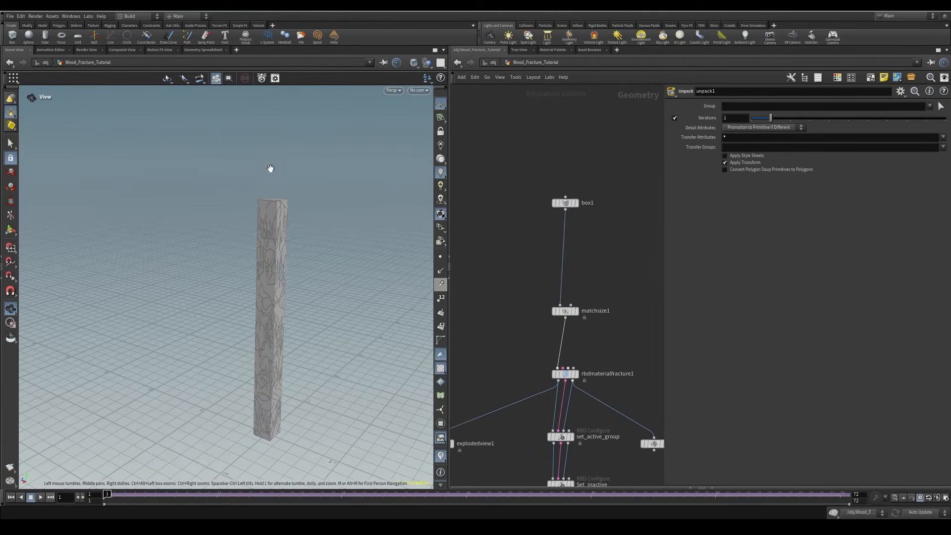
{"action": "middle_click_drag", "start_coordinate": [618, 225], "coordinate": [615, 241]}
{"action": "left_click", "coordinate": [578, 219]}
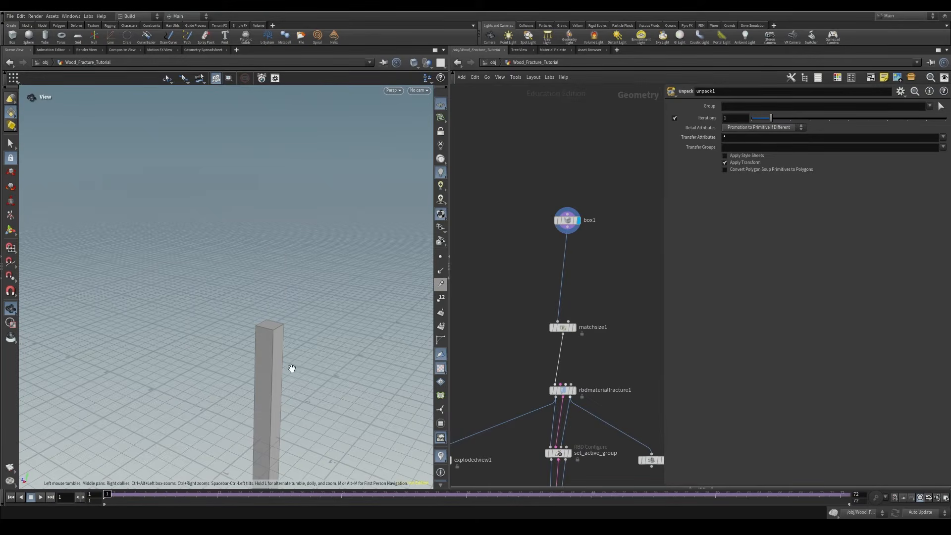
Step: Insert a UV Unwrap node between box1 and matchsize1 and display its result on the beam
{"action": "left_click", "coordinate": [567, 220]}
{"action": "key", "text": "Tab"}
{"action": "type", "text": "uv un"}
{"action": "left_click", "coordinate": [613, 258]}
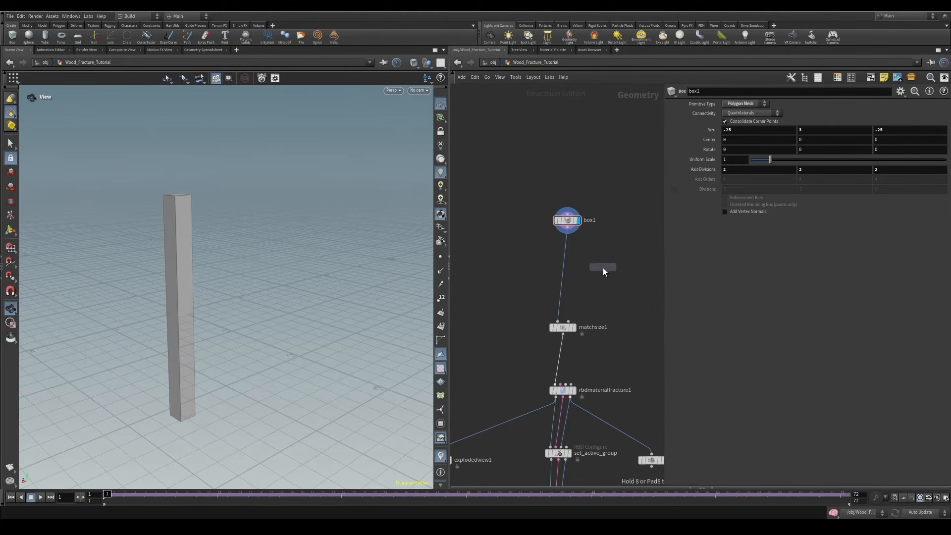
{"action": "left_click", "coordinate": [569, 270]}
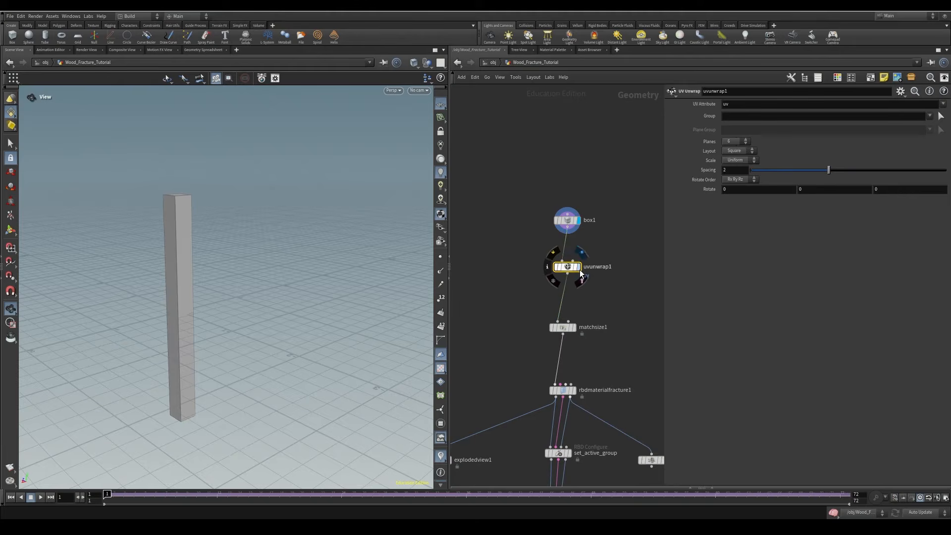
{"action": "left_click", "coordinate": [578, 268]}
{"action": "mouse_move", "coordinate": [198, 243]}
{"action": "left_mouse_down"}
{"action": "mouse_move", "coordinate": [208, 282]}
{"action": "mouse_move", "coordinate": [191, 264]}
{"action": "mouse_move", "coordinate": [183, 336]}
{"action": "mouse_move", "coordinate": [193, 270]}
{"action": "mouse_move", "coordinate": [186, 210]}
{"action": "mouse_move", "coordinate": [193, 247]}
{"action": "left_mouse_up"}
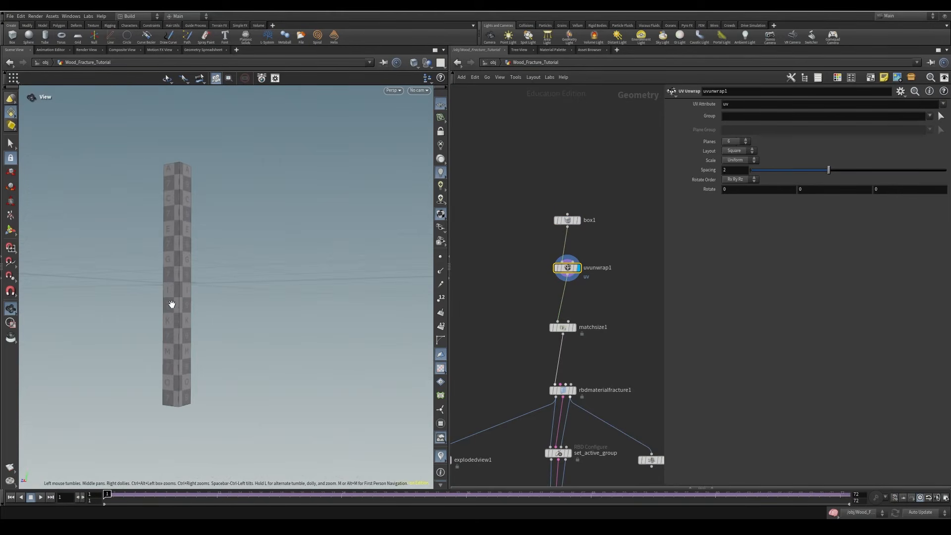
{"action": "middle_click_drag", "start_coordinate": [607, 310], "coordinate": [619, 319]}
{"action": "left_click_drag", "start_coordinate": [580, 278], "coordinate": [580, 287]}
Step: Display the unpack1 node and split the scene view into two side-by-side viewports
{"action": "middle_click_drag", "start_coordinate": [620, 341], "coordinate": [629, 119]}
{"action": "mouse_move", "coordinate": [548, 320]}
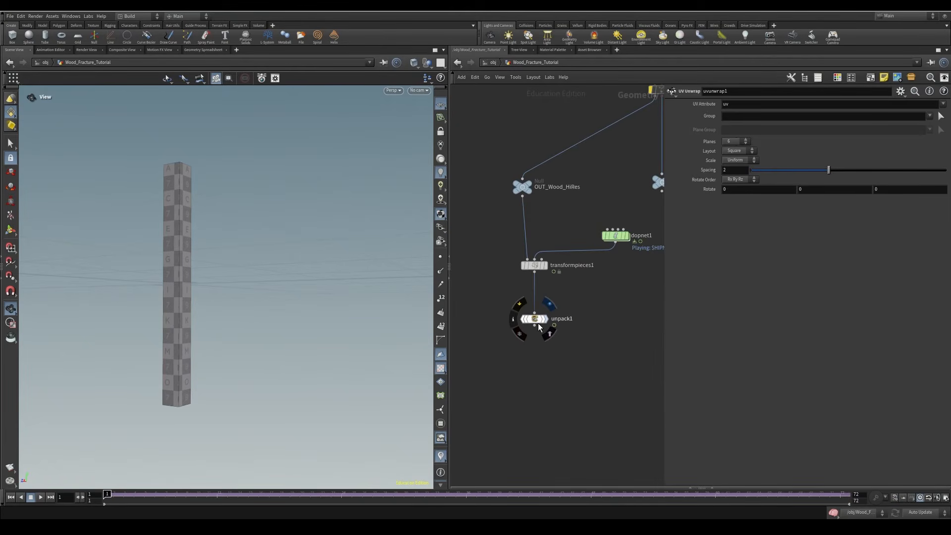
{"action": "middle_click_drag", "start_coordinate": [187, 193], "coordinate": [190, 297]}
{"action": "left_click_drag", "start_coordinate": [190, 298], "coordinate": [185, 384]}
{"action": "middle_click_drag", "start_coordinate": [185, 384], "coordinate": [253, 284]}
{"action": "right_click_drag", "start_coordinate": [252, 285], "coordinate": [349, 162]}
{"action": "left_click", "coordinate": [440, 63]}
{"action": "left_click", "coordinate": [498, 96]}
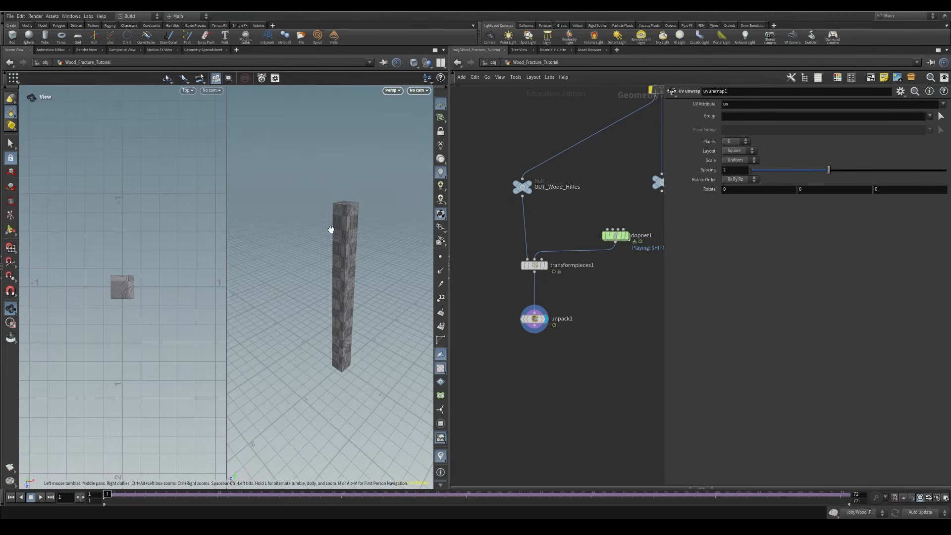
Step: Change the Top viewport to the UV view and frame the fractured beam's UV layout
{"action": "left_click", "coordinate": [198, 92]}
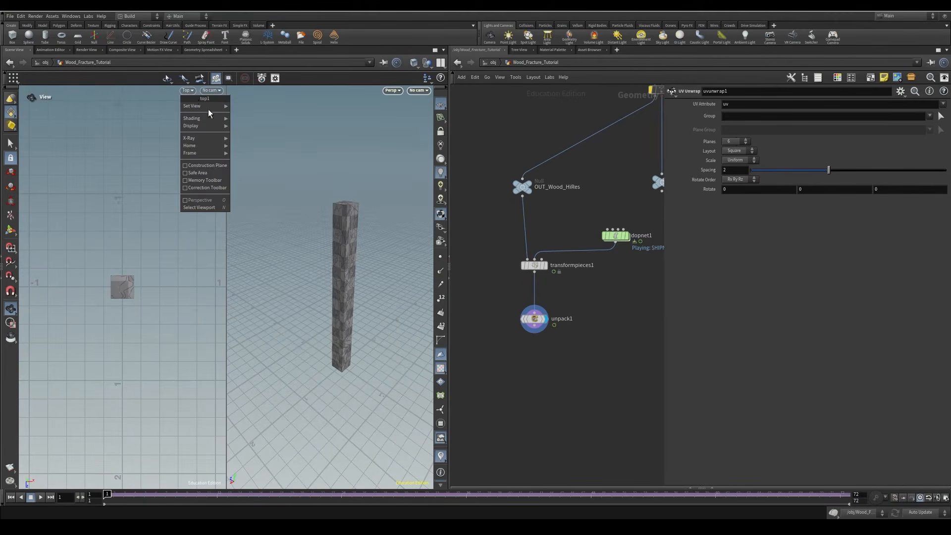
{"action": "mouse_move", "coordinate": [211, 106]}
{"action": "left_click", "coordinate": [262, 136]}
{"action": "scroll", "coordinate": [59, 201], "scroll_direction": "up", "scroll_amount": 8}
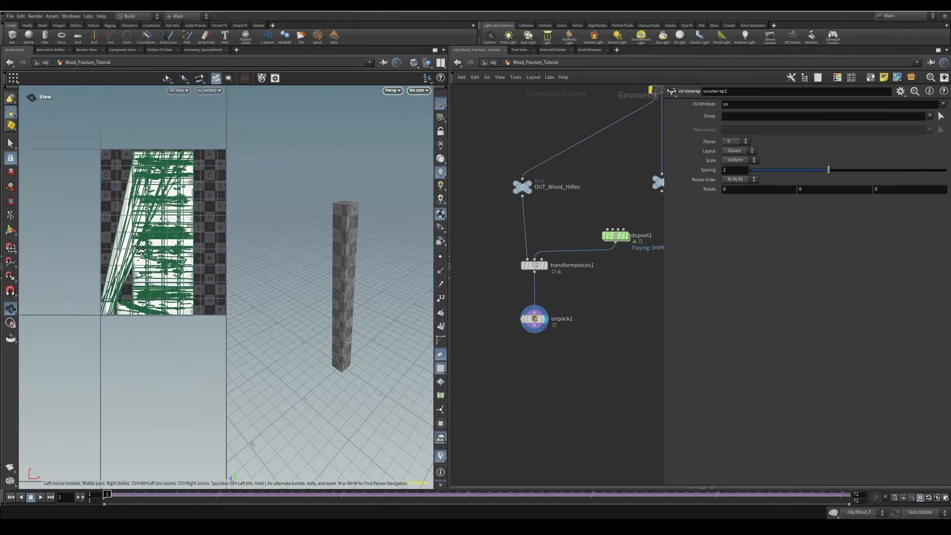
{"action": "scroll", "coordinate": [59, 202], "scroll_direction": "down", "scroll_amount": 7}
{"action": "middle_click_drag", "start_coordinate": [59, 202], "coordinate": [156, 221]}
{"action": "middle_click_drag", "start_coordinate": [184, 275], "coordinate": [142, 266]}
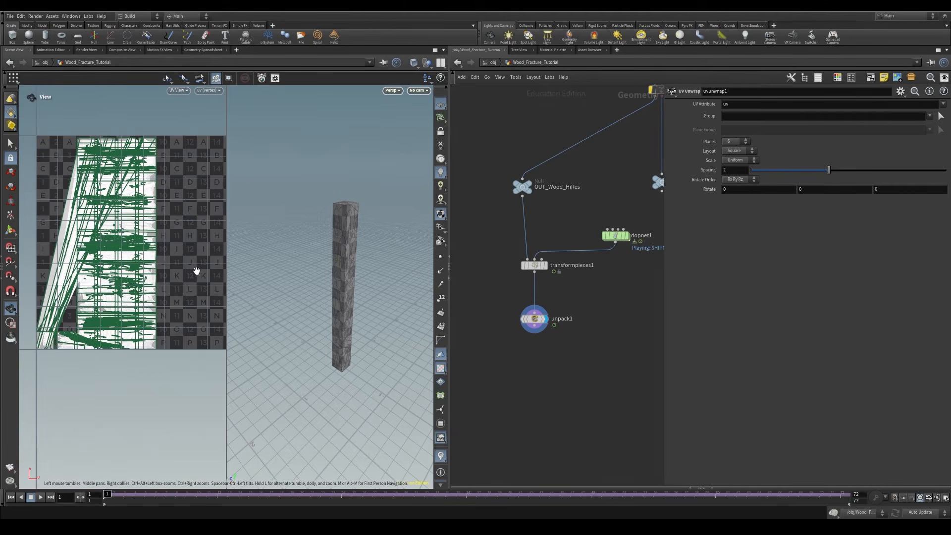
Step: Play the simulation and examine how the UV grid texture maps onto the broken wood pieces
{"action": "left_click_drag", "start_coordinate": [350, 260], "coordinate": [333, 261]}
{"action": "right_click_drag", "start_coordinate": [333, 261], "coordinate": [346, 215]}
{"action": "left_click_drag", "start_coordinate": [346, 215], "coordinate": [340, 300]}
{"action": "left_click", "coordinate": [275, 78]}
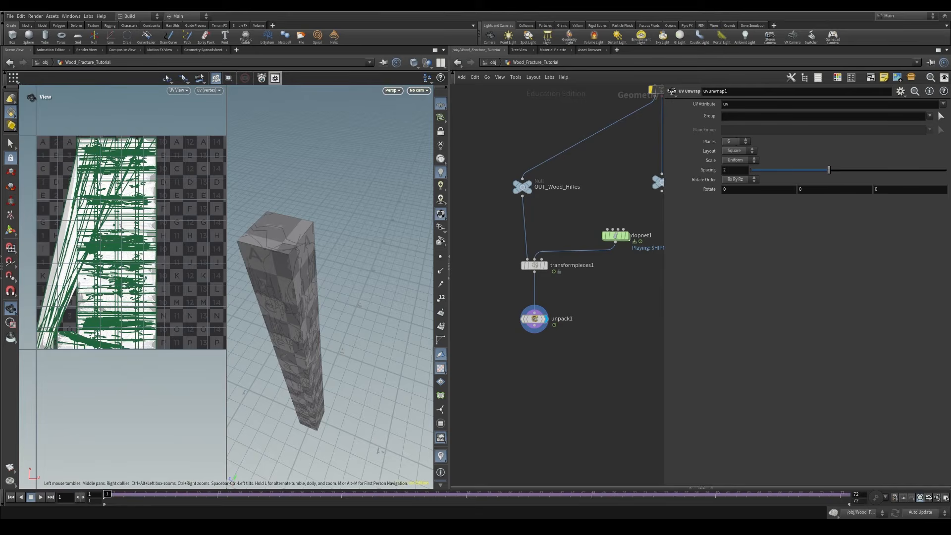
{"action": "left_click", "coordinate": [40, 497]}
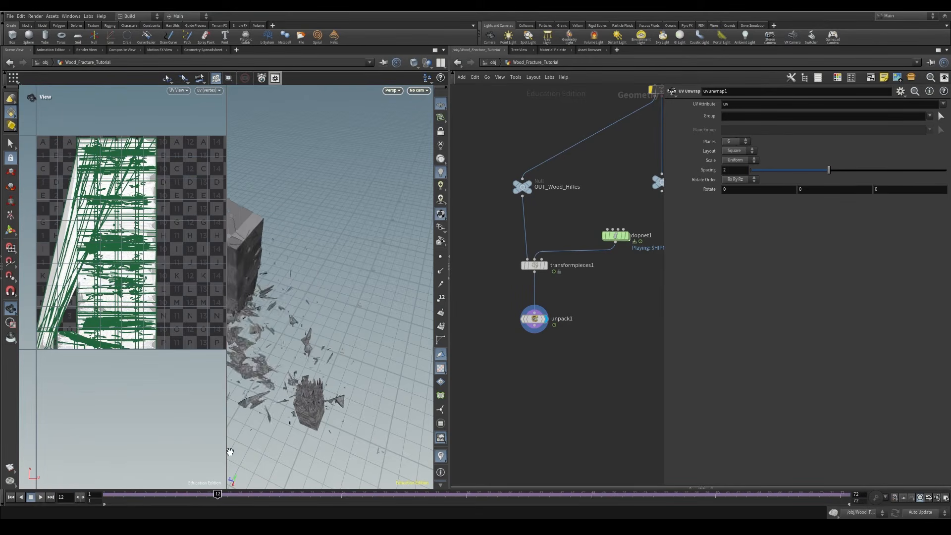
{"action": "left_click_drag", "start_coordinate": [367, 418], "coordinate": [296, 331]}
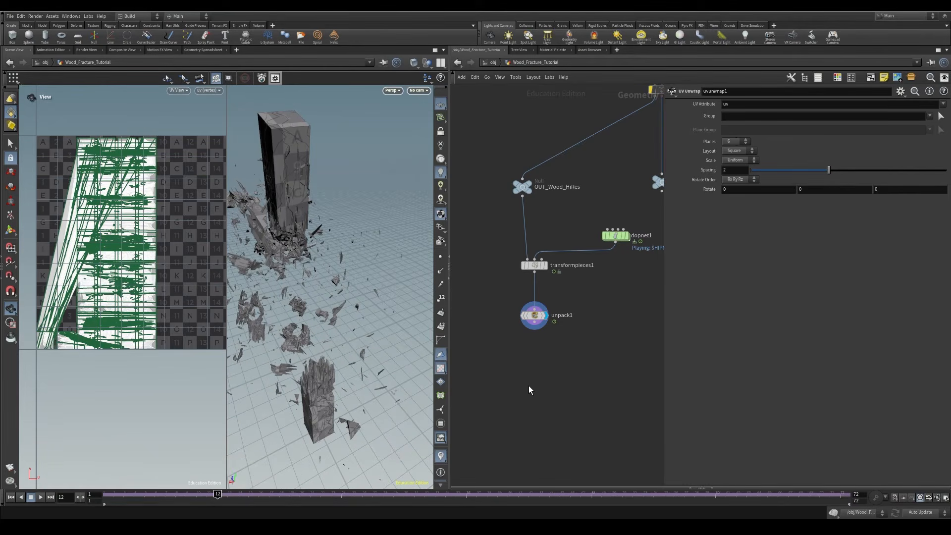
Step: Inspect unpack1's primitive attributes and fracture groups in the geometry spreadsheet
{"action": "scroll", "coordinate": [536, 315], "scroll_direction": "up", "scroll_amount": 4}
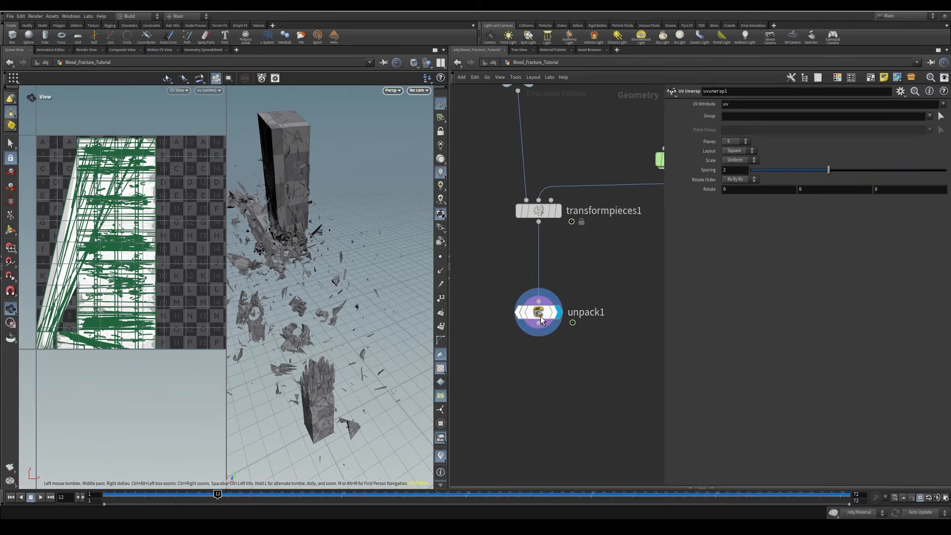
{"action": "left_click", "coordinate": [539, 318]}
{"action": "left_click", "coordinate": [203, 50]}
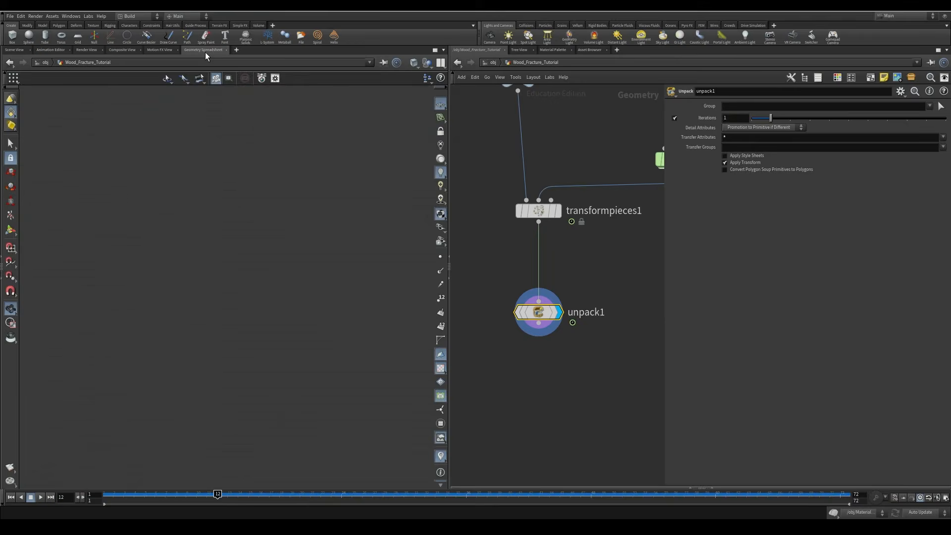
{"action": "left_click", "coordinate": [90, 79]}
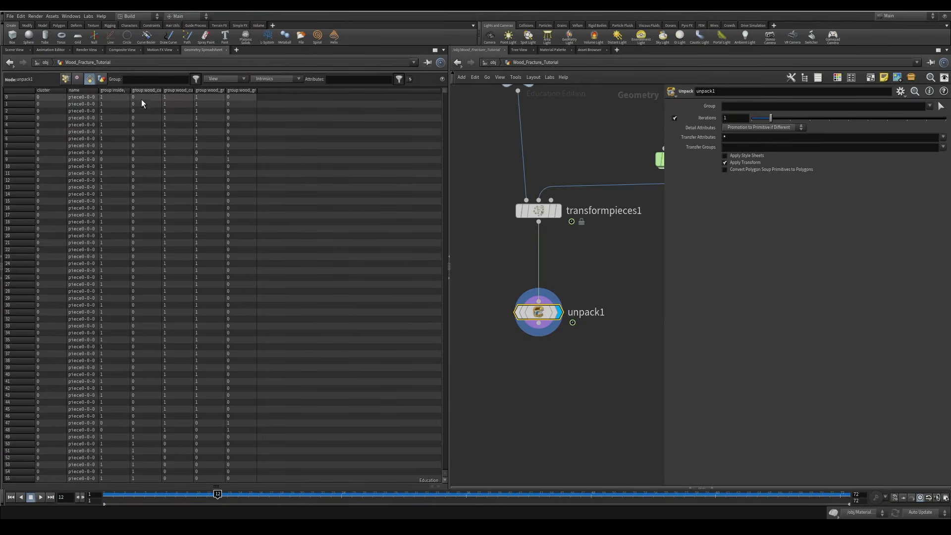
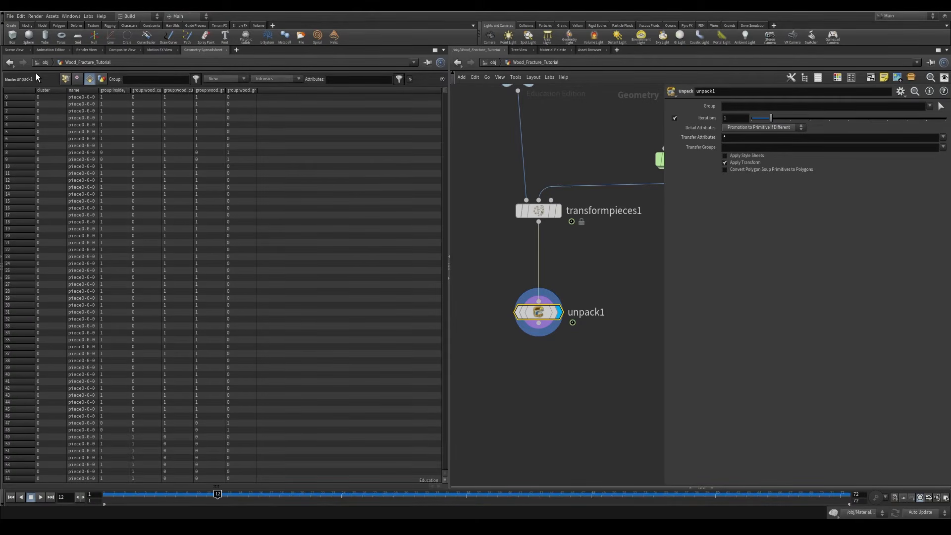
Step: Add a UV Layout node fed by unpack1 in the network and save the scene
{"action": "left_click", "coordinate": [14, 50]}
{"action": "key", "text": "Tab"}
{"action": "type", "text": "uv layout"}
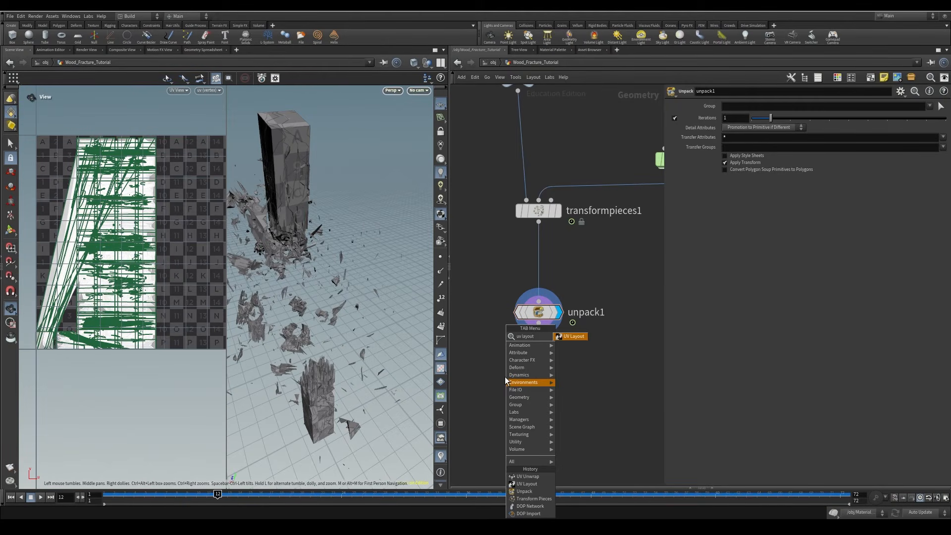
{"action": "left_click", "coordinate": [576, 337]}
{"action": "left_click", "coordinate": [539, 389]}
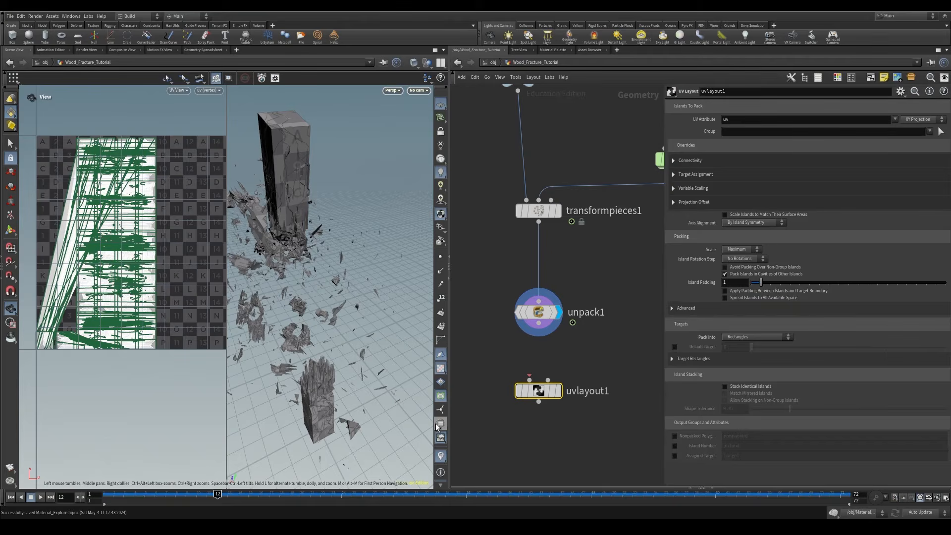
{"action": "key", "text": "ctrl+s"}
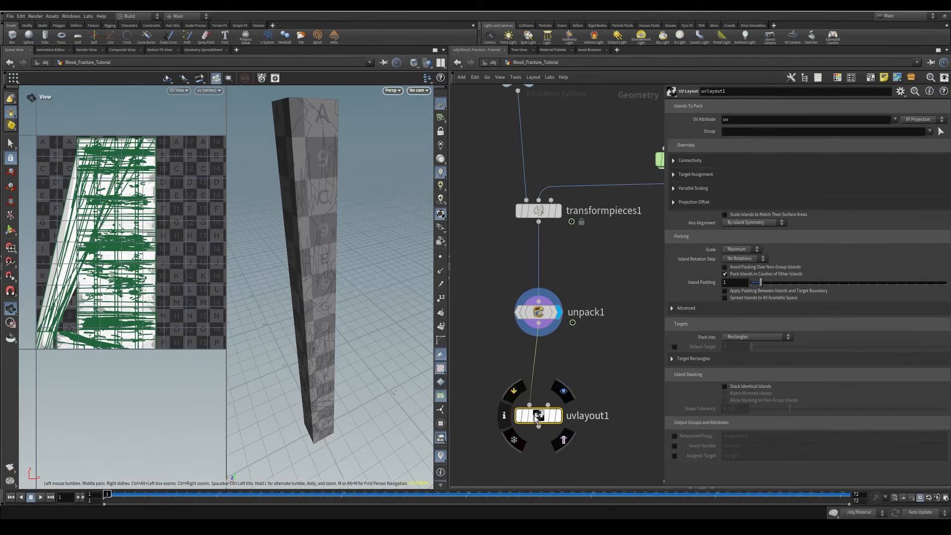
Step: Restrict the UV Layout node to the inside group and display its result
{"action": "left_click", "coordinate": [931, 131]}
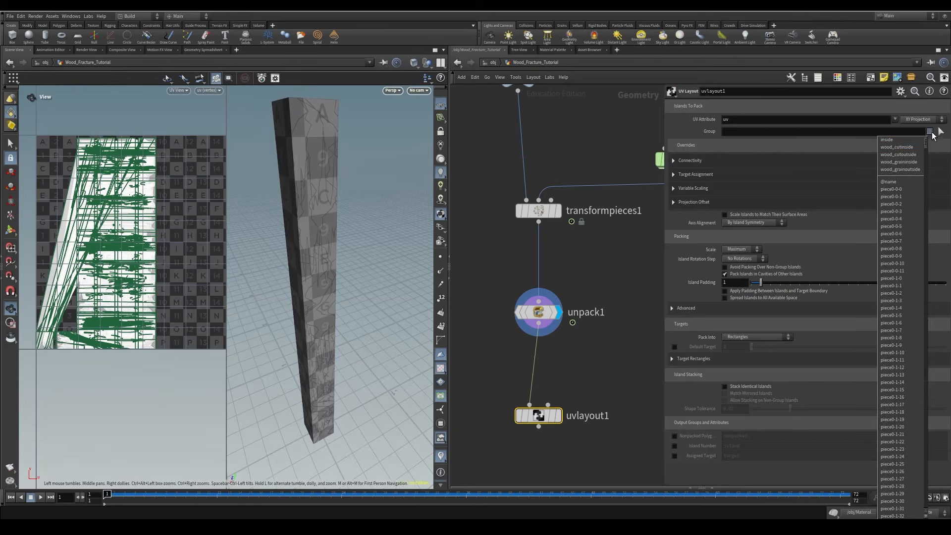
{"action": "left_click", "coordinate": [905, 139]}
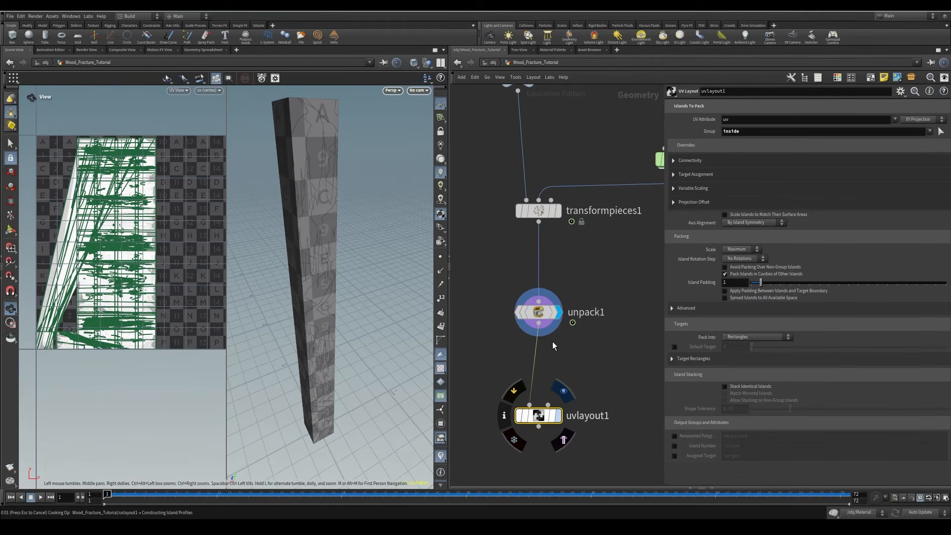
Step: Examine the packed UV islands of the inside faces in the UV view, both close up and as a whole
{"action": "middle_click_drag", "start_coordinate": [143, 232], "coordinate": [130, 286]}
{"action": "scroll", "coordinate": [130, 286], "scroll_direction": "up", "scroll_amount": 5}
{"action": "scroll", "coordinate": [124, 222], "scroll_direction": "down", "scroll_amount": 3}
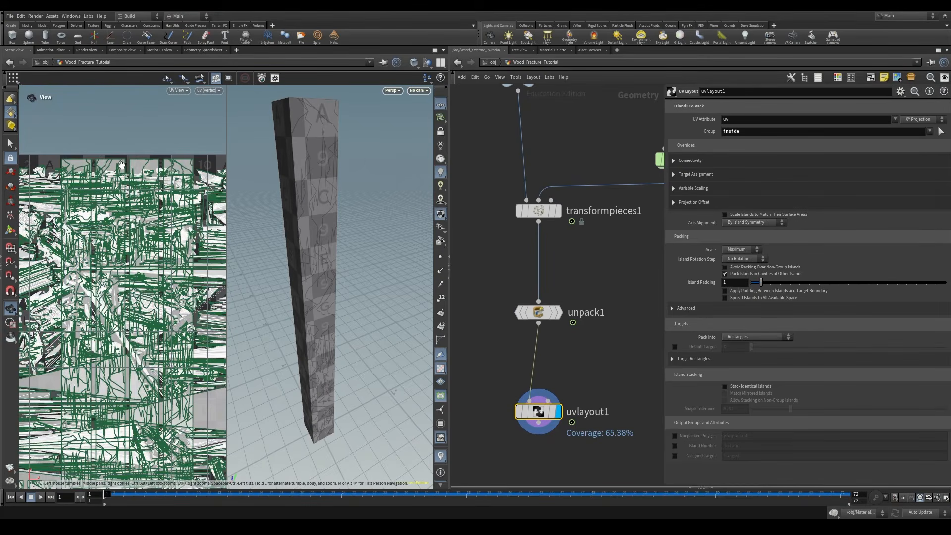
{"action": "middle_click_drag", "start_coordinate": [165, 303], "coordinate": [113, 270]}
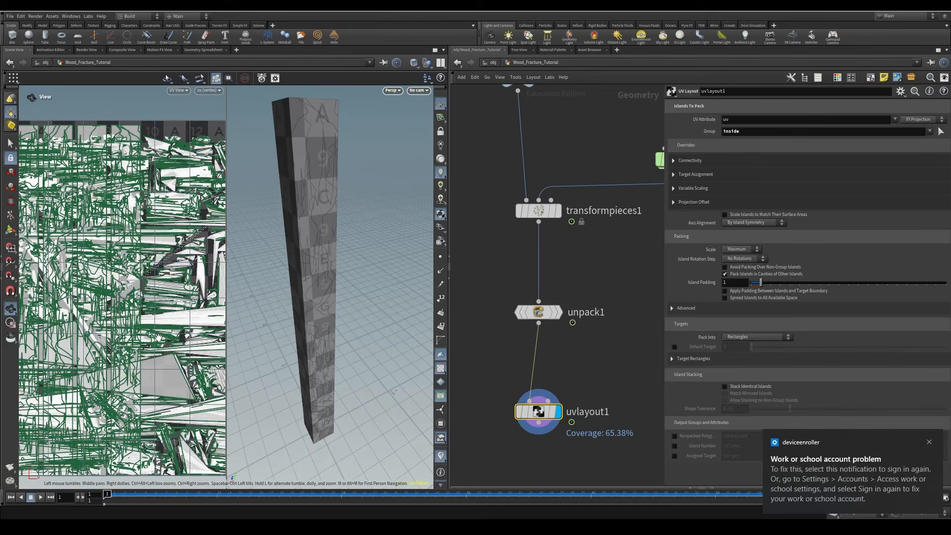
{"action": "right_click_drag", "start_coordinate": [156, 340], "coordinate": [122, 342]}
{"action": "middle_click_drag", "start_coordinate": [193, 295], "coordinate": [163, 344]}
{"action": "right_click_drag", "start_coordinate": [164, 345], "coordinate": [247, 322]}
{"action": "middle_click_drag", "start_coordinate": [208, 243], "coordinate": [168, 288]}
{"action": "scroll", "coordinate": [123, 391], "scroll_direction": "down", "scroll_amount": 5}
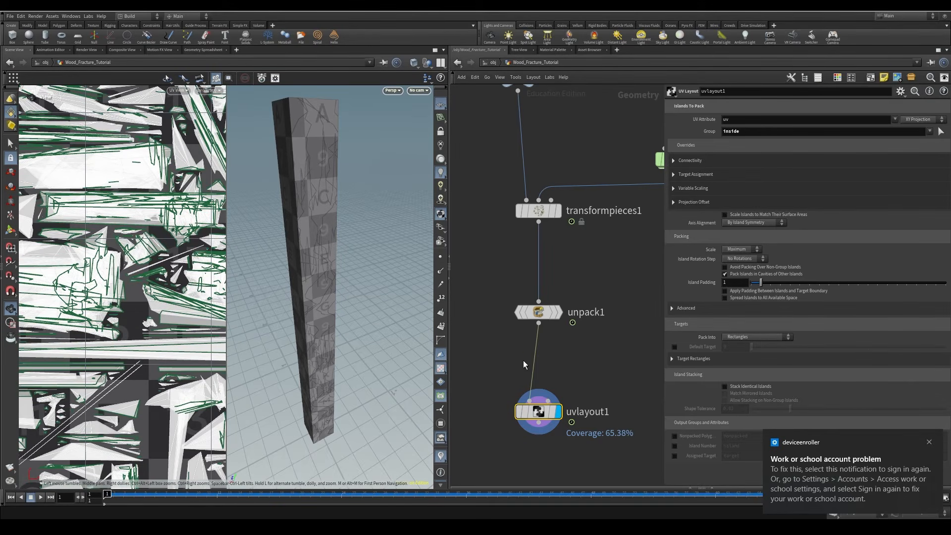
{"action": "mouse_move", "coordinate": [544, 422]}
{"action": "left_mouse_down"}
{"action": "mouse_move", "coordinate": [543, 409]}
{"action": "mouse_move", "coordinate": [544, 422]}
{"action": "left_mouse_up"}
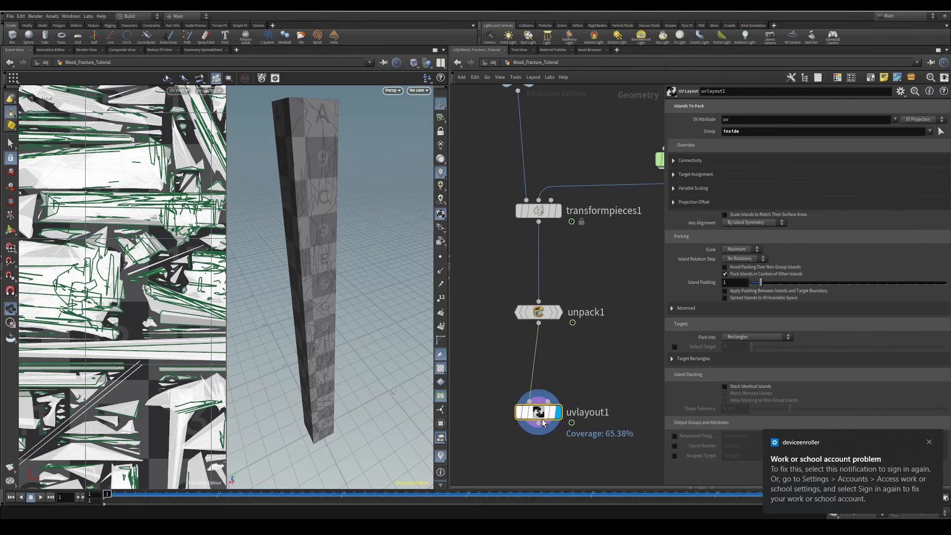
{"action": "middle_click_drag", "start_coordinate": [544, 422], "coordinate": [629, 364]}
{"action": "scroll", "coordinate": [147, 187], "scroll_direction": "down", "scroll_amount": 10}
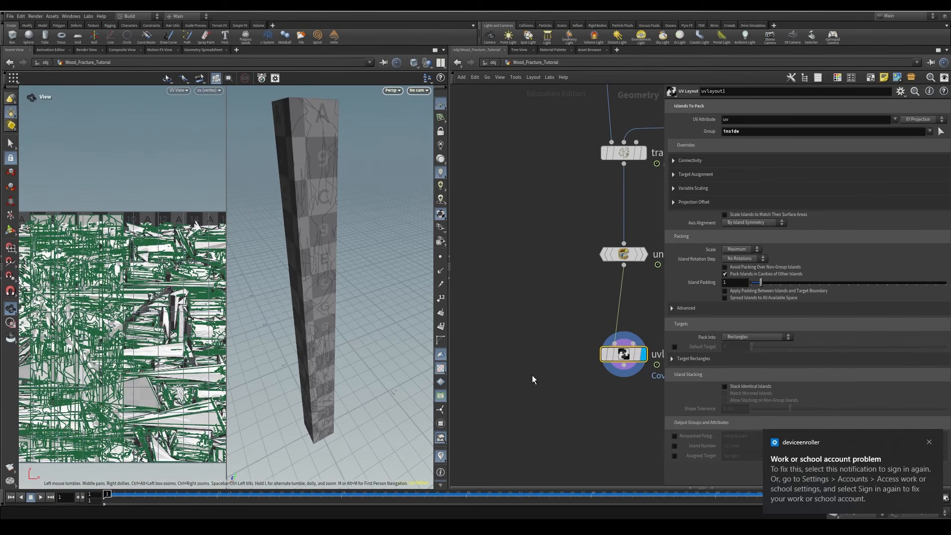
{"action": "middle_click_drag", "start_coordinate": [573, 361], "coordinate": [558, 286]}
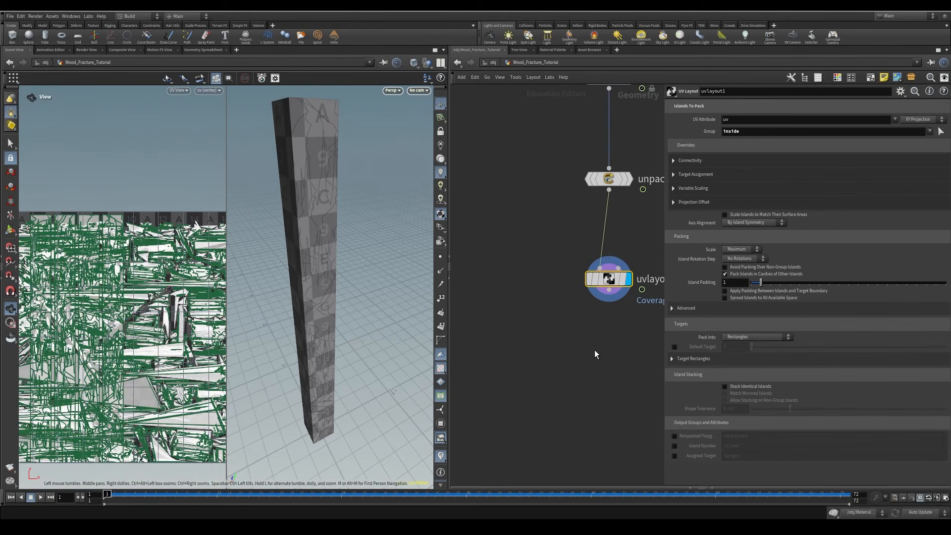
Step: Add a Blast node fed by uvlayout1 and display its result
{"action": "key", "text": "Tab"}
{"action": "type", "text": "bl"}
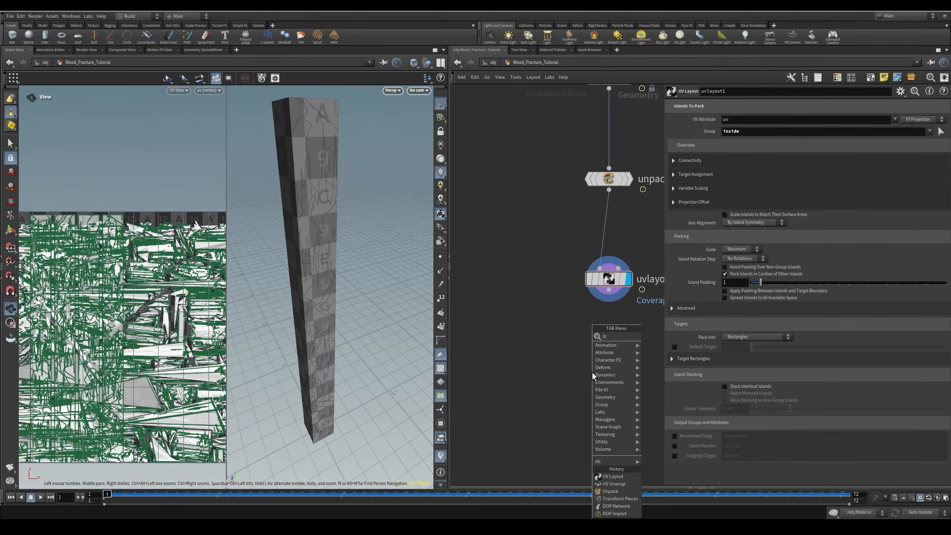
{"action": "key", "text": "Return"}
{"action": "left_click", "coordinate": [592, 372]}
{"action": "left_click_drag", "start_coordinate": [600, 317], "coordinate": [566, 364]}
{"action": "left_click_drag", "start_coordinate": [566, 375], "coordinate": [510, 381]}
{"action": "double_click", "coordinate": [569, 381]}
Step: Set blast1's group to inside and enable Delete Non Selected
{"action": "left_click", "coordinate": [535, 446]}
{"action": "left_click", "coordinate": [929, 106]}
{"action": "left_click", "coordinate": [891, 117]}
{"action": "left_click", "coordinate": [527, 380]}
{"action": "left_click_drag", "start_coordinate": [508, 383], "coordinate": [461, 383]}
{"action": "middle_click_drag", "start_coordinate": [581, 263], "coordinate": [769, 254]}
{"action": "left_click", "coordinate": [748, 131]}
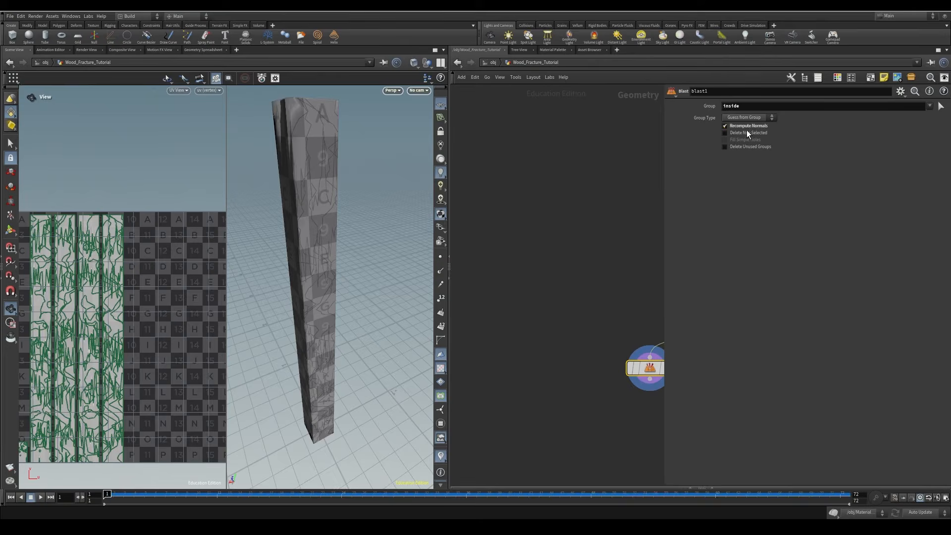
Step: Duplicate blast1 and connect the displayed copy to uvlayout1's output as a second branch
{"action": "left_click_drag", "start_coordinate": [642, 381], "coordinate": [469, 327]}
{"action": "middle_click_drag", "start_coordinate": [633, 438], "coordinate": [529, 427]}
{"action": "left_click_drag", "start_coordinate": [545, 357], "coordinate": [474, 349]}
{"action": "key", "text": "ctrl+c"}
{"action": "key", "text": "ctrl+v"}
{"action": "middle_click_drag", "start_coordinate": [580, 325], "coordinate": [507, 350]}
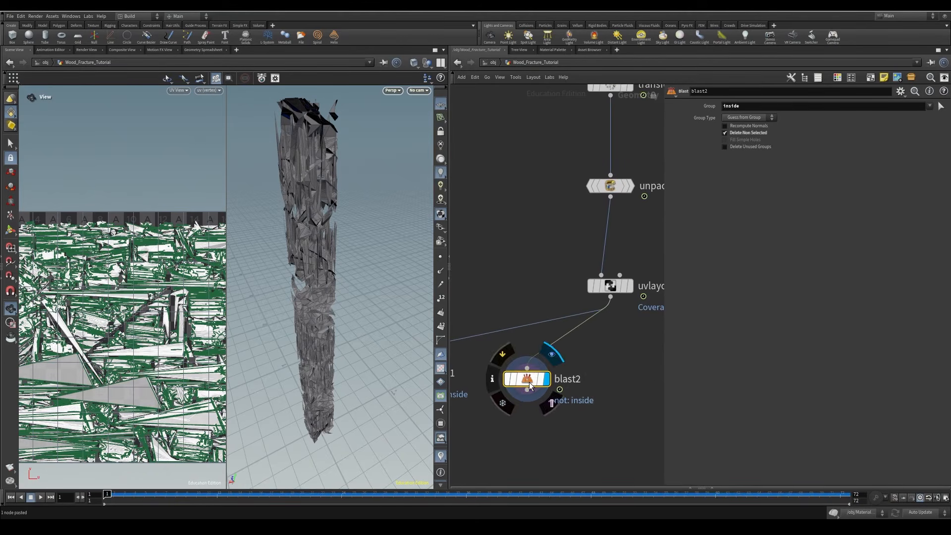
{"action": "left_click_drag", "start_coordinate": [529, 382], "coordinate": [569, 379]}
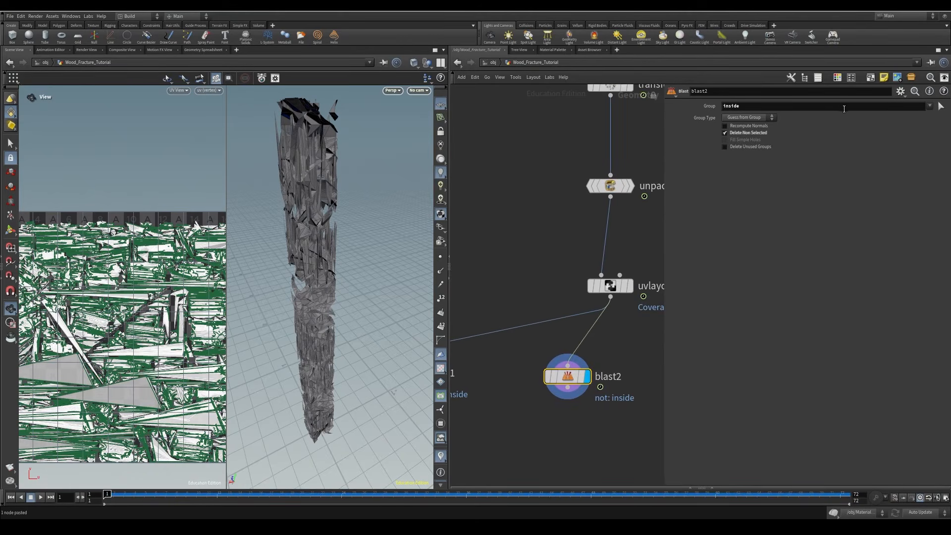
Step: Turn off Delete Non Selected on blast2 so it removes the inside group
{"action": "left_click", "coordinate": [725, 133]}
{"action": "left_click_drag", "start_coordinate": [569, 379], "coordinate": [531, 390]}
{"action": "scroll", "coordinate": [572, 429], "scroll_direction": "down", "scroll_amount": 3}
{"action": "middle_click_drag", "start_coordinate": [501, 429], "coordinate": [611, 409]}
Step: Add a ROP FBX Output node and place it beneath blast1 as its output
{"action": "left_click", "coordinate": [559, 429]}
{"action": "key", "text": "Tab"}
{"action": "type", "text": "rop"}
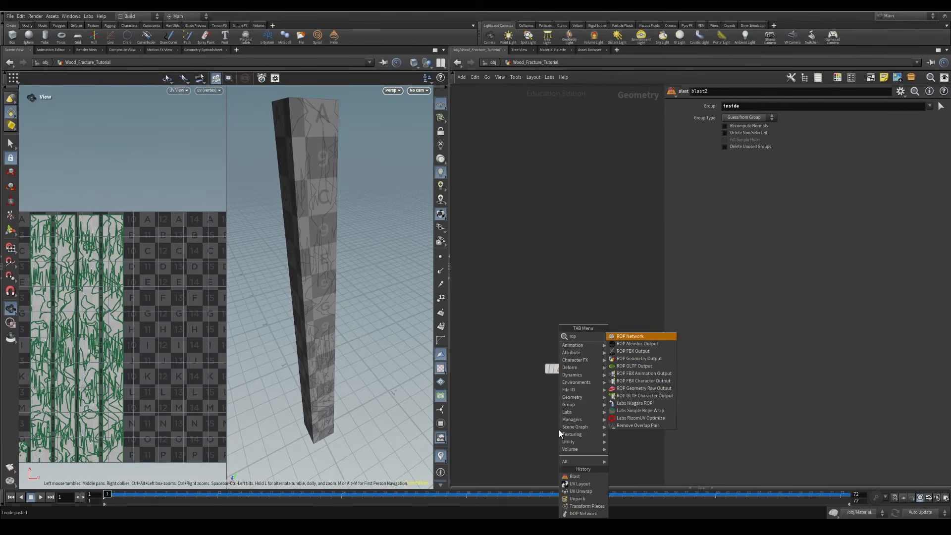
{"action": "left_click", "coordinate": [638, 351]}
{"action": "left_click", "coordinate": [560, 406]}
{"action": "left_click_drag", "start_coordinate": [561, 378], "coordinate": [557, 432]}
Step: Set rop_fbx1's output file to $HIP/geo/wood_tutorial_inside.fbx
{"action": "left_click", "coordinate": [733, 144]}
{"action": "key", "text": "ctrl+v"}
{"action": "left_click_drag", "start_coordinate": [744, 144], "coordinate": [855, 140]}
{"action": "left_click", "coordinate": [817, 145]}
{"action": "left_click", "coordinate": [844, 144]}
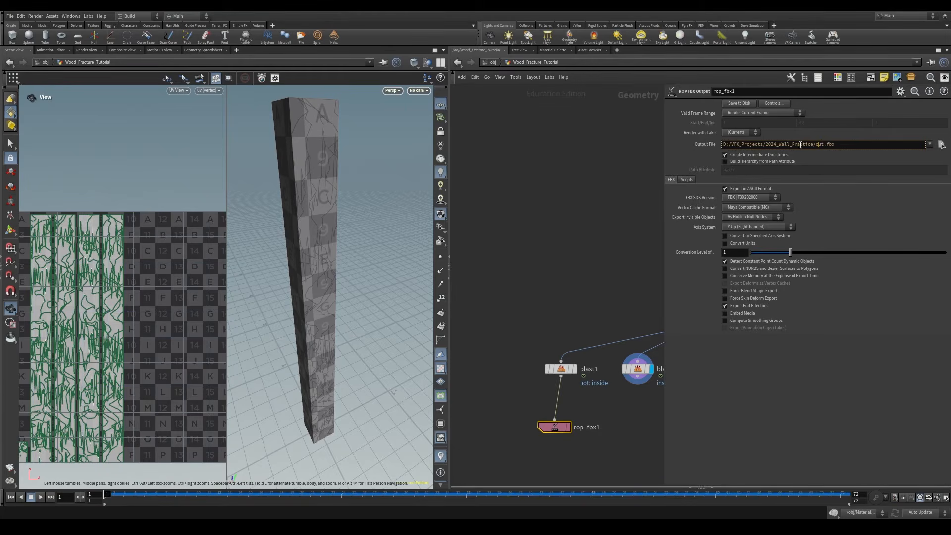
{"action": "left_click", "coordinate": [704, 145]}
{"action": "double_click", "coordinate": [744, 144]}
{"action": "type", "text": "geo"}
{"action": "key", "text": "Return"}
{"action": "left_click", "coordinate": [748, 144]}
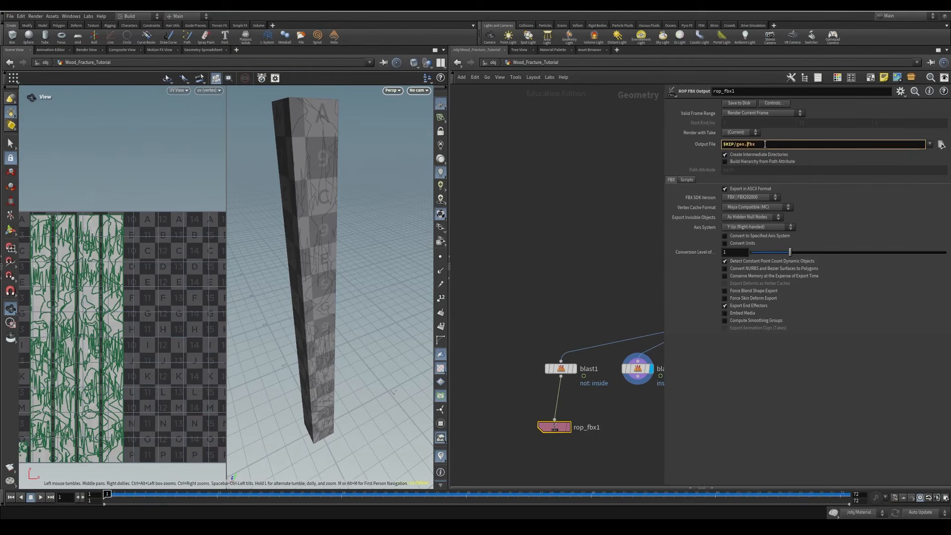
{"action": "type", "text": "/wood_tutorial_inside"}
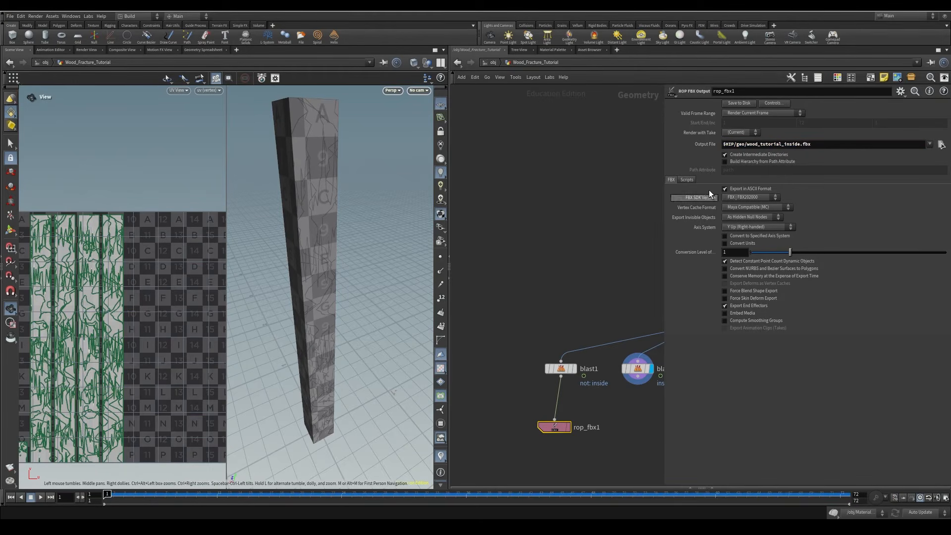
Step: Check the expanded output path of rop_fbx1 and save the inside faces' FBX to disk
{"action": "left_click", "coordinate": [703, 144]}
{"action": "left_click_drag", "start_coordinate": [578, 419], "coordinate": [584, 419]}
{"action": "left_click", "coordinate": [739, 103]}
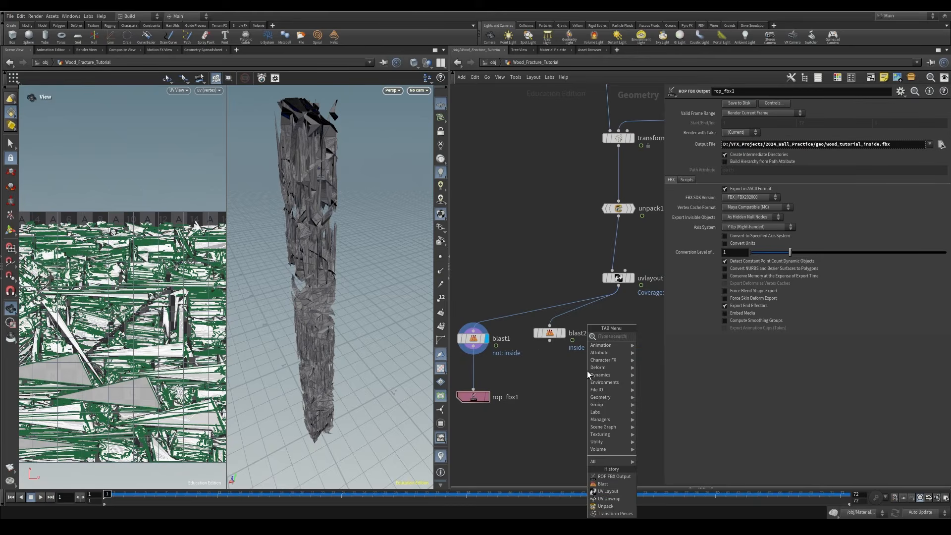
Step: Add a second ROP FBX Output node beneath blast2, fed by its output
{"action": "type", "text": "rop"}
{"action": "left_click", "coordinate": [661, 358]}
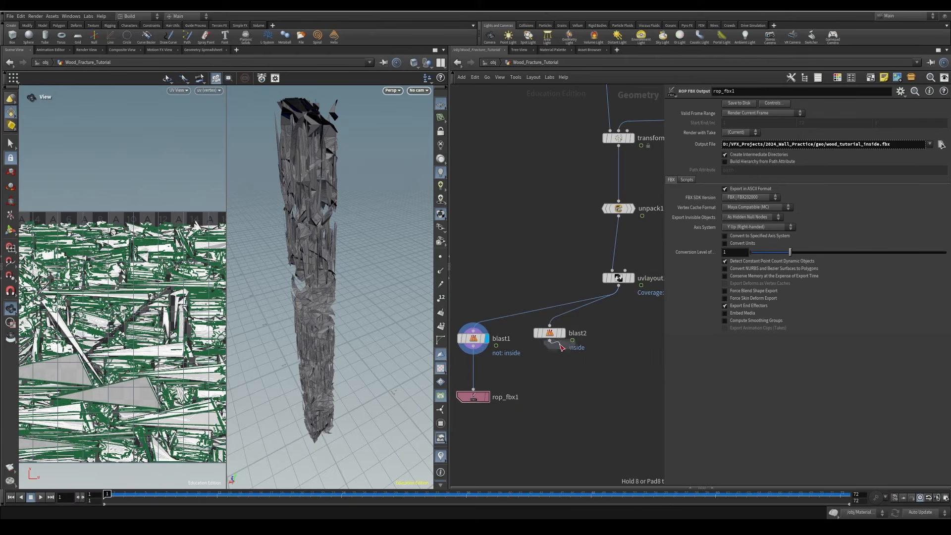
{"action": "left_click", "coordinate": [549, 394]}
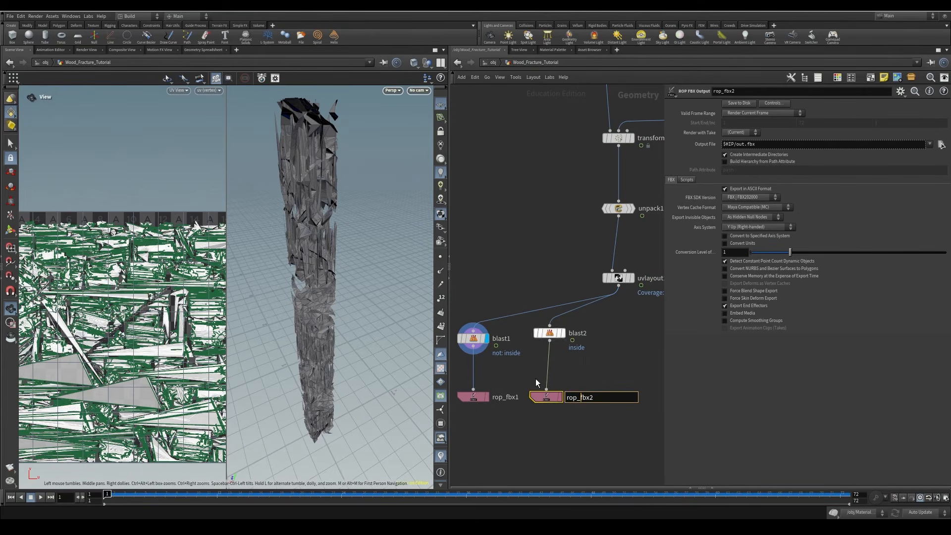
Step: Copy the output file path from rop_fbx1 into rop_fbx2
{"action": "left_click", "coordinate": [473, 396]}
{"action": "left_click", "coordinate": [806, 144]}
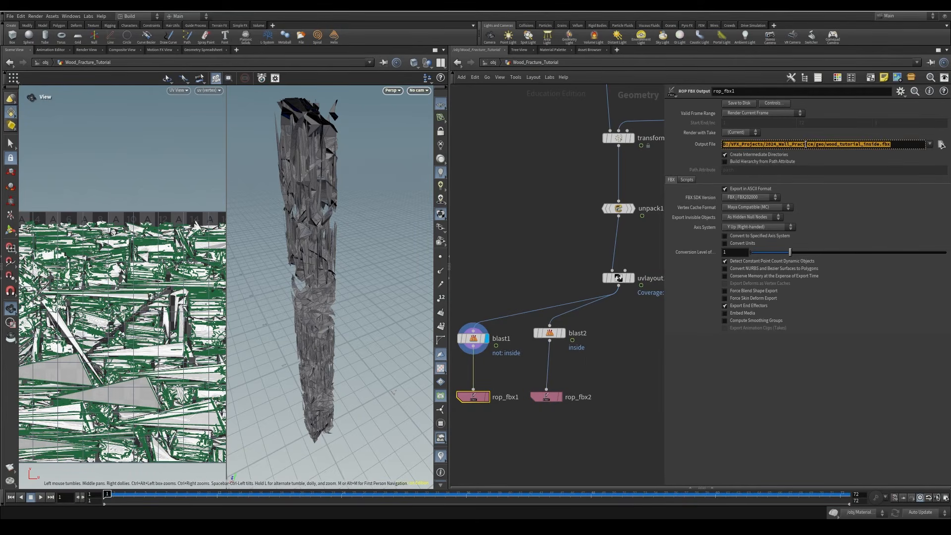
{"action": "left_click", "coordinate": [691, 147]}
{"action": "left_click", "coordinate": [788, 147]}
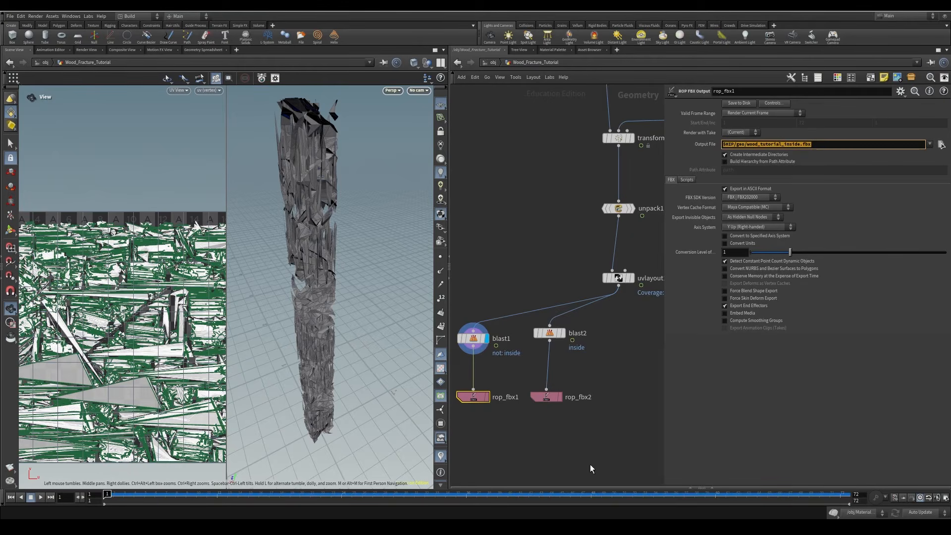
{"action": "left_click", "coordinate": [546, 396]}
{"action": "left_click", "coordinate": [798, 144]}
{"action": "key", "text": "ctrl+v"}
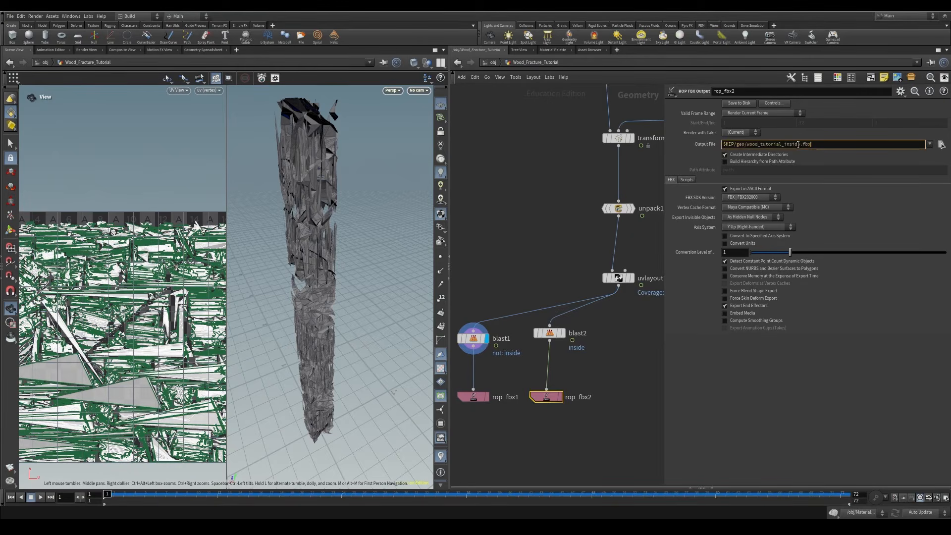
Step: Change rop_fbx2's output file to $HIP/geo/wood_tutorial_outside.fbx
{"action": "key", "text": "BackSpace"}
{"action": "key", "text": "BackSpace"}
{"action": "key", "text": "BackSpace"}
{"action": "key", "text": "BackSpace"}
{"action": "key", "text": "BackSpace"}
{"action": "key", "text": "BackSpace"}
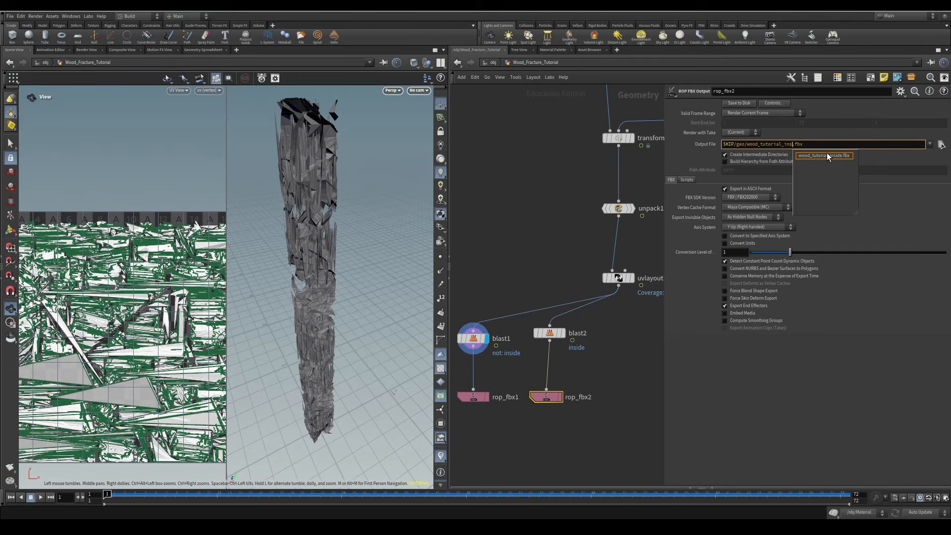
{"action": "type", "text": "outside"}
{"action": "key", "text": "Return"}
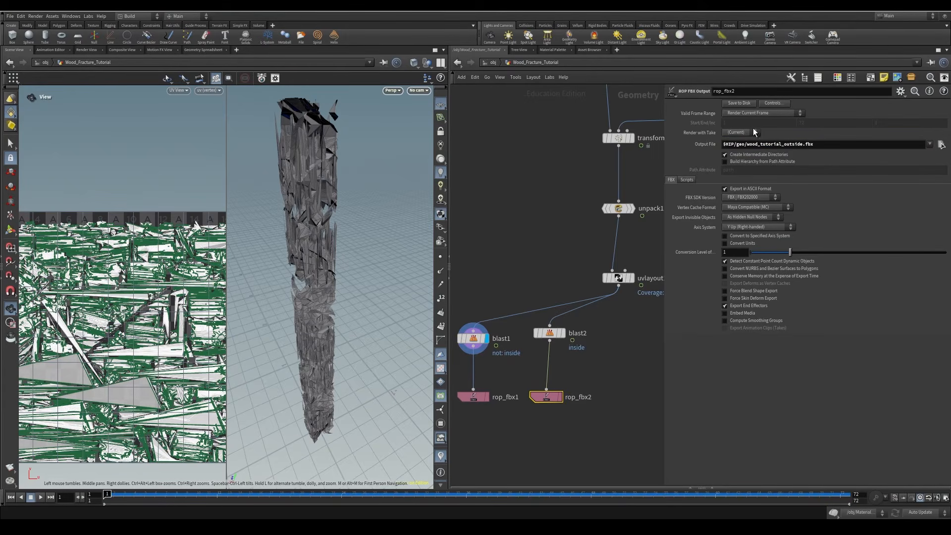
Step: Display blast2's result and straighten its position above rop_fbx2
{"action": "left_click_drag", "start_coordinate": [548, 398], "coordinate": [550, 397]}
{"action": "left_click", "coordinate": [563, 334]}
{"action": "left_click_drag", "start_coordinate": [550, 336], "coordinate": [550, 342]}
{"action": "middle_click_drag", "start_coordinate": [597, 445], "coordinate": [596, 429]}
{"action": "left_click", "coordinate": [619, 364]}
{"action": "left_click_drag", "start_coordinate": [546, 383], "coordinate": [546, 391]}
Step: Move the two FBX output nodes aside and line up blast1 and blast2 beneath uvlayout1
{"action": "middle_click_drag", "start_coordinate": [537, 448], "coordinate": [593, 411]}
{"action": "left_click_drag", "start_coordinate": [648, 406], "coordinate": [471, 329]}
{"action": "left_click_drag", "start_coordinate": [530, 345], "coordinate": [473, 359]}
{"action": "middle_click_drag", "start_coordinate": [642, 339], "coordinate": [578, 352]}
{"action": "middle_click_drag", "start_coordinate": [492, 239], "coordinate": [567, 263]}
{"action": "left_click_drag", "start_coordinate": [516, 259], "coordinate": [645, 340]}
{"action": "middle_click_drag", "start_coordinate": [639, 385], "coordinate": [562, 365]}
{"action": "left_click_drag", "start_coordinate": [565, 327], "coordinate": [608, 313]}
{"action": "left_click", "coordinate": [608, 312]}
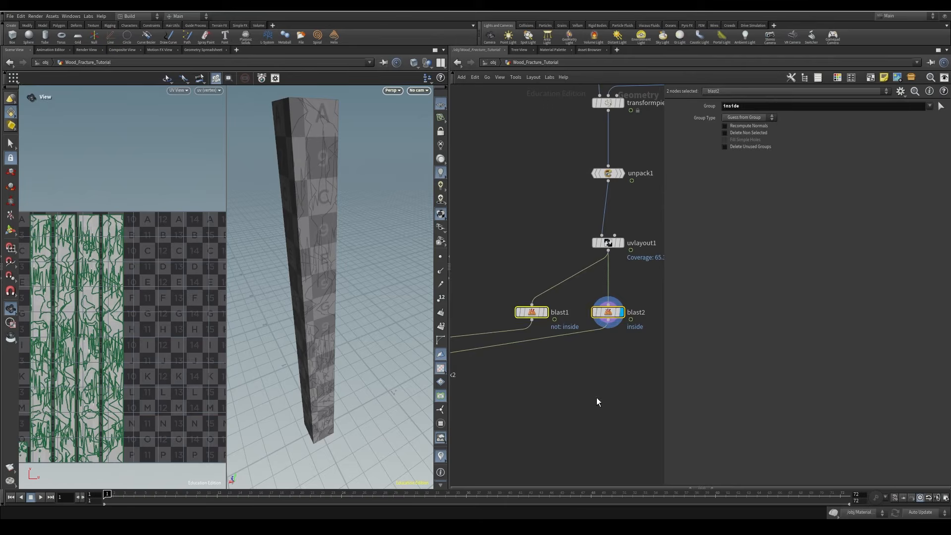
Step: Add a Group node after blast2 with the group name outside, and merge its output with blast1
{"action": "key", "text": "Tab"}
{"action": "type", "text": "gru"}
{"action": "key", "text": "Return"}
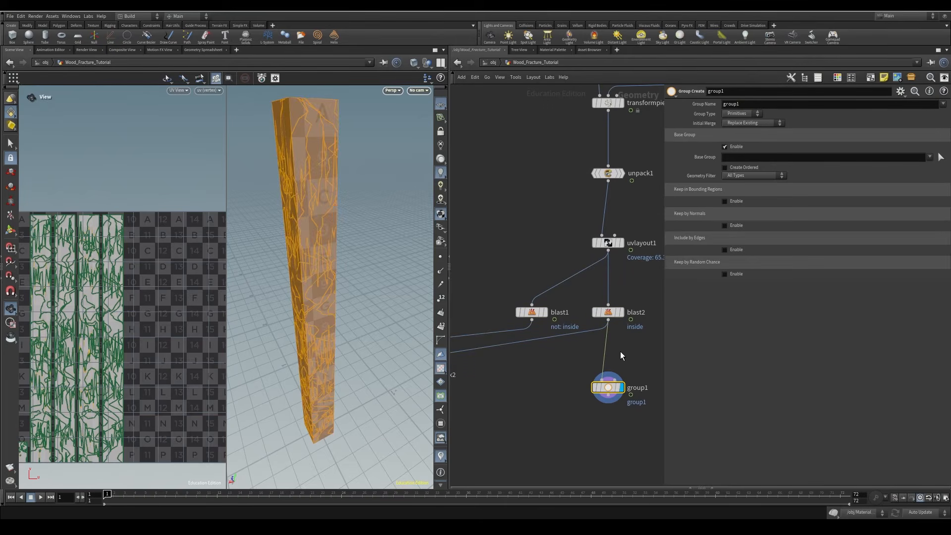
{"action": "double_click", "coordinate": [748, 104]}
{"action": "type", "text": "outside"}
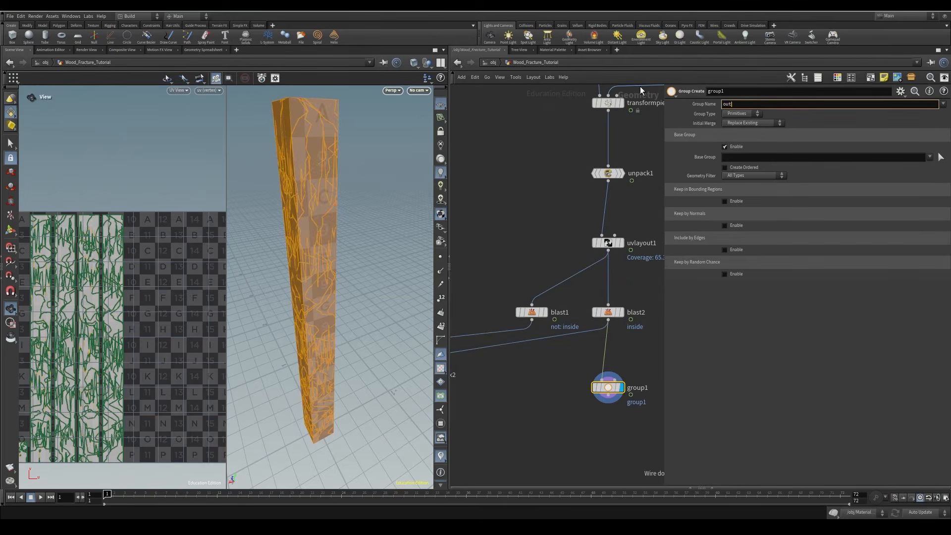
{"action": "key", "text": "Return"}
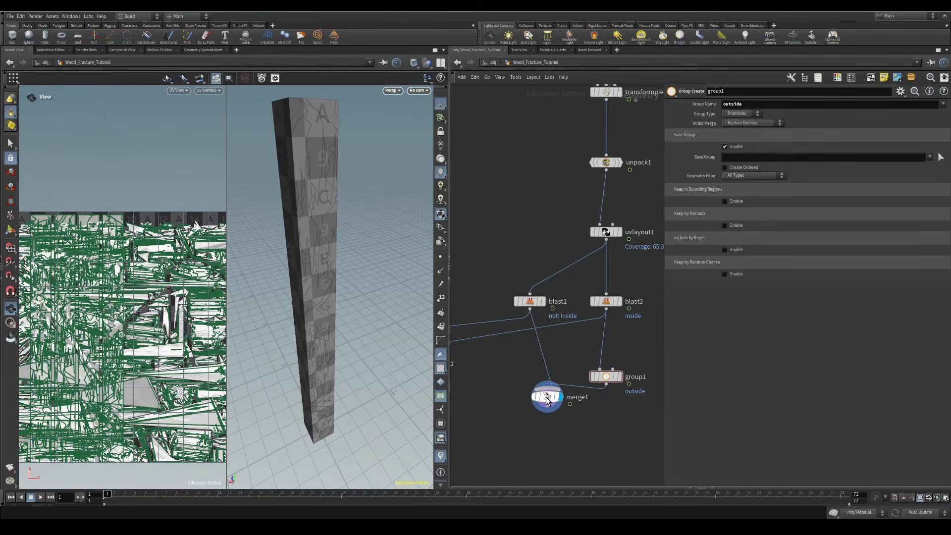
Step: Position merge1 below group1 and add a Null named Out_Wood_Fractured after it
{"action": "left_click", "coordinate": [575, 425]}
{"action": "left_click_drag", "start_coordinate": [568, 424], "coordinate": [596, 446]}
{"action": "middle_click_drag", "start_coordinate": [625, 471], "coordinate": [619, 436]}
{"action": "key", "text": "Tab"}
{"action": "type", "text": "null"}
{"action": "key", "text": "Return"}
{"action": "key", "text": "Return"}
{"action": "type", "text": "OUt"}
{"action": "key", "text": "BackSpace"}
{"action": "key", "text": "BackSpace"}
{"action": "type", "text": "ut_Wood_Fractured"}
{"action": "key", "text": "Return"}
Step: Insert a File Cache node between merge1 and Out_Wood_Fractured and align it with them
{"action": "key", "text": "Tab"}
{"action": "type", "text": "f"}
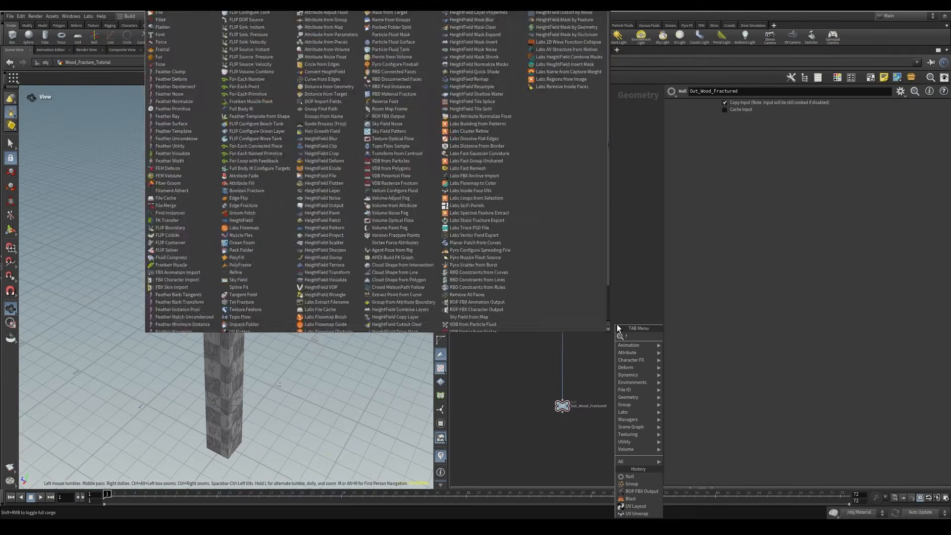
{"action": "type", "text": "ile"}
{"action": "left_click", "coordinate": [695, 344]}
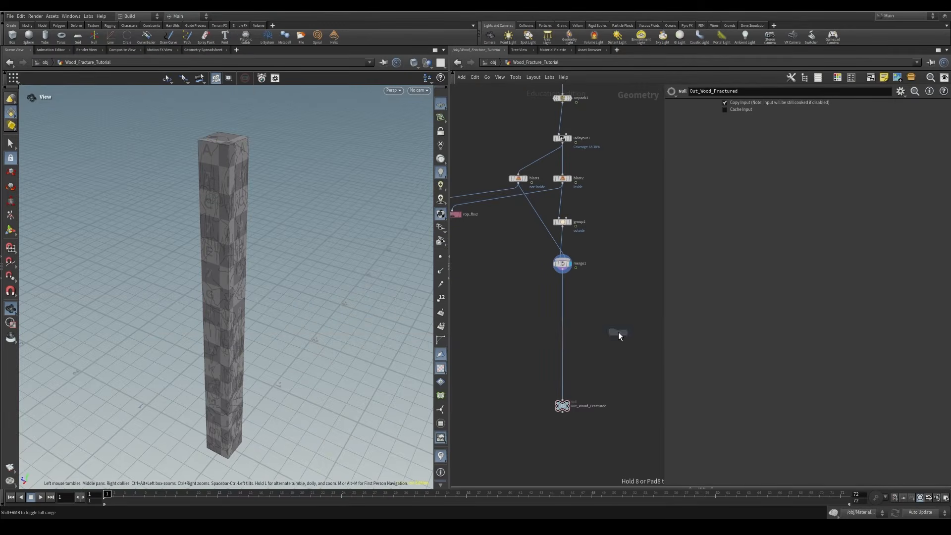
{"action": "left_click", "coordinate": [614, 340]}
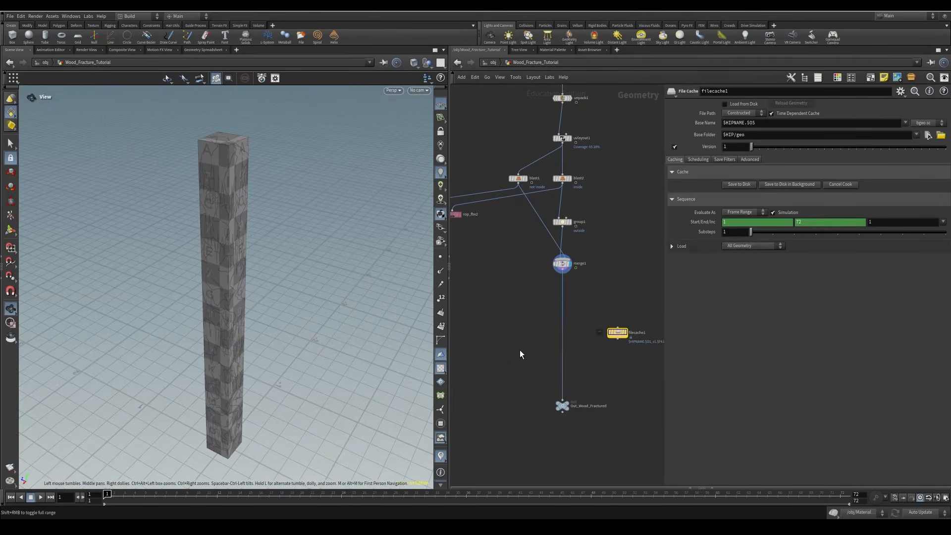
{"action": "left_click_drag", "start_coordinate": [624, 341], "coordinate": [566, 348]}
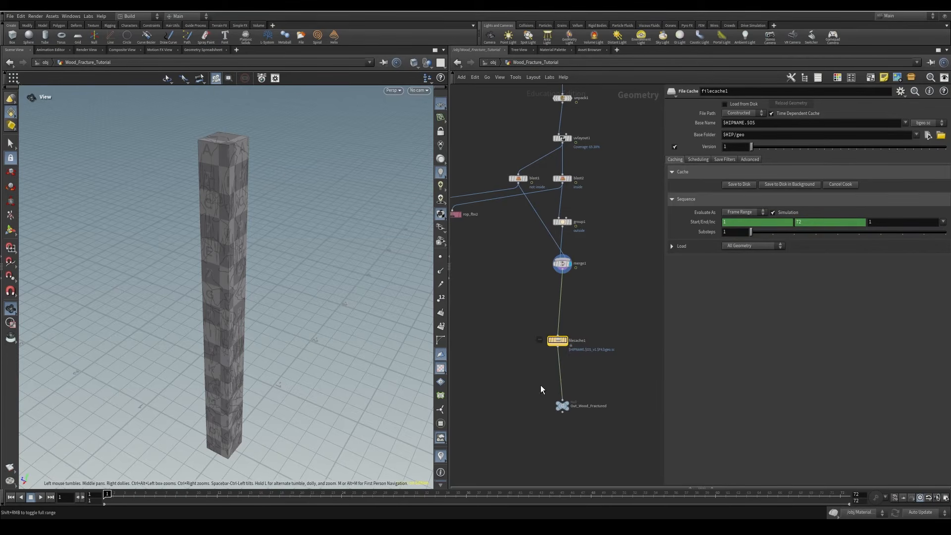
{"action": "left_click_drag", "start_coordinate": [562, 343], "coordinate": [567, 341]}
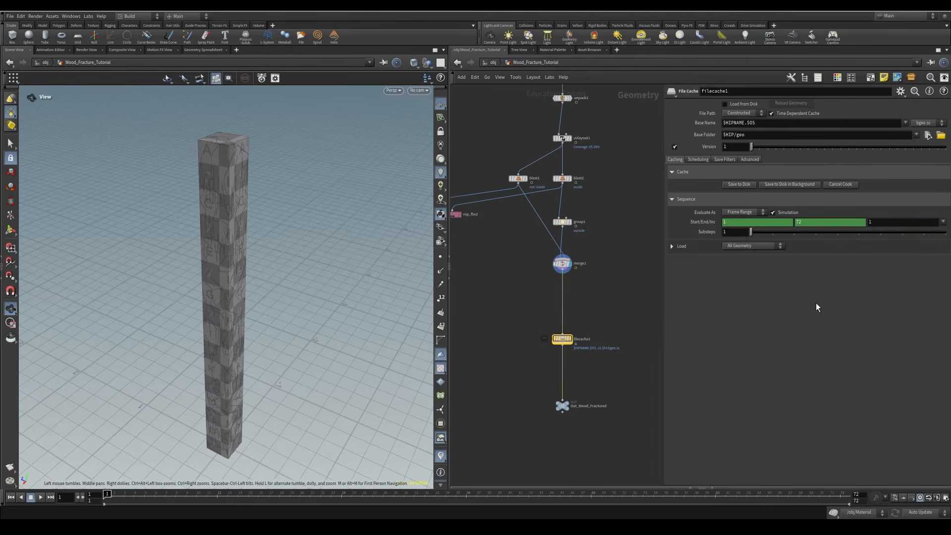
Step: Cache the frame range to disk with filecache1 and display Out_Wood_Fractured
{"action": "left_click", "coordinate": [745, 184]}
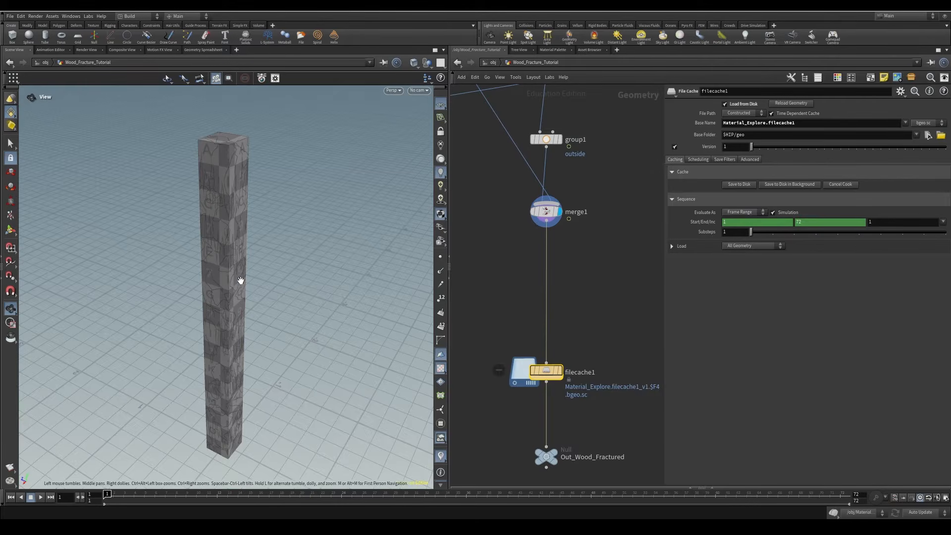
{"action": "left_click_drag", "start_coordinate": [240, 278], "coordinate": [281, 202]}
{"action": "middle_click_drag", "start_coordinate": [635, 332], "coordinate": [635, 308]}
{"action": "mouse_move", "coordinate": [542, 413]}
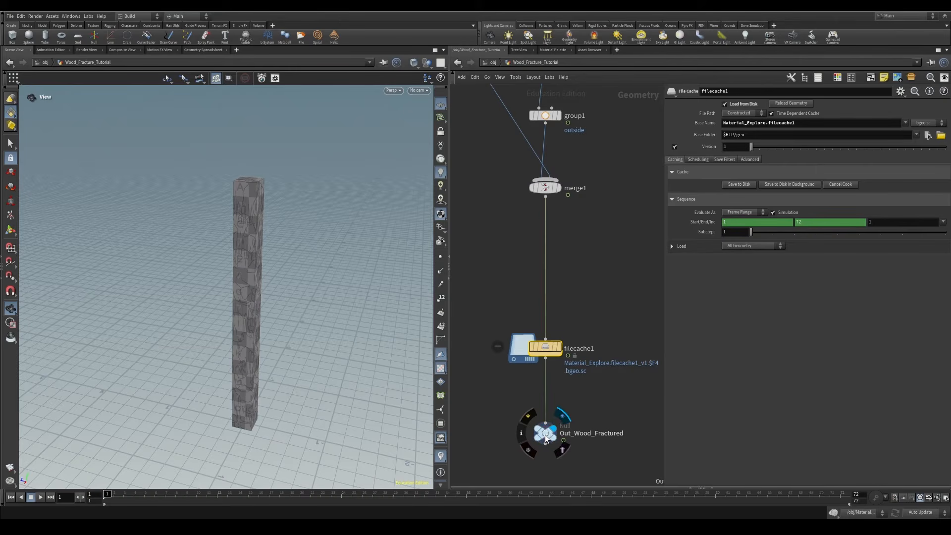
{"action": "middle_click_drag", "start_coordinate": [593, 381], "coordinate": [598, 345]}
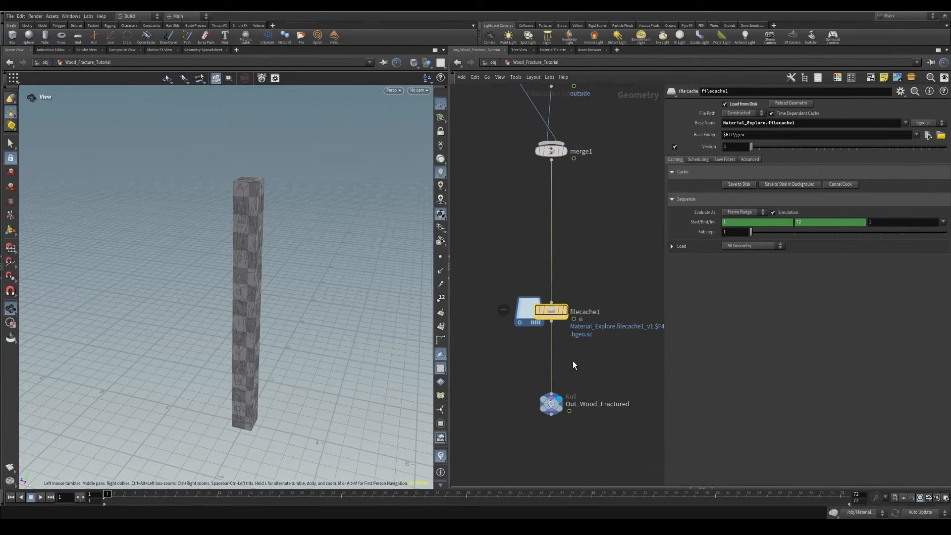
Step: Play back the cached wood fracture from frame 1 and return to the start
{"action": "left_click", "coordinate": [40, 496]}
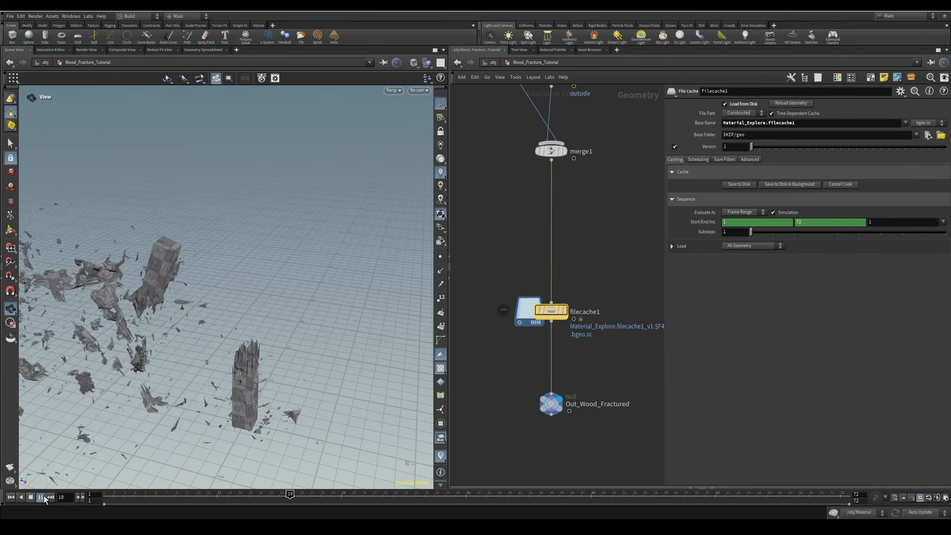
{"action": "right_click_drag", "start_coordinate": [228, 360], "coordinate": [203, 365]}
{"action": "middle_click_drag", "start_coordinate": [204, 365], "coordinate": [297, 385]}
{"action": "left_click_drag", "start_coordinate": [141, 493], "coordinate": [103, 495]}
{"action": "left_click", "coordinate": [43, 498]}
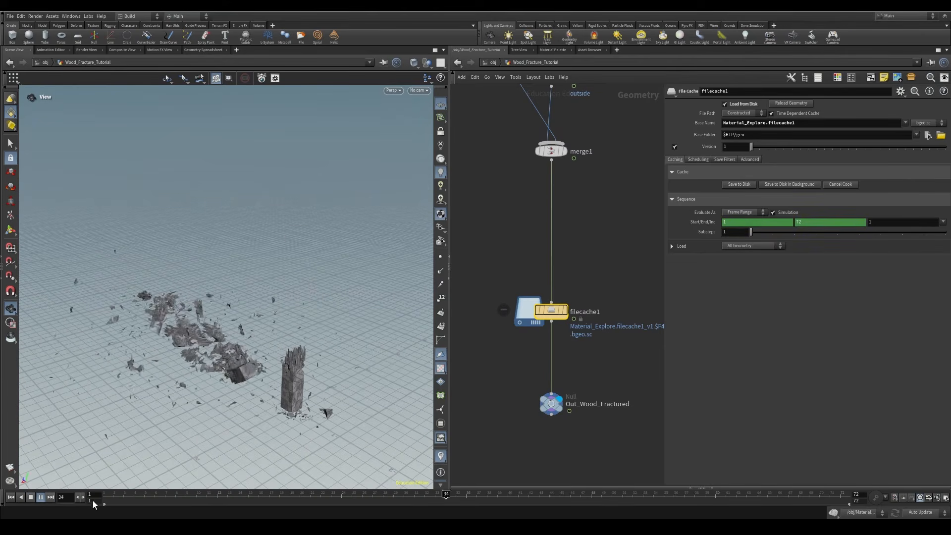
{"action": "left_click", "coordinate": [105, 495]}
Step: Go up to the object level and play the fracture animation of Wood_Fracture_Tutorial without it selected
{"action": "key", "text": "u"}
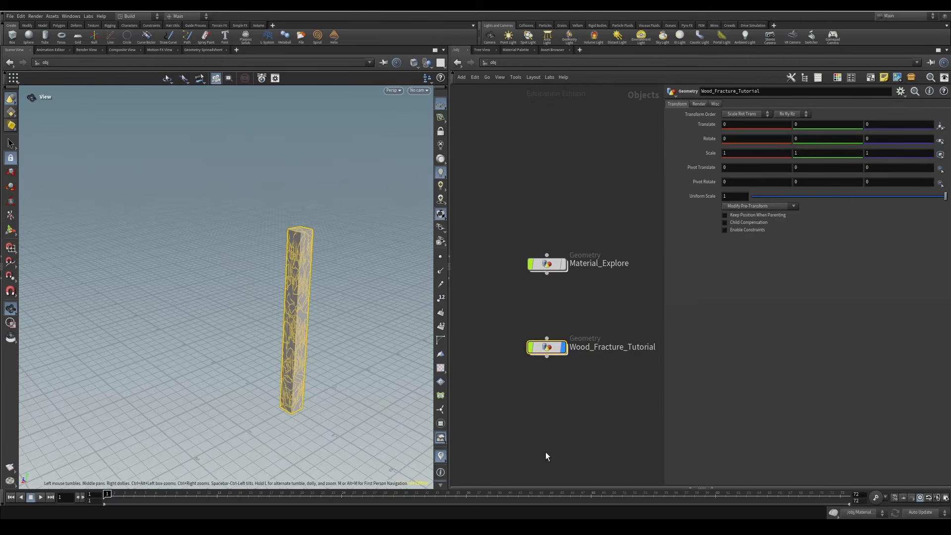
{"action": "left_click_drag", "start_coordinate": [546, 348], "coordinate": [546, 356]}
{"action": "left_click", "coordinate": [39, 495]}
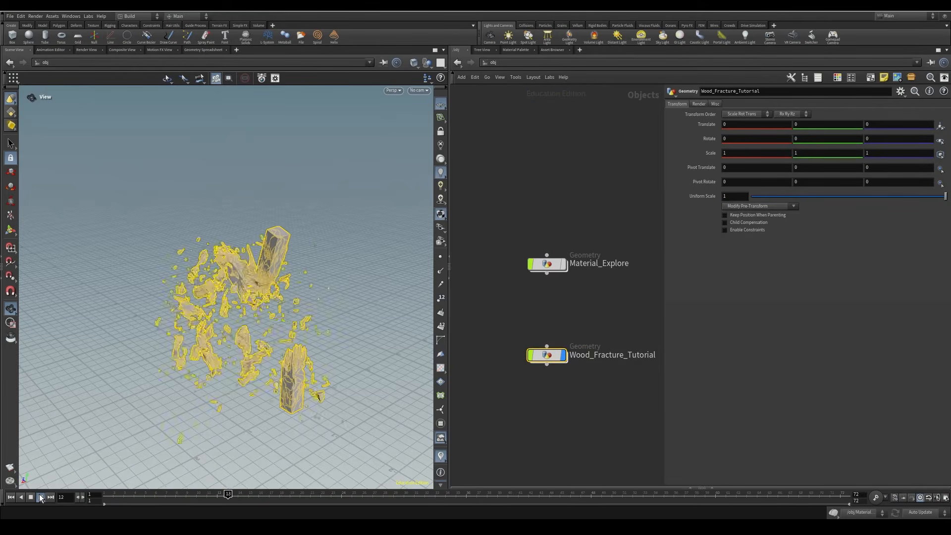
{"action": "left_click", "coordinate": [651, 327]}
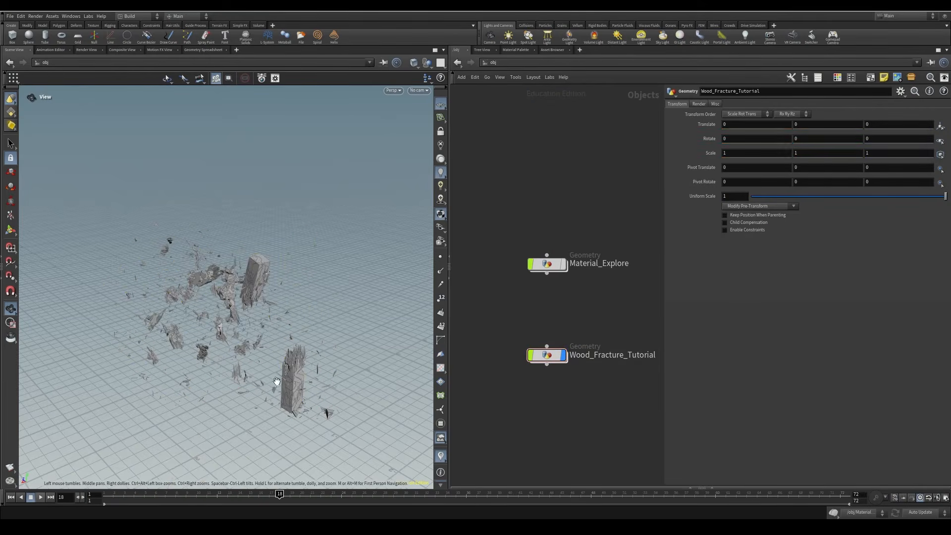
Step: View the broken beam up close, save the scene and return to the first frame
{"action": "scroll", "coordinate": [300, 320], "scroll_direction": "up", "scroll_amount": 10}
{"action": "left_click_drag", "start_coordinate": [301, 319], "coordinate": [280, 165]}
{"action": "key", "text": "ctrl+s"}
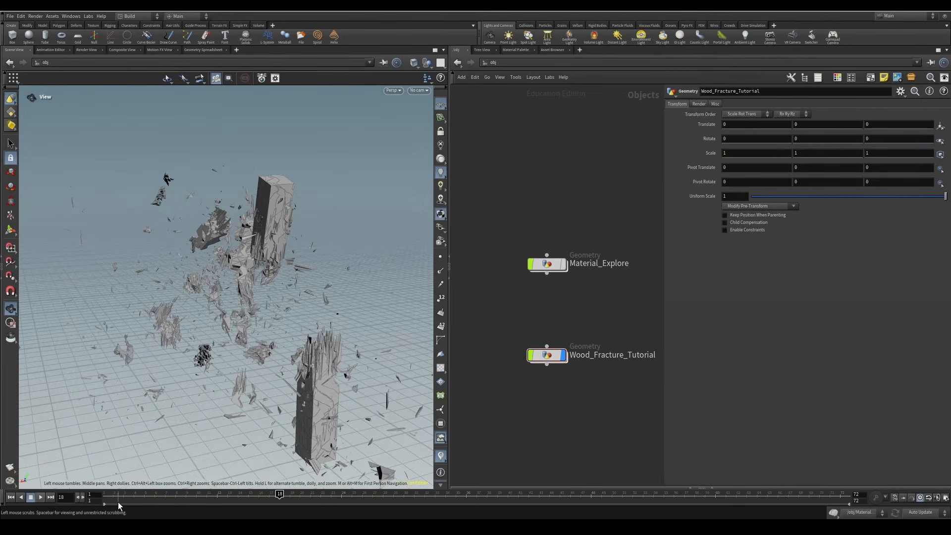
{"action": "key", "text": "ctrl+Up"}
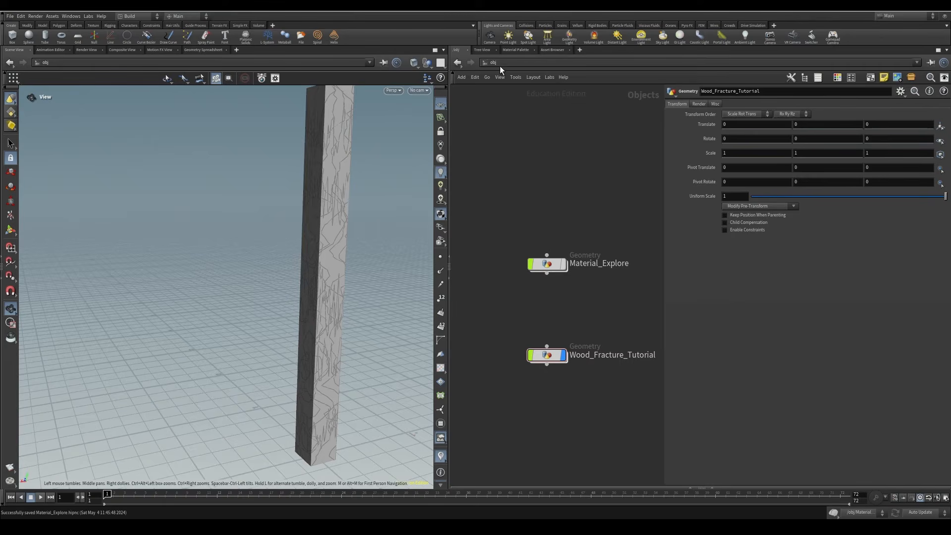
Step: Switch to the stage context and add a Karma render setup, leaving only karmarendersettings selected
{"action": "left_click", "coordinate": [500, 65]}
{"action": "left_click", "coordinate": [517, 121]}
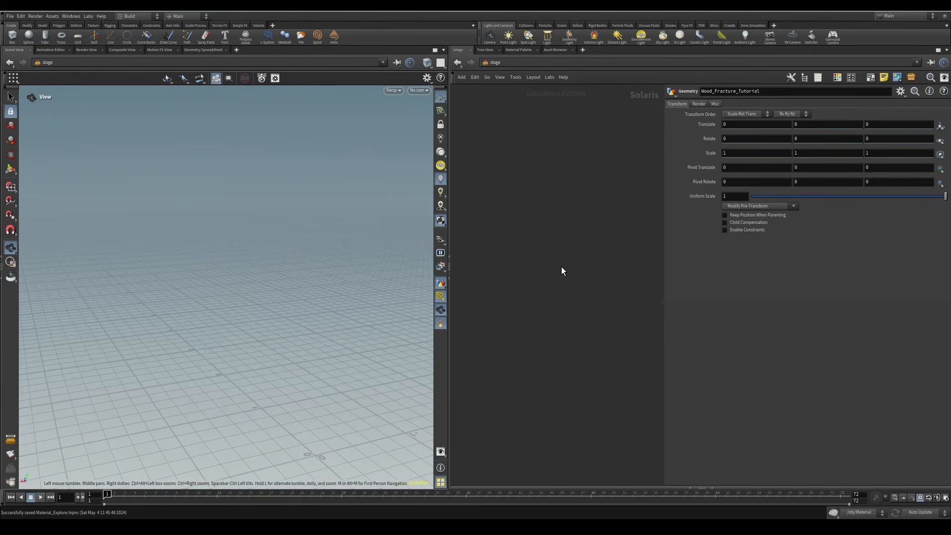
{"action": "key", "text": "Tab"}
{"action": "type", "text": "k"}
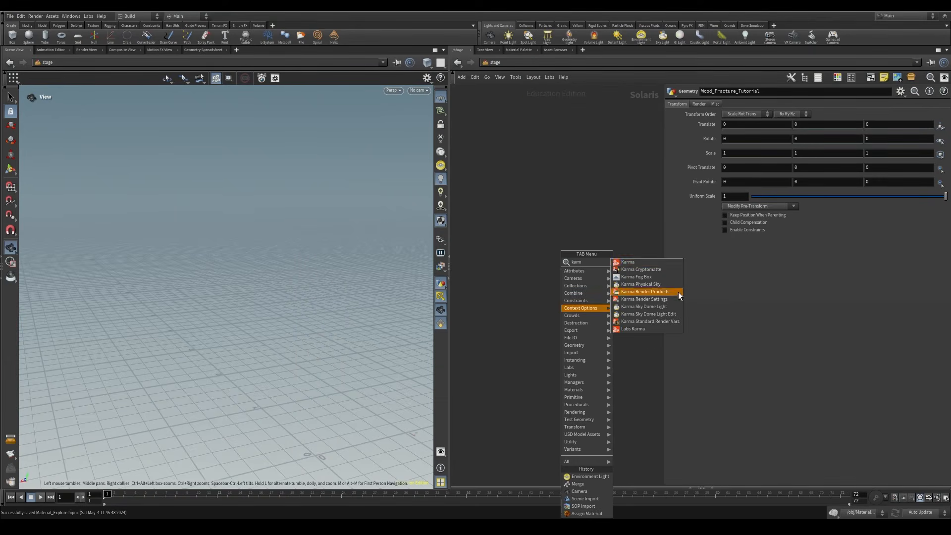
{"action": "left_click", "coordinate": [627, 262]}
{"action": "left_click", "coordinate": [552, 280]}
{"action": "left_click", "coordinate": [501, 295]}
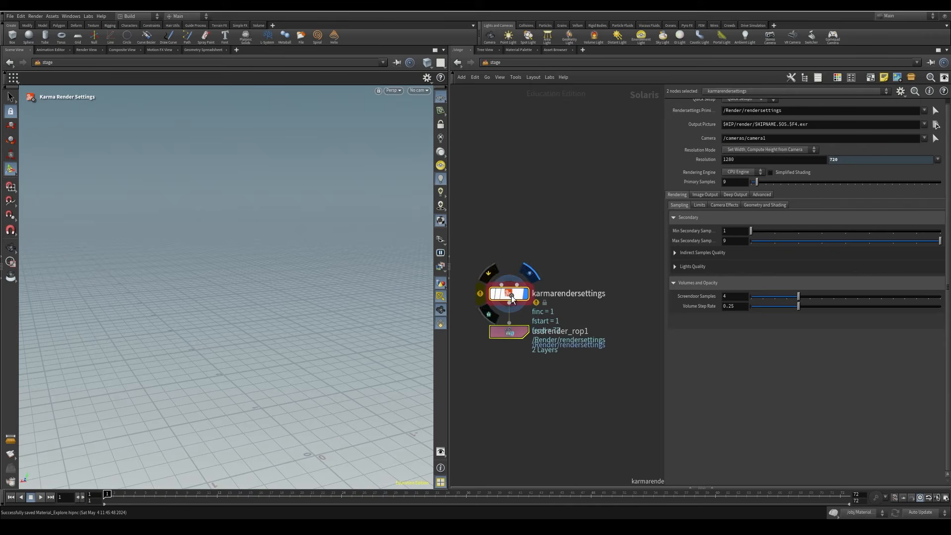
{"action": "left_click", "coordinate": [512, 298]}
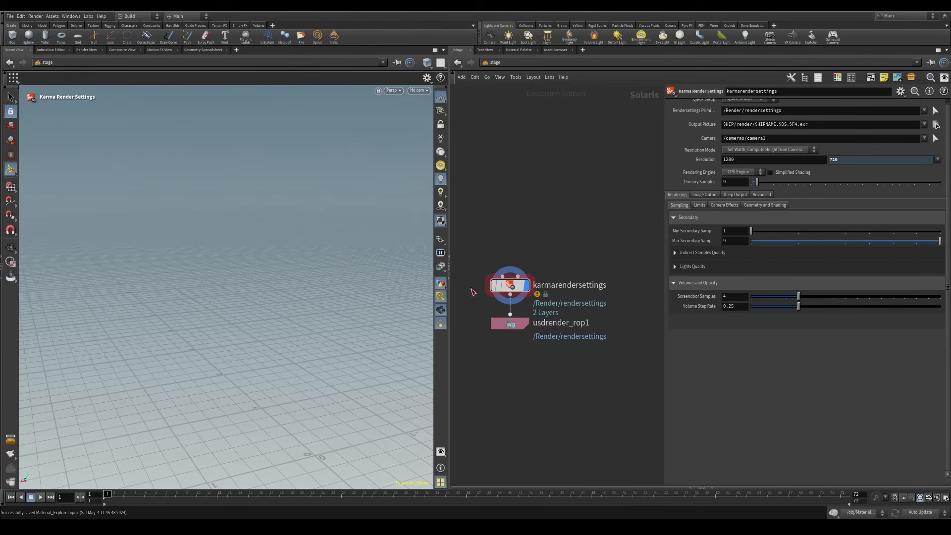
Step: Add a Merge node above karmarendersettings, connect it to the render settings input and arrange the network
{"action": "key", "text": "Tab"}
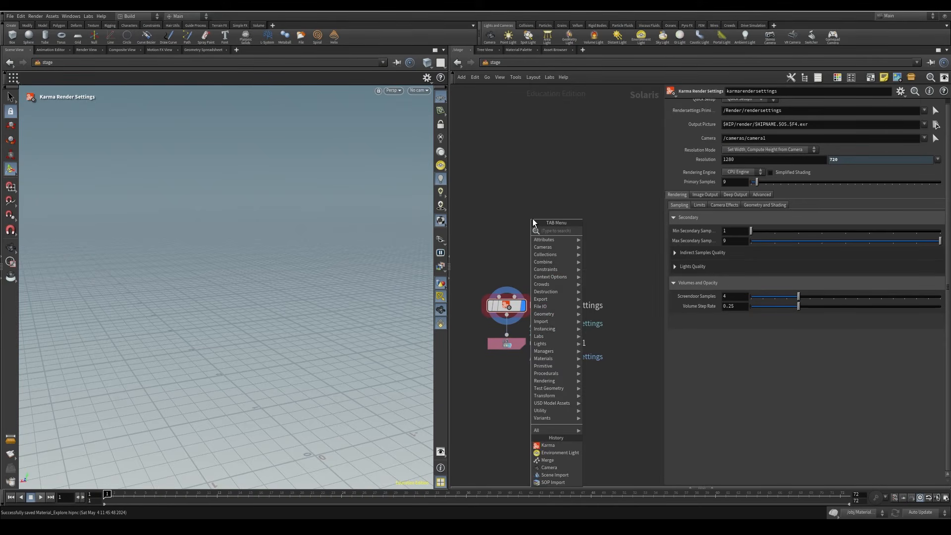
{"action": "type", "text": "merge"}
{"action": "key", "text": "Return"}
{"action": "left_click", "coordinate": [533, 218]}
{"action": "left_click_drag", "start_coordinate": [495, 292], "coordinate": [532, 229]}
{"action": "key", "text": "l"}
Step: Add a SOP Import node that loads /obj/Wood_Fracture_Tutorial/Out_Wood_Fractured and connect it to merge1
{"action": "key", "text": "Tab"}
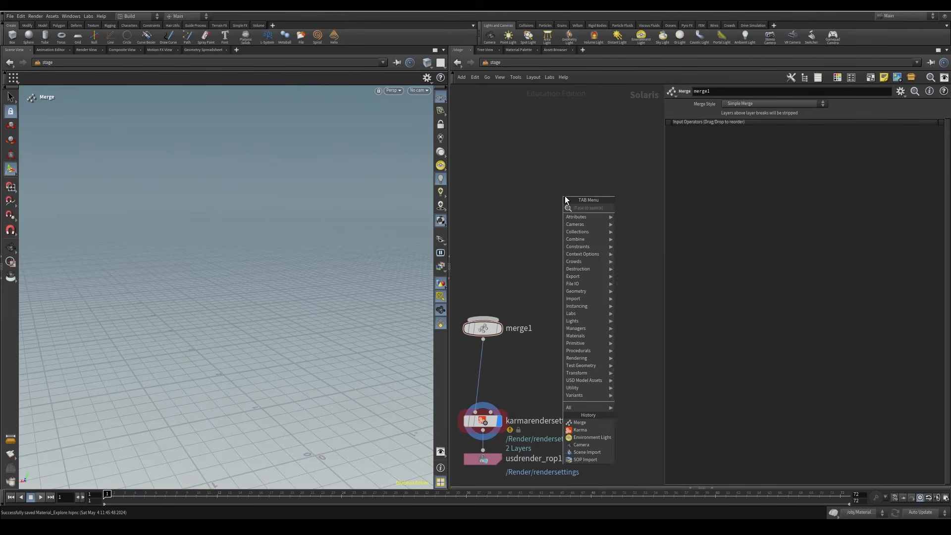
{"action": "type", "text": "sop"}
{"action": "left_click", "coordinate": [661, 207]}
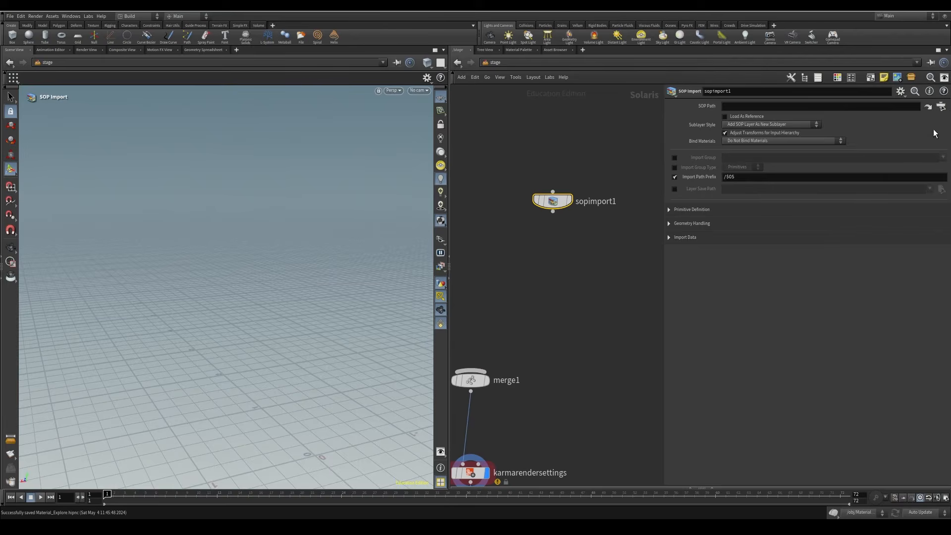
{"action": "left_click", "coordinate": [942, 107]}
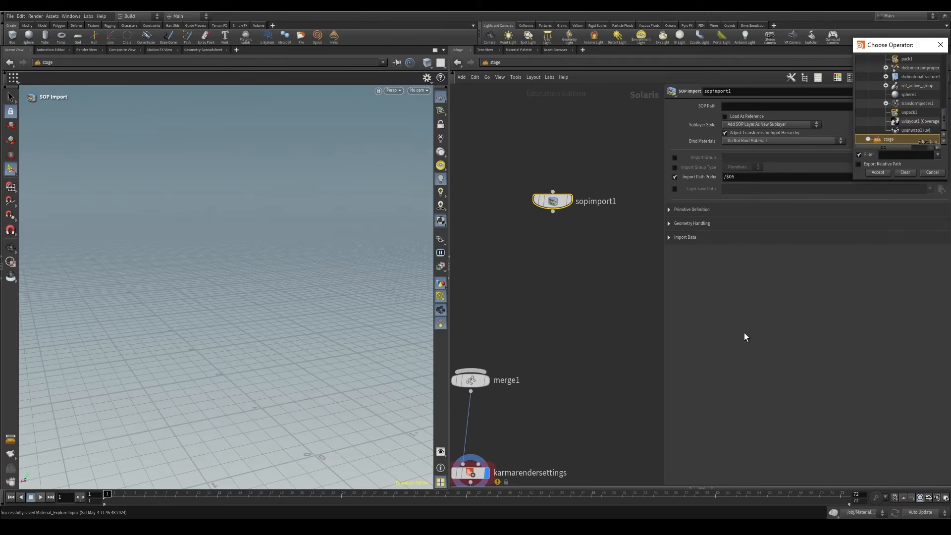
{"action": "left_click", "coordinate": [914, 120]}
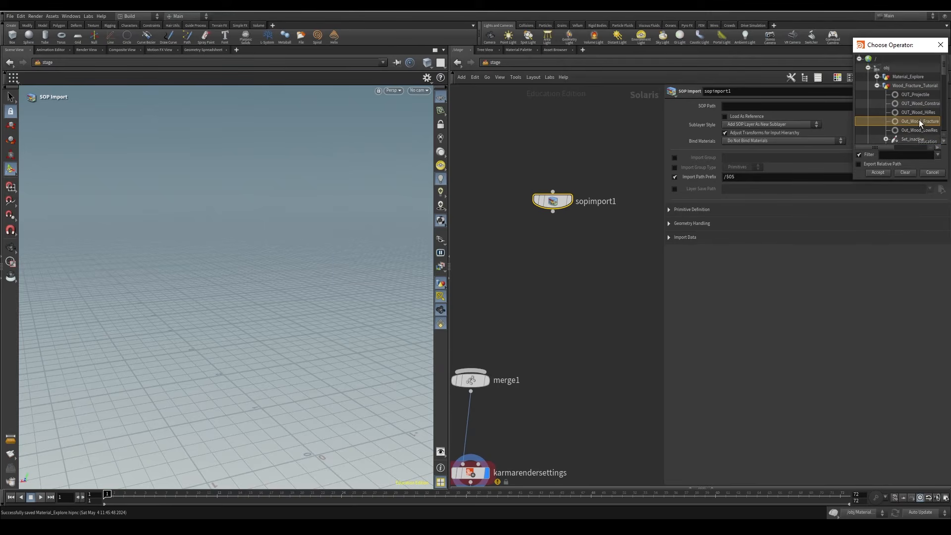
{"action": "left_click", "coordinate": [877, 172]}
{"action": "left_click_drag", "start_coordinate": [551, 226], "coordinate": [480, 354]}
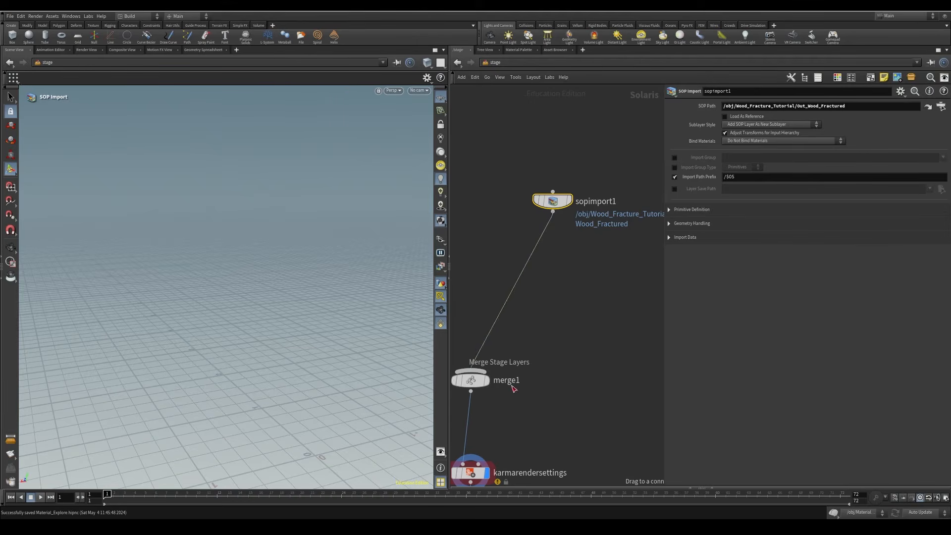
Step: Play back the imported beam fracture on the stage, view it from another angle and return to frame 1
{"action": "left_click_drag", "start_coordinate": [347, 347], "coordinate": [311, 278], "text": "alt"}
{"action": "middle_click_drag", "start_coordinate": [310, 277], "coordinate": [174, 297], "text": "alt"}
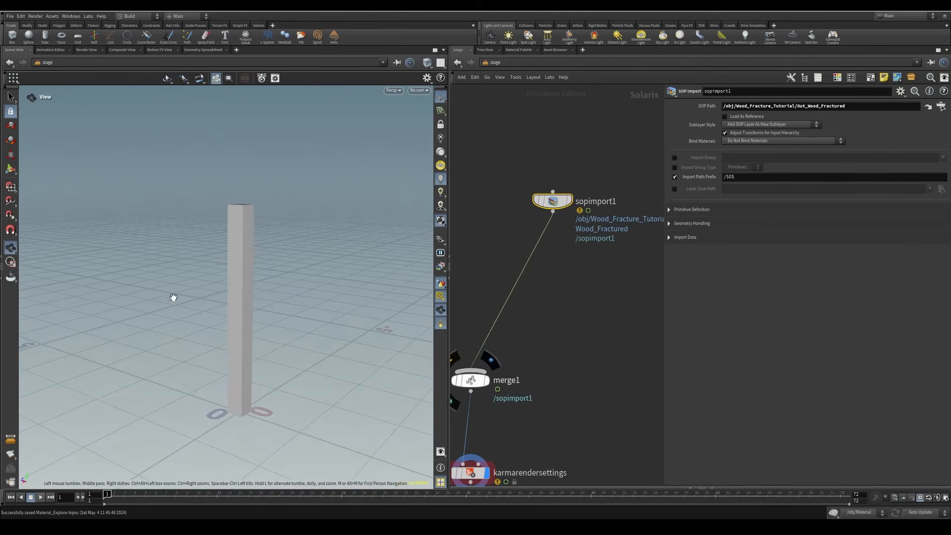
{"action": "left_click", "coordinate": [42, 498]}
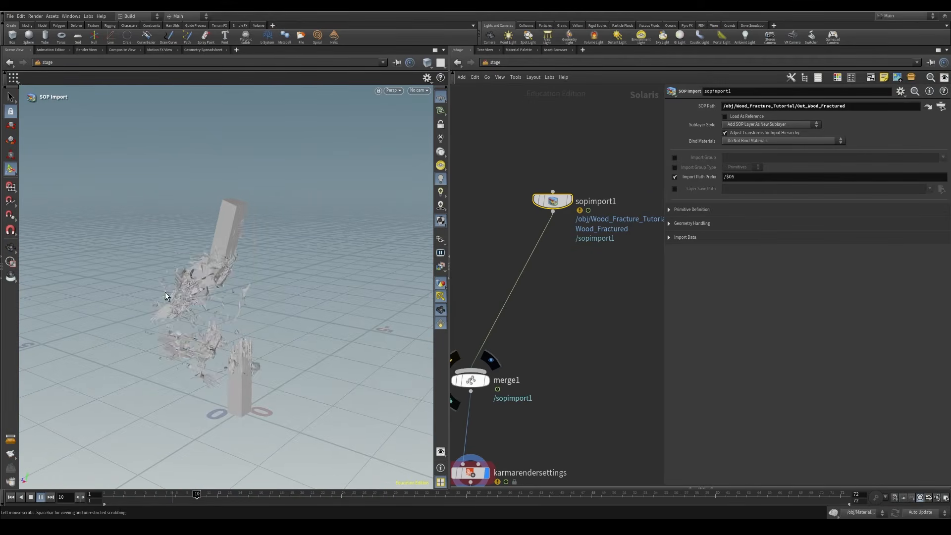
{"action": "left_click", "coordinate": [39, 498]}
{"action": "left_click_drag", "start_coordinate": [157, 341], "coordinate": [166, 380], "text": "alt"}
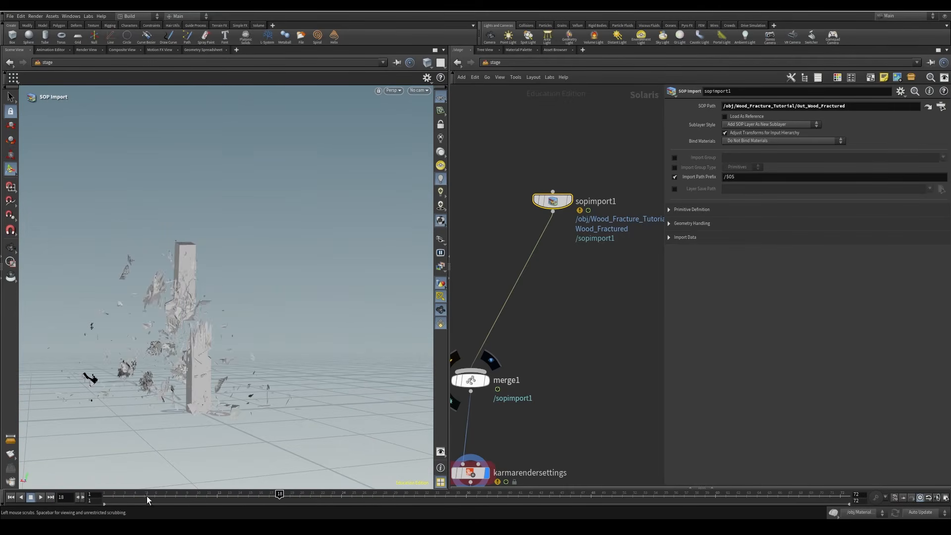
{"action": "left_click", "coordinate": [107, 496]}
Step: In sopimport1's import data, enable subset groups and choose the inside and outside groups
{"action": "left_click_drag", "start_coordinate": [553, 202], "coordinate": [562, 196]}
{"action": "left_click", "coordinate": [685, 237]}
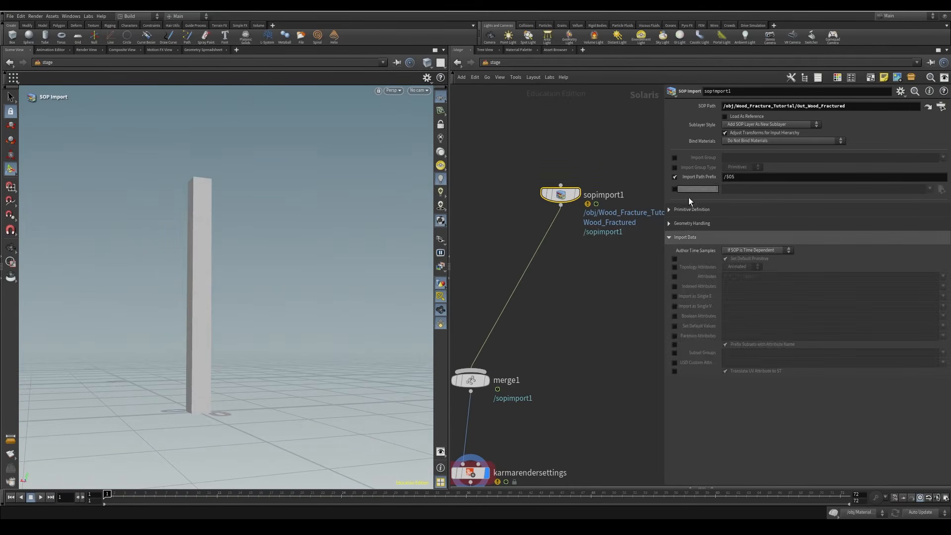
{"action": "left_click", "coordinate": [674, 353]}
{"action": "left_click", "coordinate": [944, 354]}
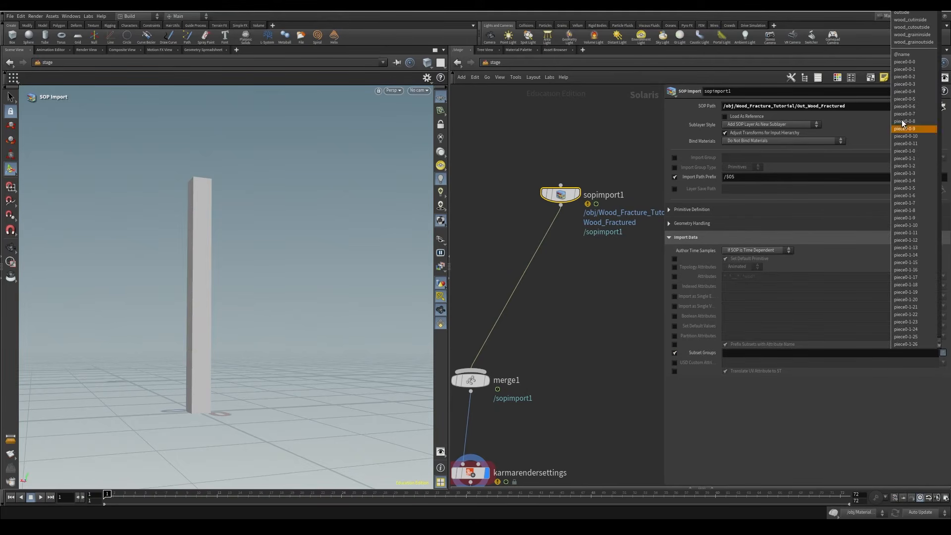
{"action": "left_click", "coordinate": [907, 11]}
{"action": "left_click", "coordinate": [944, 354]}
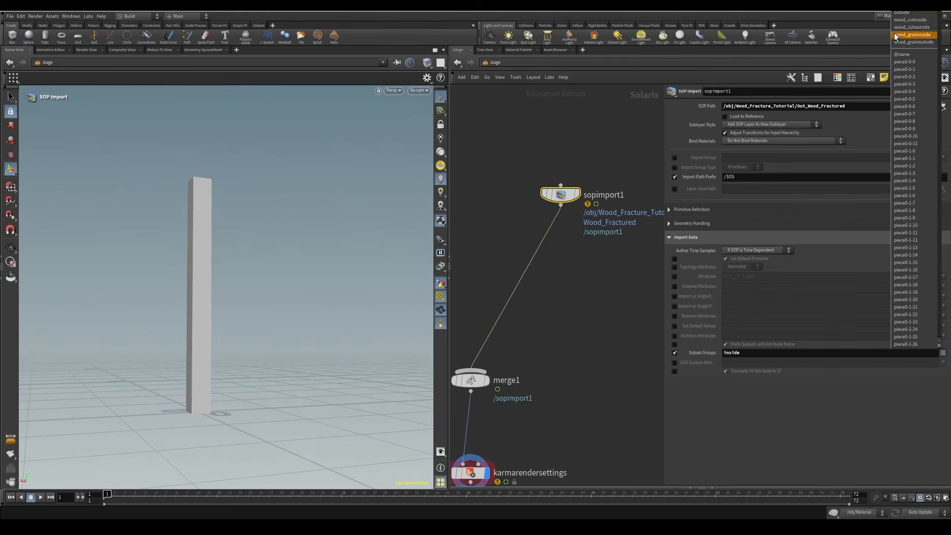
{"action": "left_click", "coordinate": [895, 14]}
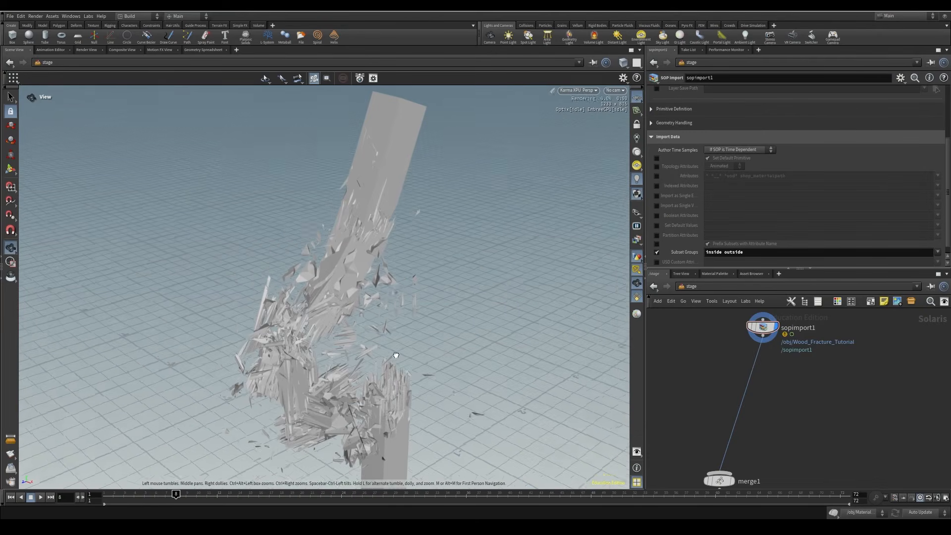
Step: Insert a Material Library node between sopimport1 and merge1
{"action": "mouse_move", "coordinate": [396, 355]}
{"action": "left_mouse_down"}
{"action": "mouse_move", "coordinate": [357, 336]}
{"action": "mouse_move", "coordinate": [389, 302]}
{"action": "mouse_move", "coordinate": [385, 275]}
{"action": "mouse_move", "coordinate": [393, 343]}
{"action": "left_mouse_up"}
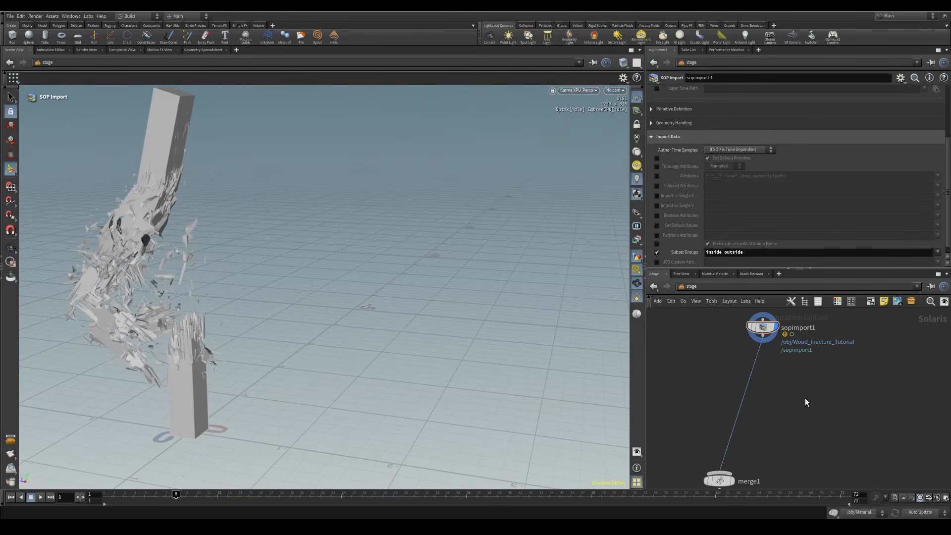
{"action": "middle_click_drag", "start_coordinate": [805, 413], "coordinate": [809, 426]}
{"action": "key", "text": "Tab"}
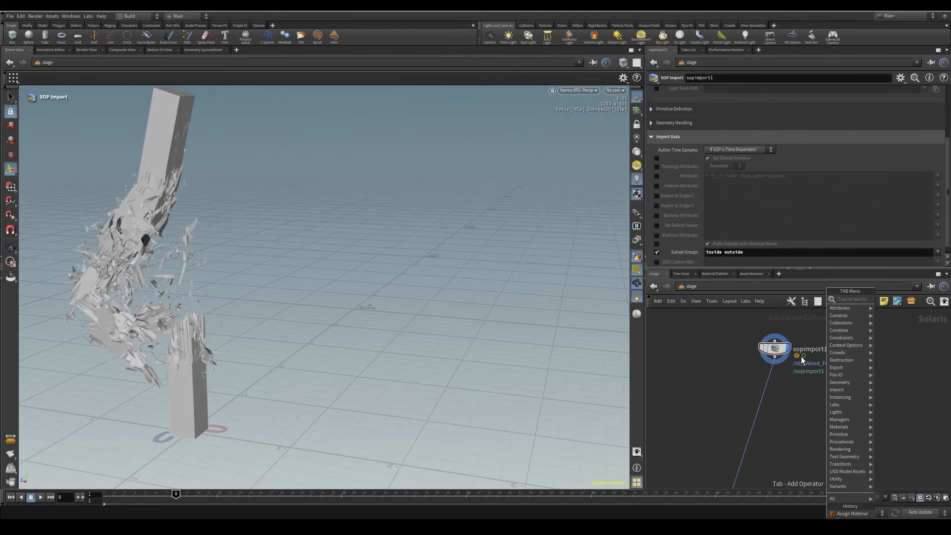
{"action": "type", "text": "mater"}
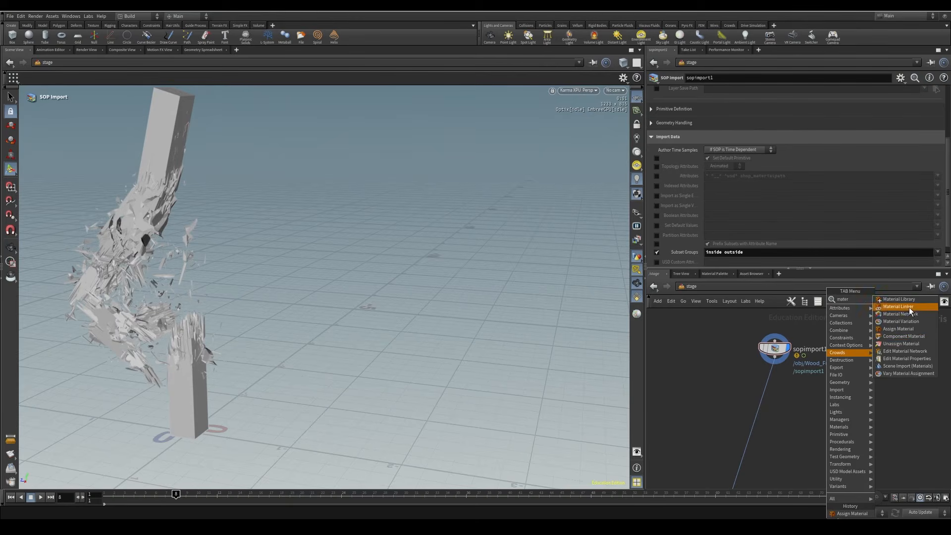
{"action": "left_click", "coordinate": [899, 299]}
{"action": "left_click", "coordinate": [773, 395]}
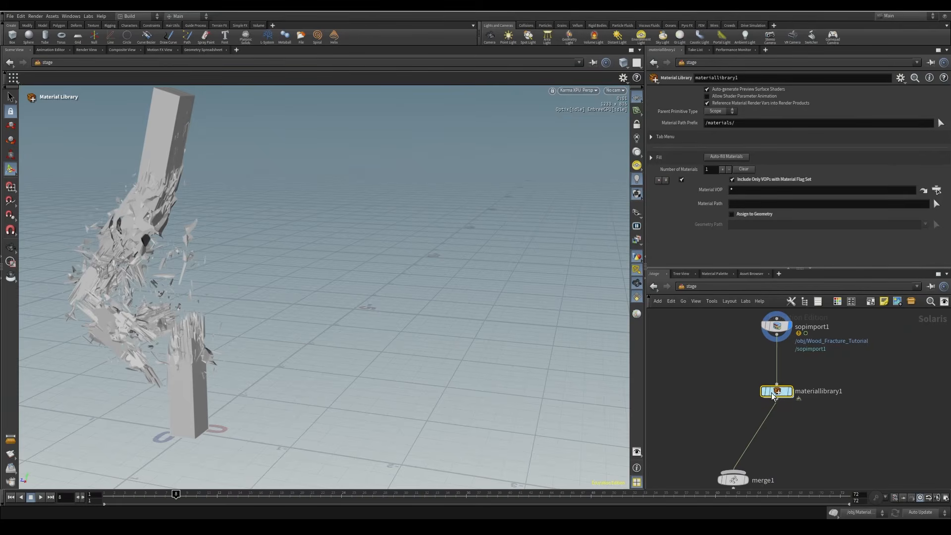
{"action": "middle_click_drag", "start_coordinate": [821, 440], "coordinate": [827, 415]}
Step: Insert an Assign Material node between materiallibrary1 and merge1
{"action": "left_click_drag", "start_coordinate": [788, 370], "coordinate": [786, 358]}
{"action": "key", "text": "Tab"}
{"action": "type", "text": "assig"}
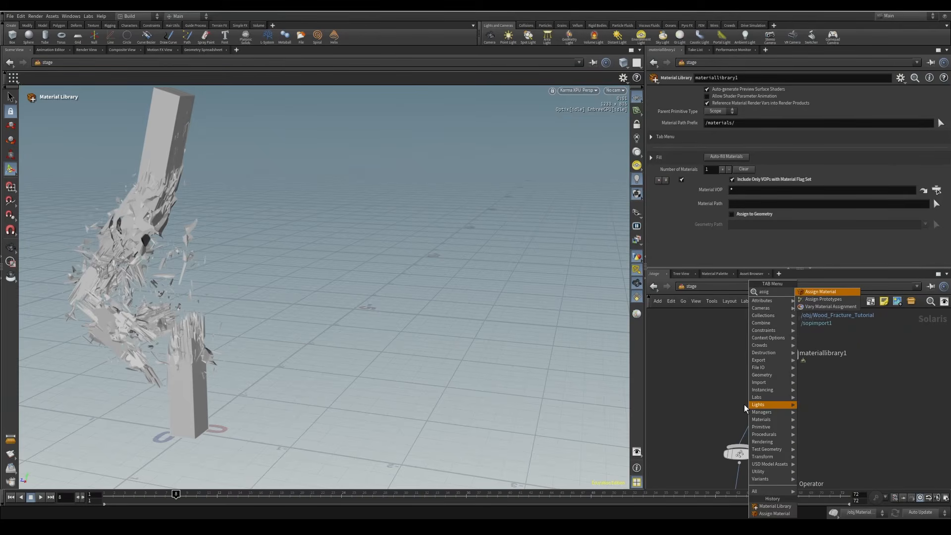
{"action": "left_click", "coordinate": [824, 292]}
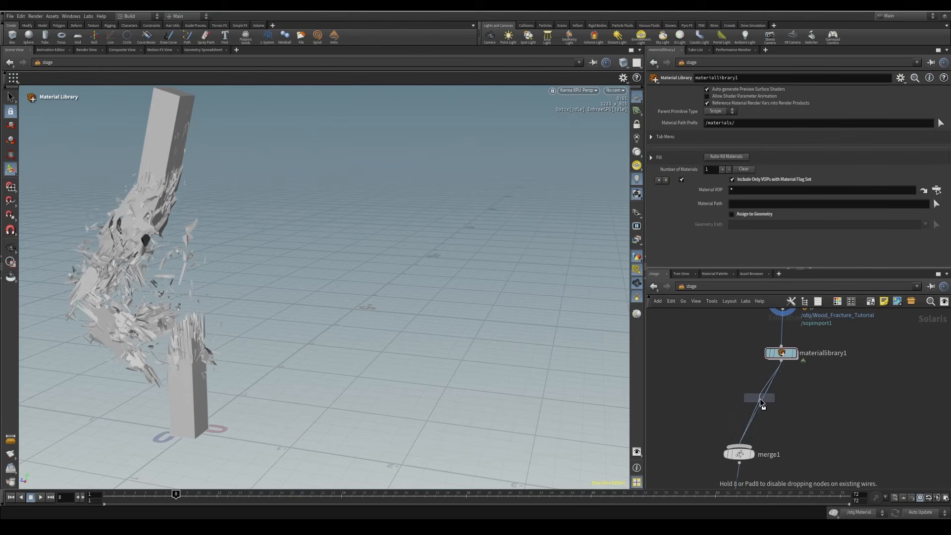
{"action": "left_click", "coordinate": [760, 398]}
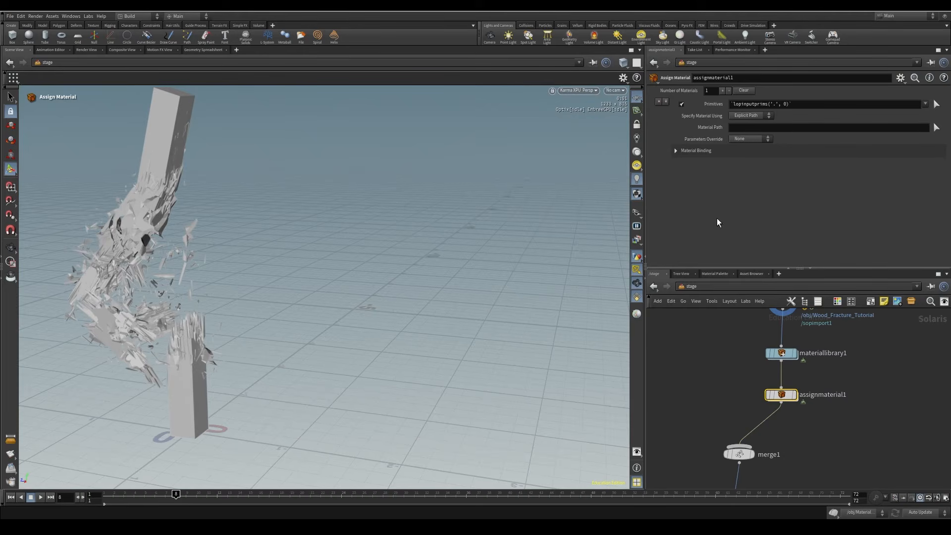
Step: Look up the piece subsets in the scene graph and set assignmaterial1's primitives to /sopimport1/*/outside
{"action": "left_click", "coordinate": [203, 49]}
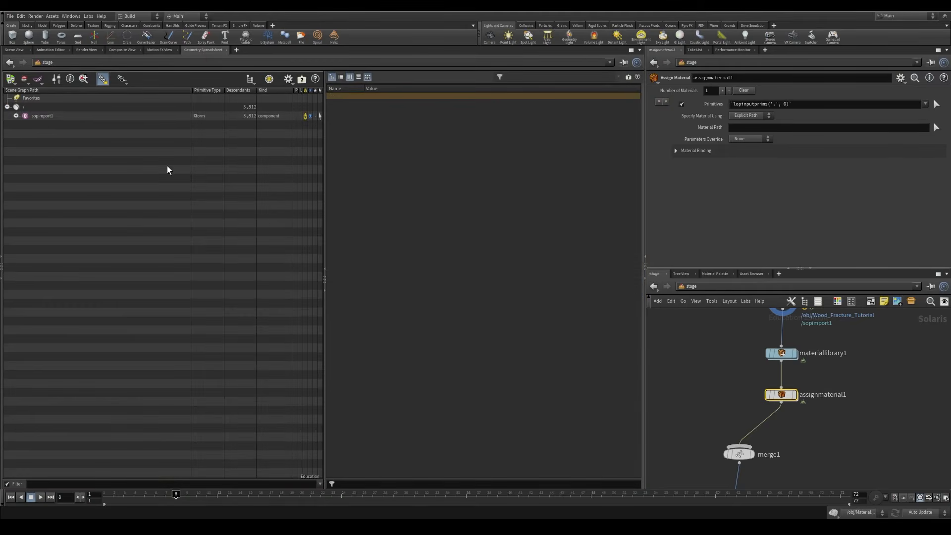
{"action": "left_click", "coordinate": [40, 116]}
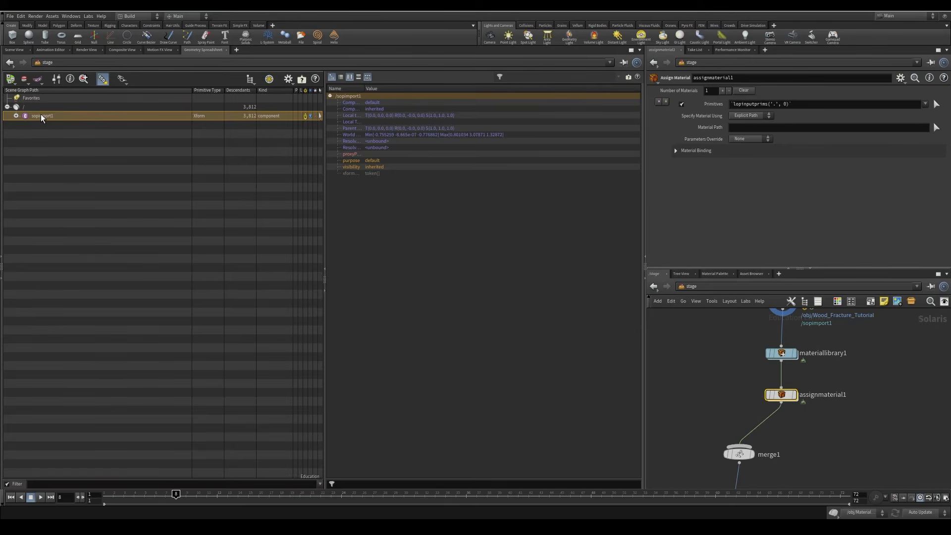
{"action": "left_click_drag", "start_coordinate": [740, 106], "coordinate": [742, 105]}
{"action": "left_click", "coordinate": [774, 105]}
{"action": "left_click", "coordinate": [16, 116]}
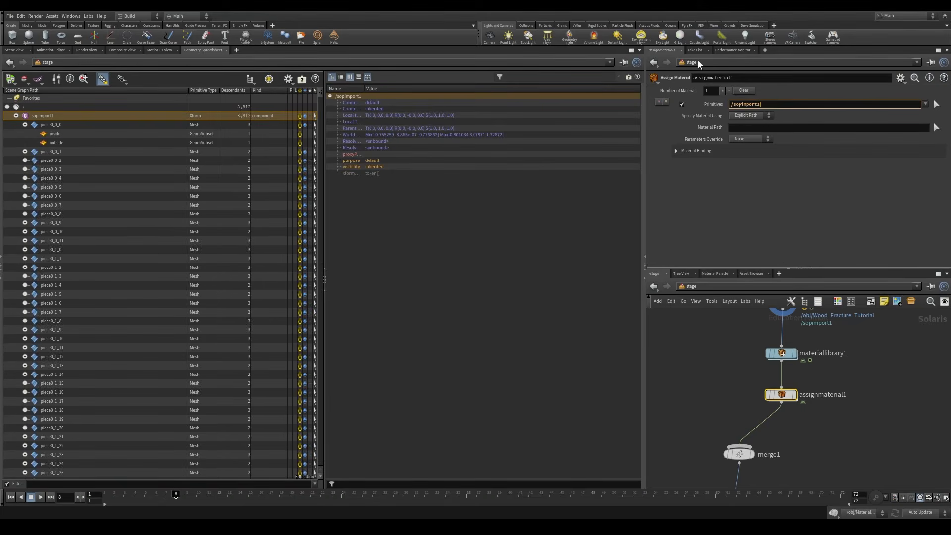
{"action": "type", "text": "/"}
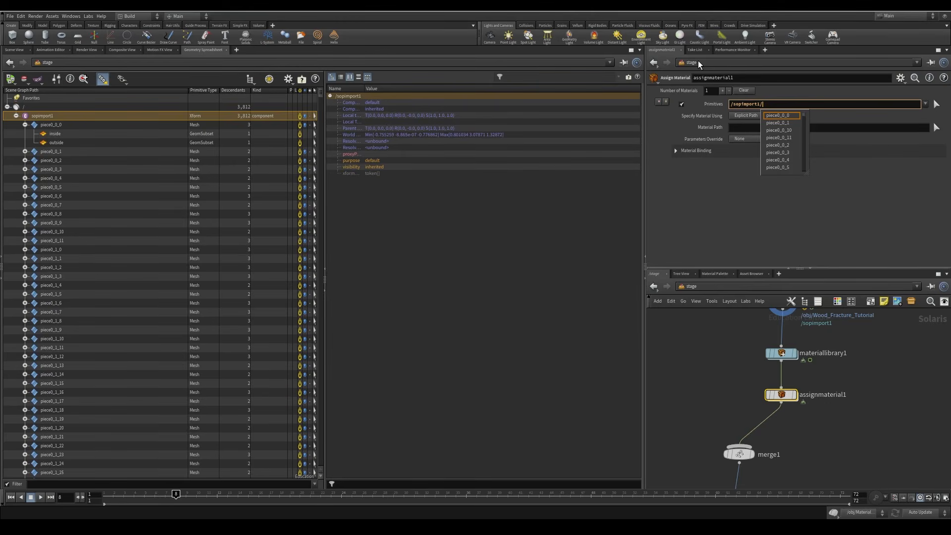
{"action": "type", "text": "*/"}
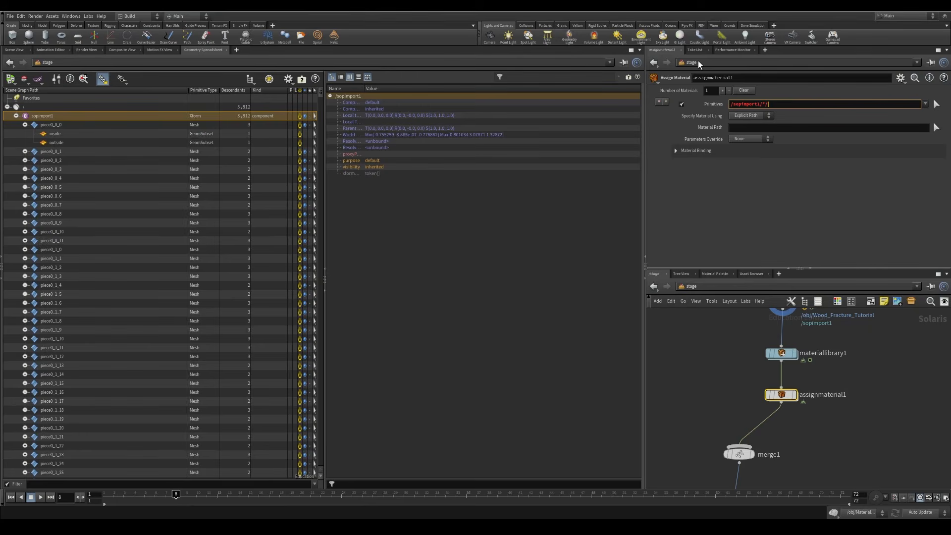
{"action": "type", "text": "outside"}
{"action": "key", "text": "Return"}
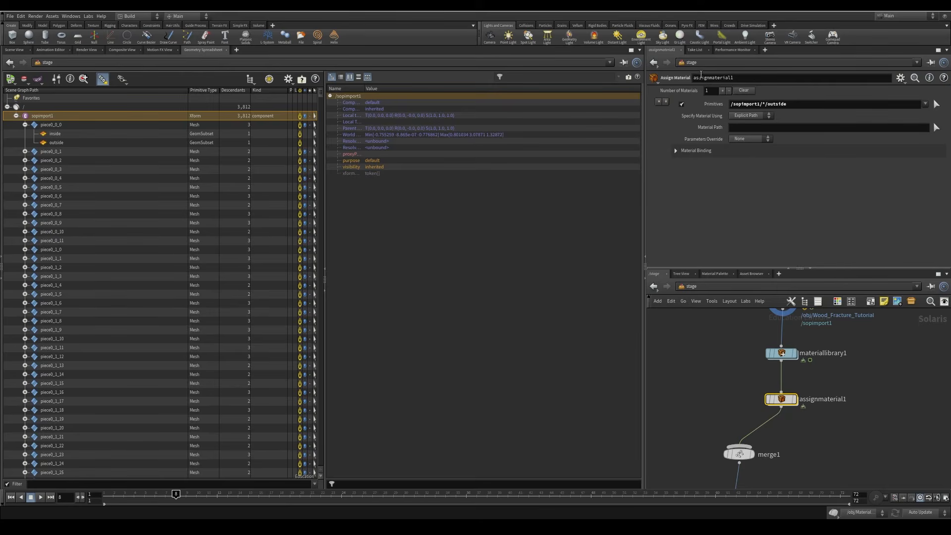
Step: Add a second material entry to assignmaterial1 and set its primitives to /sopimport1/*/inside
{"action": "left_click", "coordinate": [665, 101]}
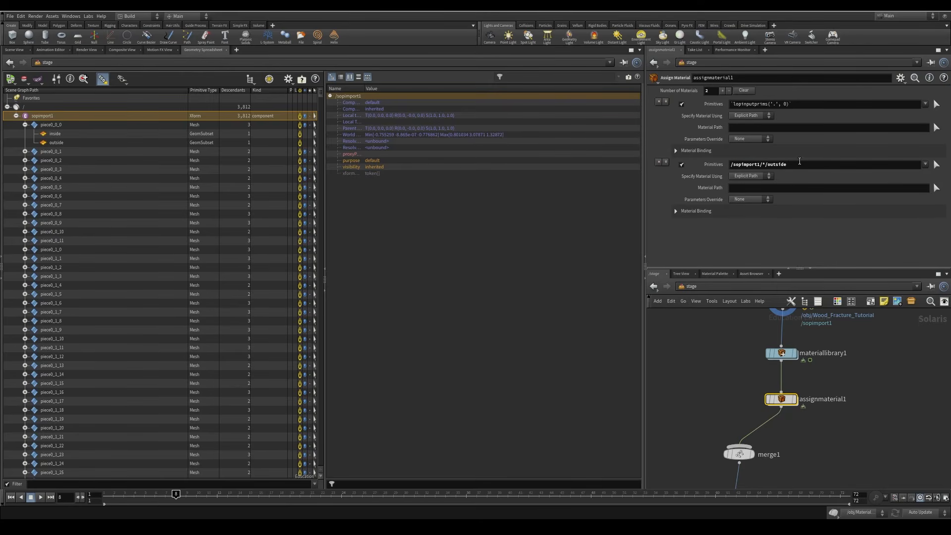
{"action": "left_click", "coordinate": [801, 165]}
{"action": "key", "text": "ctrl+c"}
{"action": "left_click", "coordinate": [809, 104]}
{"action": "key", "text": "ctrl+v"}
{"action": "key", "text": "BackSpace"}
{"action": "key", "text": "BackSpace"}
{"action": "key", "text": "BackSpace"}
{"action": "key", "text": "BackSpace"}
{"action": "key", "text": "BackSpace"}
{"action": "key", "text": "BackSpace"}
{"action": "key", "text": "BackSpace"}
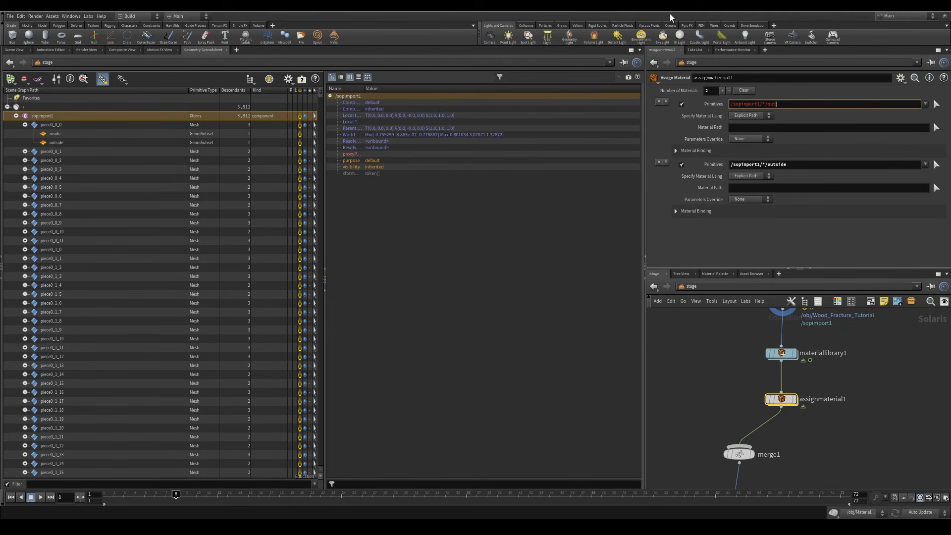
{"action": "type", "text": "inside"}
{"action": "key", "text": "Return"}
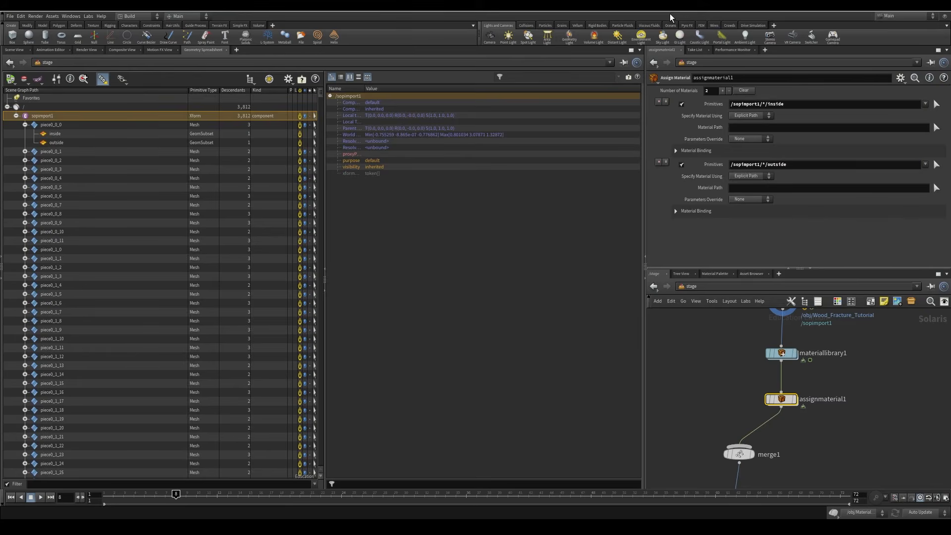
Step: Add a Karma Material Builder inside materiallibrary1 and name it Wood_Out
{"action": "key", "text": "ctrl+z"}
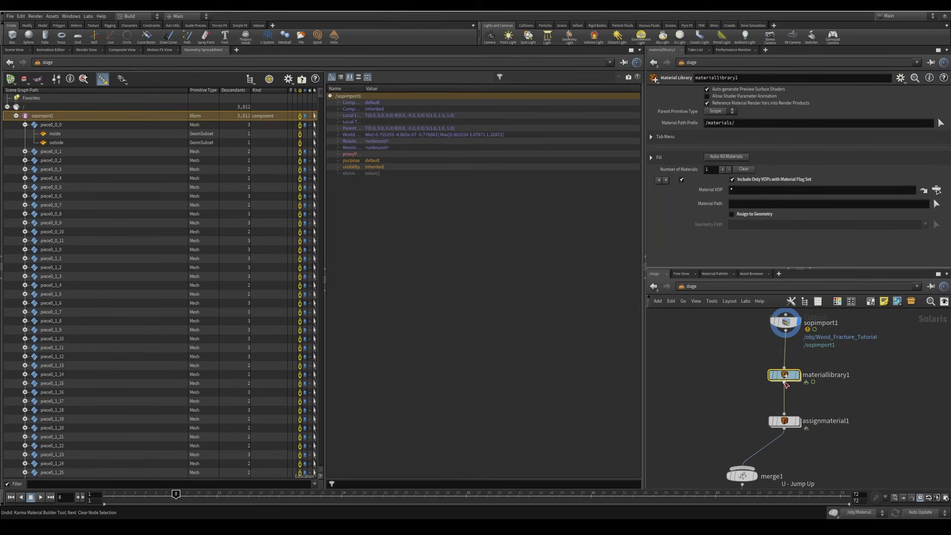
{"action": "double_click", "coordinate": [785, 376]}
{"action": "key", "text": "Tab"}
{"action": "type", "text": "ka"}
{"action": "left_click", "coordinate": [820, 386]}
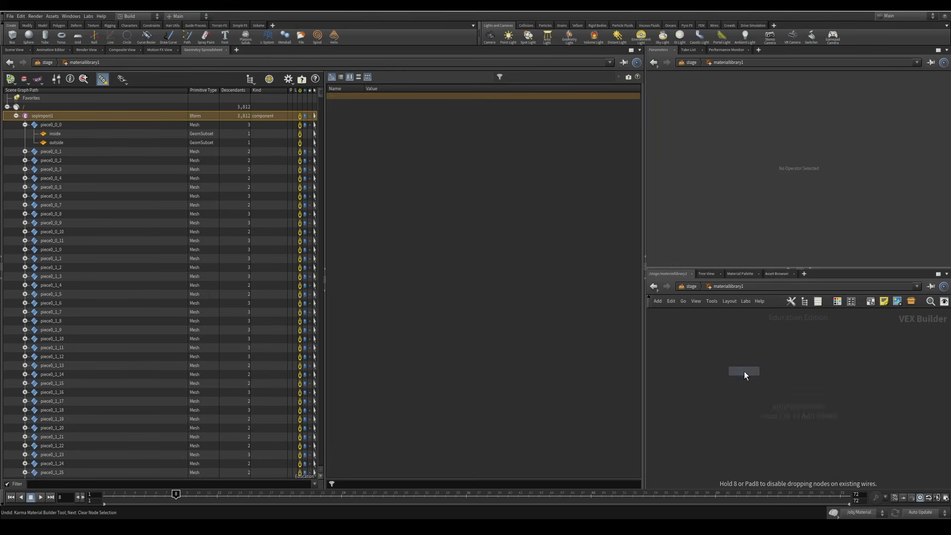
{"action": "left_click", "coordinate": [744, 372]}
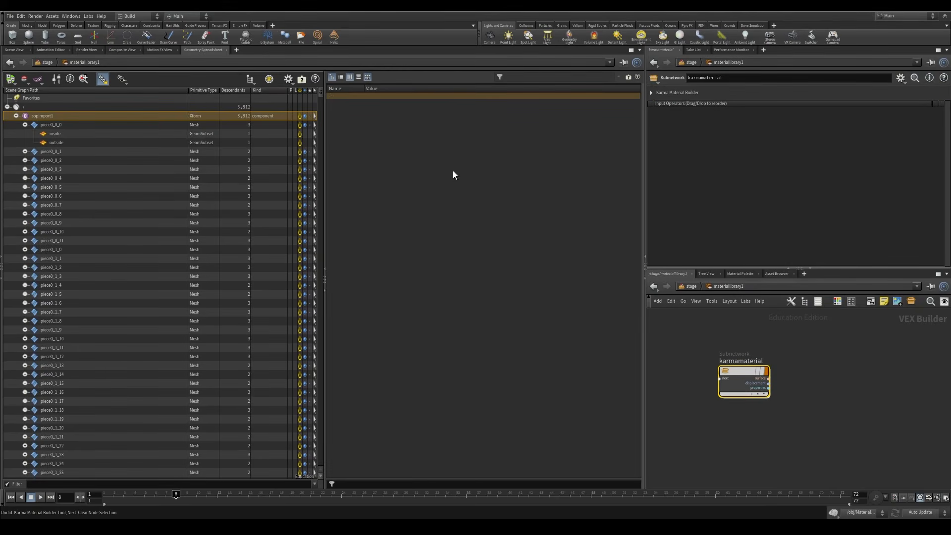
{"action": "left_click_drag", "start_coordinate": [735, 369], "coordinate": [741, 367]}
{"action": "left_click", "coordinate": [741, 356]}
{"action": "type", "text": "Wood"}
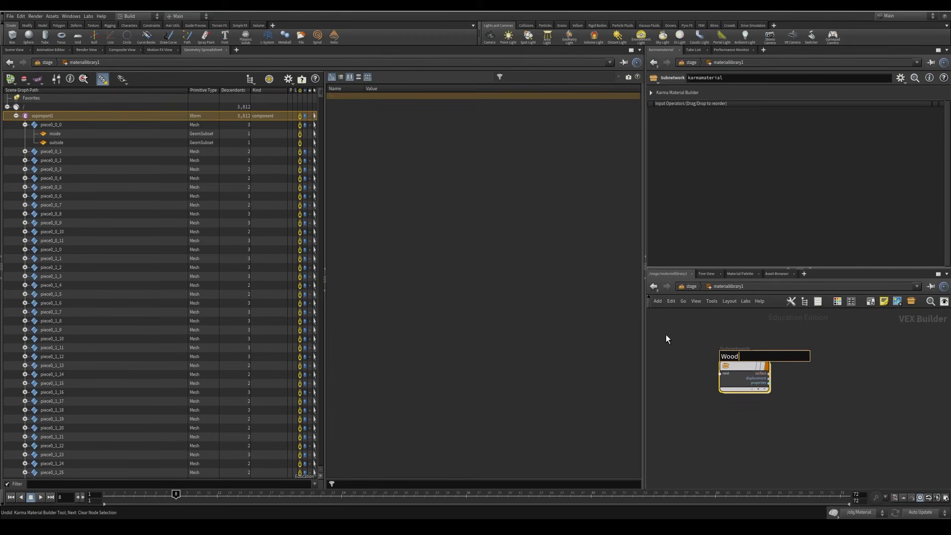
{"action": "type", "text": "_Out"}
{"action": "key", "text": "Return"}
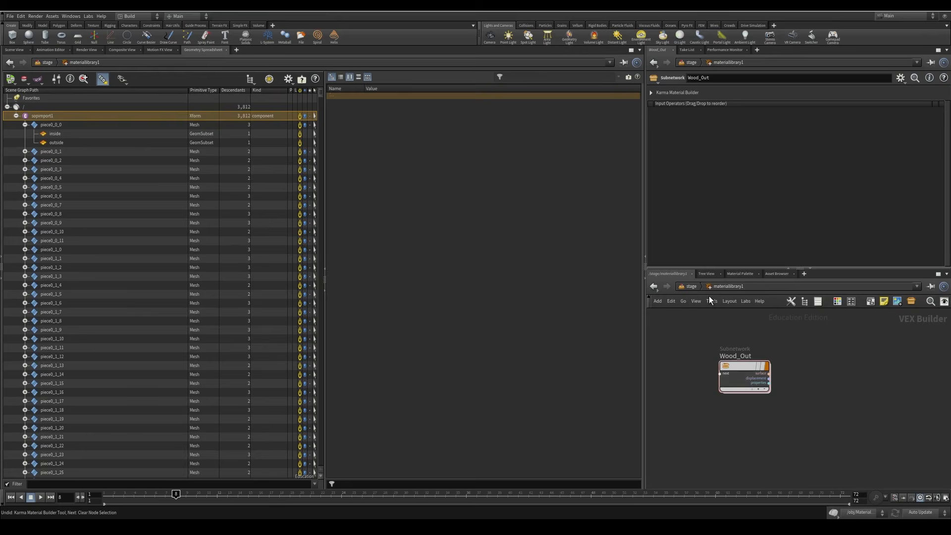
Step: Add a second Karma Material Builder named Wood_In in materiallibrary1, and return to the stage network with assignmaterial1 selected
{"action": "key", "text": "Tab"}
{"action": "type", "text": "Kar"}
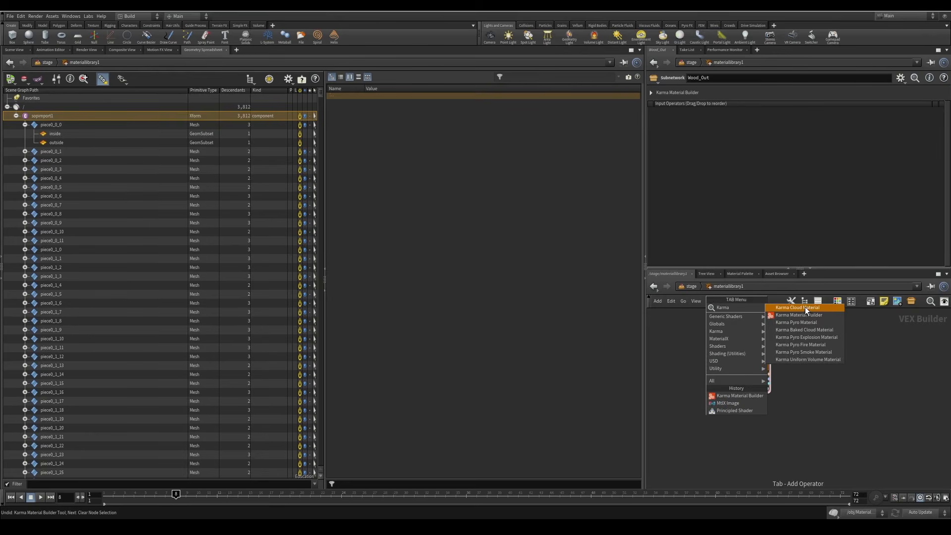
{"action": "left_click", "coordinate": [804, 316]}
{"action": "left_click", "coordinate": [731, 423]}
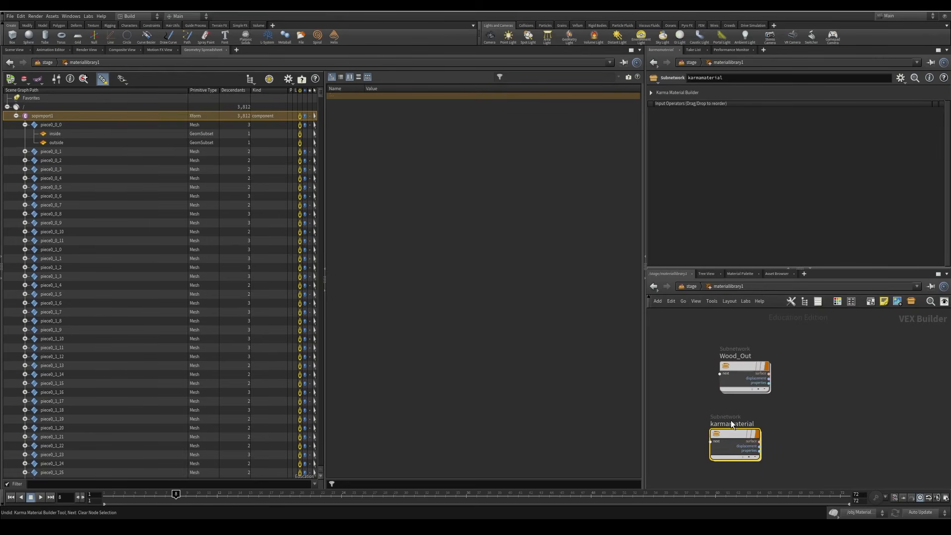
{"action": "double_click", "coordinate": [731, 423]}
{"action": "type", "text": "Wood_"}
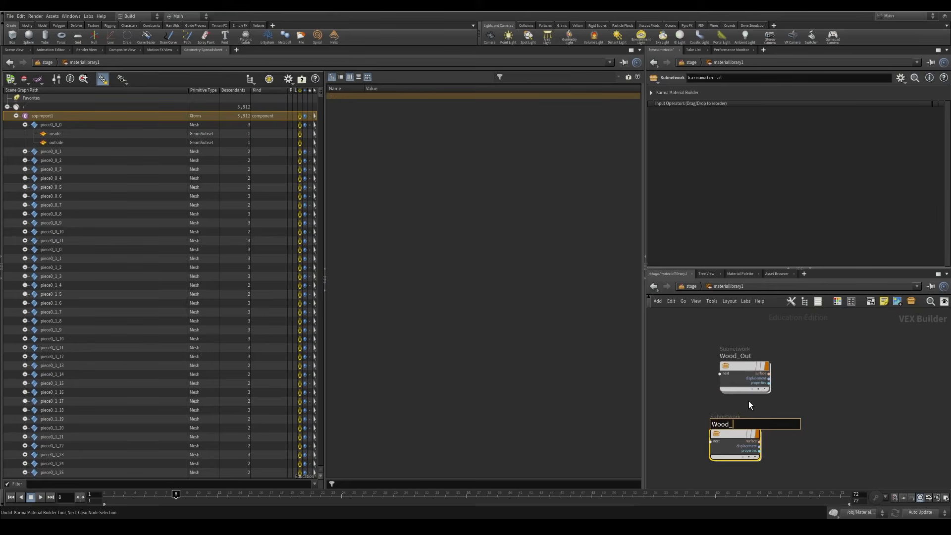
{"action": "type", "text": "In"}
{"action": "key", "text": "Return"}
{"action": "left_click", "coordinate": [776, 410]}
{"action": "key", "text": "u"}
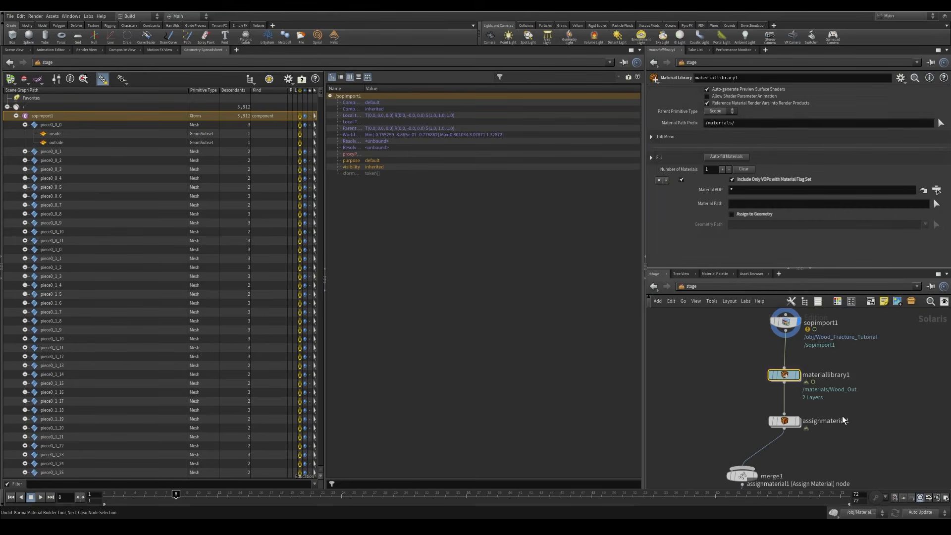
{"action": "left_click", "coordinate": [842, 420]}
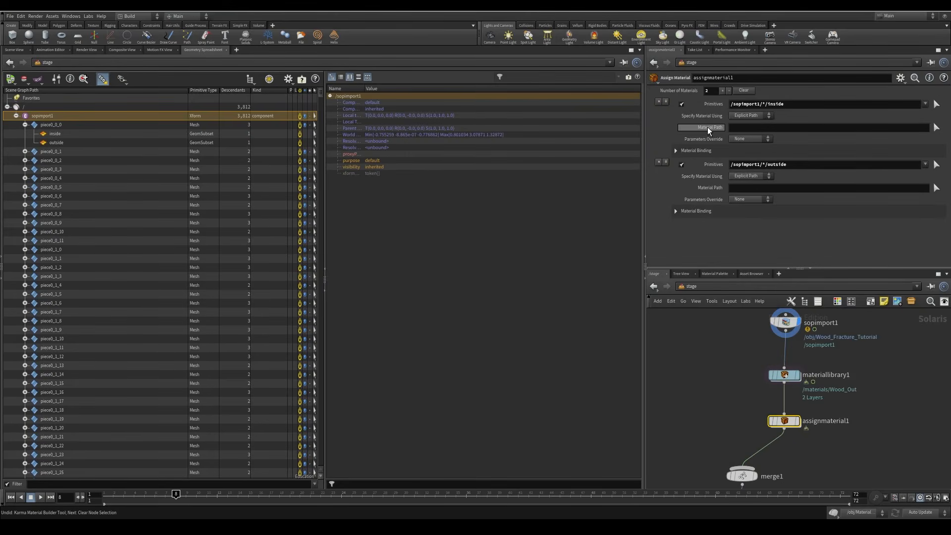
{"action": "left_click", "coordinate": [936, 127]}
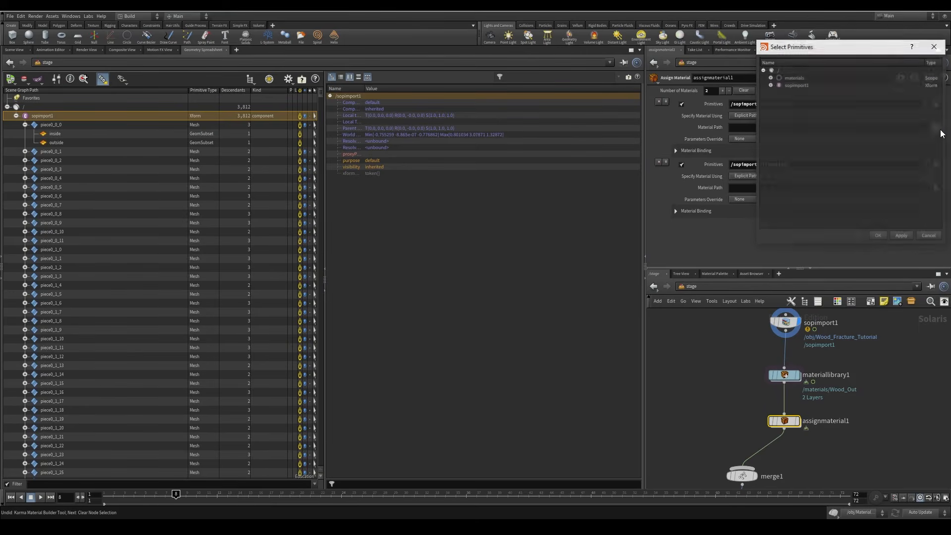
{"action": "left_click", "coordinate": [771, 78]}
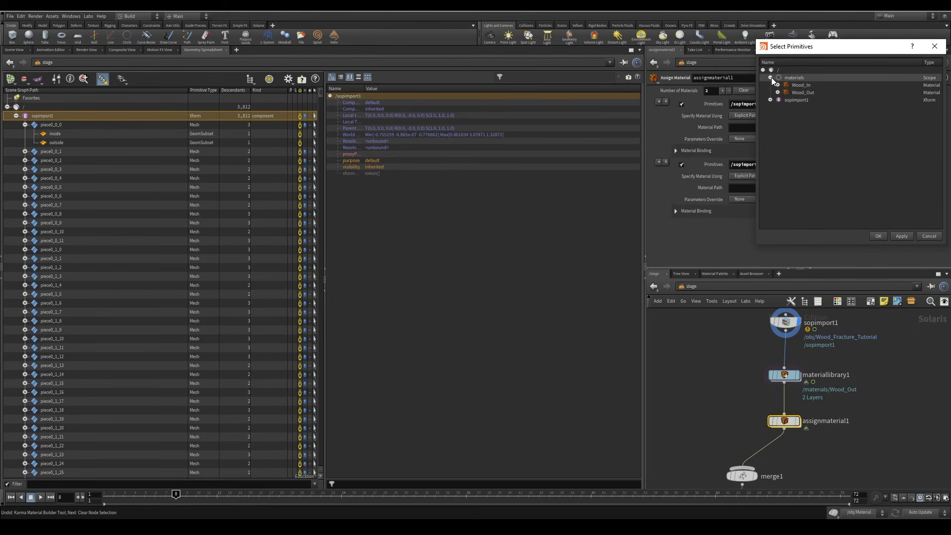
{"action": "left_click_drag", "start_coordinate": [814, 46], "coordinate": [803, 177]}
{"action": "left_click", "coordinate": [923, 176]}
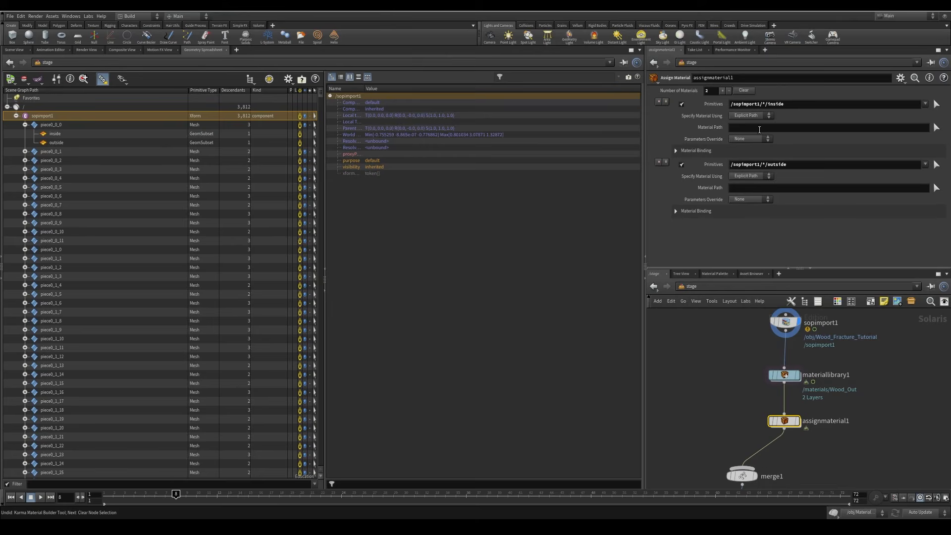
Step: Pick /materials/Wood_In as the material path for the /sopimport1/*/inside primitives in assignmaterial1
{"action": "left_click", "coordinate": [936, 127]}
{"action": "left_click", "coordinate": [771, 77]}
{"action": "left_click", "coordinate": [801, 84]}
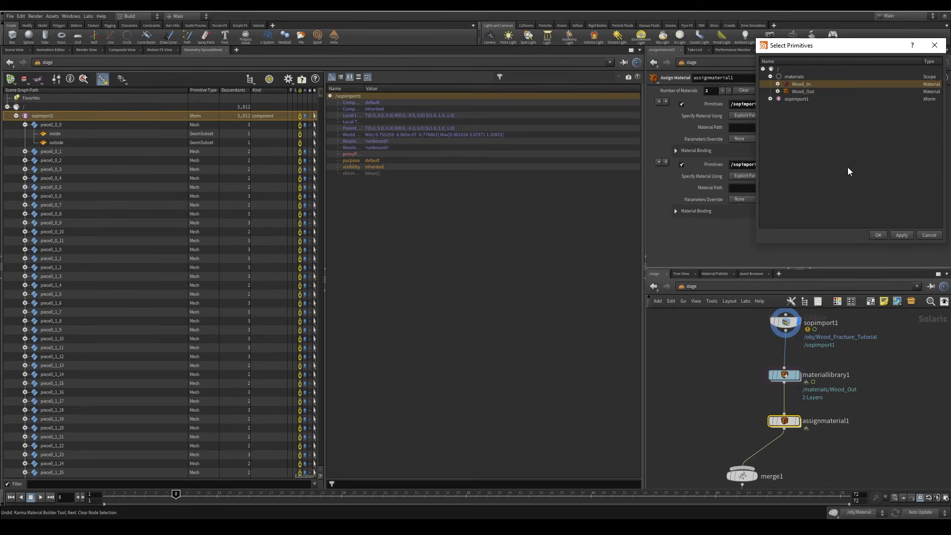
{"action": "left_click", "coordinate": [877, 234]}
Step: Set the material path for the /sopimport1/*/outside primitives to /materials/Wood_Out/, reusing the inside entry's path
{"action": "left_click_drag", "start_coordinate": [786, 126], "coordinate": [639, 130]}
{"action": "key", "text": "ctrl+c"}
{"action": "left_click", "coordinate": [787, 190]}
{"action": "key", "text": "ctrl+v"}
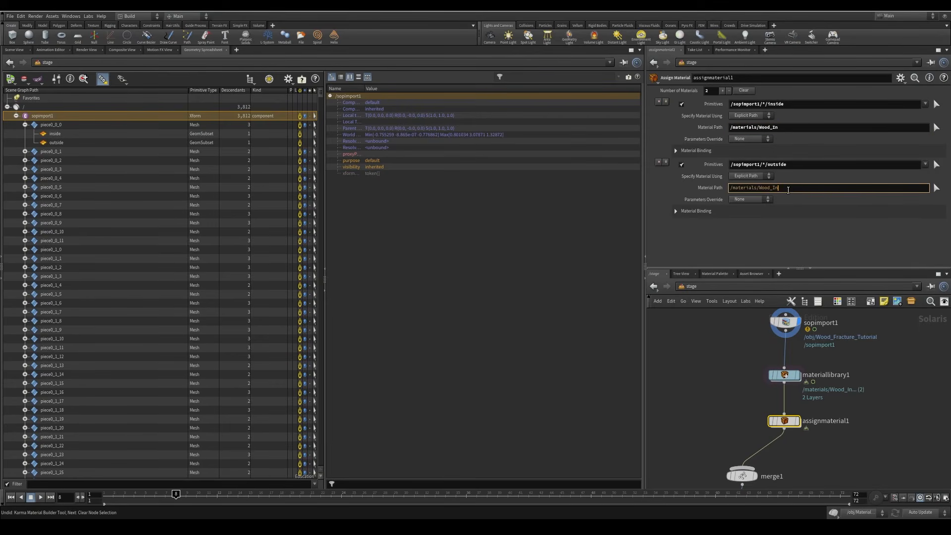
{"action": "key", "text": "BackSpace"}
{"action": "key", "text": "BackSpace"}
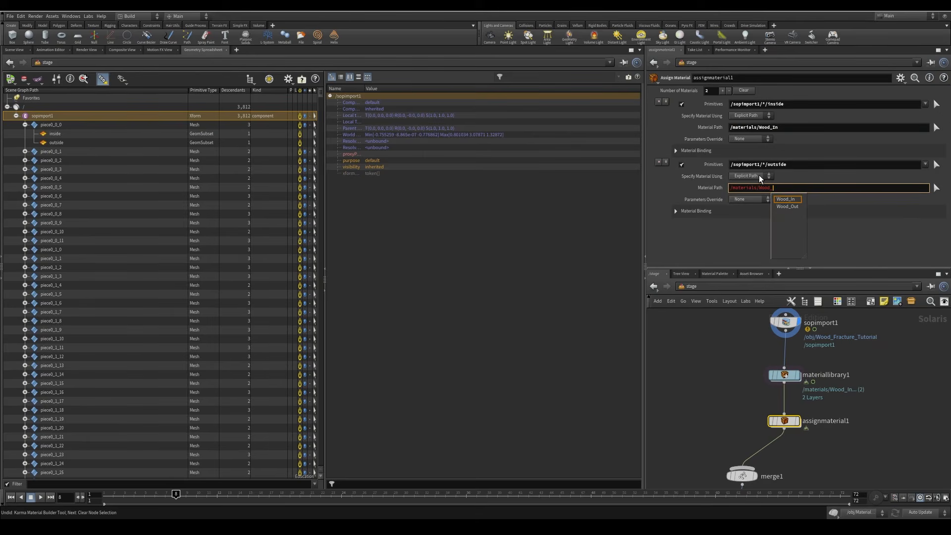
{"action": "left_click", "coordinate": [797, 207]}
{"action": "left_click", "coordinate": [769, 252]}
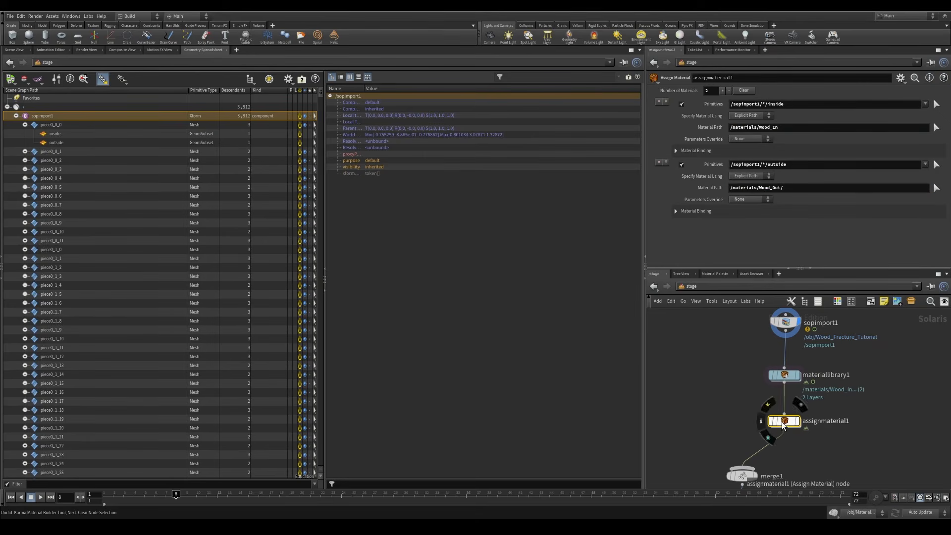
Step: Display the output of karmarendersettings and frame the fractured beam in the scene viewport
{"action": "middle_click_drag", "start_coordinate": [796, 458], "coordinate": [810, 321]}
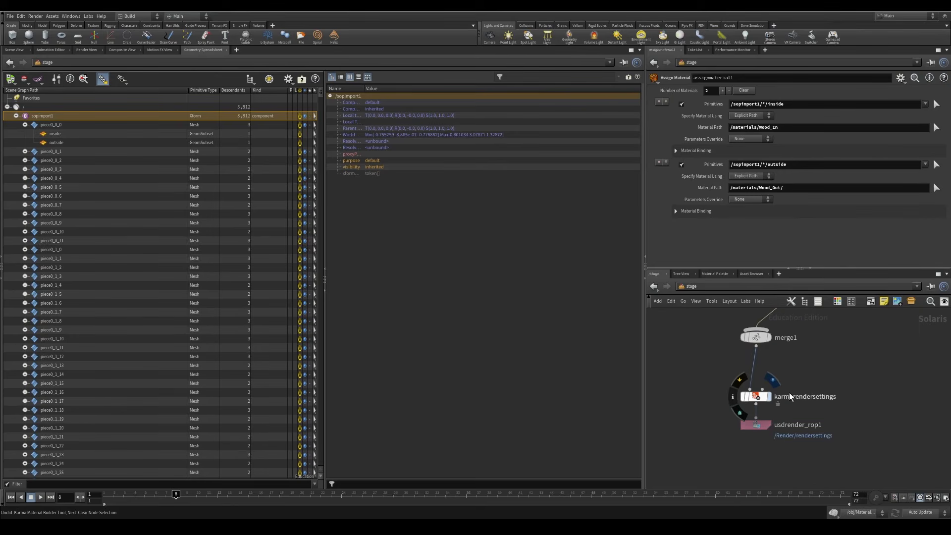
{"action": "left_click", "coordinate": [769, 396]}
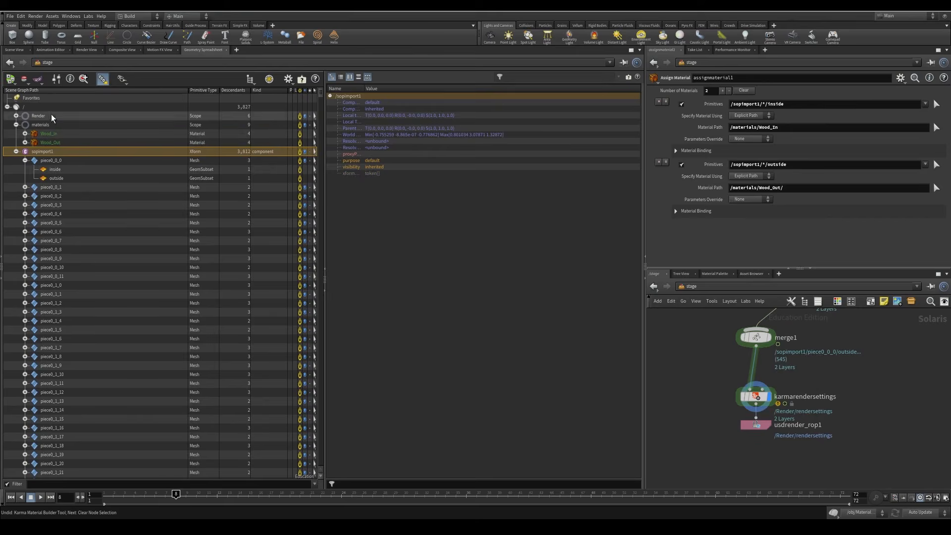
{"action": "left_click", "coordinate": [14, 50]}
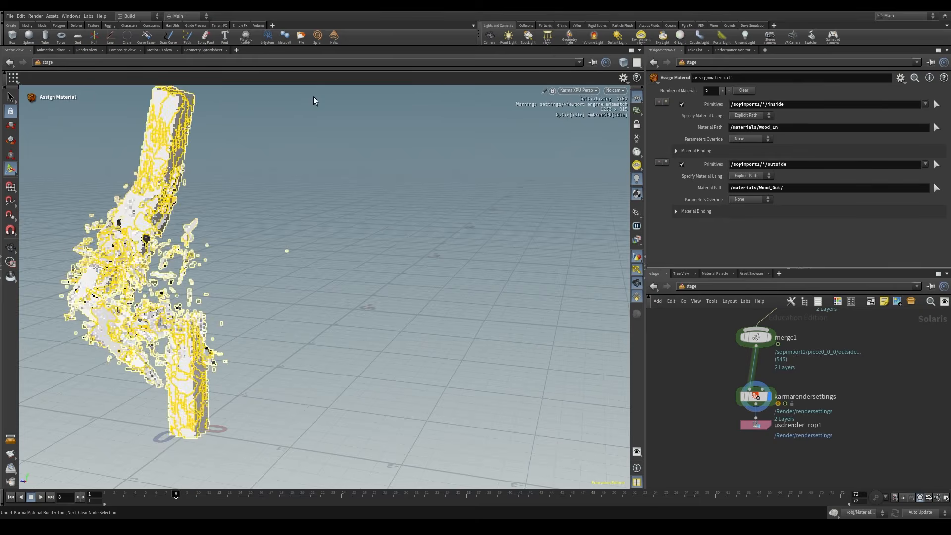
{"action": "key", "text": "Escape"}
{"action": "left_click_drag", "start_coordinate": [288, 270], "coordinate": [427, 290]}
{"action": "key", "text": "Return"}
{"action": "left_click_drag", "start_coordinate": [420, 383], "coordinate": [421, 344], "text": "alt"}
Step: Open the Wood_Out material inside materiallibrary1 and move its inputs node away from the shader nodes to make room
{"action": "middle_click_drag", "start_coordinate": [880, 331], "coordinate": [877, 473]}
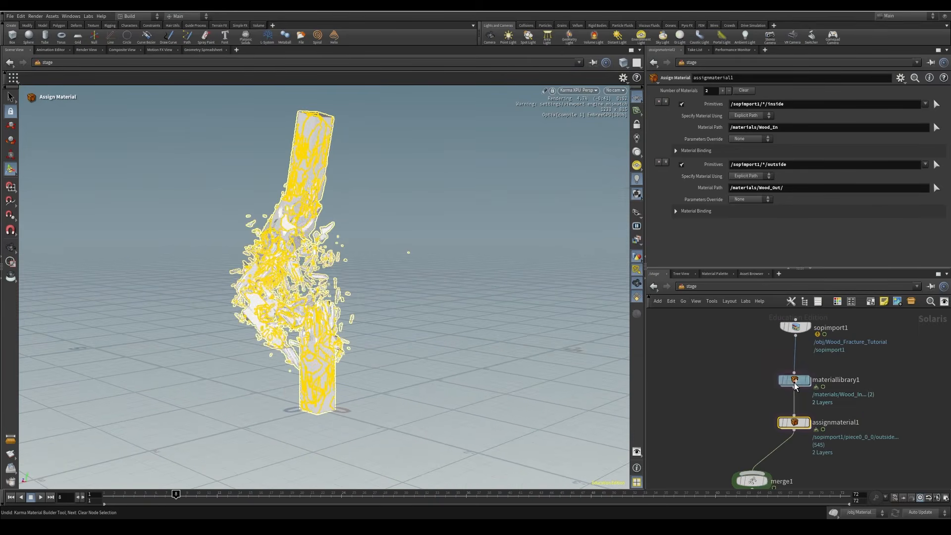
{"action": "double_click", "coordinate": [795, 380]}
{"action": "double_click", "coordinate": [733, 367]}
{"action": "middle_click_drag", "start_coordinate": [714, 378], "coordinate": [751, 376]}
{"action": "mouse_move", "coordinate": [752, 375]}
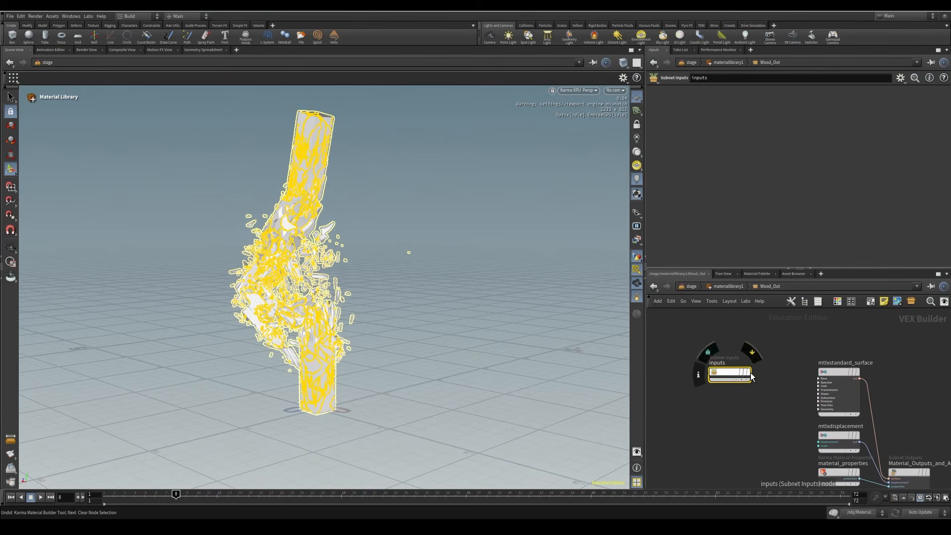
{"action": "left_click_drag", "start_coordinate": [732, 374], "coordinate": [678, 400]}
{"action": "middle_click_drag", "start_coordinate": [728, 379], "coordinate": [872, 378]}
{"action": "left_click_drag", "start_coordinate": [828, 400], "coordinate": [775, 387]}
{"action": "middle_click_drag", "start_coordinate": [799, 368], "coordinate": [688, 350]}
Step: Add an MtlX Image node and load wood_fracture_exterior_pieces_DefaultMaterial_BaseColor.png from $HIP/tex/Wood/out/ into it
{"action": "key", "text": "Tab"}
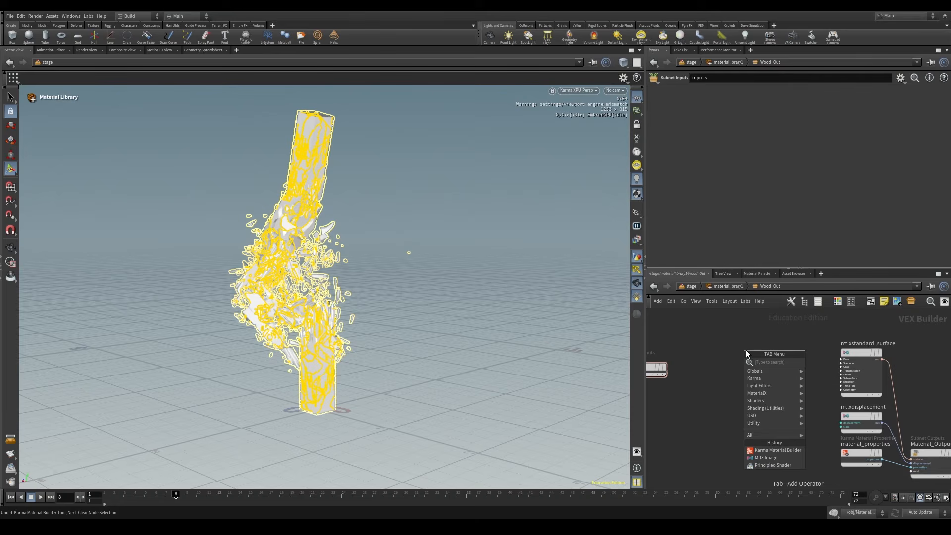
{"action": "type", "text": "image"}
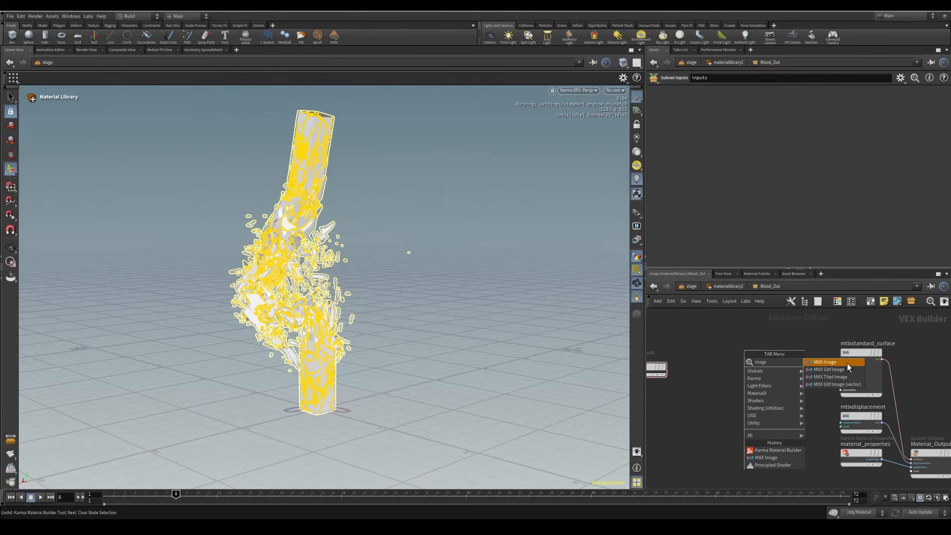
{"action": "left_click", "coordinate": [824, 362]}
{"action": "left_click", "coordinate": [741, 420]}
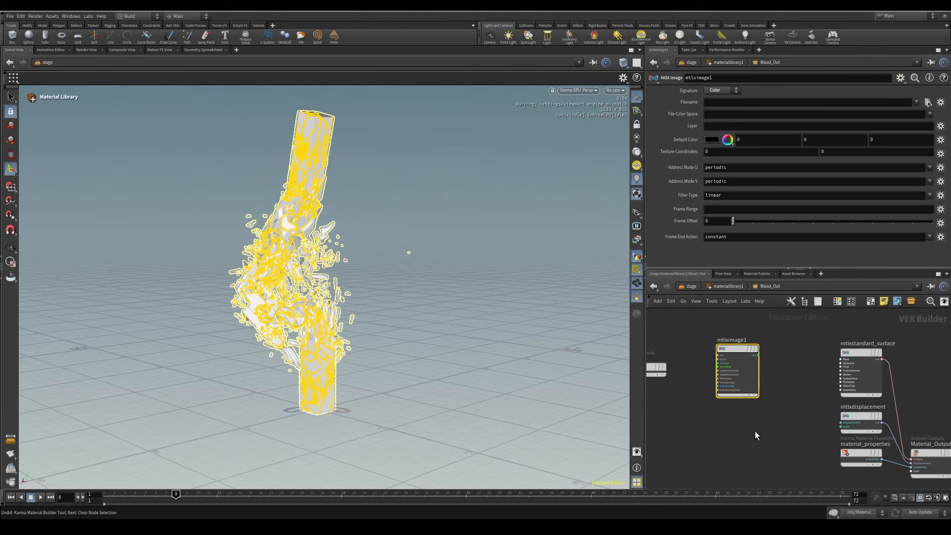
{"action": "scroll", "coordinate": [762, 407], "scroll_direction": "up", "scroll_amount": 2}
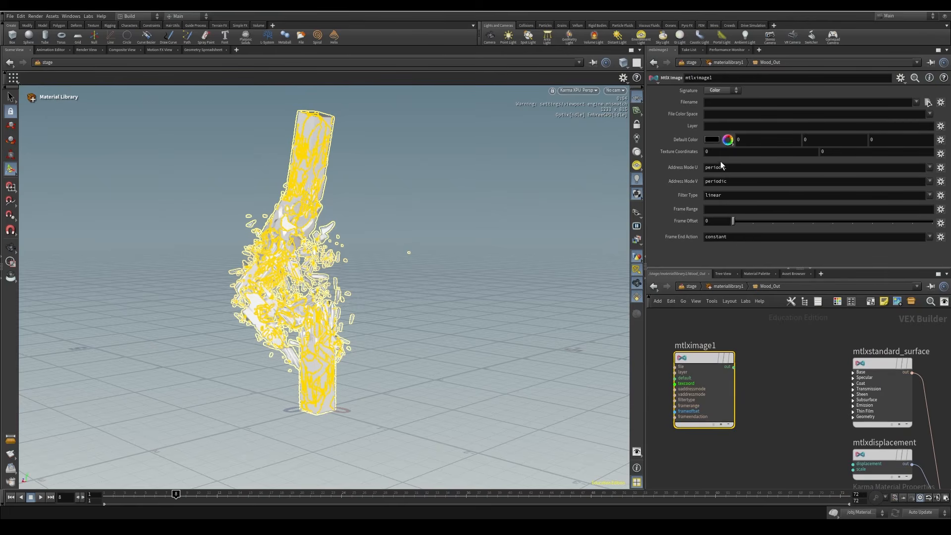
{"action": "left_click", "coordinate": [927, 103]}
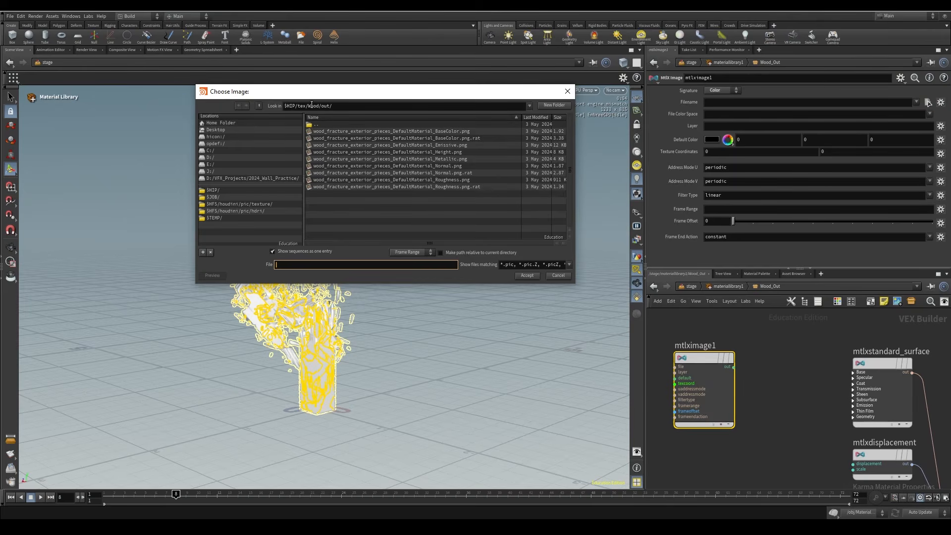
{"action": "left_click", "coordinate": [368, 132]}
{"action": "left_click", "coordinate": [530, 276]}
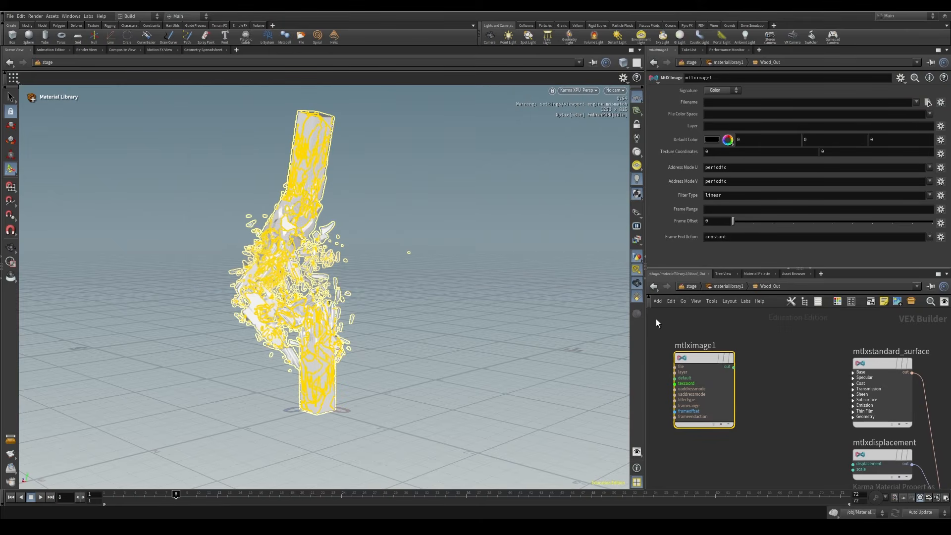
Step: Connect the image node's output to the base color input of mtlxstandard_surface
{"action": "left_click_drag", "start_coordinate": [733, 367], "coordinate": [898, 391]}
{"action": "left_click", "coordinate": [878, 395]}
{"action": "left_click", "coordinate": [871, 378]}
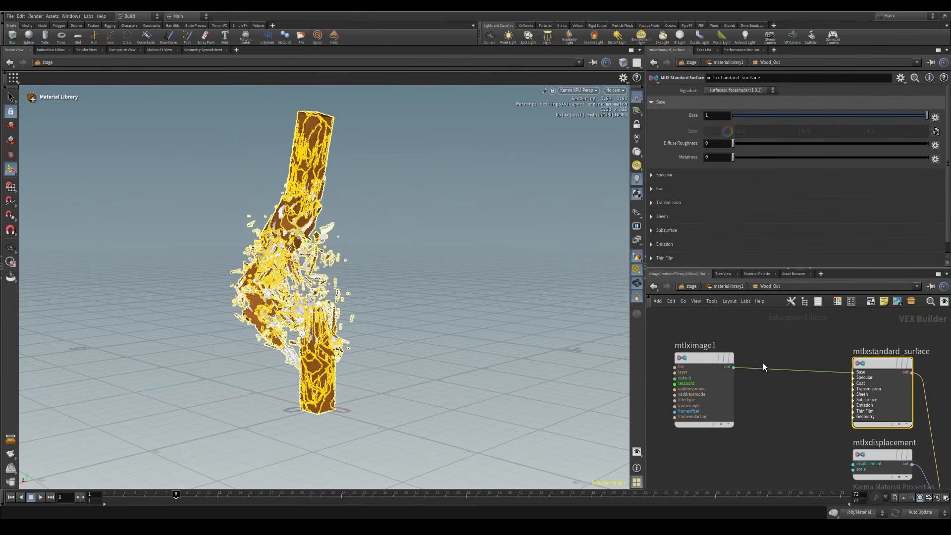
{"action": "left_click", "coordinate": [787, 344]}
Step: Rename the base color image node Out_Color and place it higher up in the Wood_Out network
{"action": "left_click_drag", "start_coordinate": [700, 357], "coordinate": [679, 328]}
{"action": "middle_click_drag", "start_coordinate": [742, 454], "coordinate": [781, 413]}
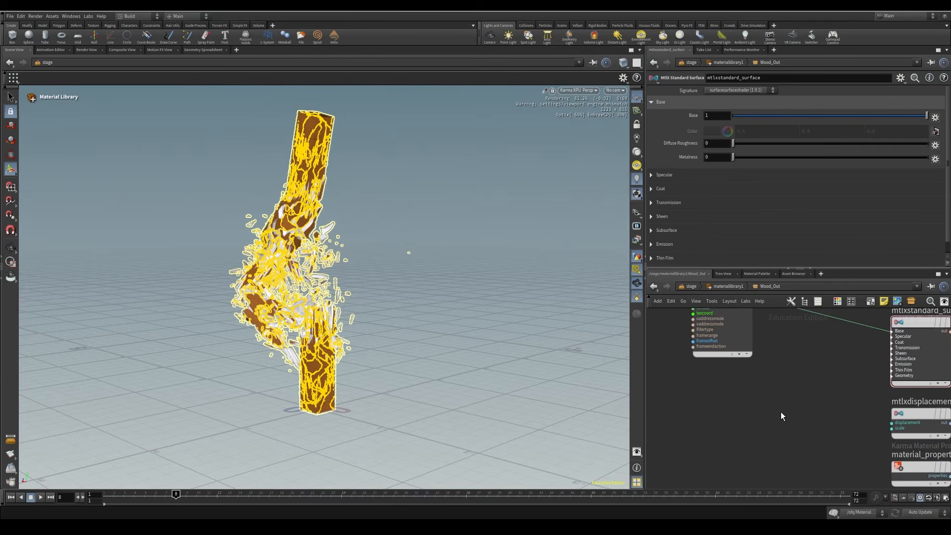
{"action": "middle_click_drag", "start_coordinate": [786, 365], "coordinate": [794, 461]}
{"action": "left_click", "coordinate": [741, 372]}
{"action": "left_click_drag", "start_coordinate": [744, 372], "coordinate": [603, 356]}
{"action": "type", "text": "Out_Color"}
{"action": "key", "text": "Return"}
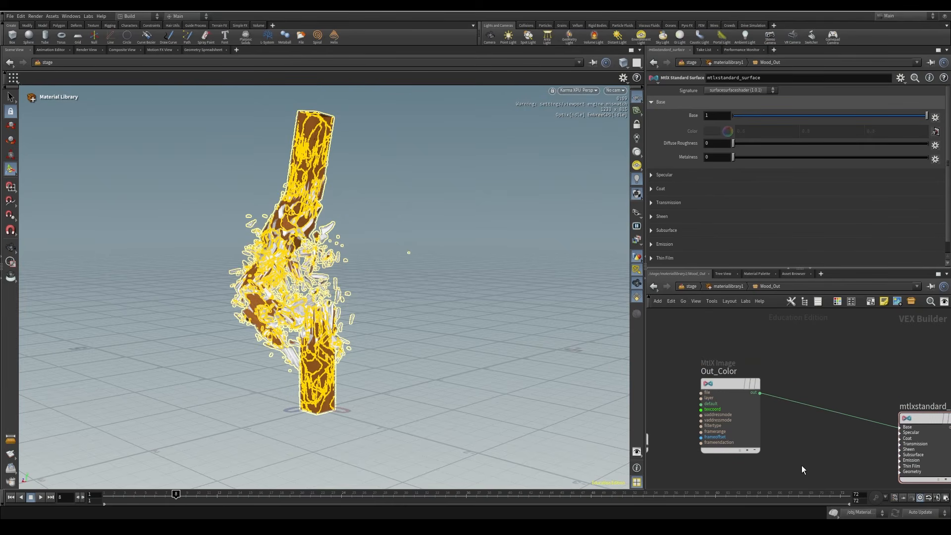
{"action": "left_click_drag", "start_coordinate": [733, 383], "coordinate": [710, 344]}
Step: Add an MtlX Image node below Out_Color in the Wood_Out network and rename it Out_Rough
{"action": "scroll", "coordinate": [777, 423], "scroll_direction": "down", "scroll_amount": 3}
{"action": "middle_click_drag", "start_coordinate": [776, 423], "coordinate": [779, 376]}
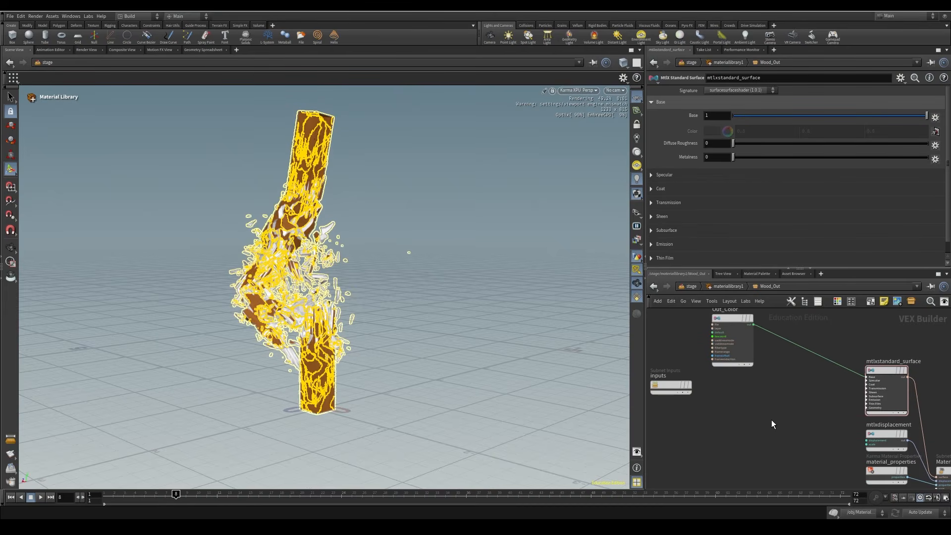
{"action": "key", "text": "Tab"}
{"action": "type", "text": "image"}
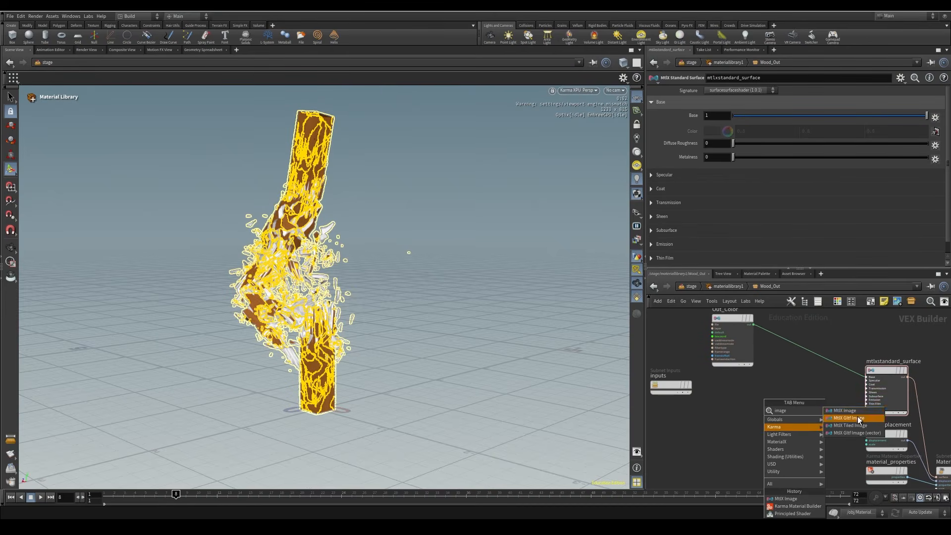
{"action": "left_click", "coordinate": [858, 419]}
{"action": "left_click", "coordinate": [745, 409]}
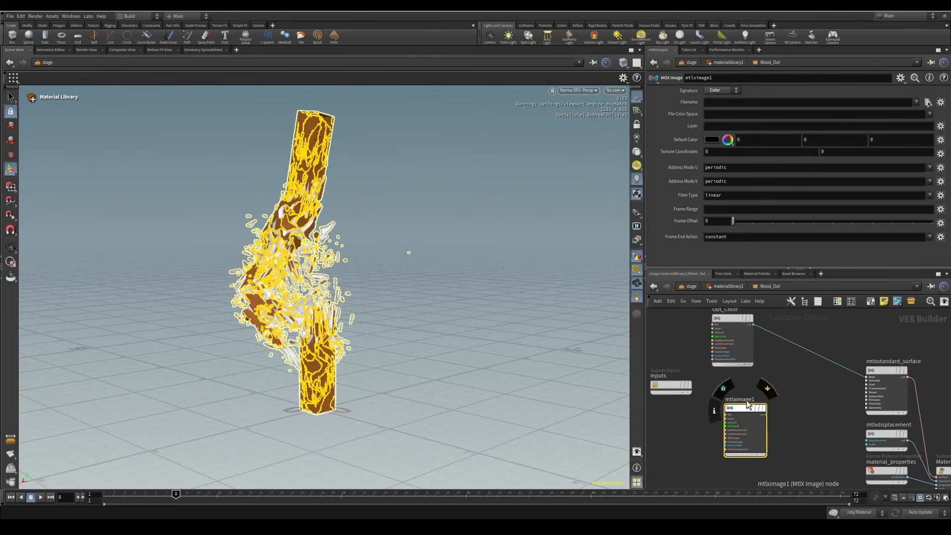
{"action": "double_click", "coordinate": [747, 400]}
{"action": "type", "text": "Out_Rough"}
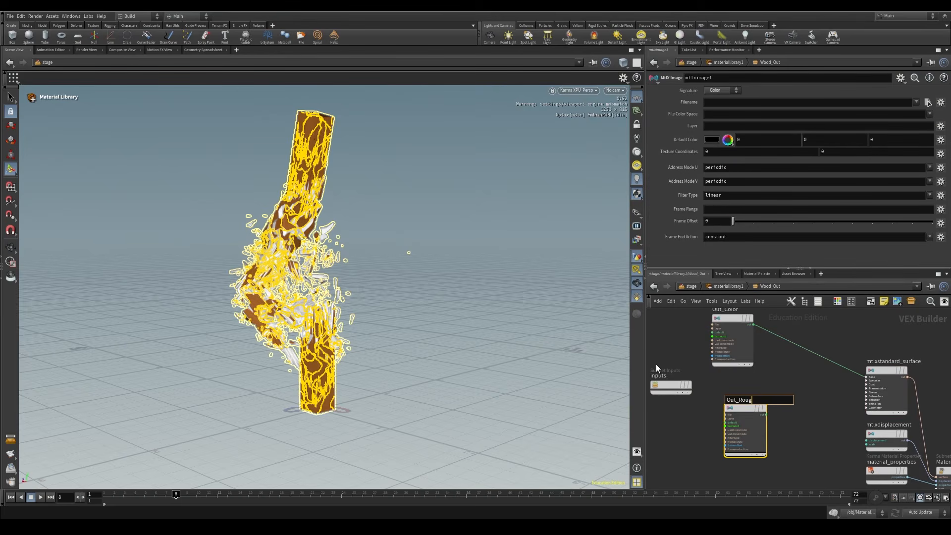
{"action": "key", "text": "Return"}
Step: Load wood_fracture_exterior_pieces_DefaultMaterial_Roughness.png from $HIP/tex/Wood/out/ into Out_Rough and set its file color space to Raw
{"action": "left_click", "coordinate": [927, 102]}
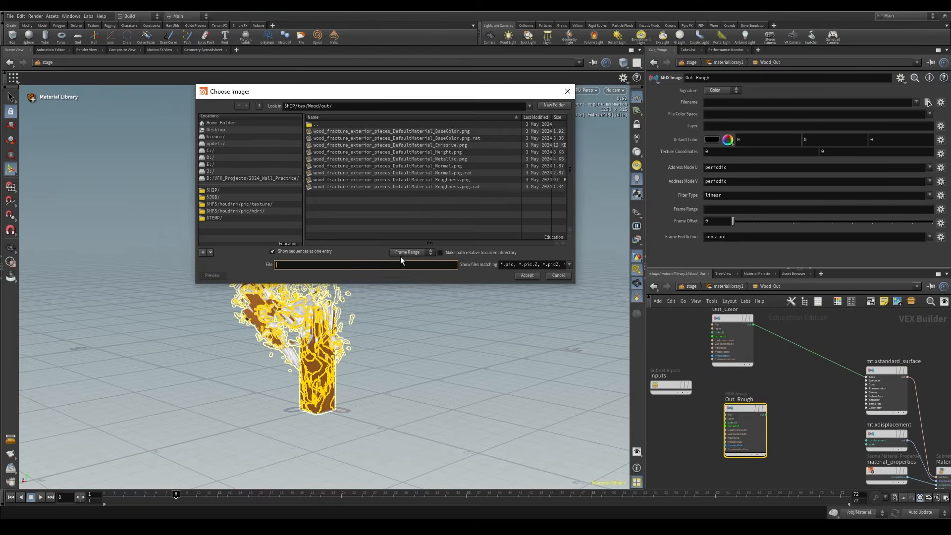
{"action": "left_click", "coordinate": [446, 180]}
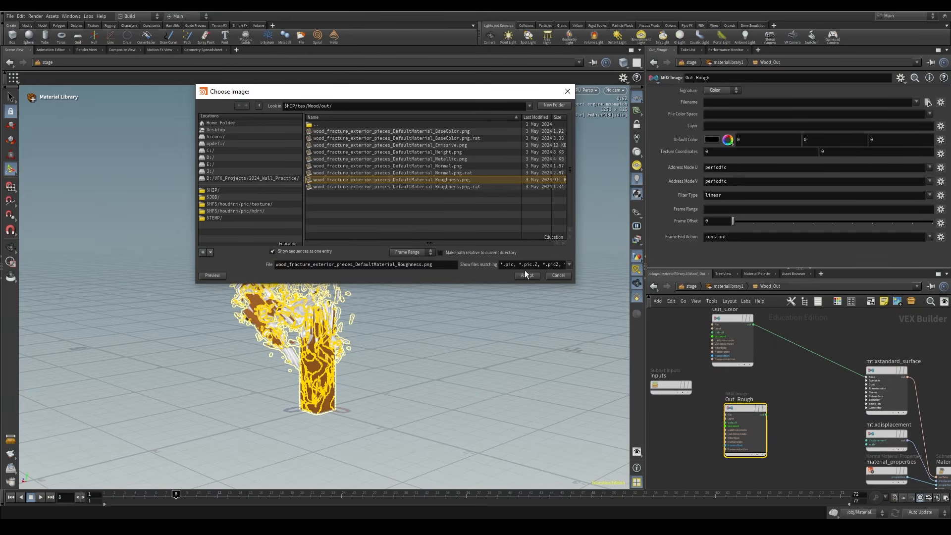
{"action": "left_click", "coordinate": [527, 276]}
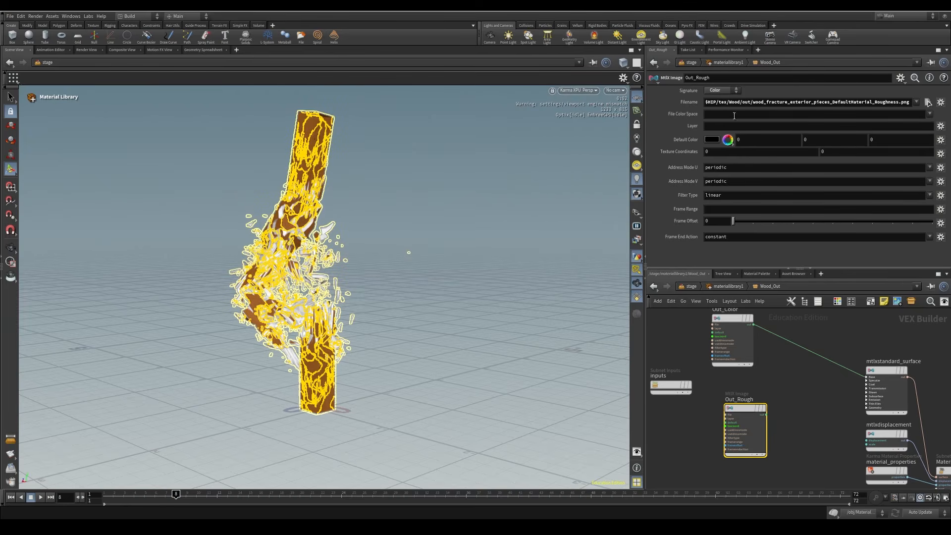
{"action": "left_click", "coordinate": [929, 115]}
Step: Connect Out_Rough's output to the specular roughness input of mtlxstandard_surface and tidy the node layout
{"action": "scroll", "coordinate": [923, 435], "scroll_direction": "up", "scroll_amount": 2}
{"action": "left_click", "coordinate": [696, 403]}
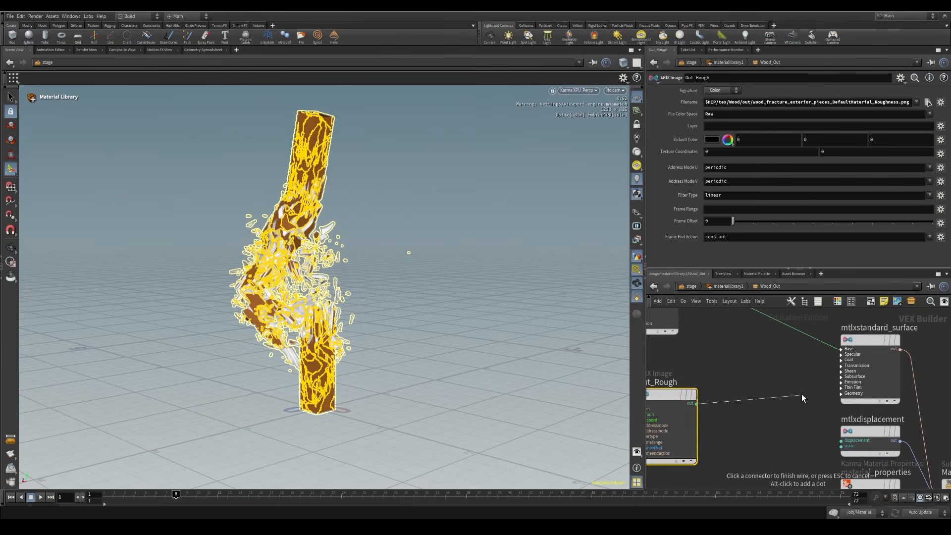
{"action": "left_click", "coordinate": [840, 354]}
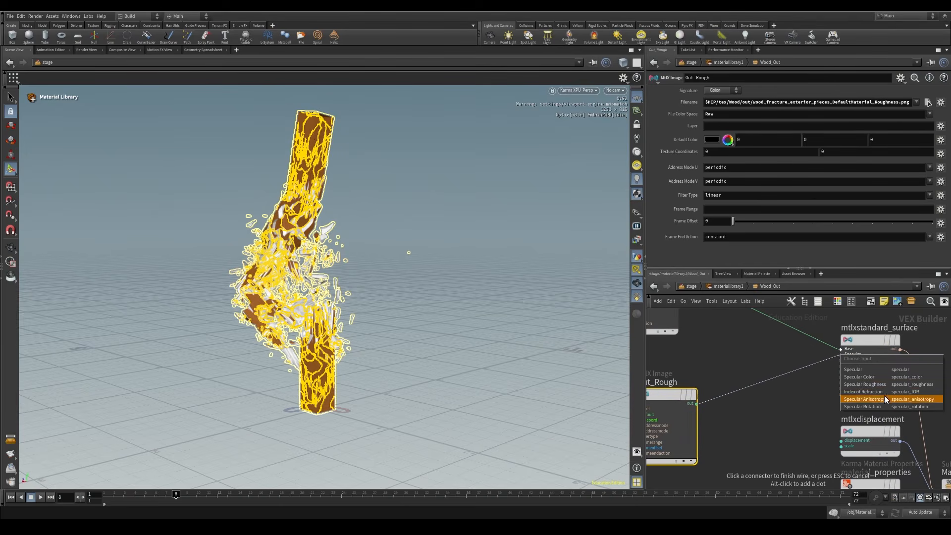
{"action": "left_click", "coordinate": [870, 382]}
{"action": "key", "text": "l"}
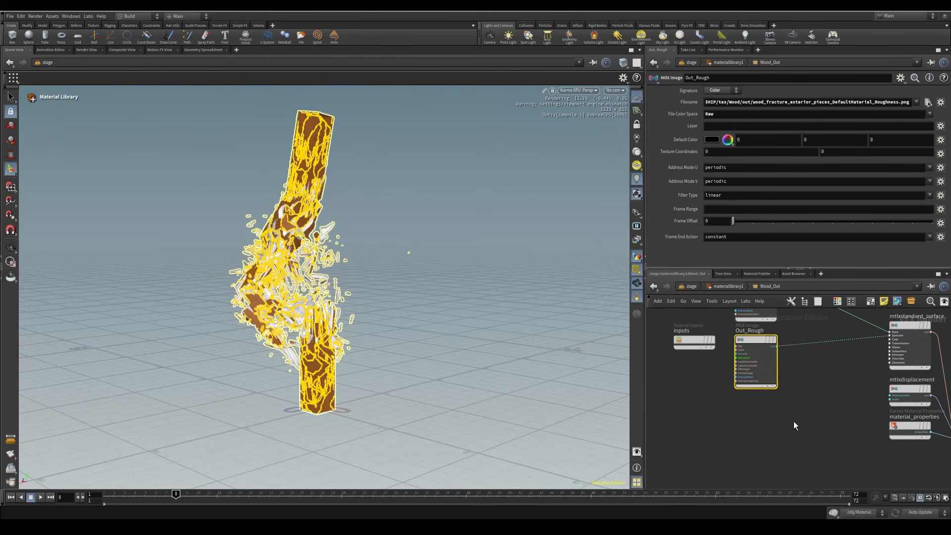
Step: Add another MtlX Image node below Out_Rough and connect it to the normal input in mtlxstandard_surface's Geometry group
{"action": "key", "text": "Tab"}
{"action": "type", "text": "mtlx image"}
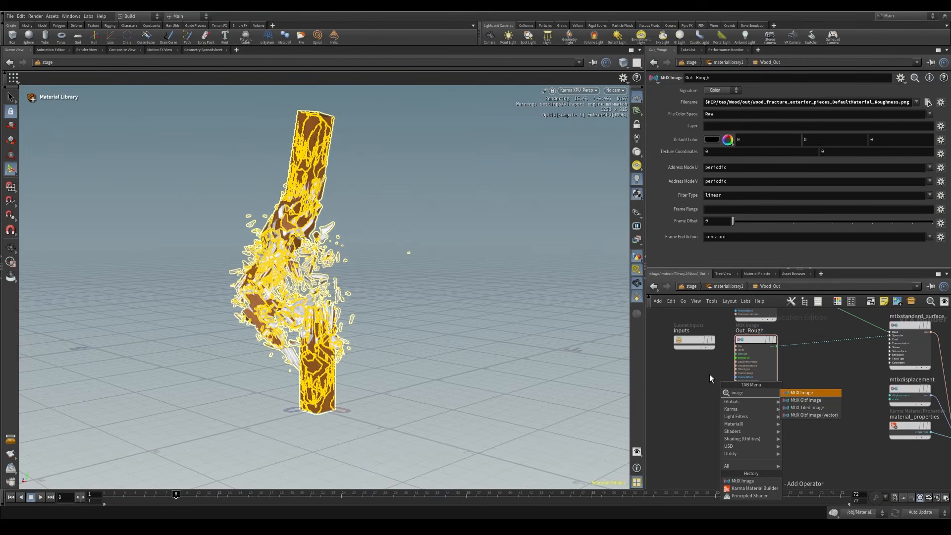
{"action": "key", "text": "Return"}
{"action": "middle_click_drag", "start_coordinate": [776, 426], "coordinate": [755, 449]}
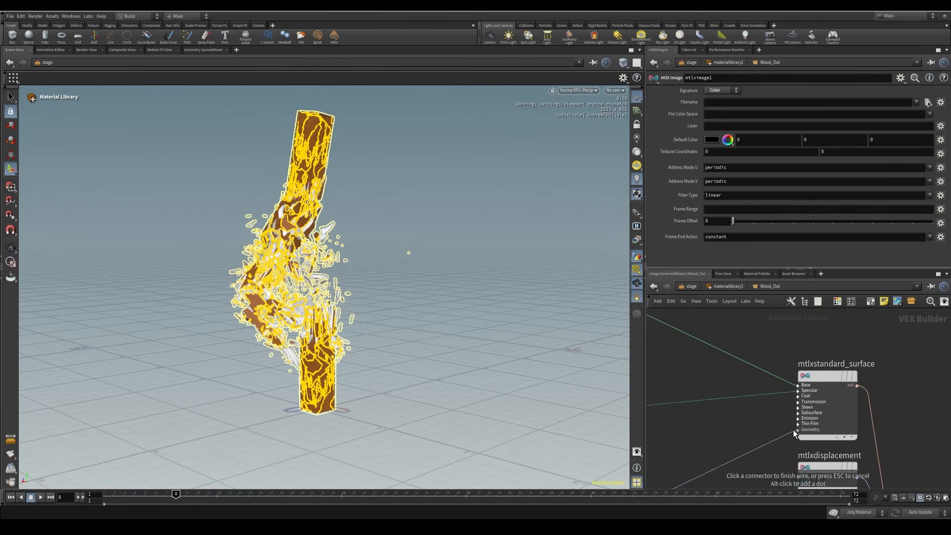
{"action": "middle_click_drag", "start_coordinate": [793, 429], "coordinate": [741, 378]}
{"action": "left_click_drag", "start_coordinate": [785, 391], "coordinate": [760, 363]}
{"action": "middle_click_drag", "start_coordinate": [760, 364], "coordinate": [774, 415]}
{"action": "left_click_drag", "start_coordinate": [675, 449], "coordinate": [835, 351]}
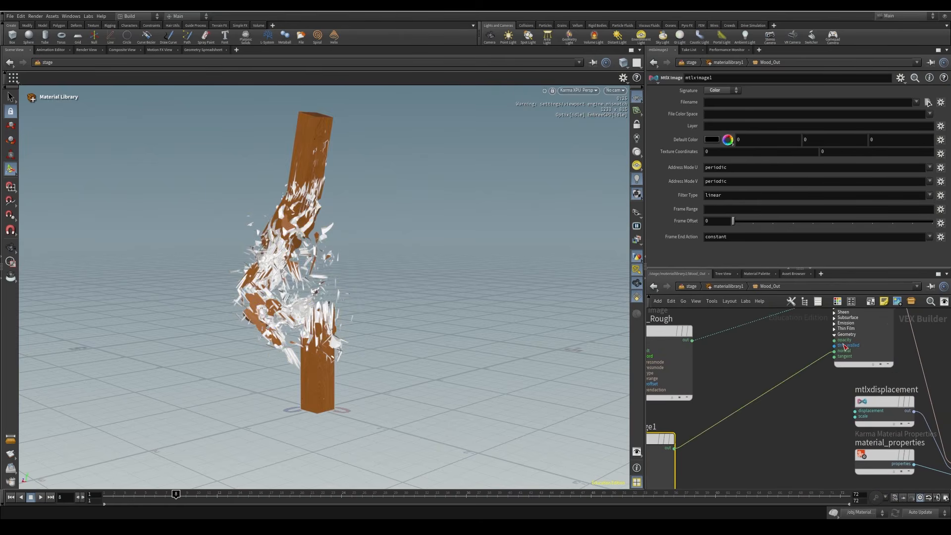
Step: Add an MtlX Normalmap node and wire it between the new image node and the normal input of mtlxstandard_surface
{"action": "middle_click_drag", "start_coordinate": [748, 420], "coordinate": [834, 414]}
{"action": "key", "text": "Tab"}
{"action": "type", "text": "normal"}
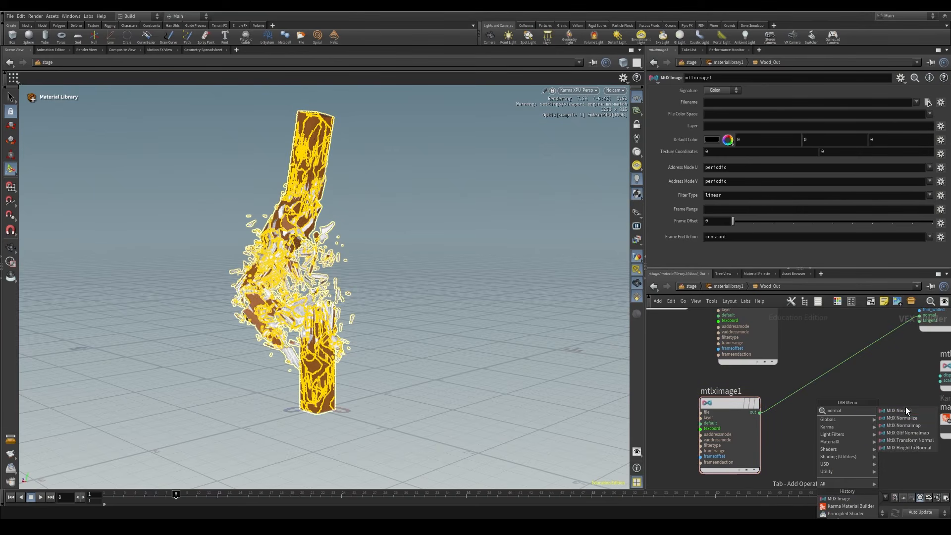
{"action": "left_click", "coordinate": [922, 425]}
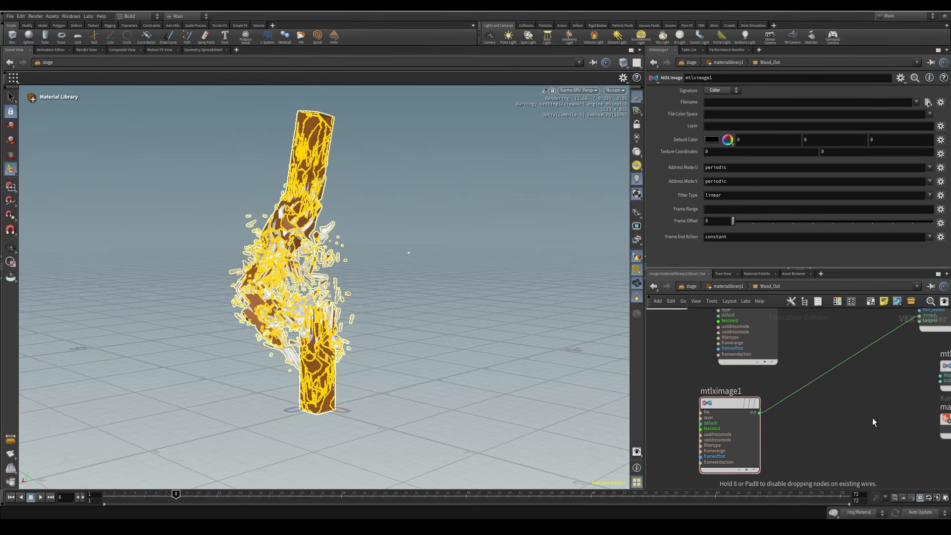
{"action": "left_click", "coordinate": [854, 425]}
{"action": "left_click", "coordinate": [708, 425]}
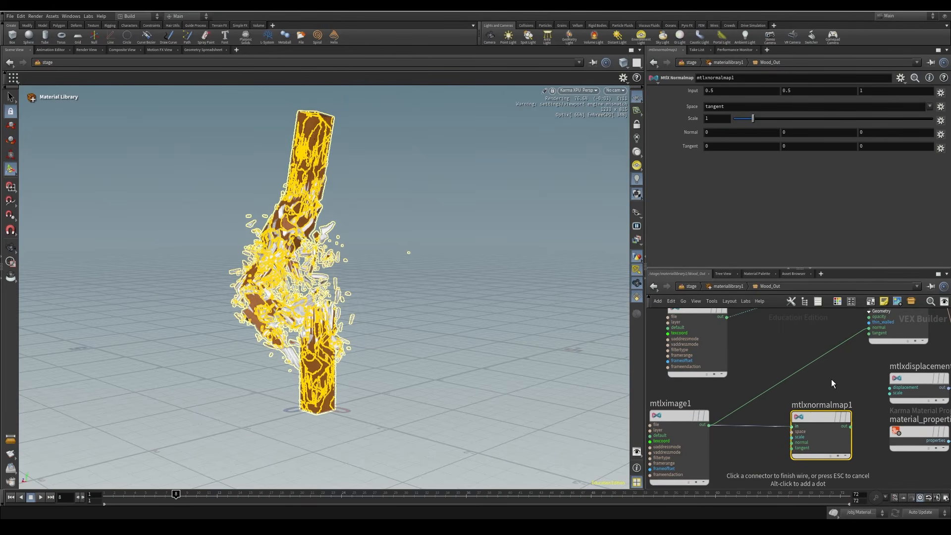
{"action": "left_click", "coordinate": [792, 426]}
{"action": "middle_click_drag", "start_coordinate": [853, 420], "coordinate": [801, 436]}
{"action": "left_click", "coordinate": [800, 442]}
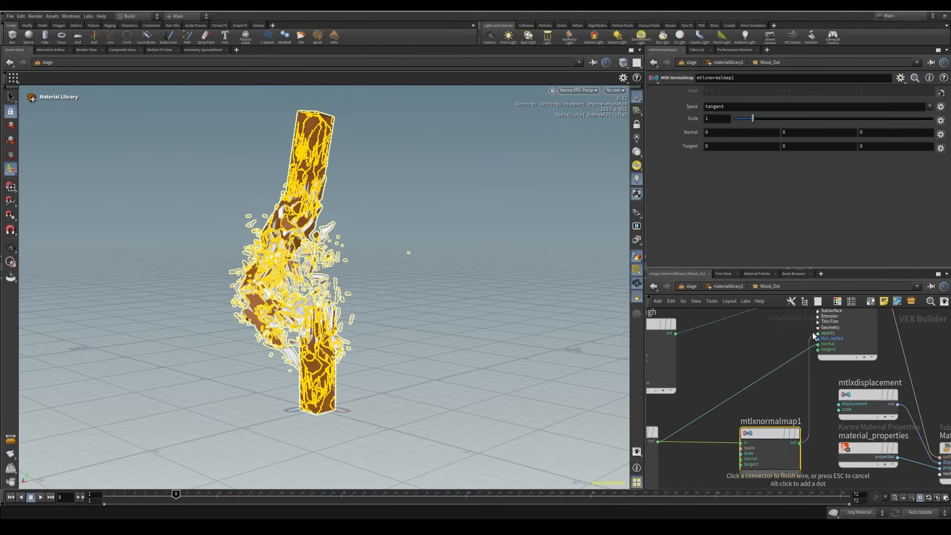
{"action": "left_click", "coordinate": [794, 438]}
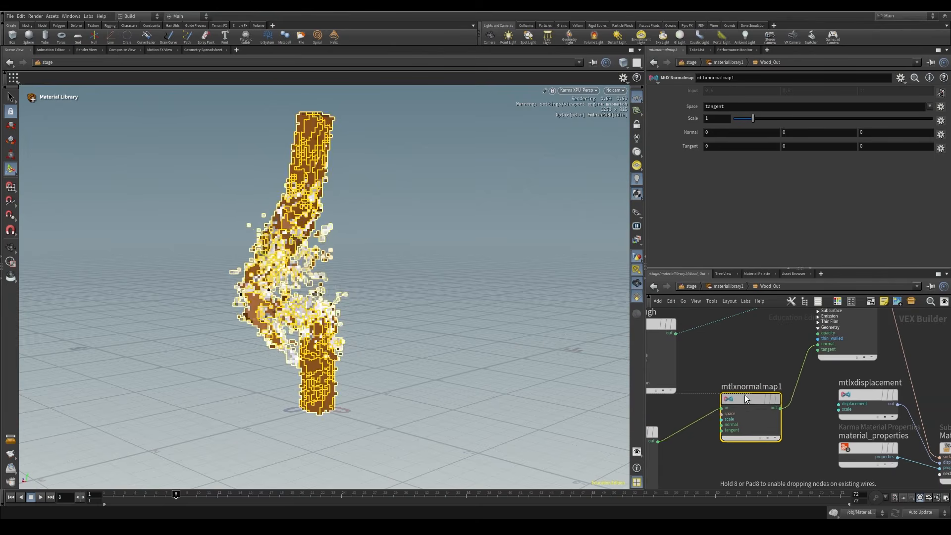
Step: Load wood_fracture_exterior_pieces_DefaultMaterial_Normal.png into the image node feeding the normal map and choose its file color space
{"action": "left_click", "coordinate": [706, 415]}
{"action": "left_click", "coordinate": [917, 102]}
{"action": "left_click", "coordinate": [924, 103]}
{"action": "left_click", "coordinate": [927, 103]}
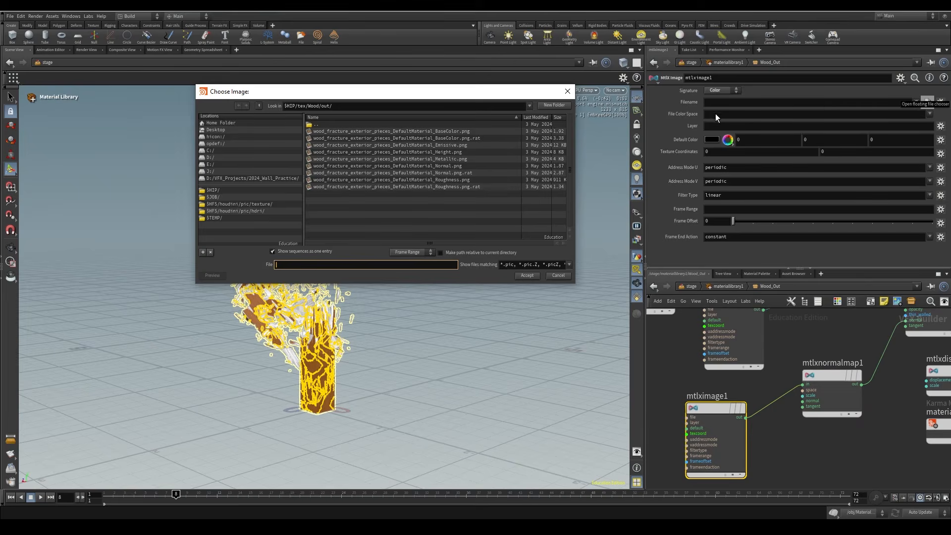
{"action": "left_click", "coordinate": [488, 166]}
{"action": "left_click", "coordinate": [527, 275]}
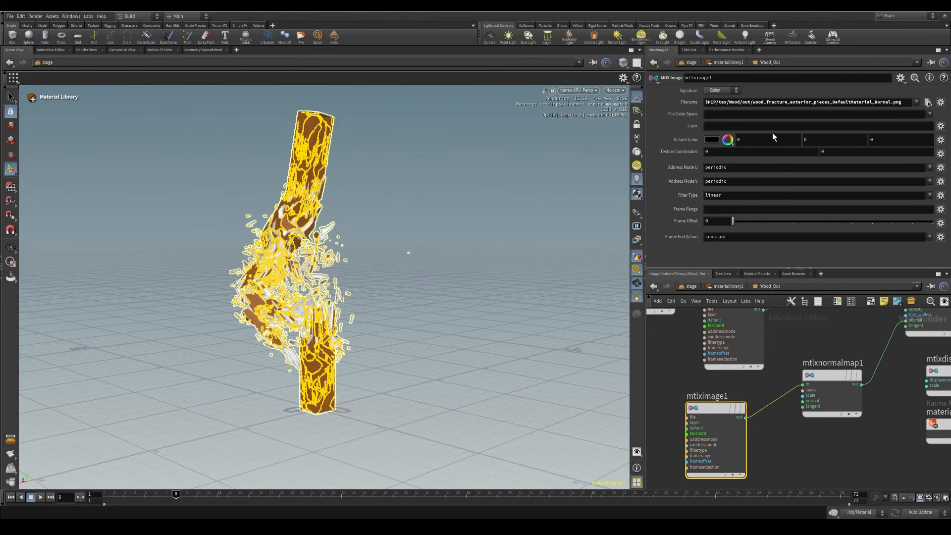
{"action": "left_click", "coordinate": [930, 115]}
{"action": "left_click", "coordinate": [901, 144]}
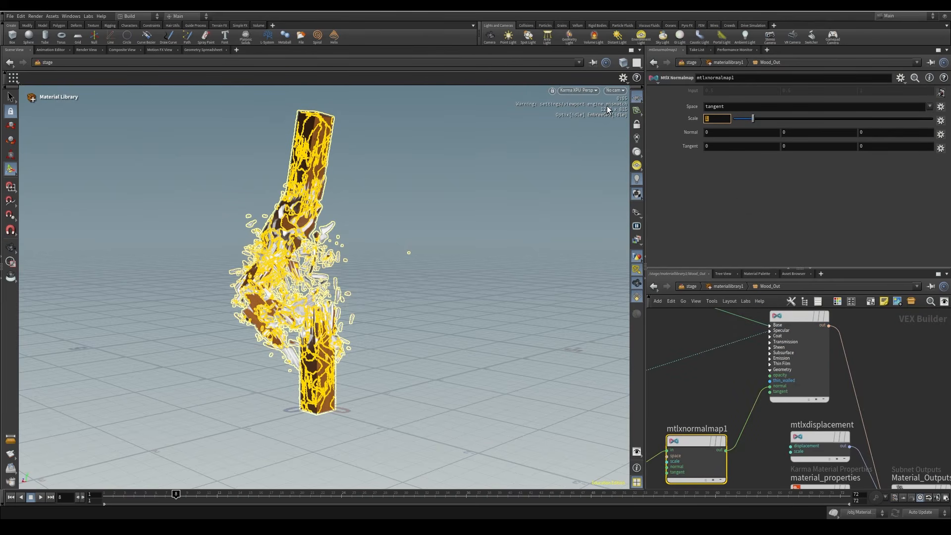
Step: Try a scale of 0.25 on the normal map and examine the upper part of the beam up close
{"action": "type", "text": ".25"}
{"action": "key", "text": "Return"}
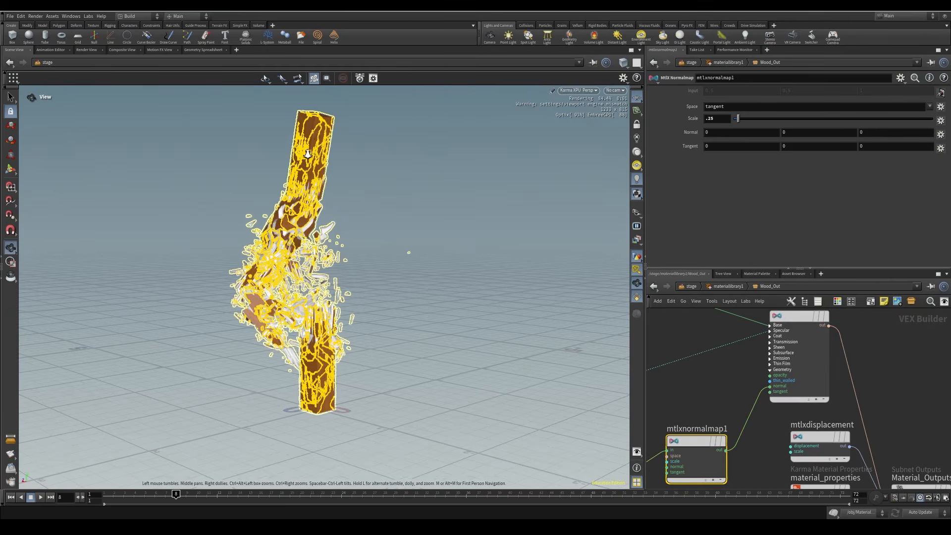
{"action": "right_click_drag", "start_coordinate": [410, 252], "coordinate": [553, 166], "text": "alt"}
{"action": "middle_click_drag", "start_coordinate": [369, 172], "coordinate": [407, 226], "text": "alt"}
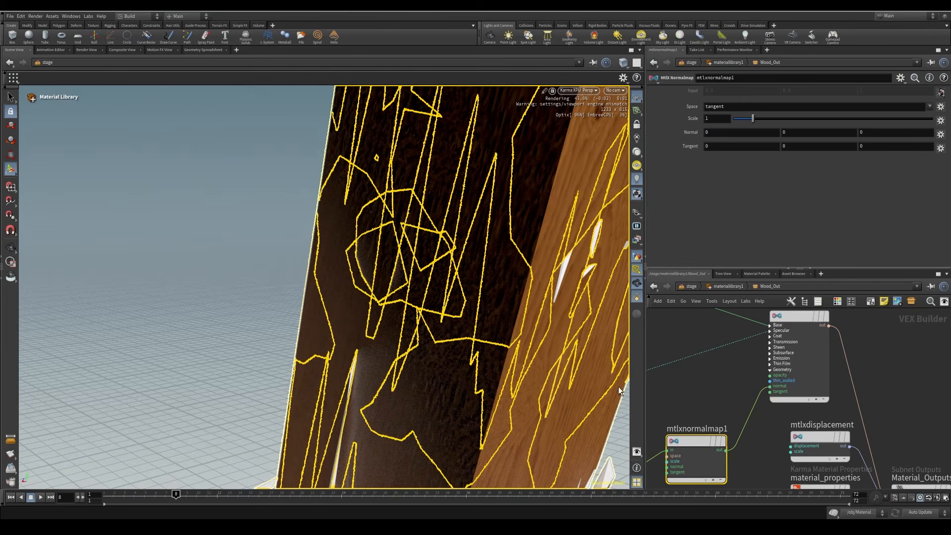
Step: Set the specular index of refraction of mtlxstandard_surface to 2.2
{"action": "left_click", "coordinate": [794, 325]}
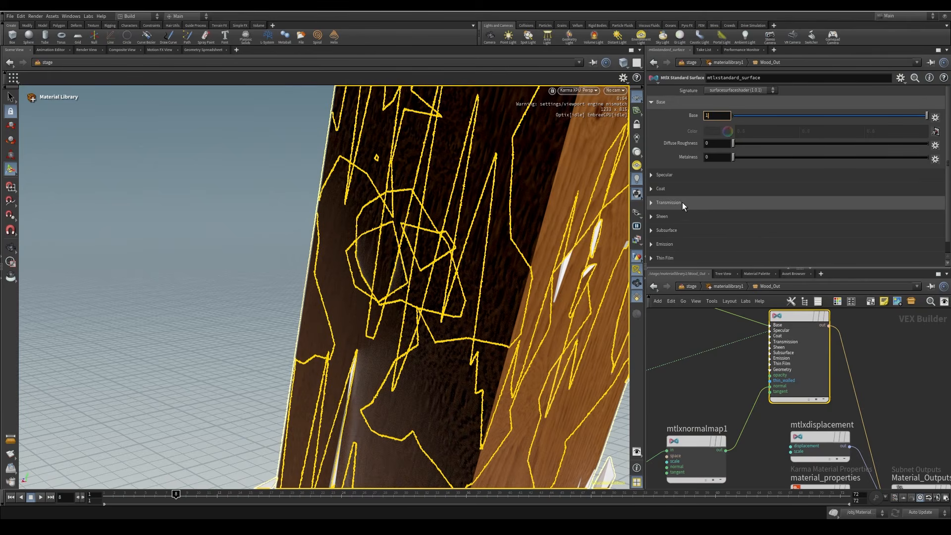
{"action": "left_click", "coordinate": [650, 176]}
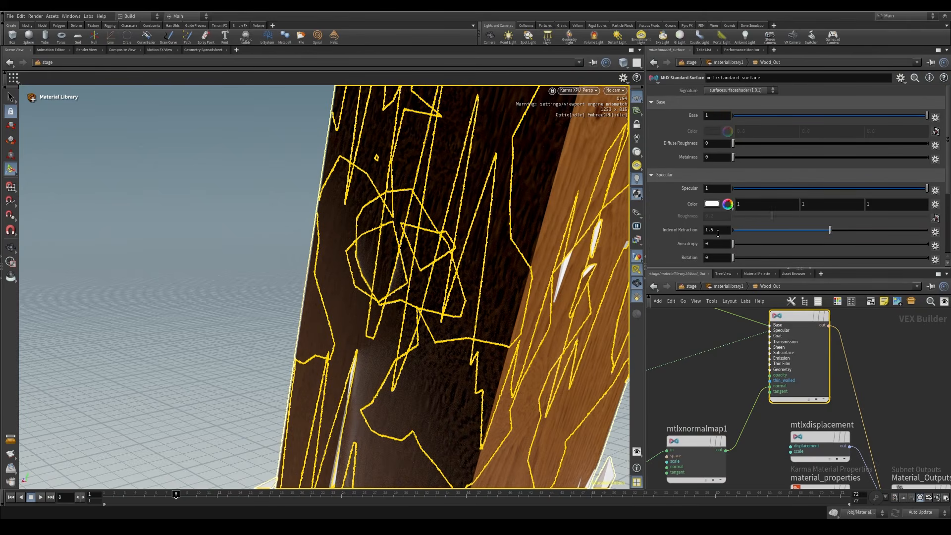
{"action": "type", "text": "2.2"}
{"action": "key", "text": "Return"}
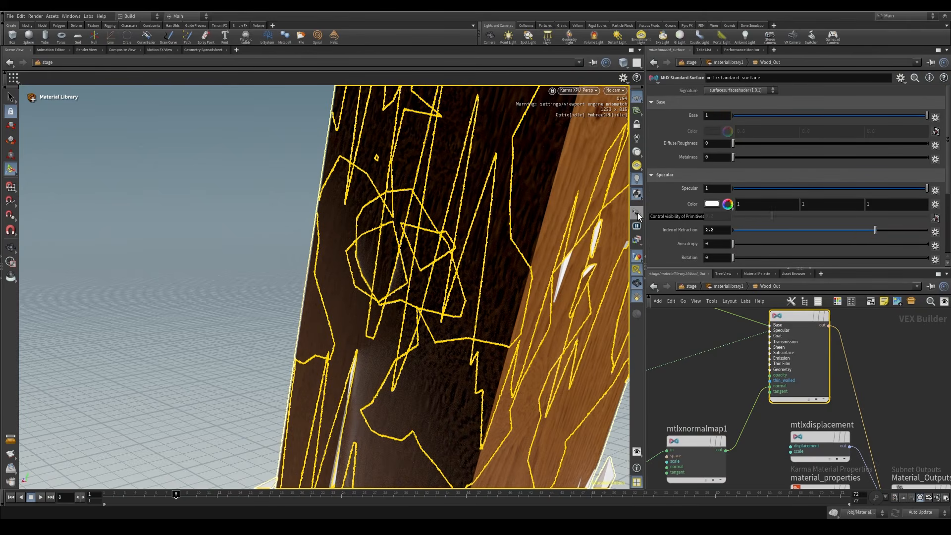
Step: Darken the specular color to a gray of 0.631 and raise the diffuse roughness to 0.926
{"action": "left_click", "coordinate": [718, 205]}
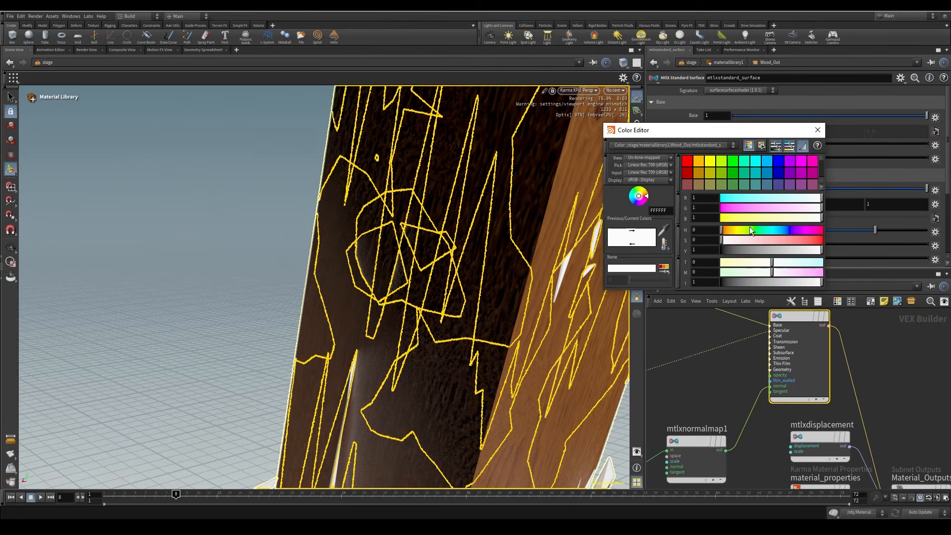
{"action": "left_click_drag", "start_coordinate": [789, 251], "coordinate": [785, 251]}
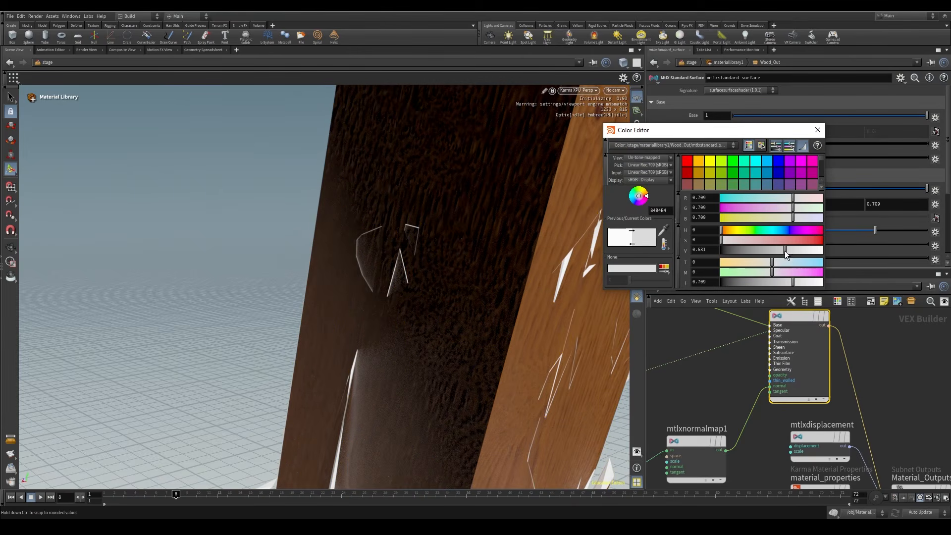
{"action": "left_click", "coordinate": [817, 131]}
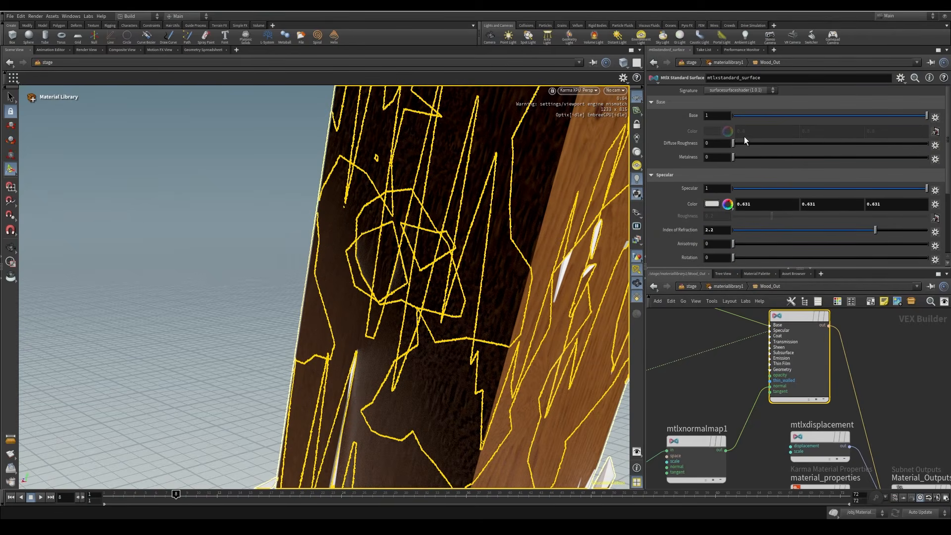
{"action": "left_click_drag", "start_coordinate": [878, 144], "coordinate": [912, 142]}
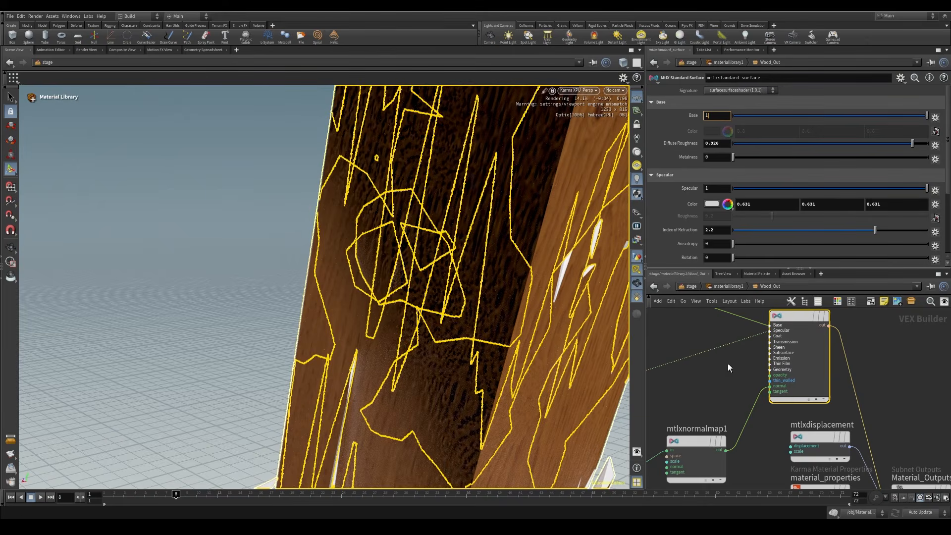
Step: Open the Wood_In material in materiallibrary1 and add an MtlX Image node beside its standard surface
{"action": "key", "text": "u"}
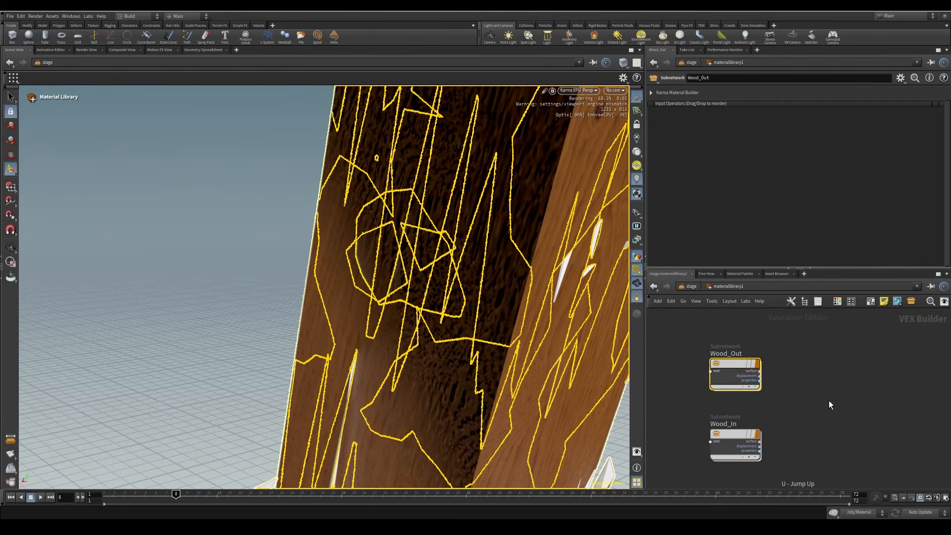
{"action": "double_click", "coordinate": [729, 438]}
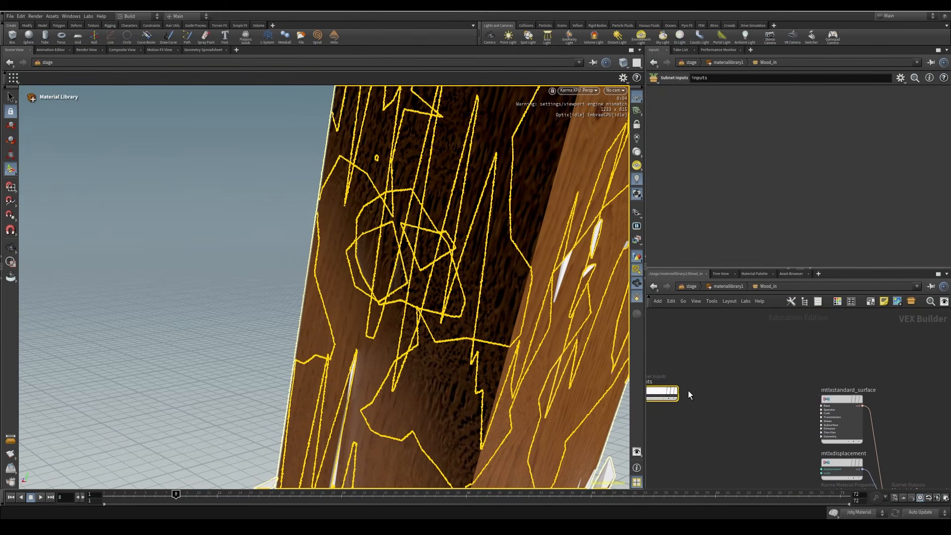
{"action": "key", "text": "Tab"}
{"action": "type", "text": "image"}
{"action": "key", "text": "Return"}
{"action": "left_click", "coordinate": [731, 426]}
Step: Try to load wood_fracture_interior_pieces_DefaultMaterial_BaseColor.png from $HIP/tex/New folder (2)/ into the Wood_In image node
{"action": "left_click", "coordinate": [927, 102]}
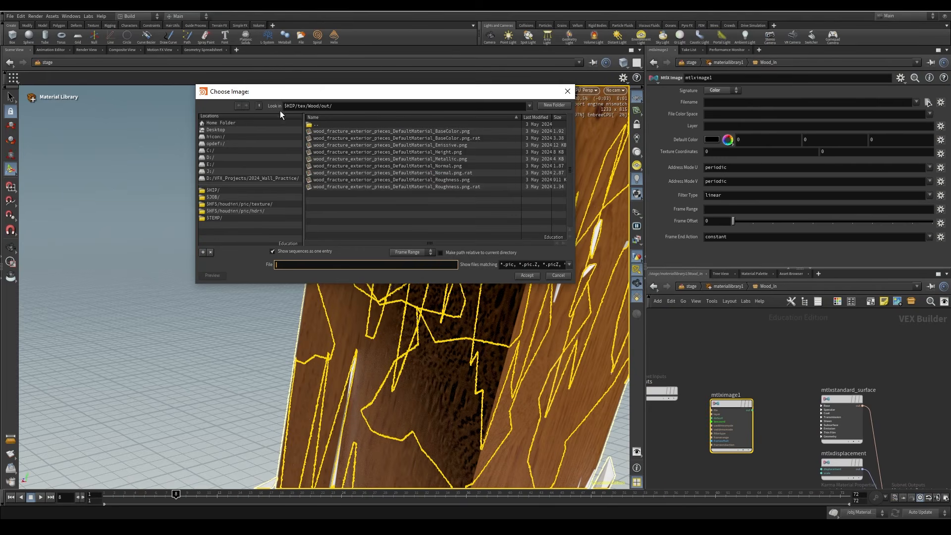
{"action": "left_click", "coordinate": [259, 105]}
{"action": "left_click", "coordinate": [259, 105]}
{"action": "double_click", "coordinate": [328, 146]}
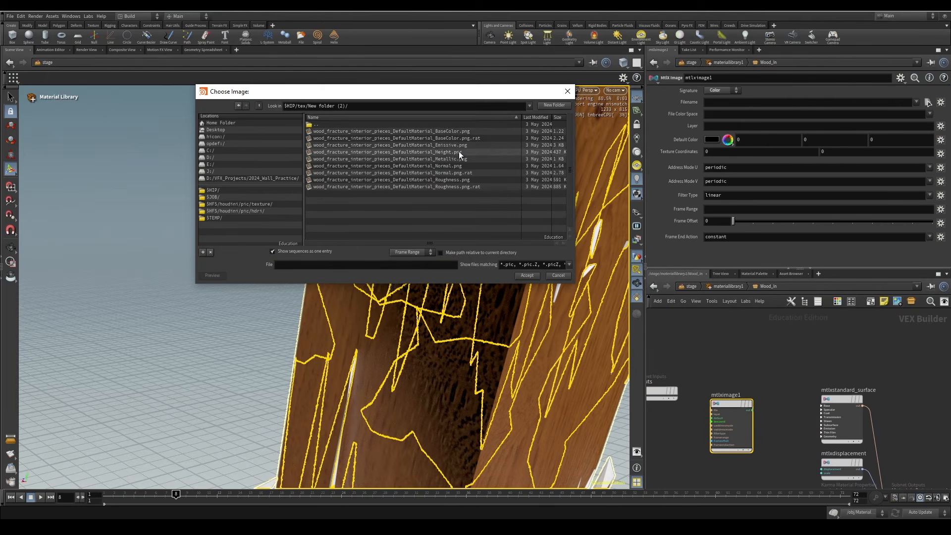
{"action": "left_click", "coordinate": [480, 132]}
{"action": "left_click", "coordinate": [491, 296]}
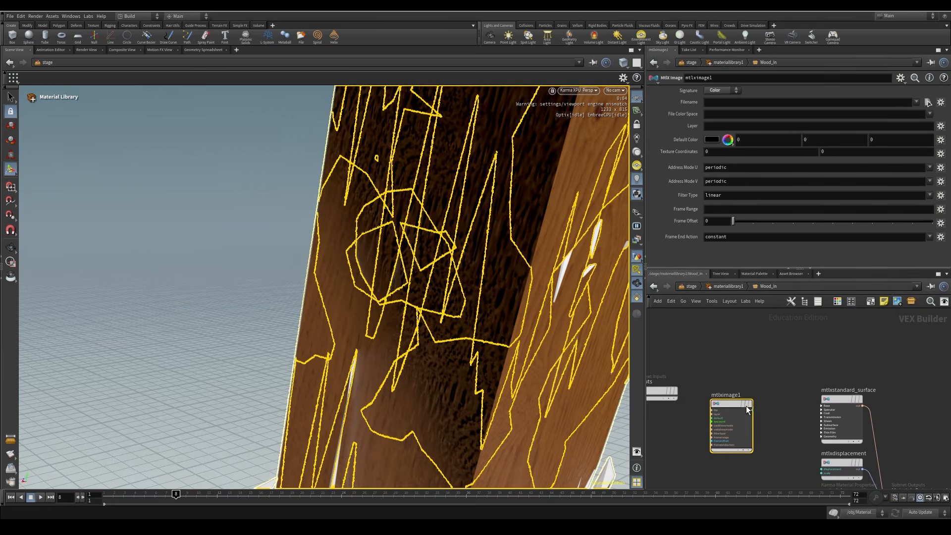
Step: Connect mtlximage1, which loads the interior base color texture, to the base color input of mtlxstandard_surface
{"action": "left_click", "coordinate": [752, 410]}
{"action": "left_click", "coordinate": [824, 407]}
{"action": "middle_click_drag", "start_coordinate": [823, 406], "coordinate": [768, 381]}
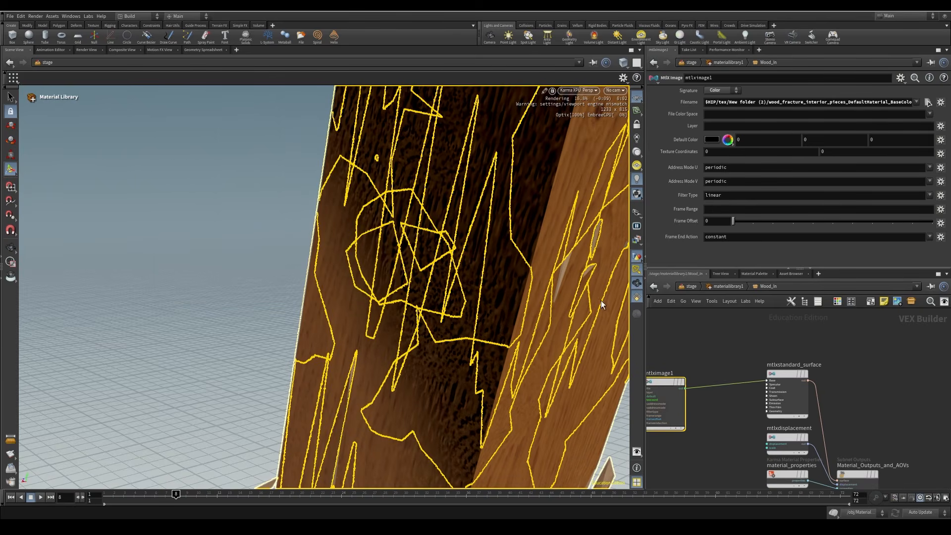
{"action": "middle_click_drag", "start_coordinate": [718, 455], "coordinate": [737, 291]}
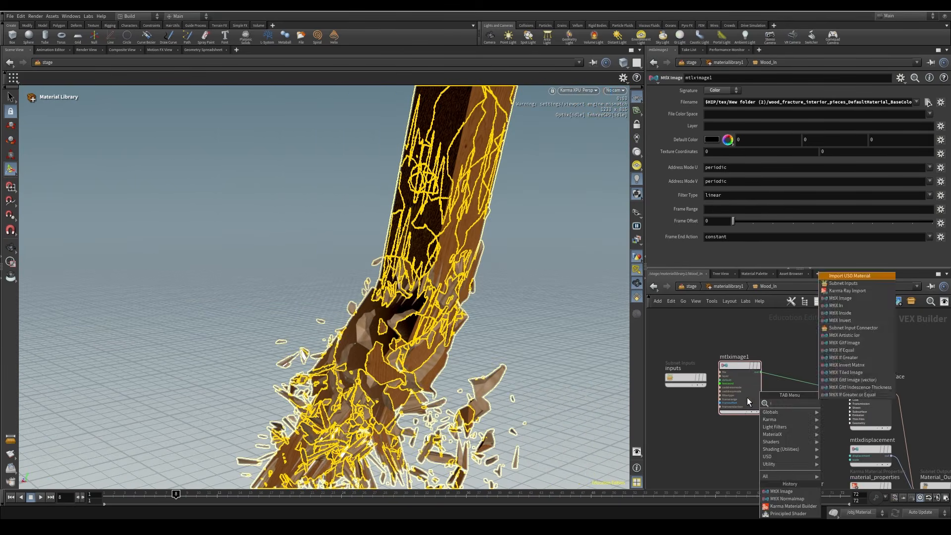
Step: Add a second MtlX Image node in Wood_In and wire it into the specular roughness input of mtlxstandard_surface
{"action": "left_click", "coordinate": [747, 397]}
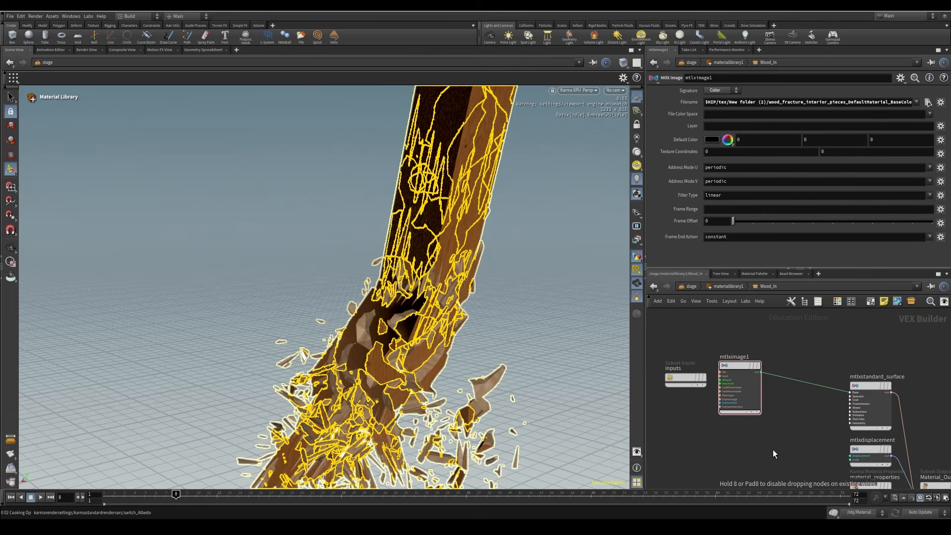
{"action": "left_click", "coordinate": [740, 450]}
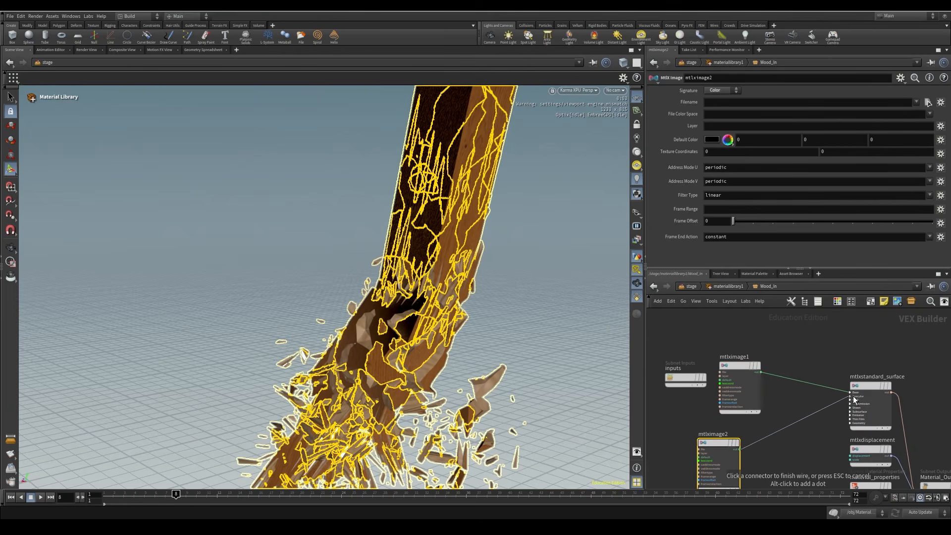
{"action": "left_click", "coordinate": [853, 397]}
{"action": "left_click", "coordinate": [900, 427]}
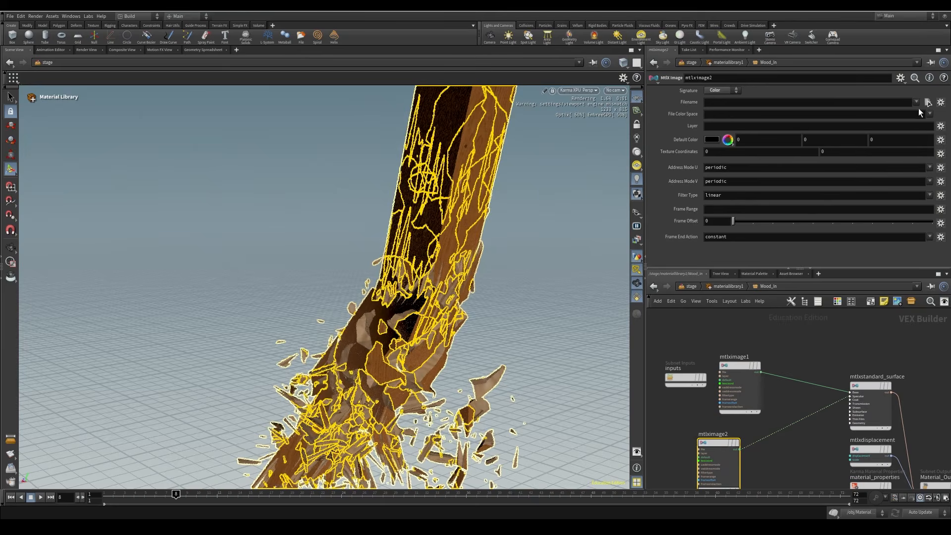
Step: Load the wood_fracture_interior_pieces_DefaultMaterial_Roughness texture into mtlximage2 with Raw color space, and tidy the image and inputs nodes
{"action": "left_click", "coordinate": [928, 102]}
{"action": "left_click", "coordinate": [422, 201]}
{"action": "left_click", "coordinate": [489, 296]}
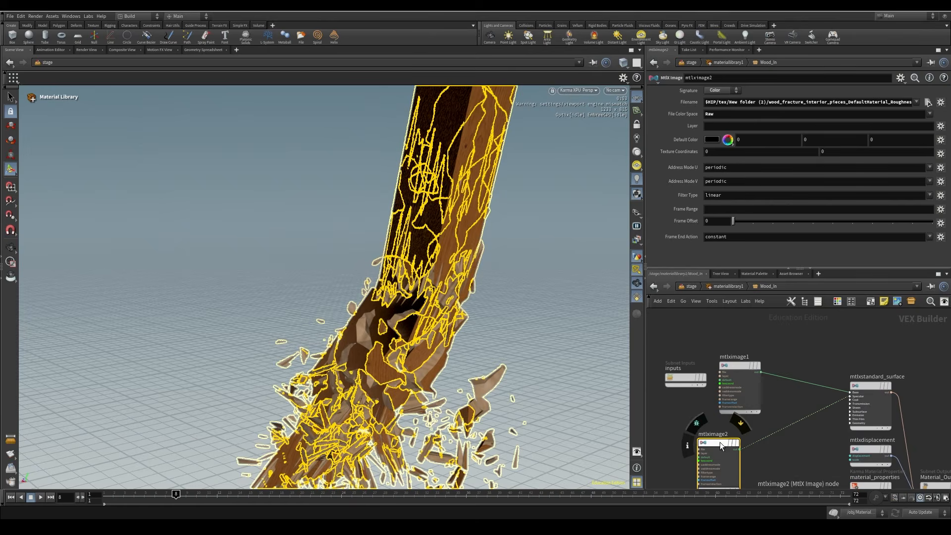
{"action": "left_click_drag", "start_coordinate": [720, 442], "coordinate": [741, 440]}
{"action": "left_click_drag", "start_coordinate": [689, 375], "coordinate": [681, 329]}
Step: Return from the Wood_In material to the stage network and set the timeline to frame 1
{"action": "left_click_drag", "start_coordinate": [567, 342], "coordinate": [370, 310], "text": "alt"}
{"action": "left_click_drag", "start_coordinate": [549, 320], "coordinate": [381, 278], "text": "alt"}
{"action": "left_click", "coordinate": [824, 349]}
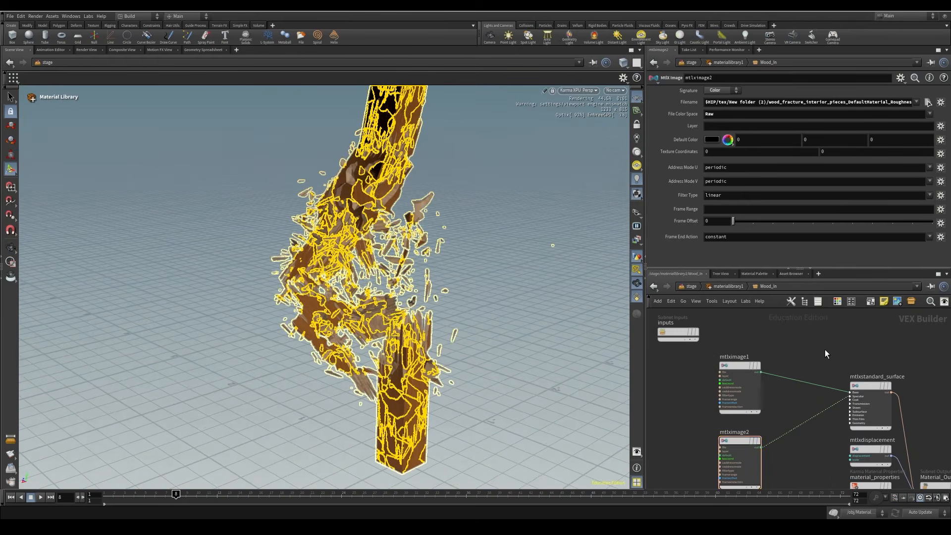
{"action": "key", "text": "u"}
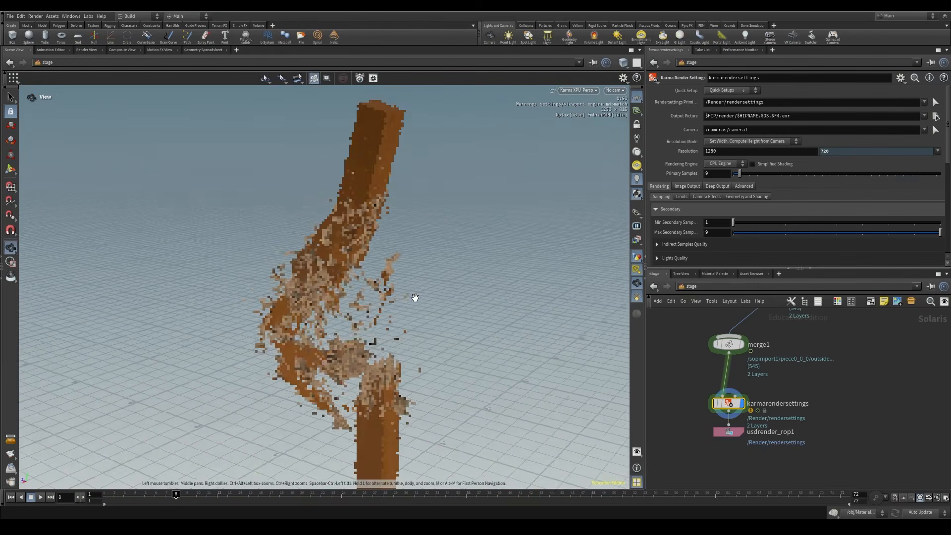
{"action": "left_click_drag", "start_coordinate": [414, 297], "coordinate": [407, 298], "text": "alt"}
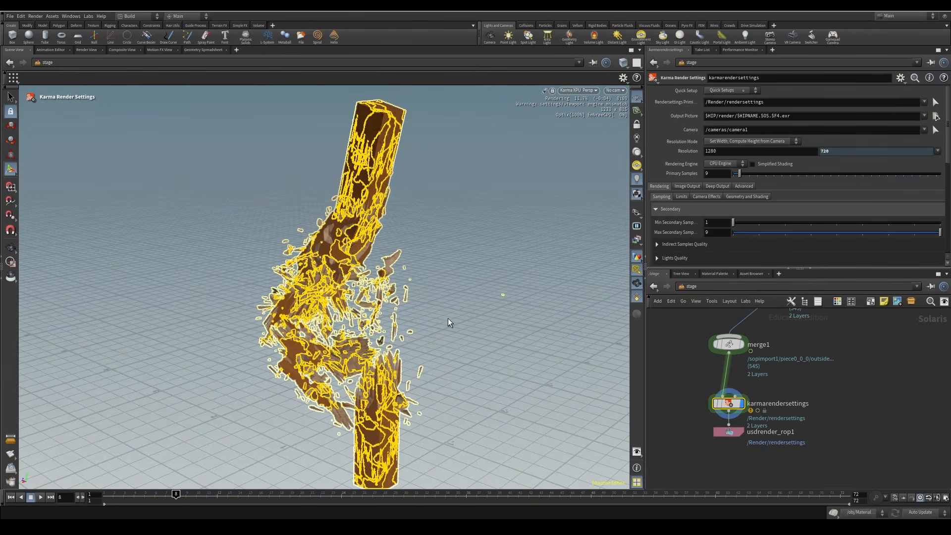
{"action": "left_click_drag", "start_coordinate": [110, 499], "coordinate": [107, 498]}
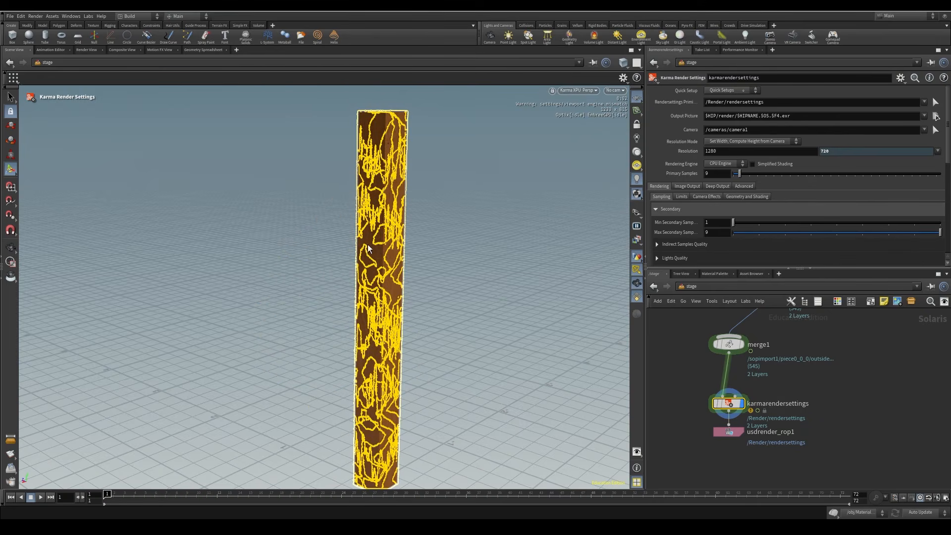
Step: Move usdrender_rop1 further below karmarendersettings and create a new camera from the current view
{"action": "middle_click_drag", "start_coordinate": [785, 377], "coordinate": [773, 436]}
{"action": "middle_click_drag", "start_coordinate": [838, 389], "coordinate": [894, 386]}
{"action": "middle_click_drag", "start_coordinate": [850, 438], "coordinate": [837, 317]}
{"action": "middle_click_drag", "start_coordinate": [849, 410], "coordinate": [857, 376]}
{"action": "left_click_drag", "start_coordinate": [771, 379], "coordinate": [770, 406]}
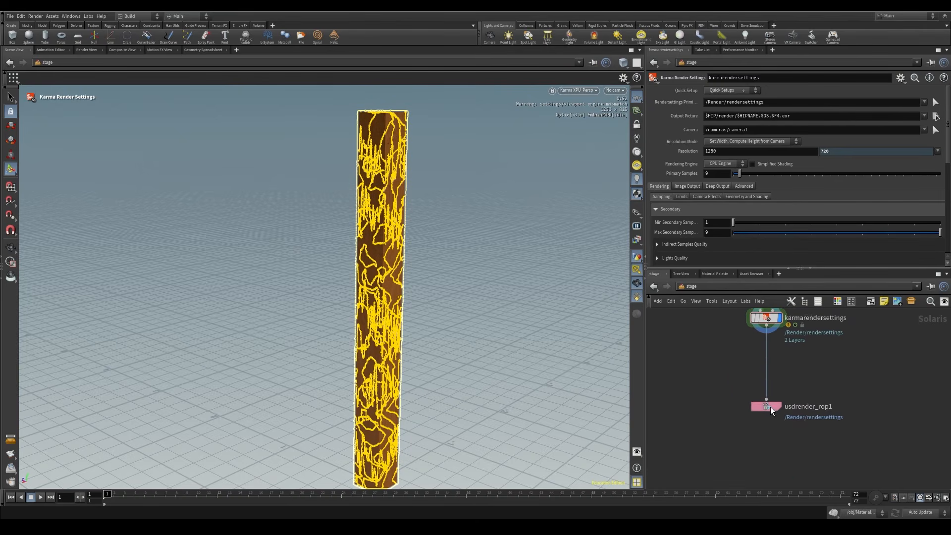
{"action": "left_click", "coordinate": [619, 93]}
{"action": "left_click", "coordinate": [663, 121]}
Step: Move camera1 out of the chain below karmarendersettings and insert it between merge1 and karmarendersettings
{"action": "middle_click_drag", "start_coordinate": [831, 367], "coordinate": [829, 459]}
{"action": "left_click_drag", "start_coordinate": [768, 418], "coordinate": [767, 429]}
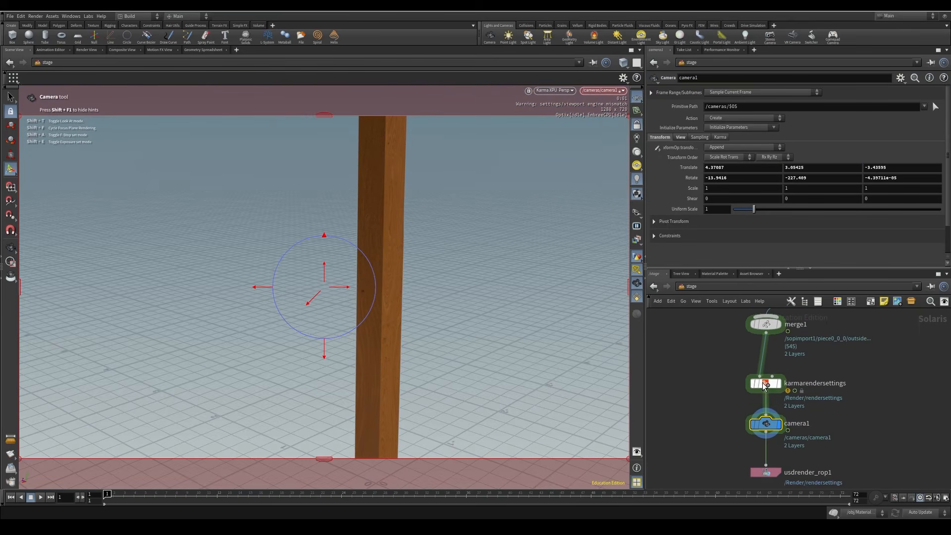
{"action": "middle_click_drag", "start_coordinate": [865, 433], "coordinate": [880, 362]}
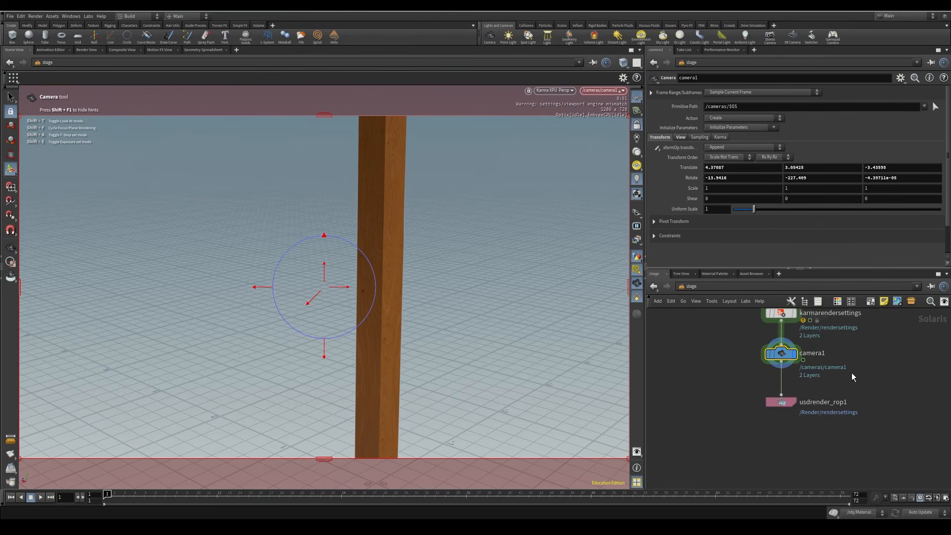
{"action": "left_click_drag", "start_coordinate": [781, 353], "coordinate": [916, 361]}
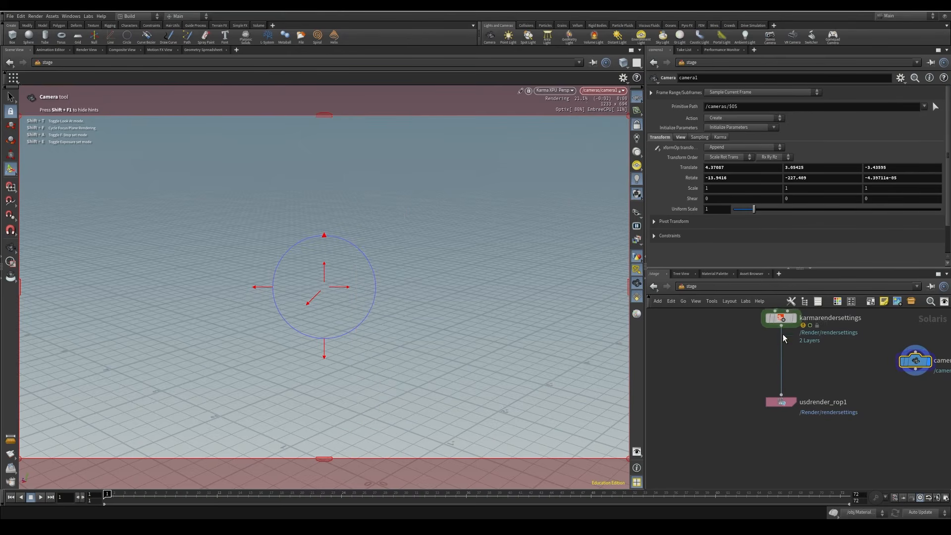
{"action": "middle_click_drag", "start_coordinate": [868, 329], "coordinate": [868, 411]}
{"action": "left_click_drag", "start_coordinate": [916, 424], "coordinate": [779, 363]}
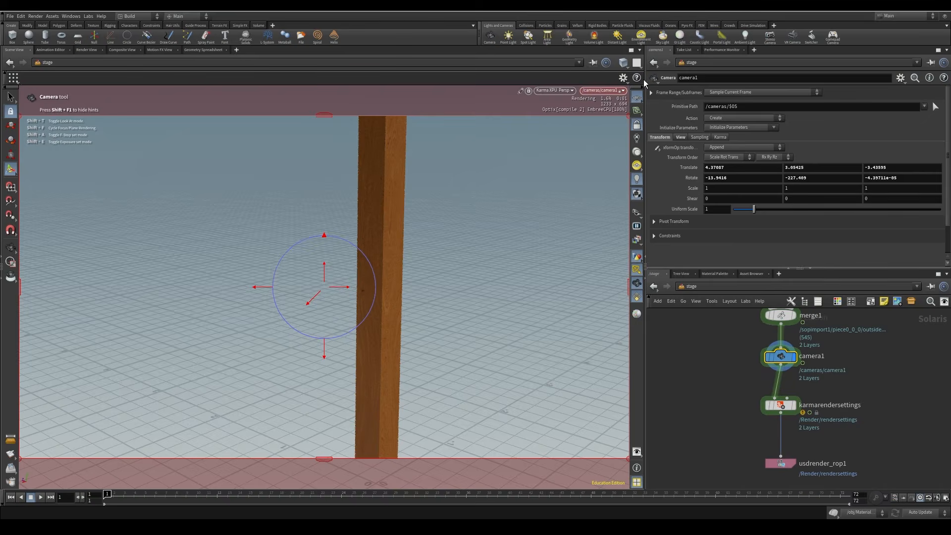
Step: Set the resolution of karmarendersettings to the HDTV 1080 preset, 1920 by 1080
{"action": "left_click", "coordinate": [780, 405]}
{"action": "left_click", "coordinate": [938, 151]}
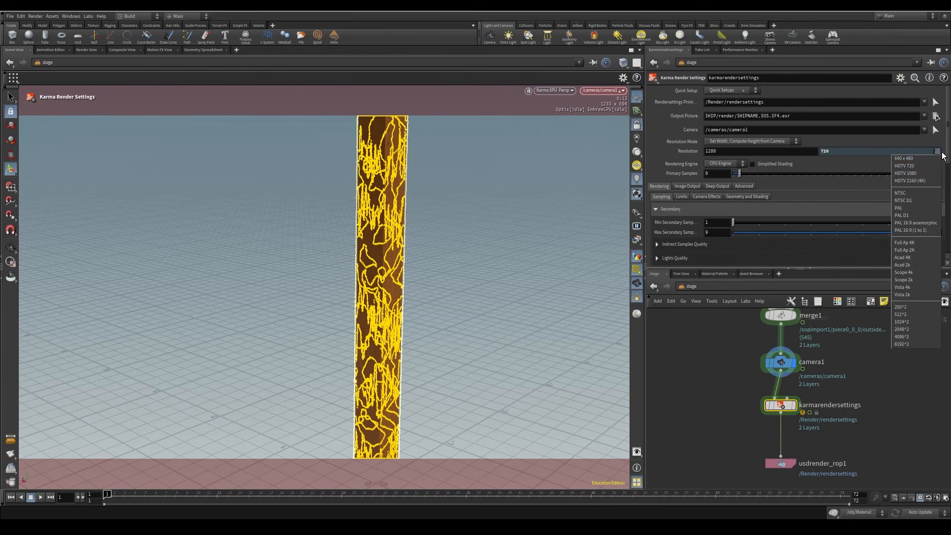
{"action": "left_click", "coordinate": [905, 173]}
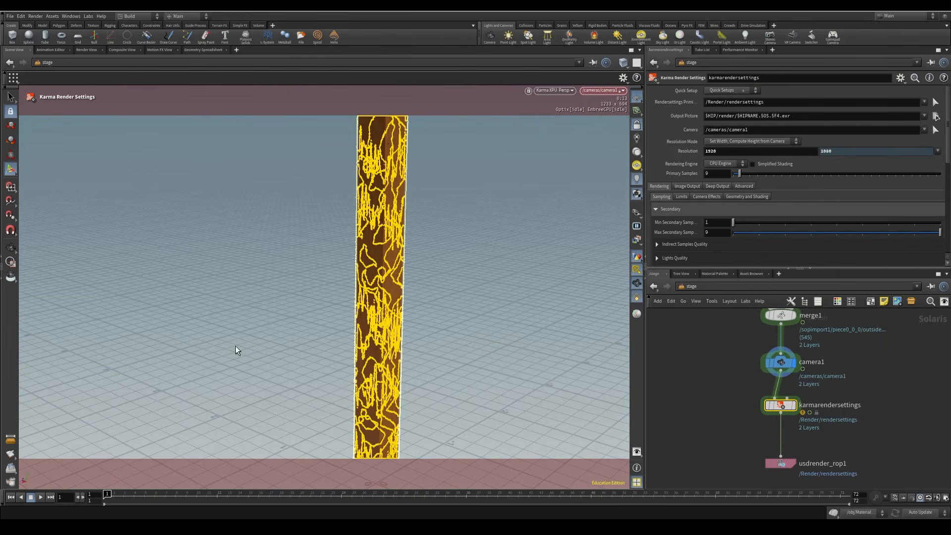
{"action": "left_click", "coordinate": [767, 131]}
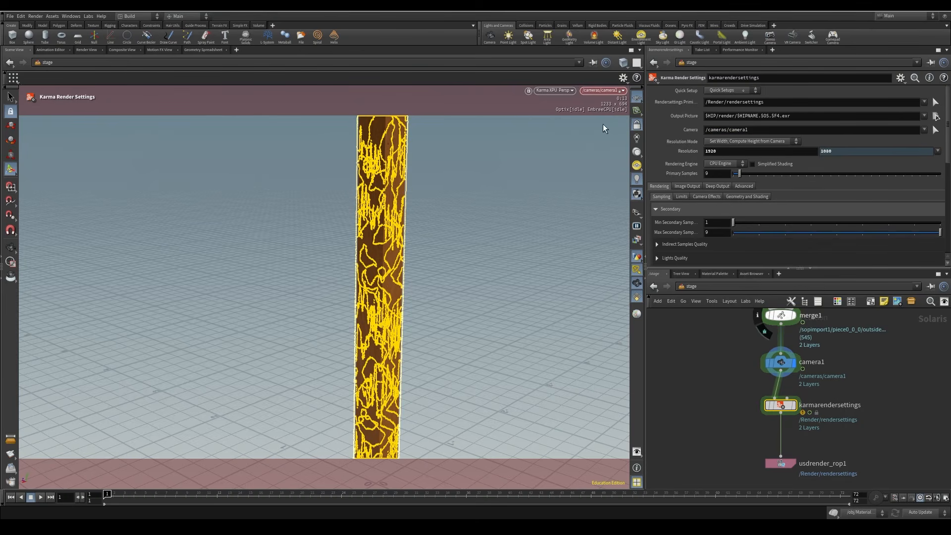
Step: Lock camera1 to the view and reframe it so the whole beam and the surrounding ground are in shot
{"action": "left_click", "coordinate": [637, 128]}
{"action": "key", "text": "Escape"}
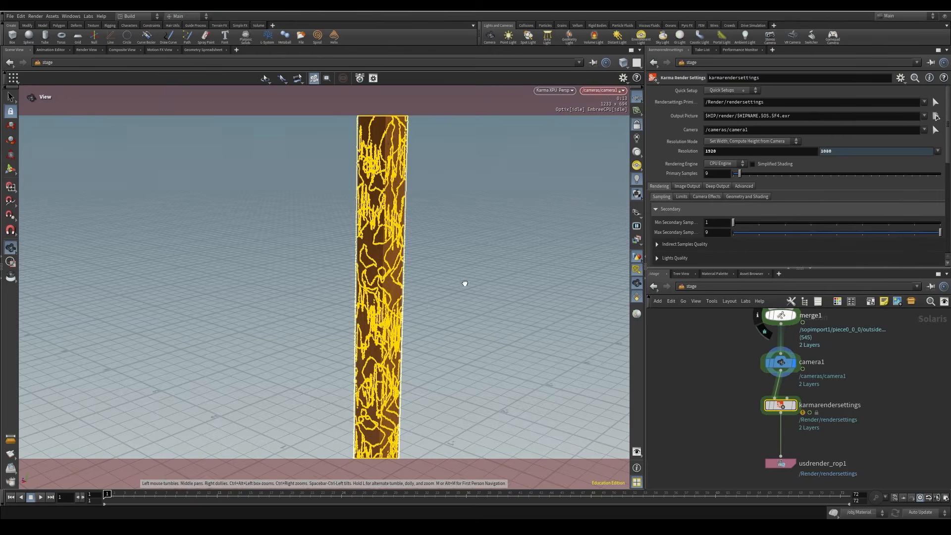
{"action": "right_click_drag", "start_coordinate": [448, 282], "coordinate": [340, 291], "text": "alt"}
{"action": "left_click_drag", "start_coordinate": [340, 291], "coordinate": [377, 297], "text": "alt"}
Step: Make room above karmarendersettings and add a Dome Light between it and camera1
{"action": "middle_click_drag", "start_coordinate": [782, 405], "coordinate": [782, 389]}
{"action": "left_click_drag", "start_coordinate": [780, 390], "coordinate": [780, 402]}
{"action": "key", "text": "Tab"}
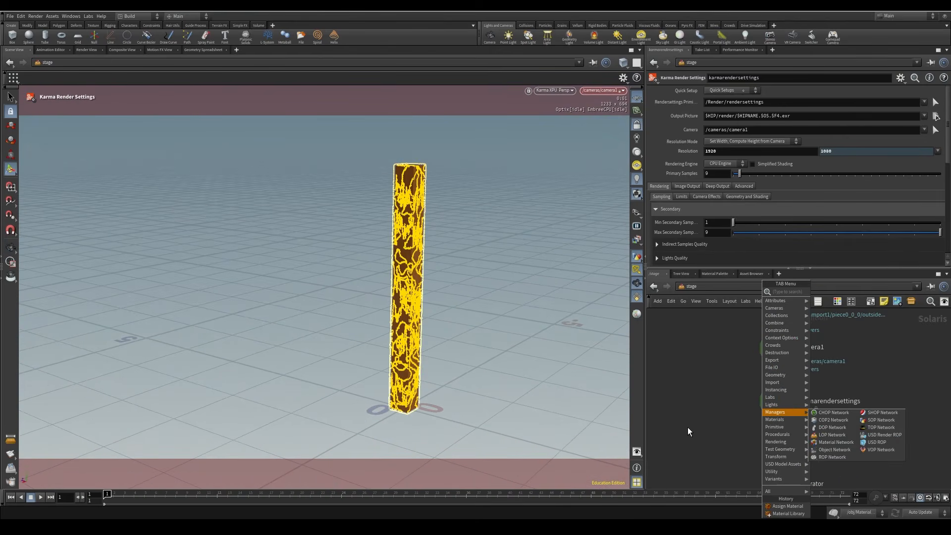
{"action": "type", "text": "dome"}
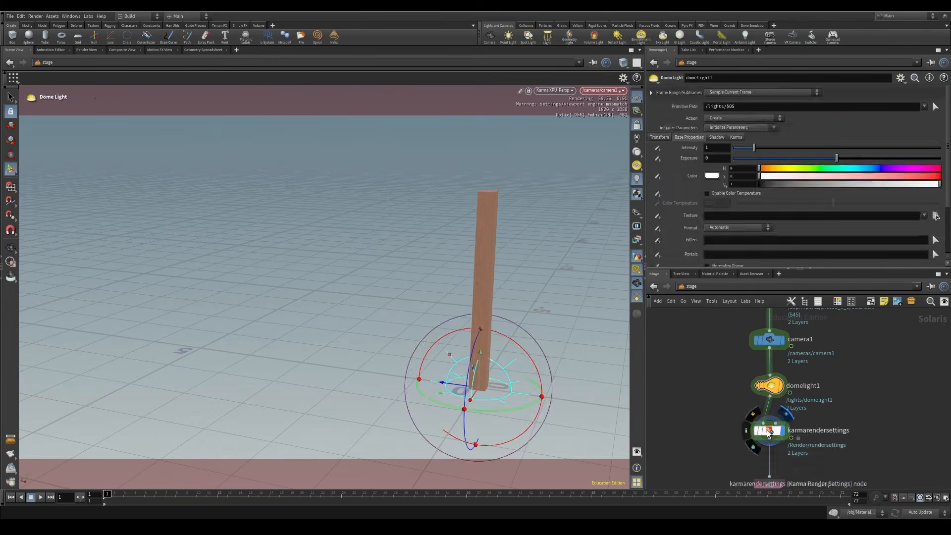
Step: Set the Velocity Blur option of karmarendersettings to Velocity Blur and preview the motion blur at frames 7 and 24
{"action": "left_click", "coordinate": [769, 432]}
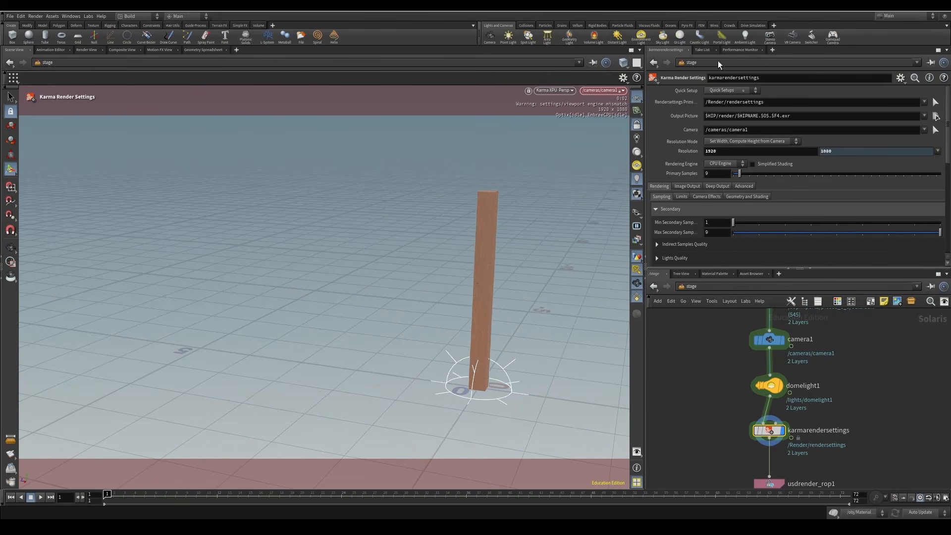
{"action": "left_click", "coordinate": [704, 197]}
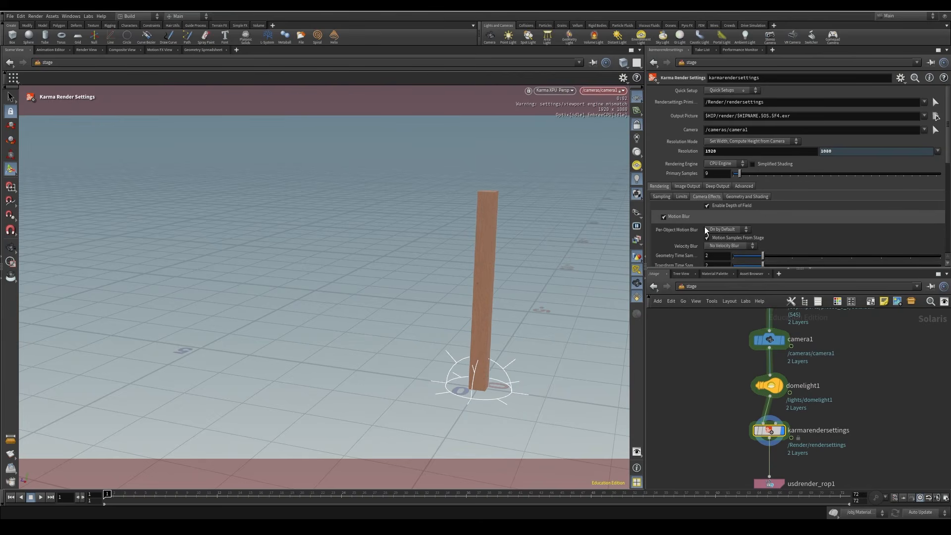
{"action": "scroll", "coordinate": [743, 233], "scroll_direction": "down", "scroll_amount": 3}
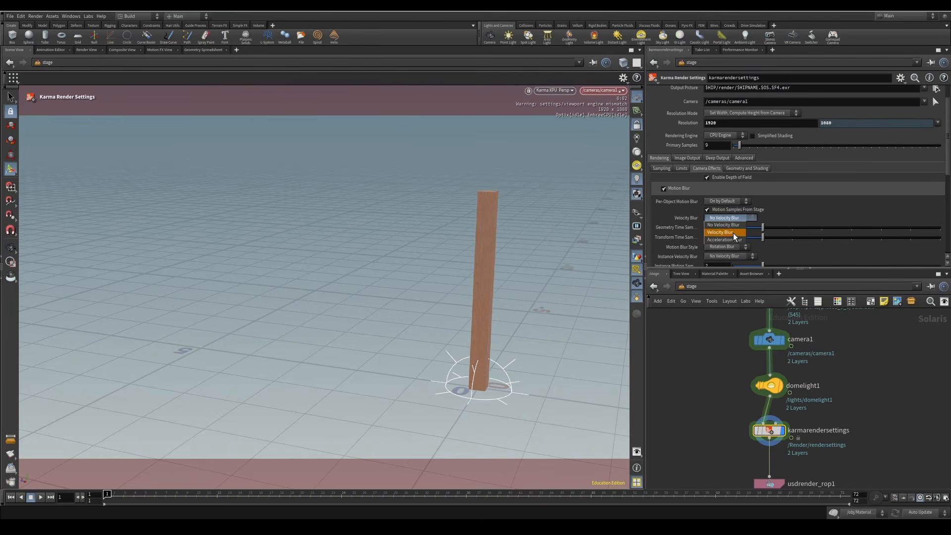
{"action": "left_click", "coordinate": [725, 232]}
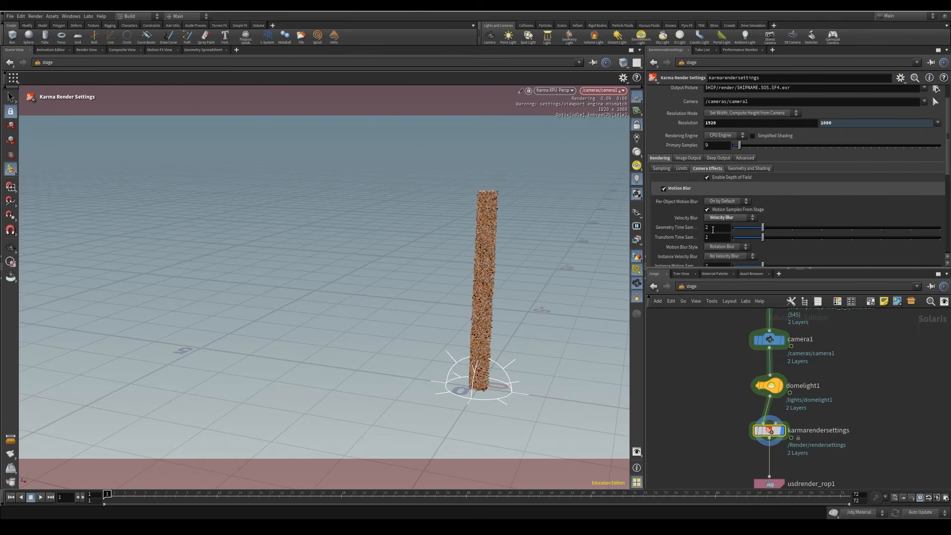
{"action": "left_click", "coordinate": [168, 496]}
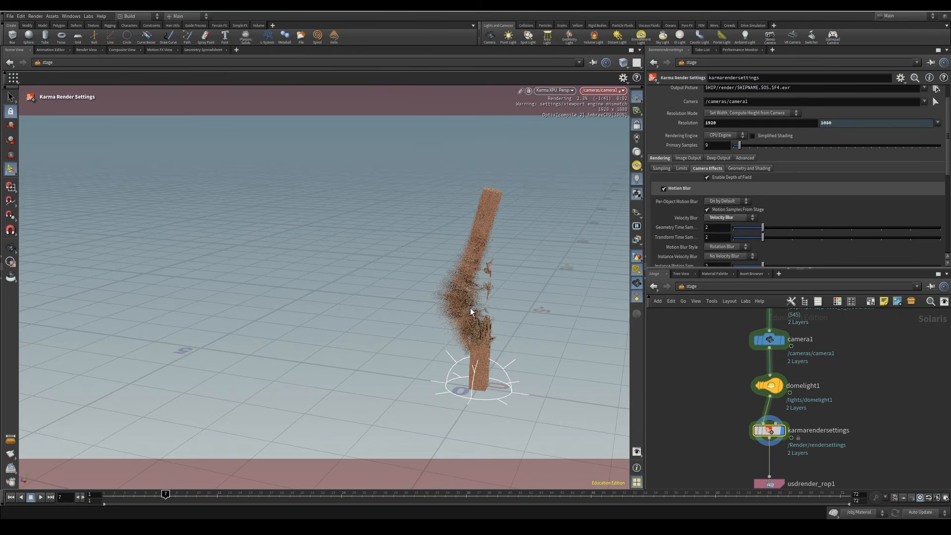
{"action": "left_click", "coordinate": [341, 494]}
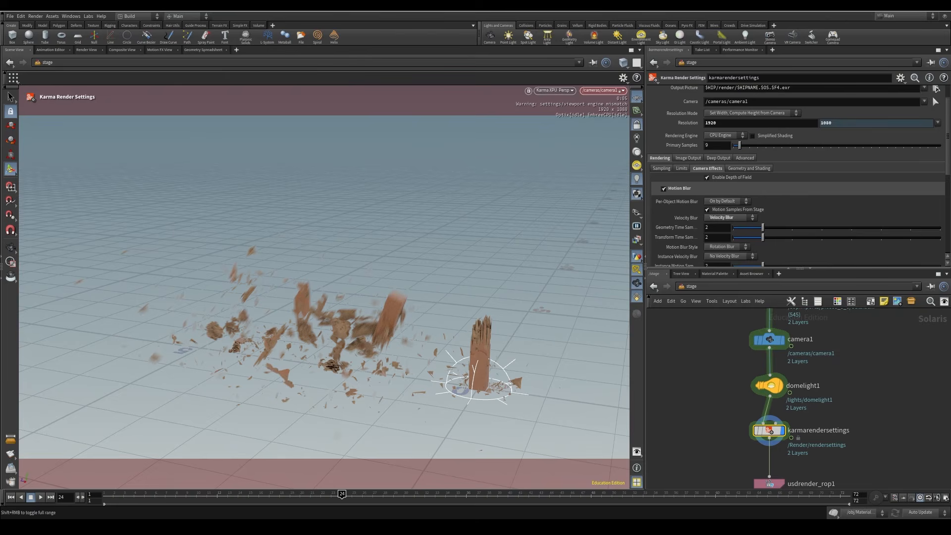
Step: Set usdrender_rop1 to render the specific frame range 1 to 72, and reopen the parameters of karmarendersettings
{"action": "middle_click_drag", "start_coordinate": [895, 452], "coordinate": [887, 406]}
{"action": "left_click", "coordinate": [760, 438]}
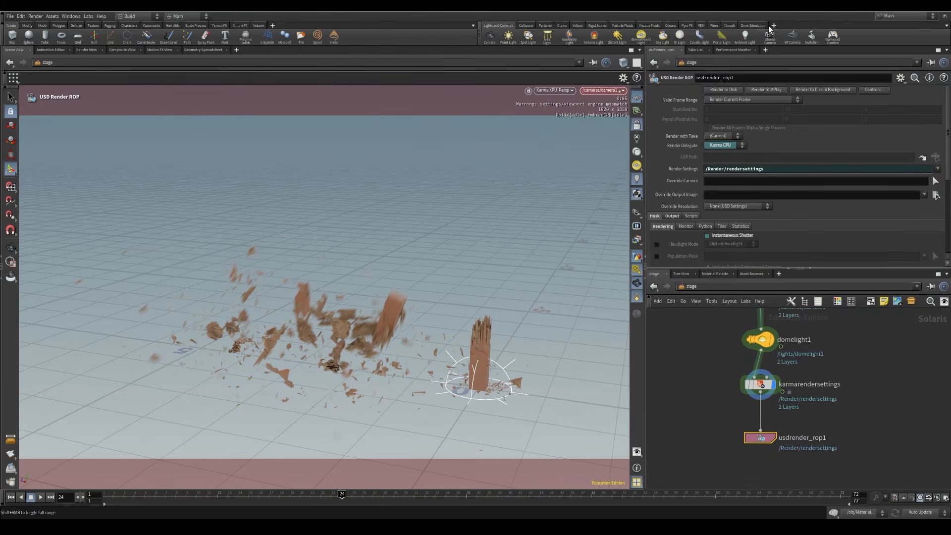
{"action": "left_click", "coordinate": [751, 100]}
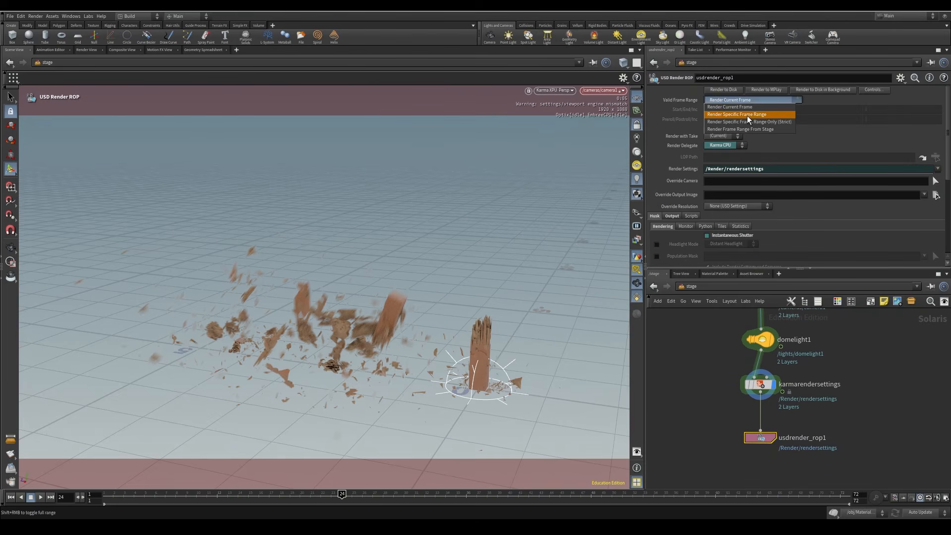
{"action": "left_click", "coordinate": [747, 115]}
{"action": "left_click", "coordinate": [796, 110]}
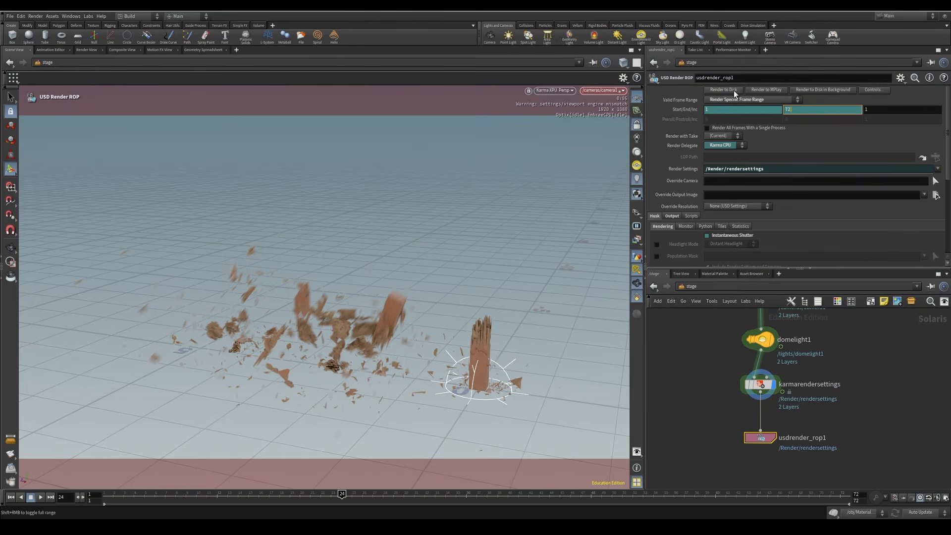
{"action": "left_click", "coordinate": [758, 392]}
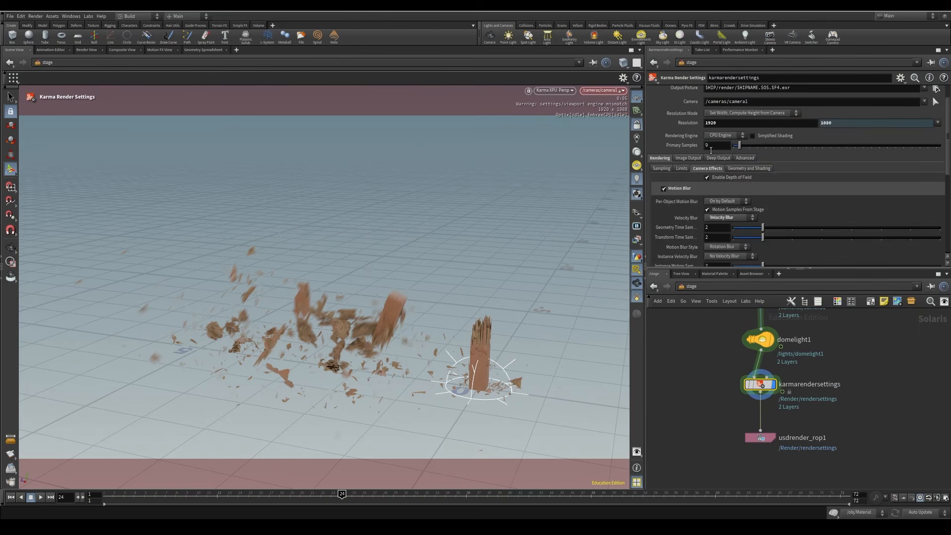
{"action": "scroll", "coordinate": [737, 115], "scroll_direction": "up", "scroll_amount": 1}
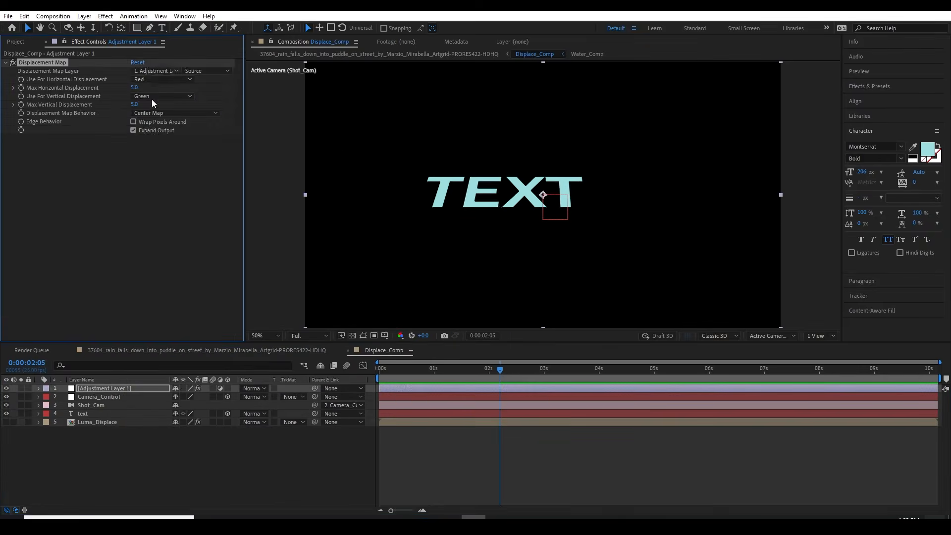
{"action": "left_click", "coordinate": [439, 370]}
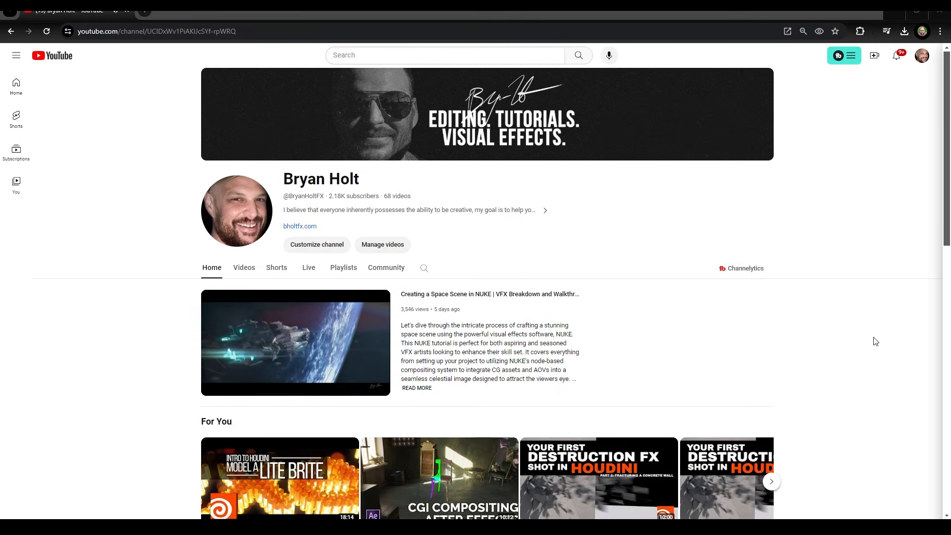
{"action": "scroll", "coordinate": [875, 341], "scroll_direction": "down", "scroll_amount": 1}
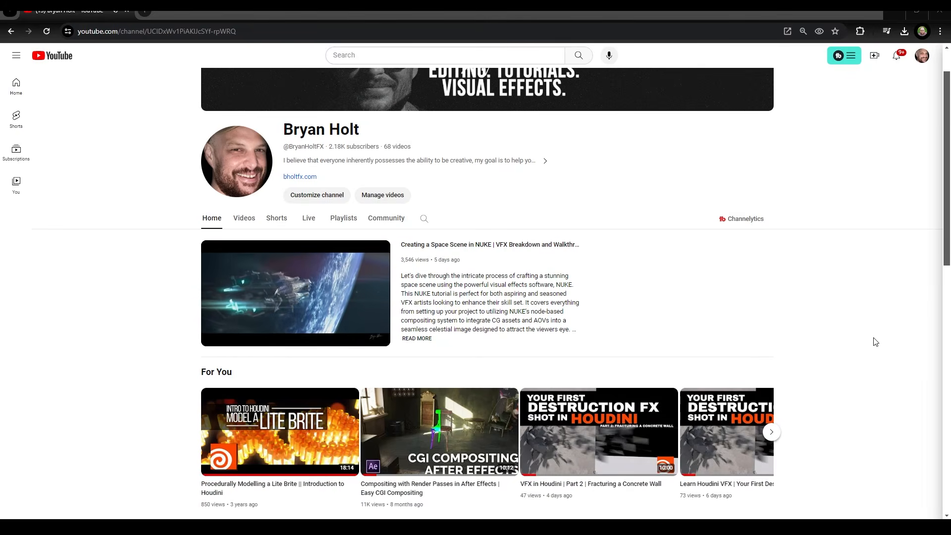
{"action": "scroll", "coordinate": [875, 342], "scroll_direction": "down", "scroll_amount": 4}
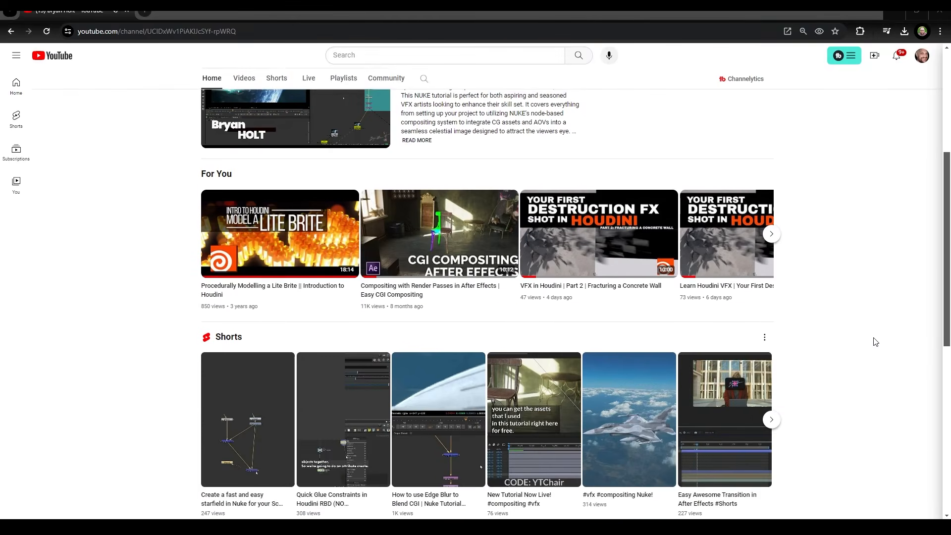
{"action": "scroll", "coordinate": [874, 340], "scroll_direction": "down", "scroll_amount": 7}
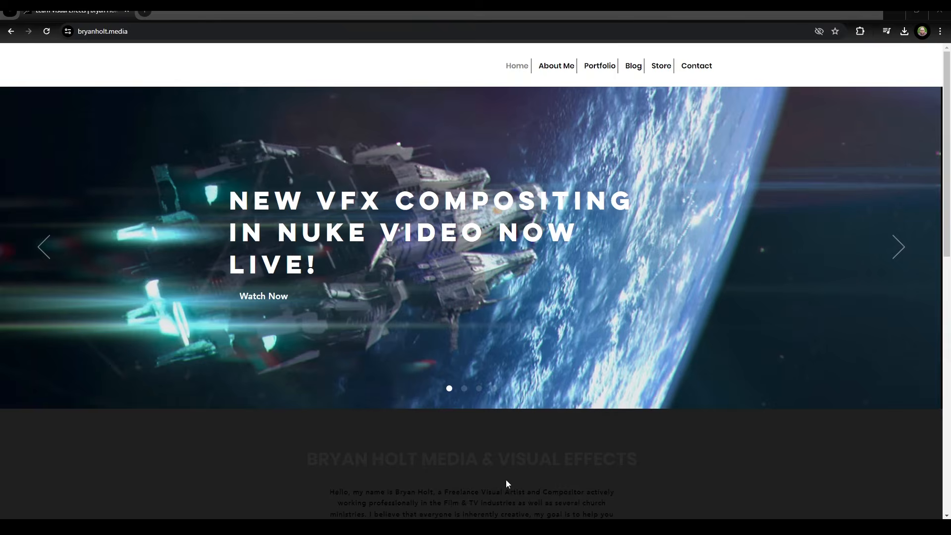
{"action": "scroll", "coordinate": [932, 341], "scroll_direction": "down", "scroll_amount": 3}
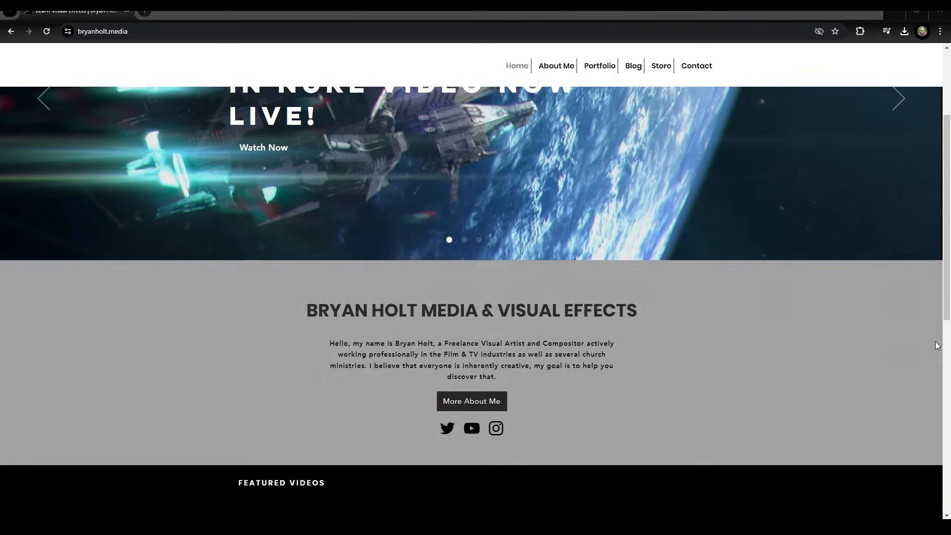
{"action": "scroll", "coordinate": [936, 345], "scroll_direction": "down", "scroll_amount": 6}
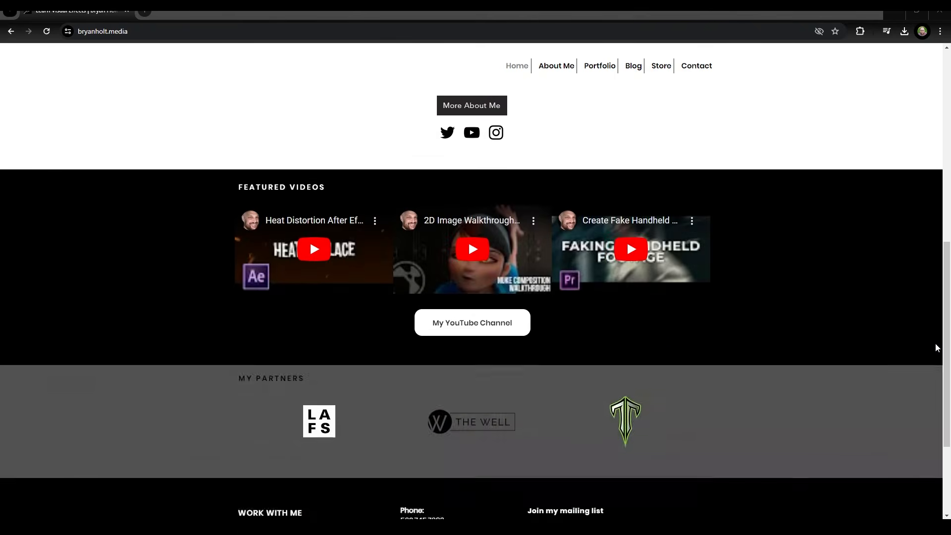